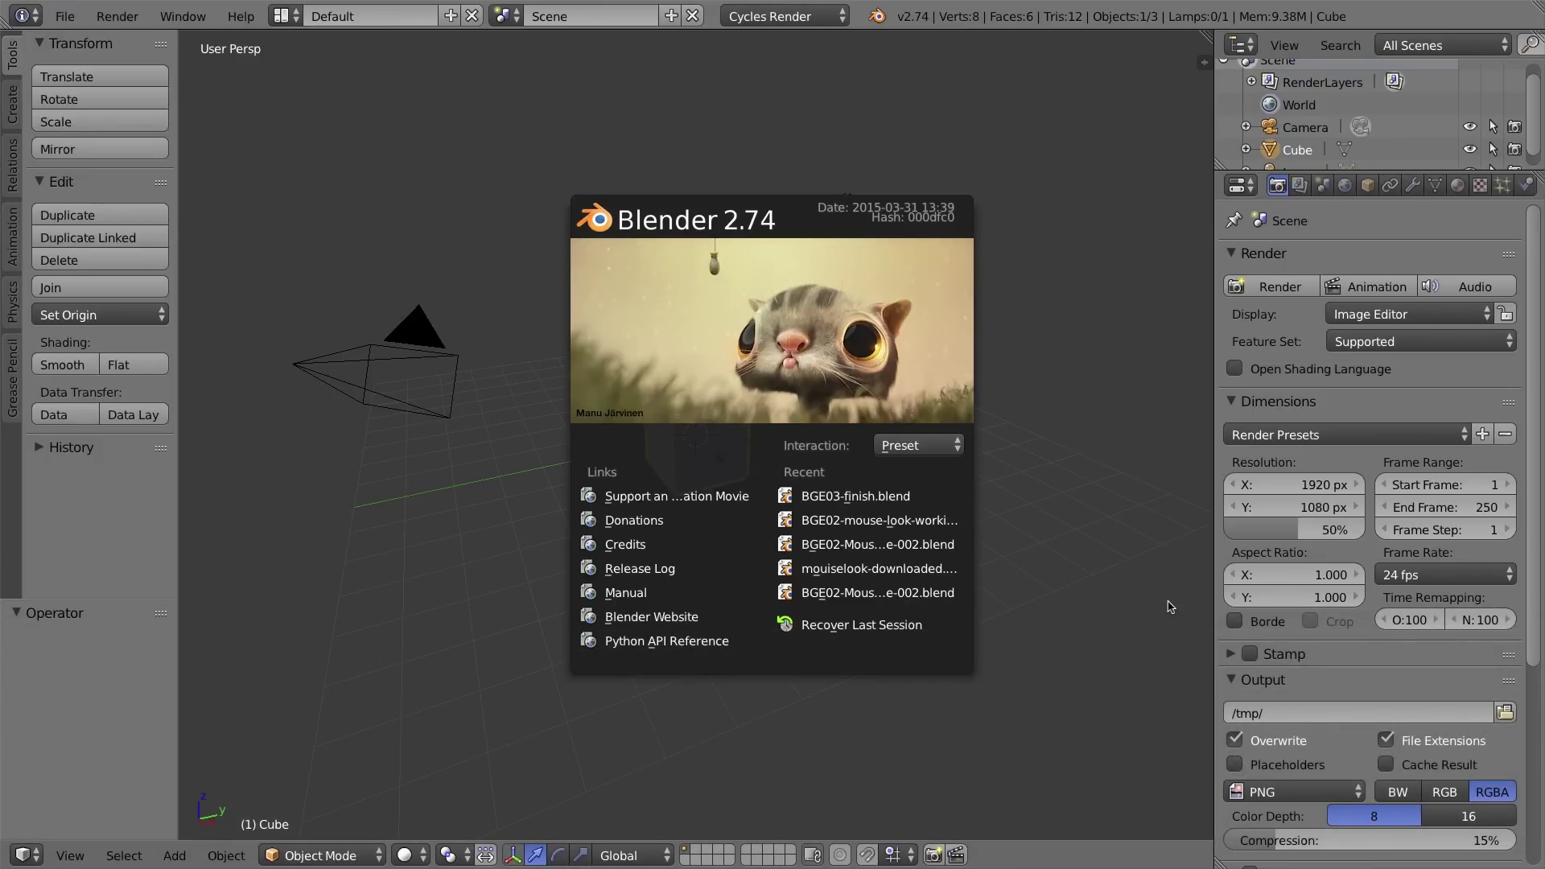
# Close the Blender 2.74 splash screen to reveal the default cube, camera and lamp.
pyautogui.click(872, 358)
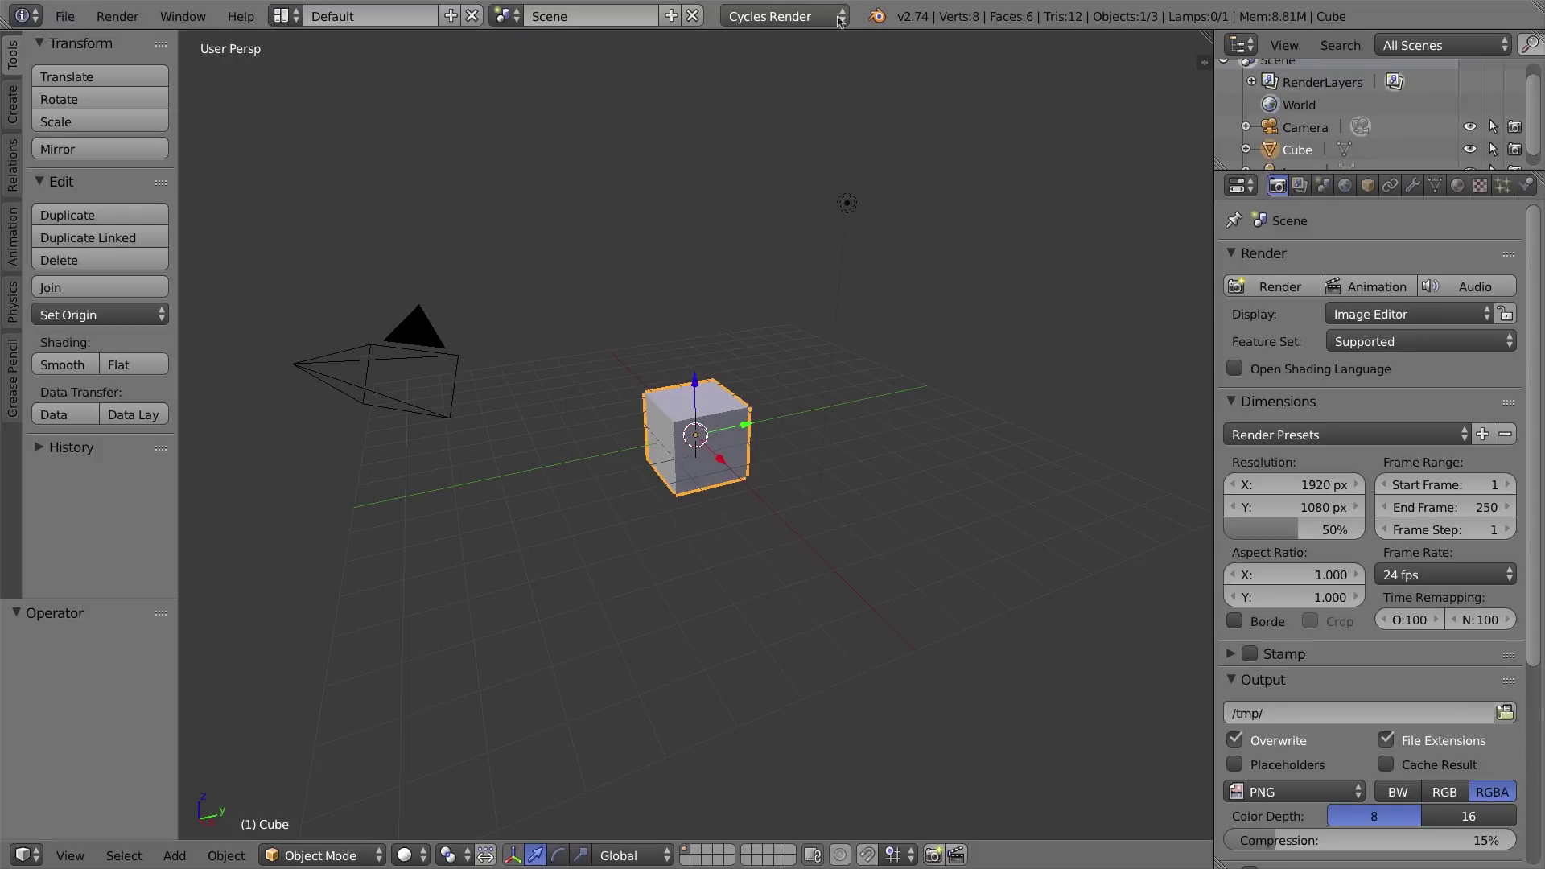
# Switch to the Blender Game engine and add a Logic Editor below the 3D view, sidebar hidden.
pyautogui.click(807, 18)
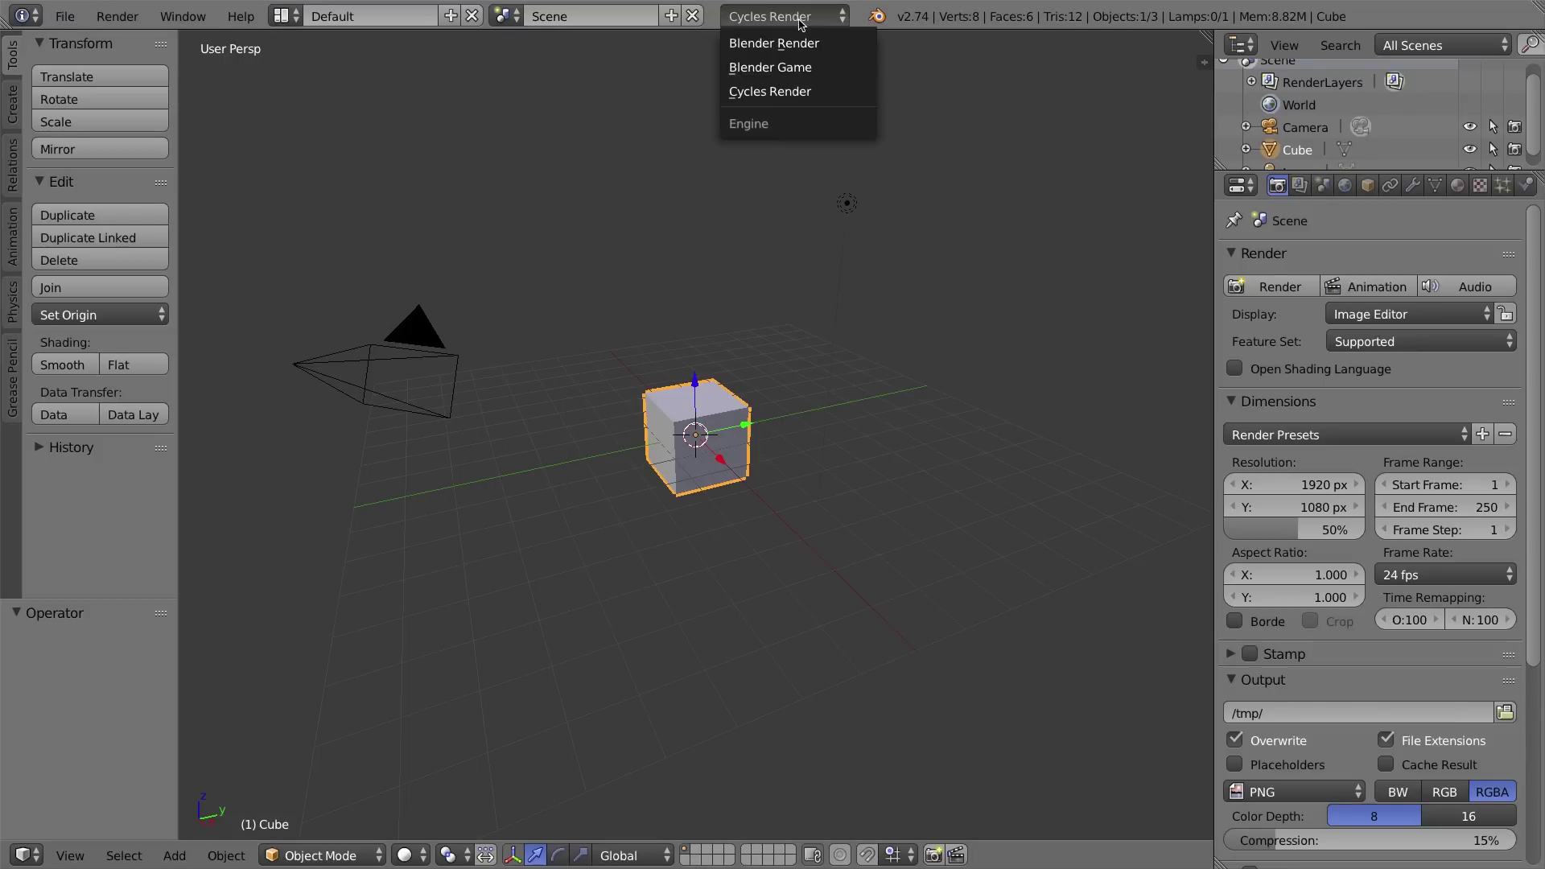
pyautogui.click(796, 67)
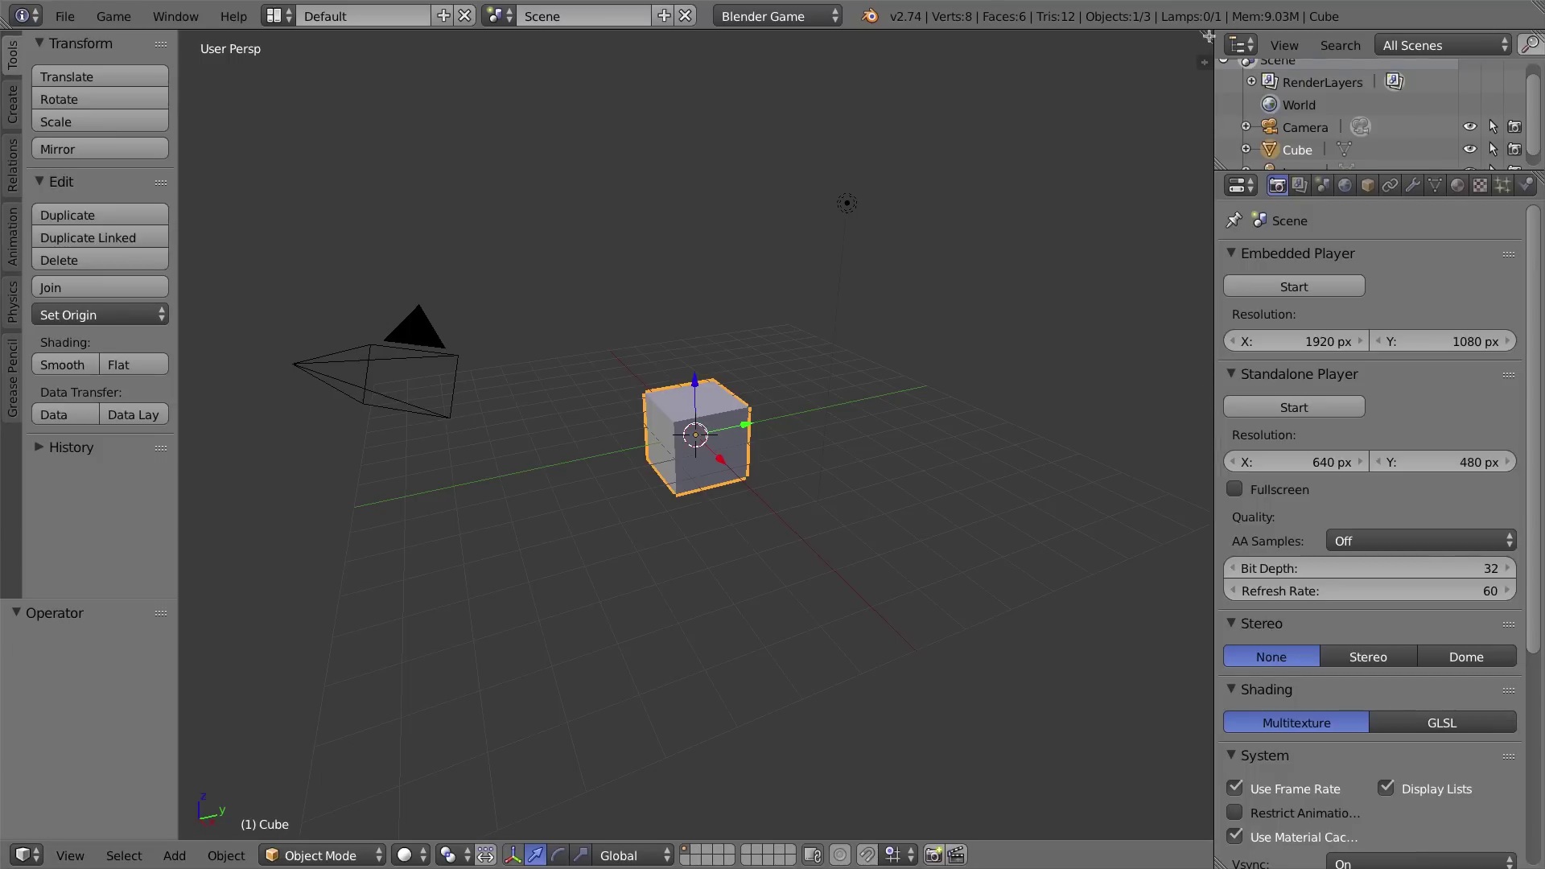
pyautogui.moveTo(1207, 35); pyautogui.dragTo(1086, 515)
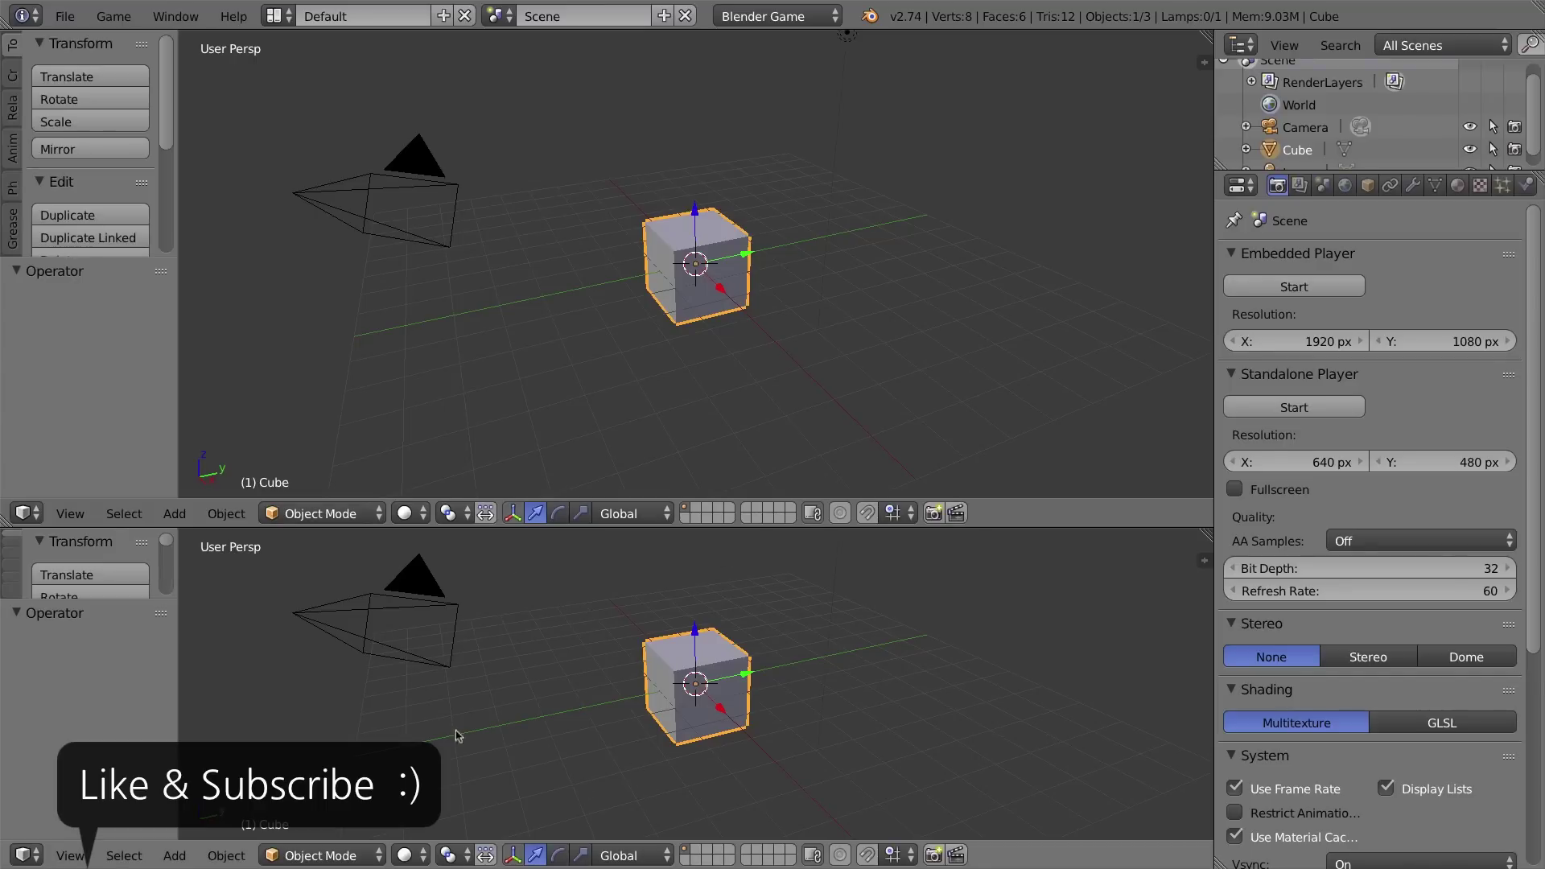
pyautogui.click(24, 855)
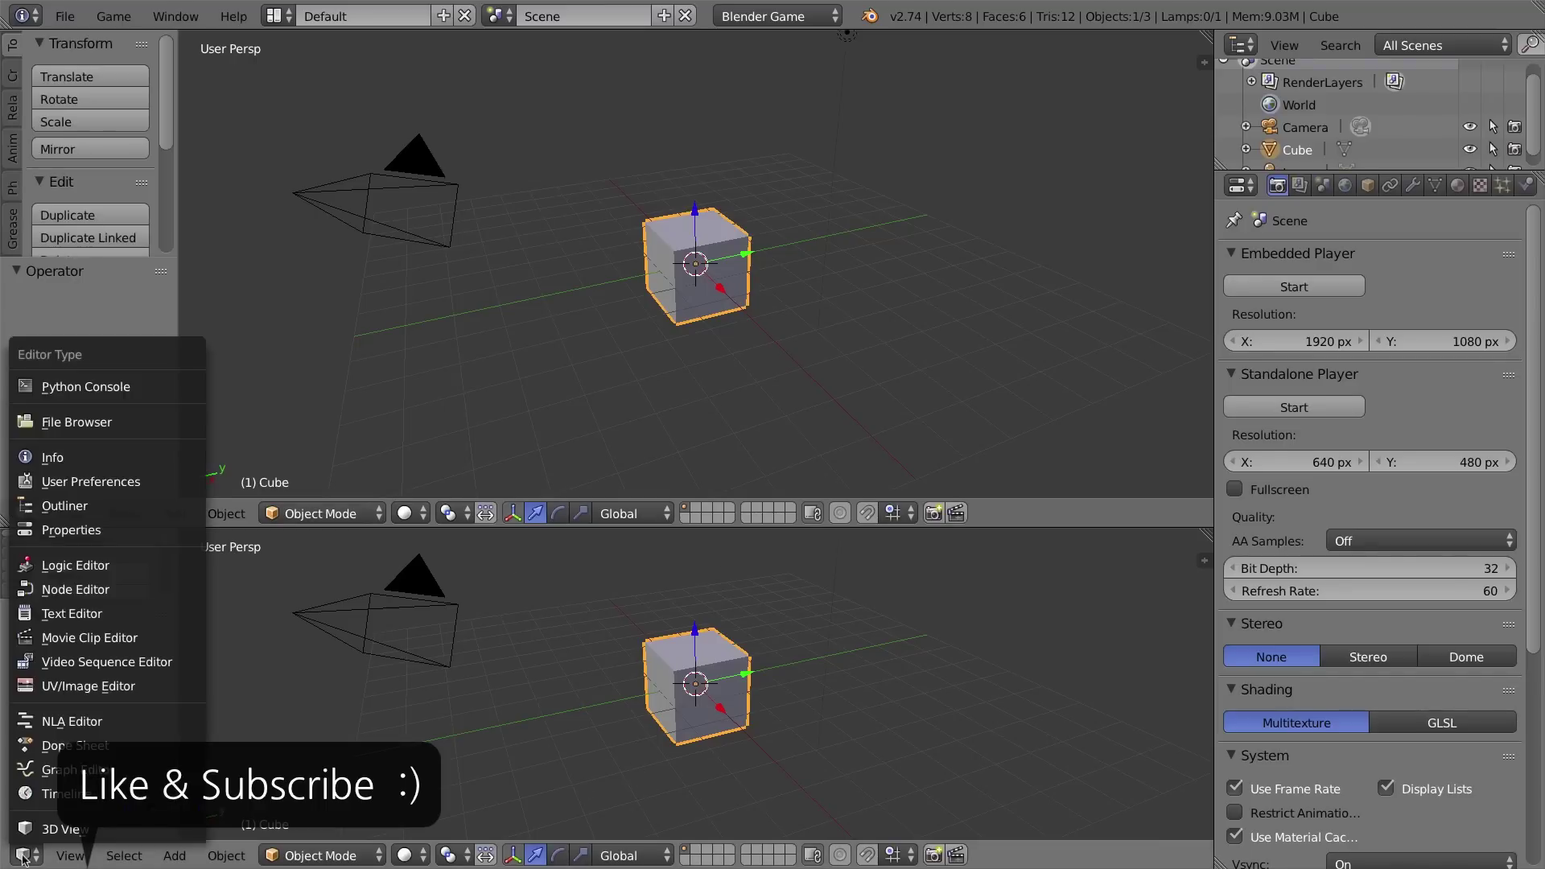
pyautogui.click(80, 567)
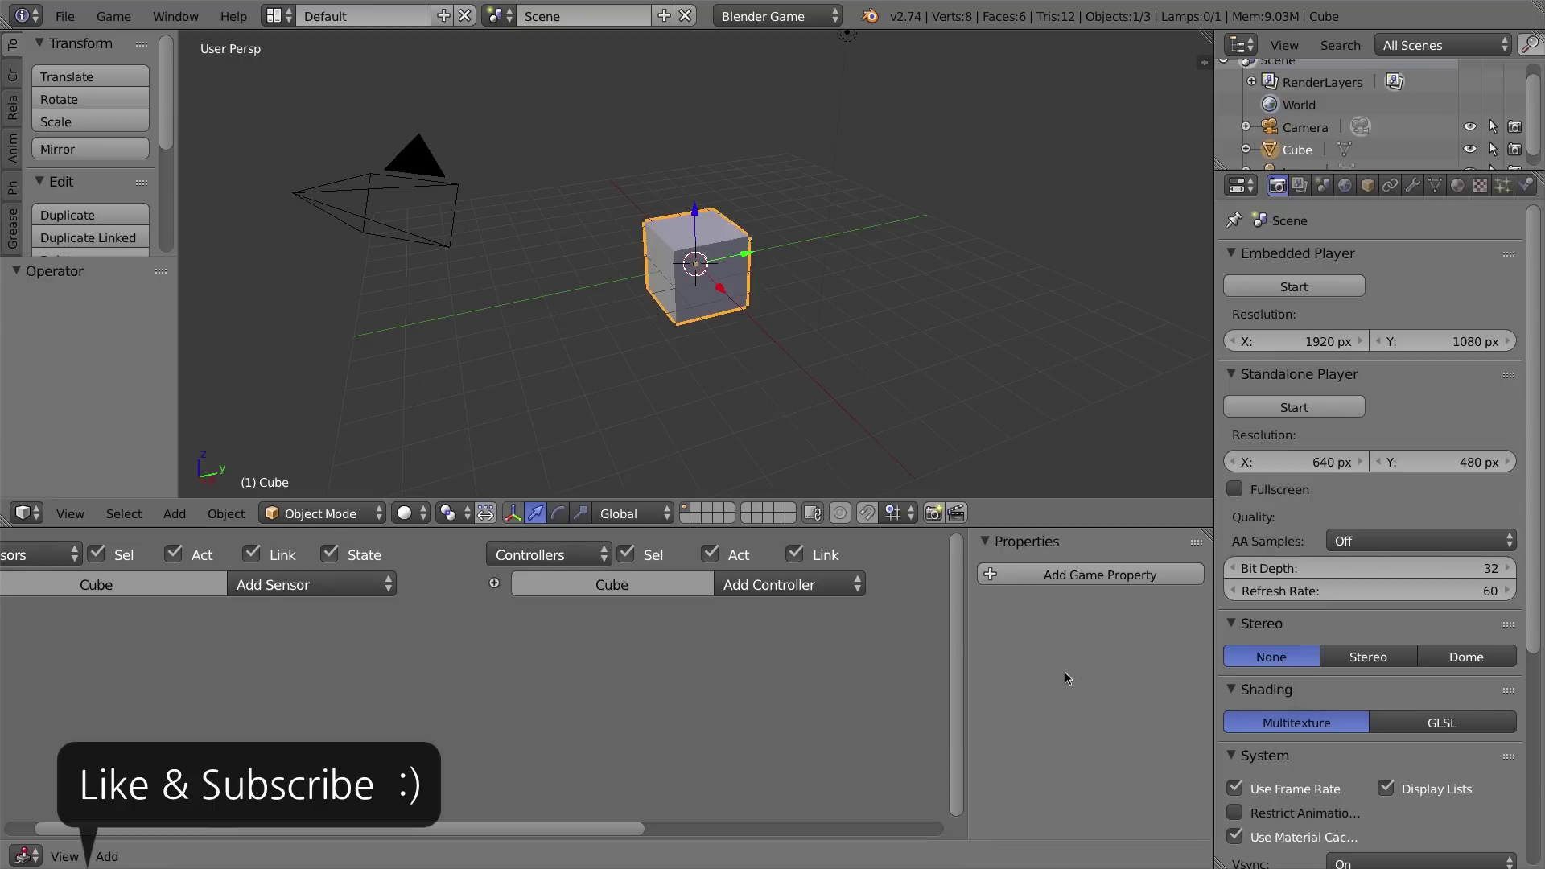
pyautogui.press('n')
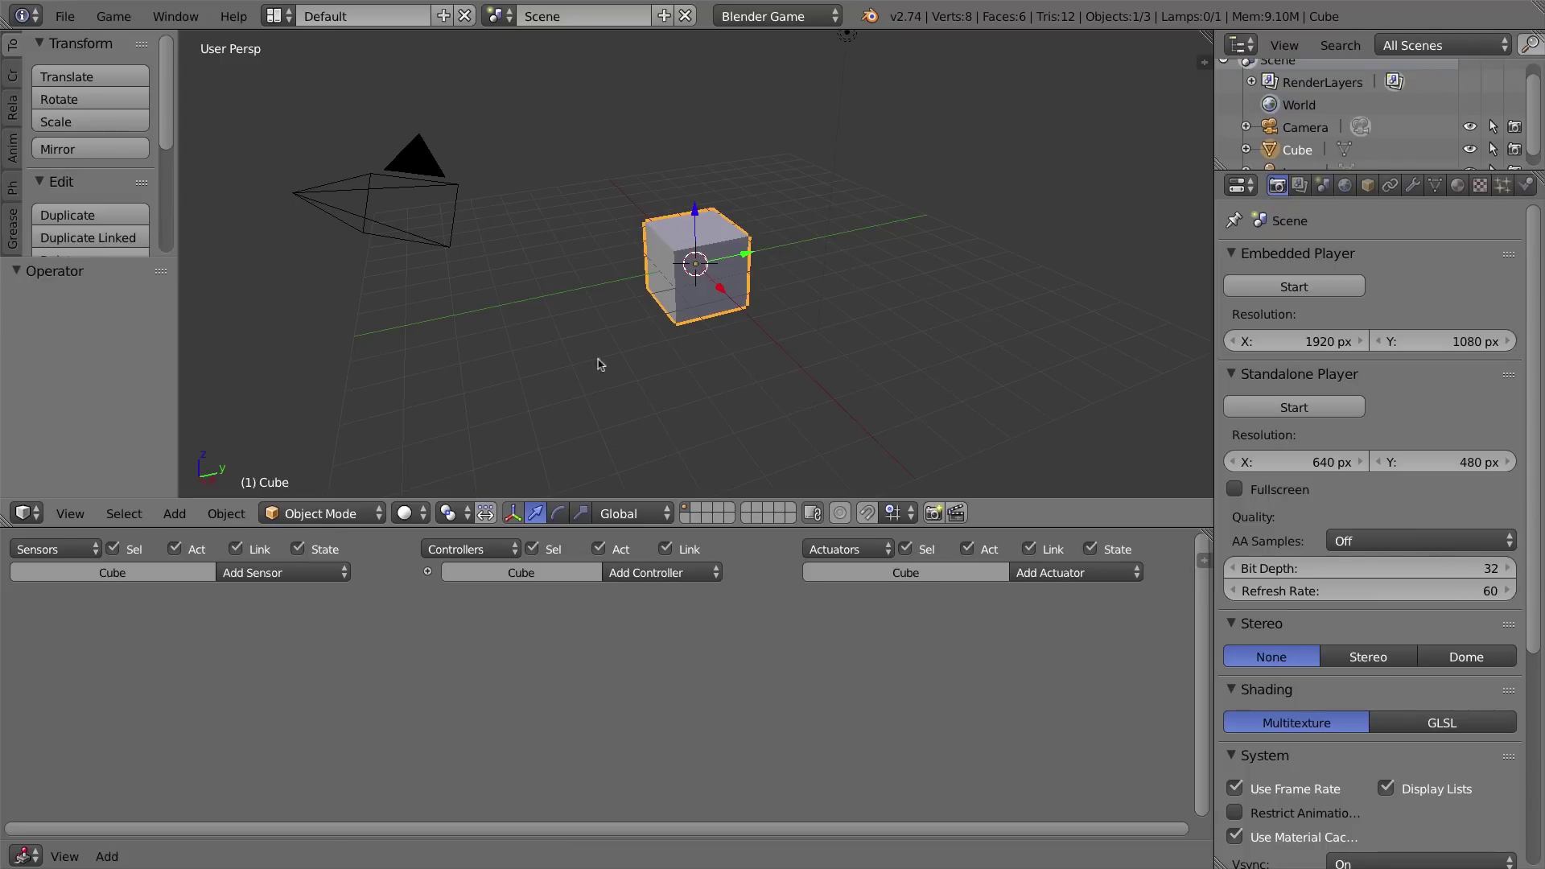
# Rename the current scene to SceneGame and add a new empty scene.
pyautogui.click(590, 17)
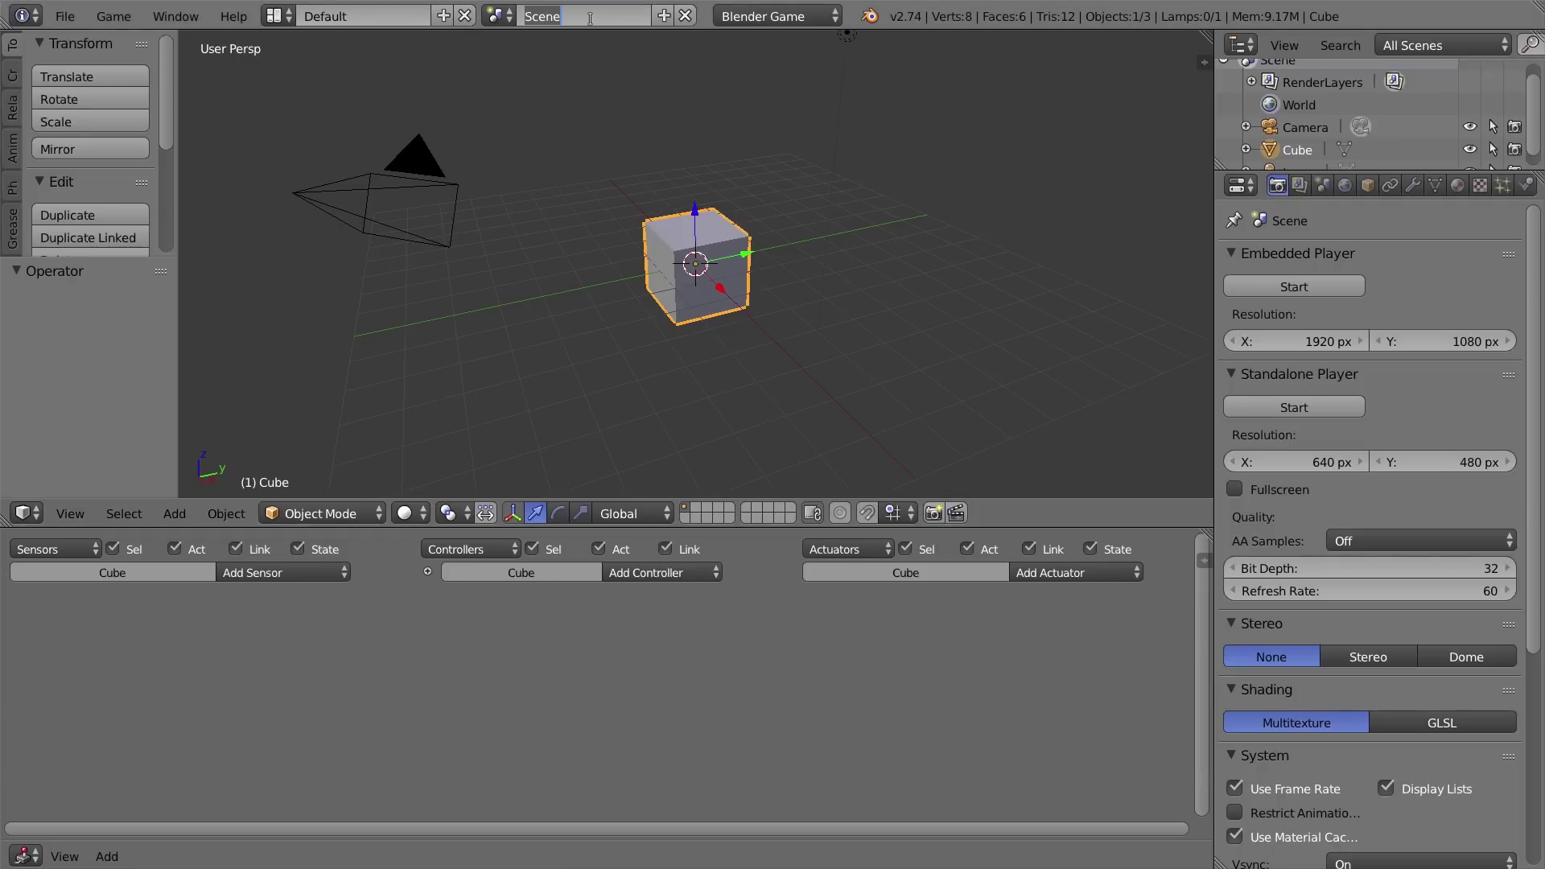
pyautogui.write('Sce')
pyautogui.press('Return')
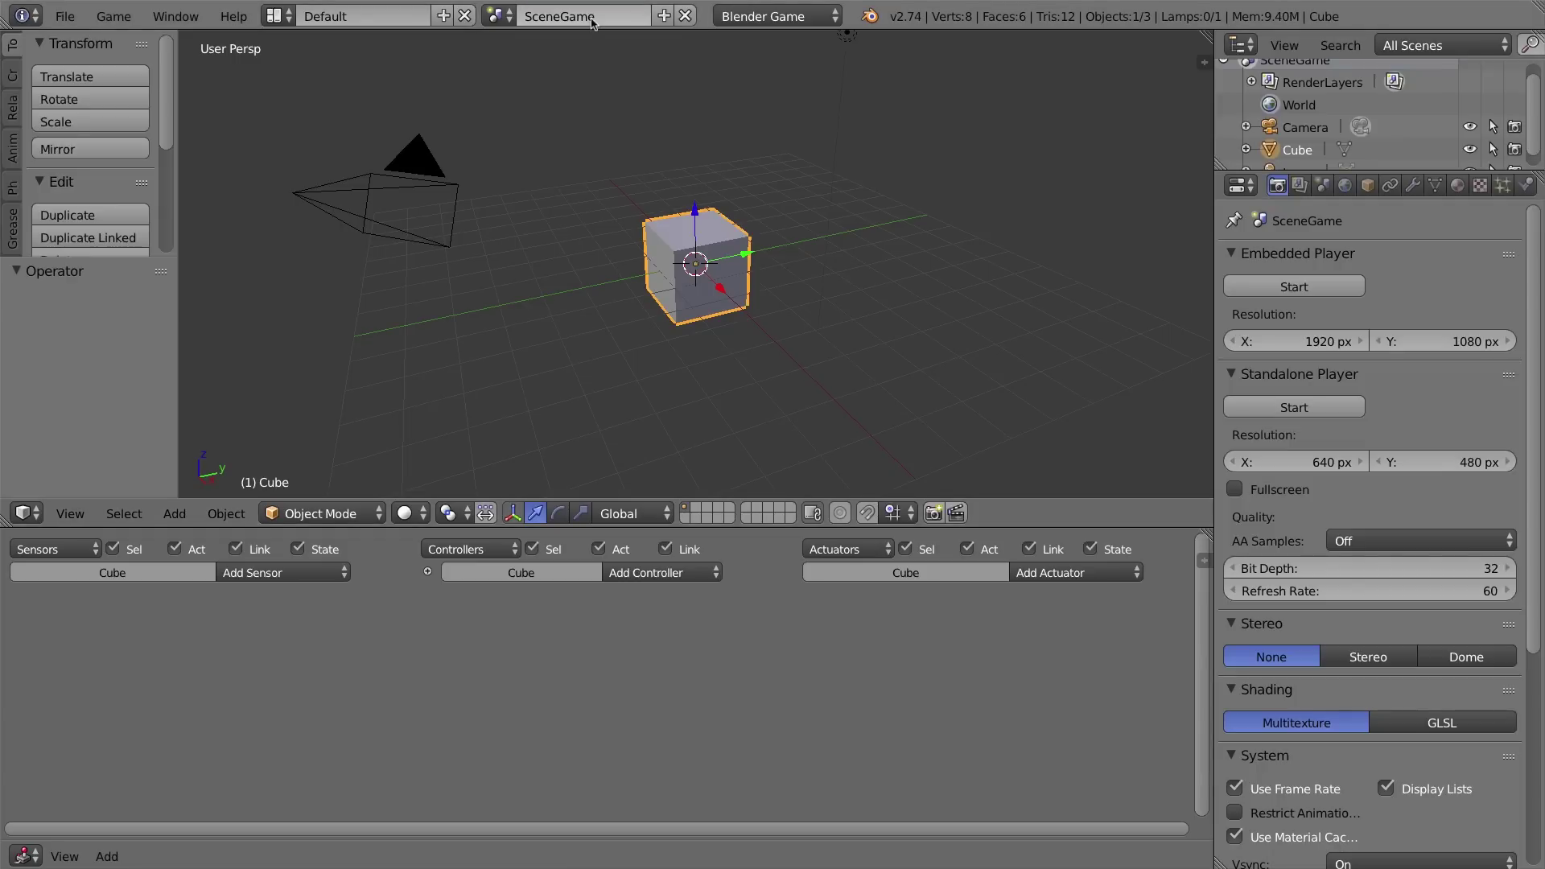
pyautogui.click(665, 18)
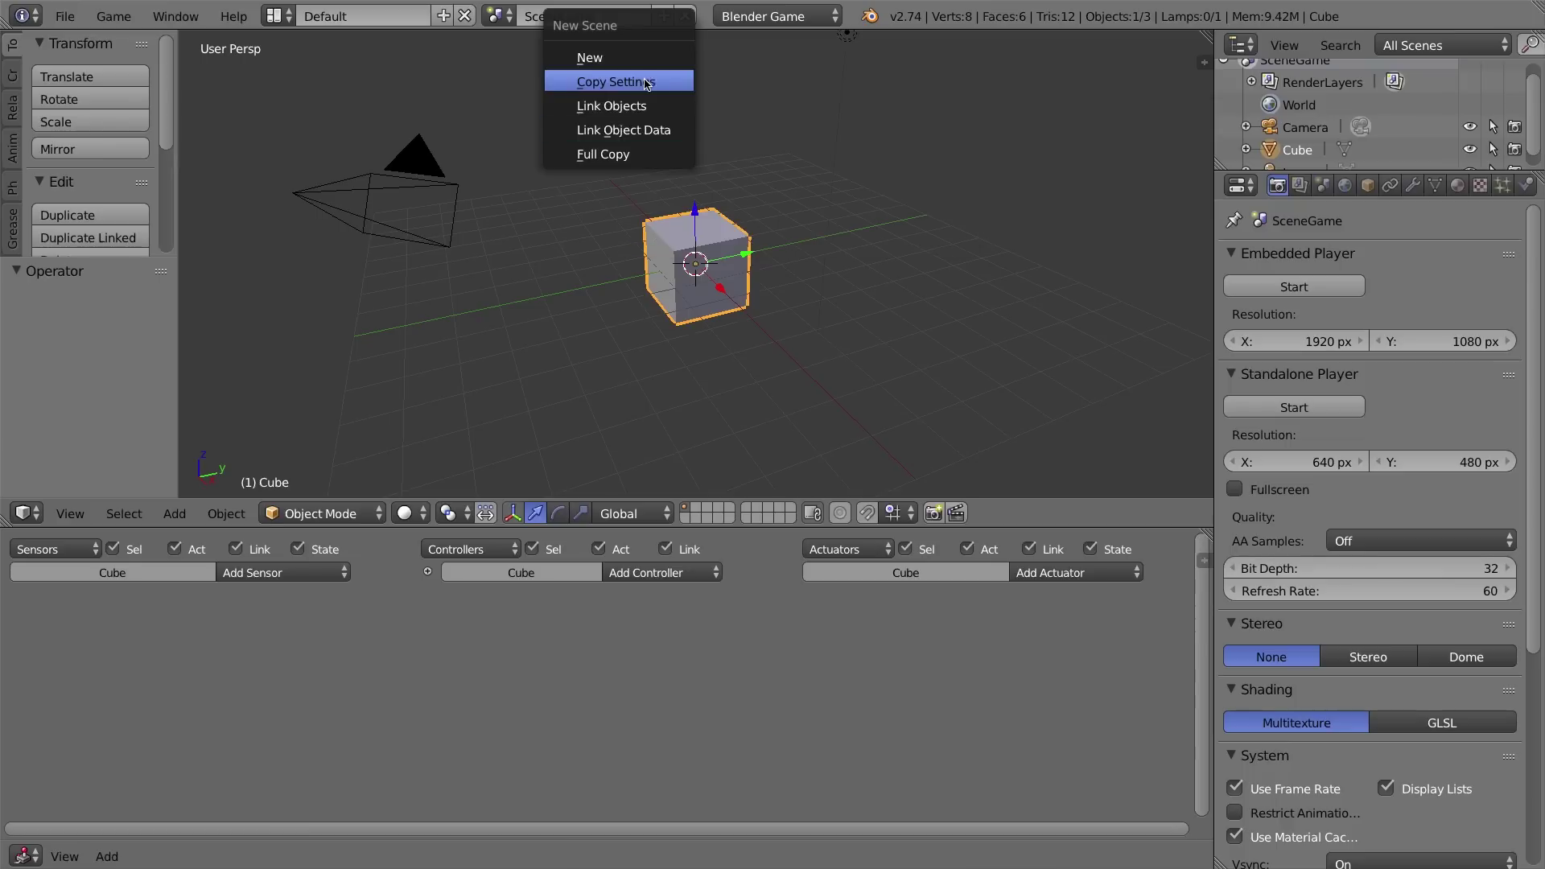
pyautogui.click(625, 58)
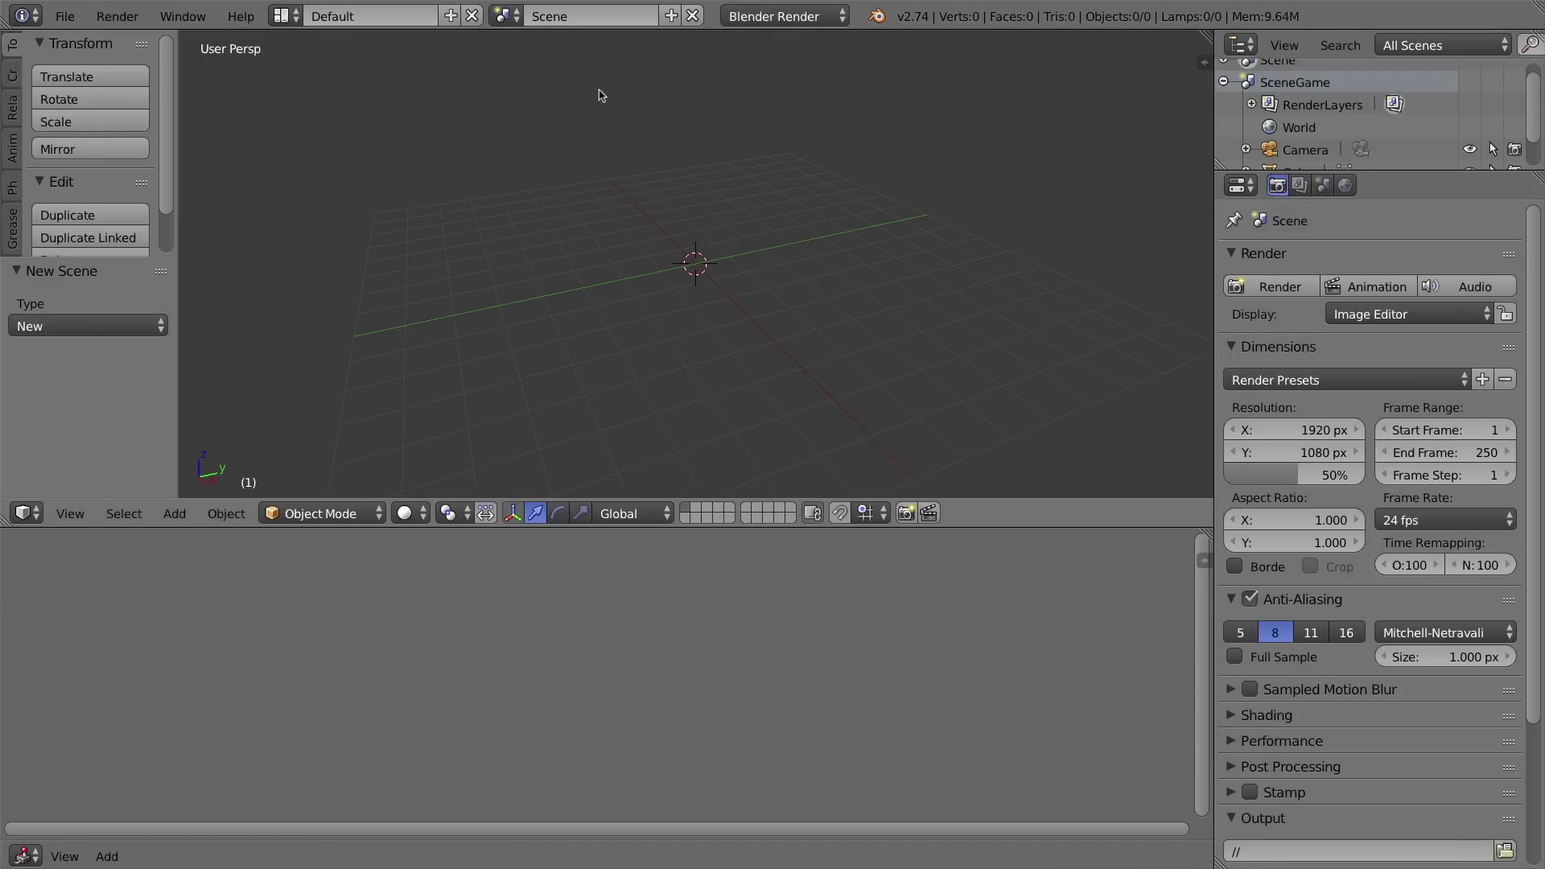
# Rename the new empty scene to ScreenLose.
pyautogui.click(566, 17)
pyautogui.write('ScreenLos')
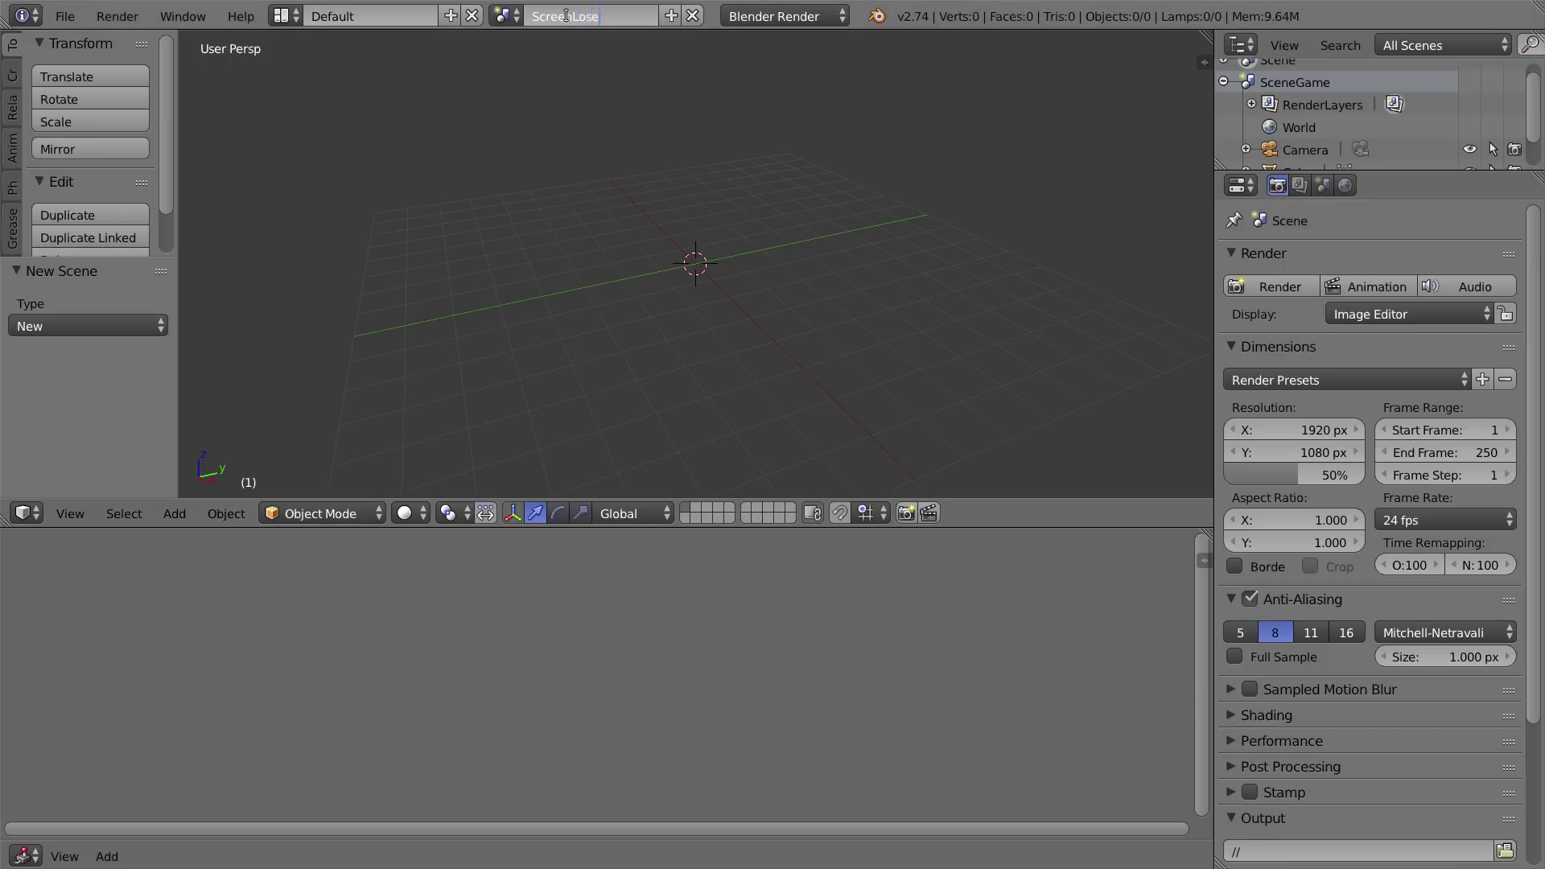
pyautogui.press('Return')
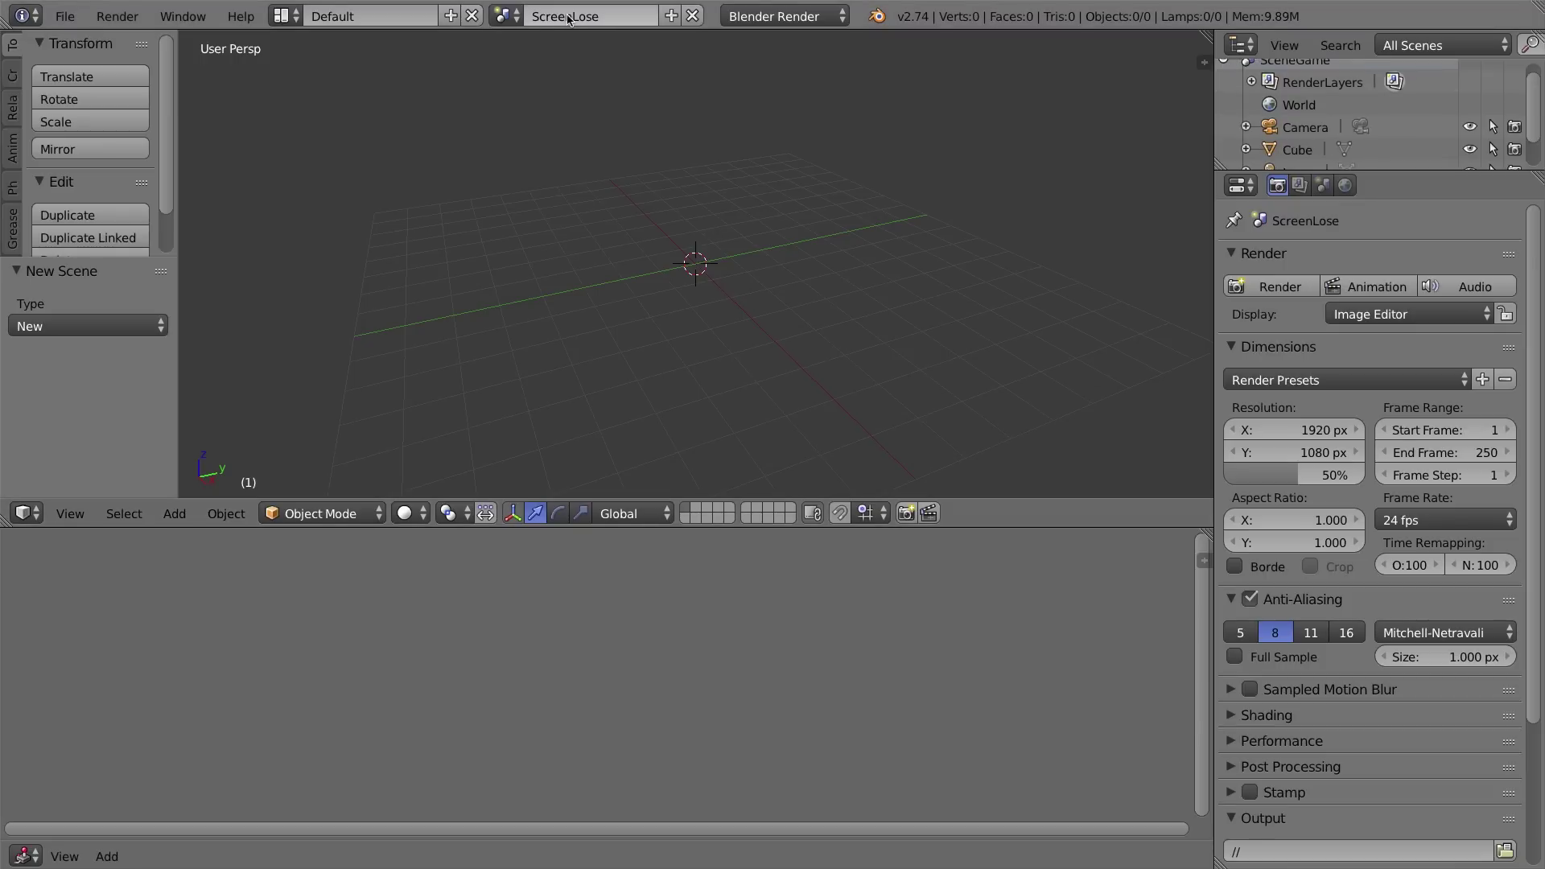
# Switch to SceneGame and rename it ScreenGame.
pyautogui.click(503, 16)
pyautogui.click(549, 49)
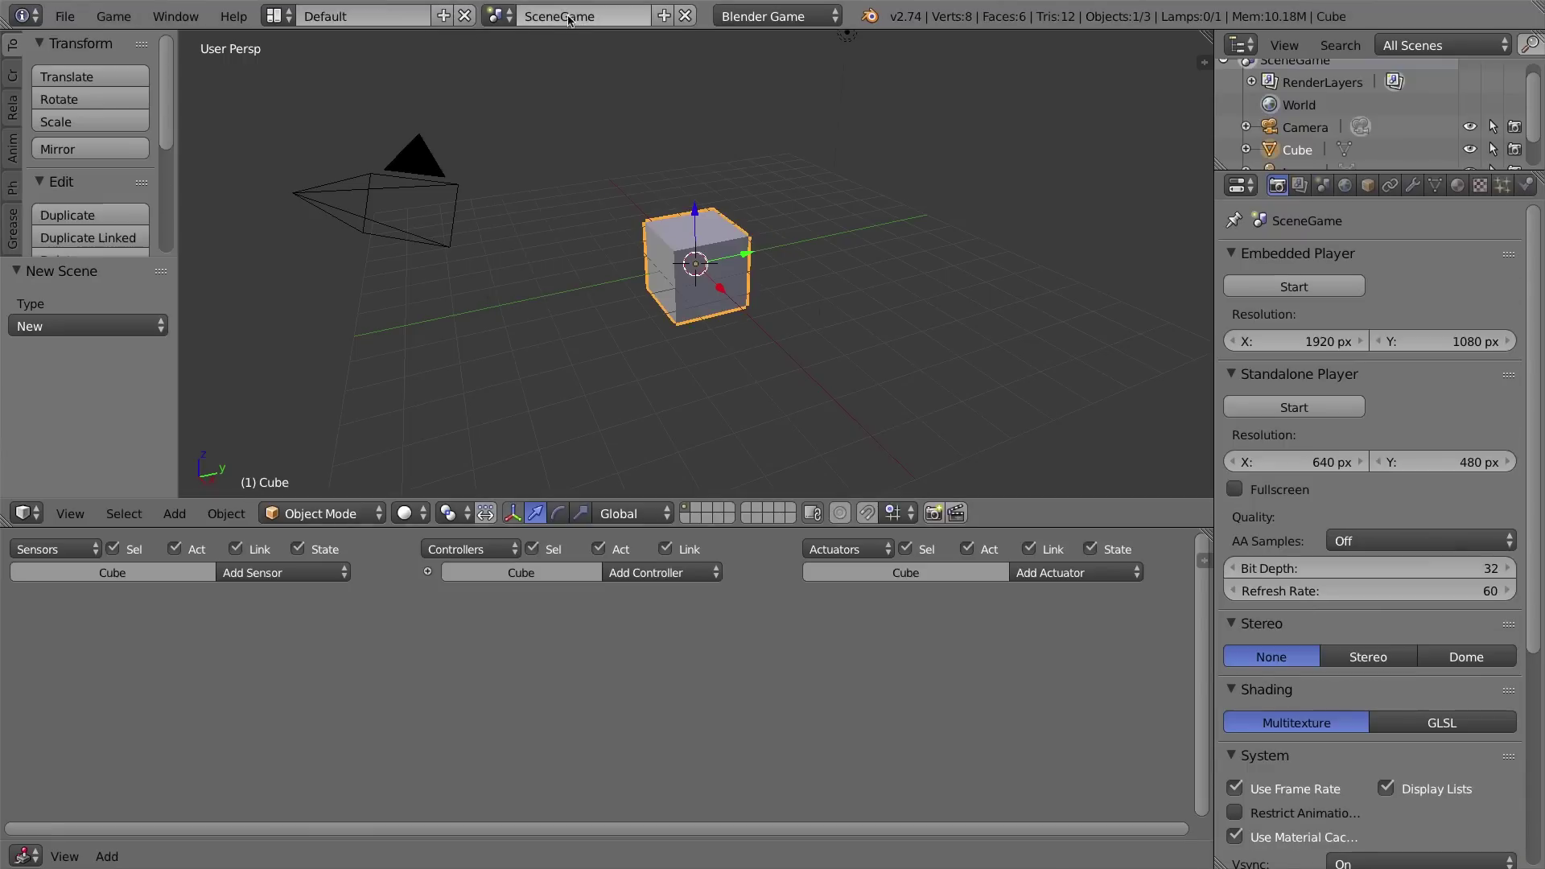
pyautogui.press('BackSpace')
pyautogui.press('BackSpace')
pyautogui.press('BackSpace')
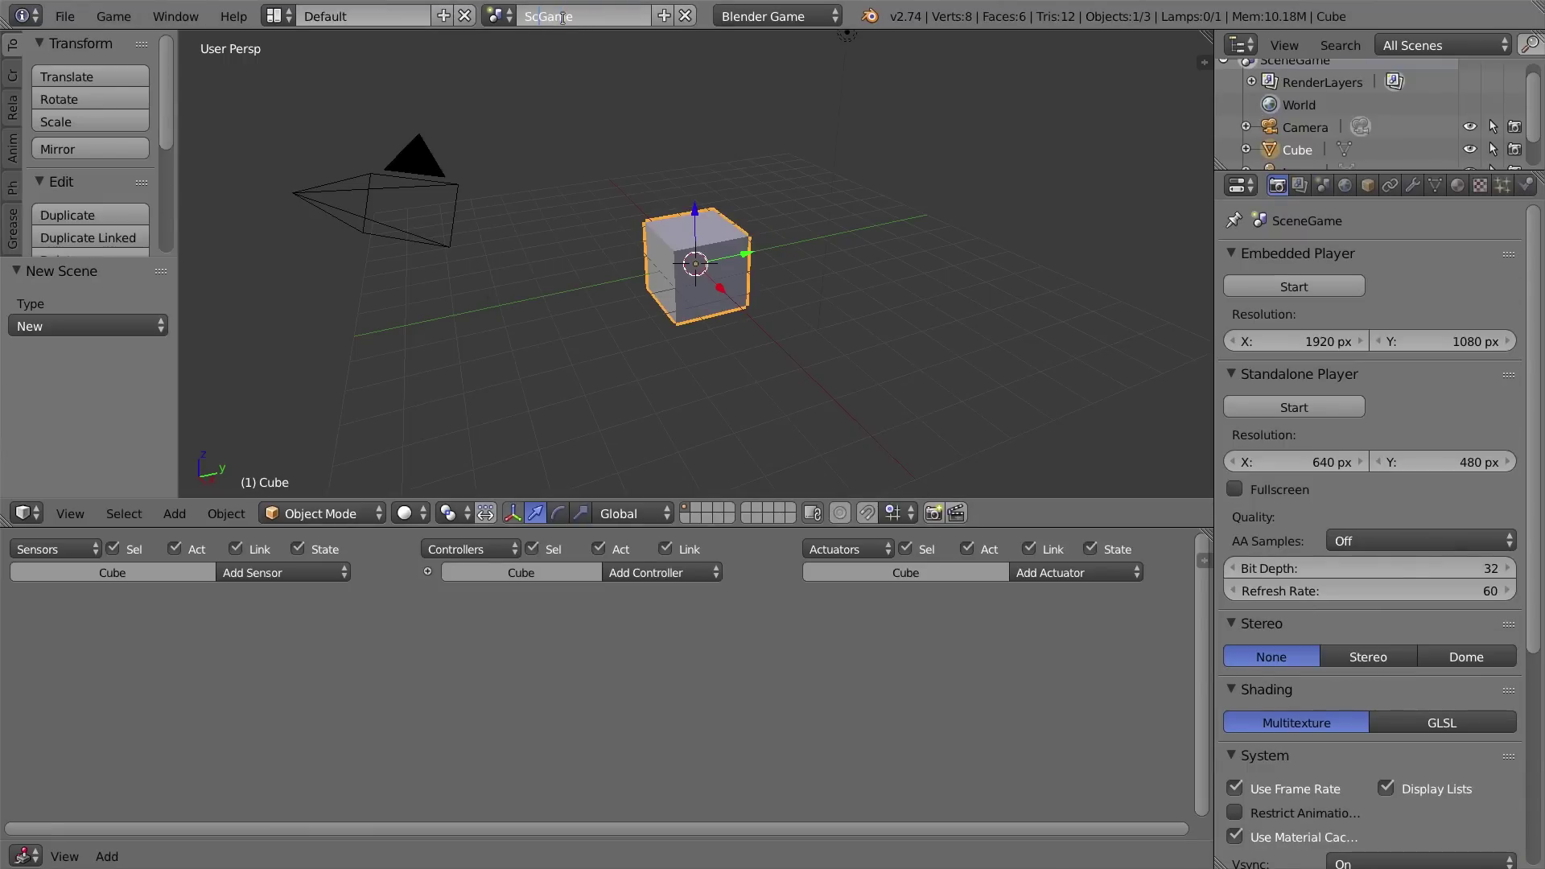
pyautogui.write('reen')
pyautogui.press('Return')
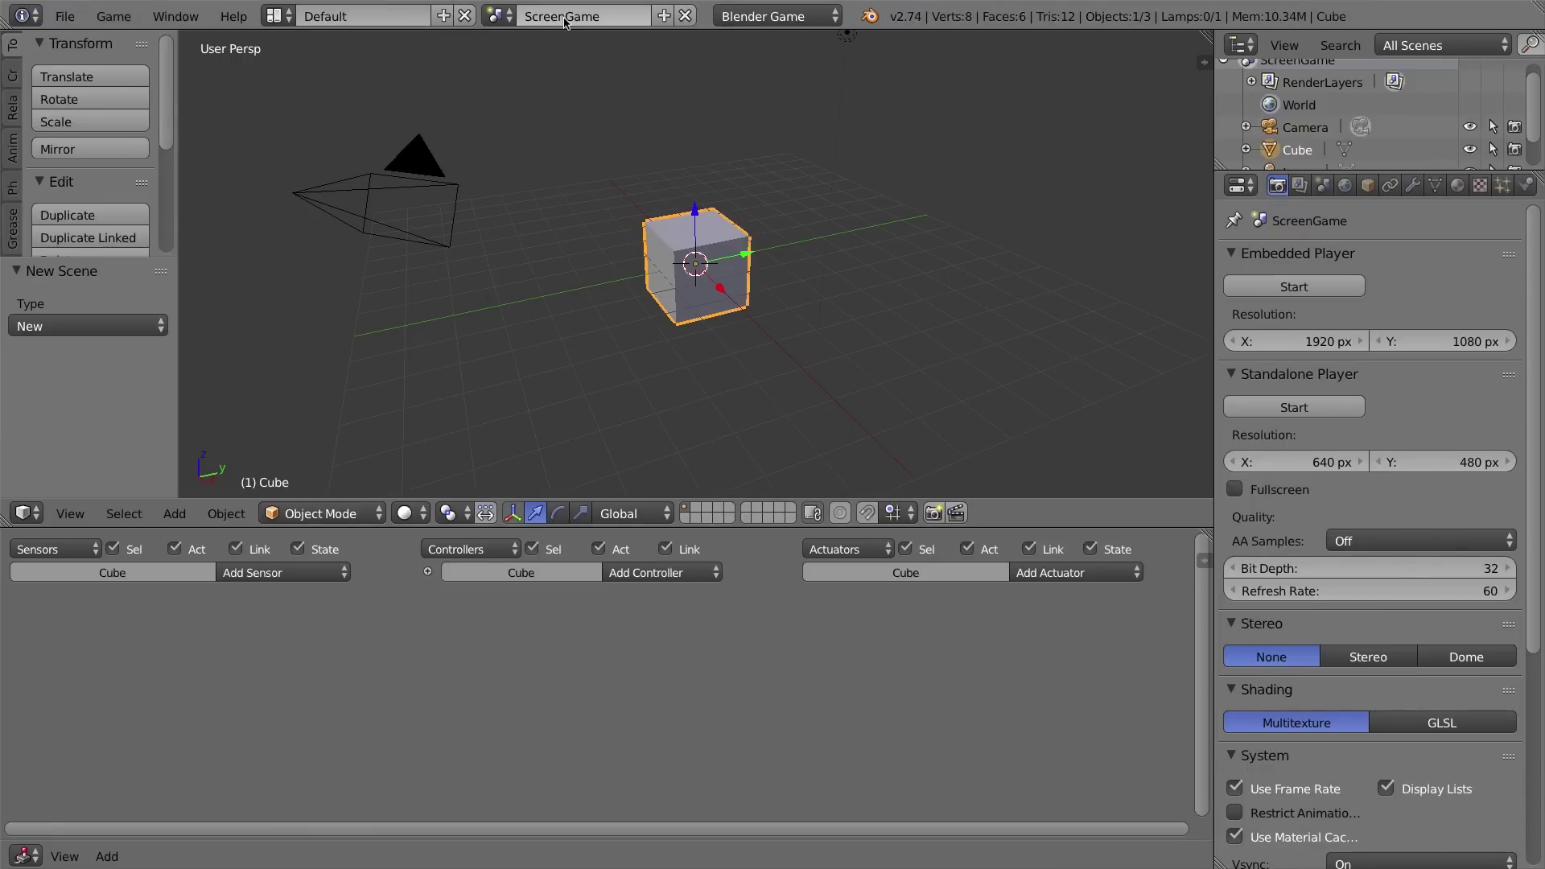
# Switch back to the empty ScreenLose scene.
pyautogui.click(498, 16)
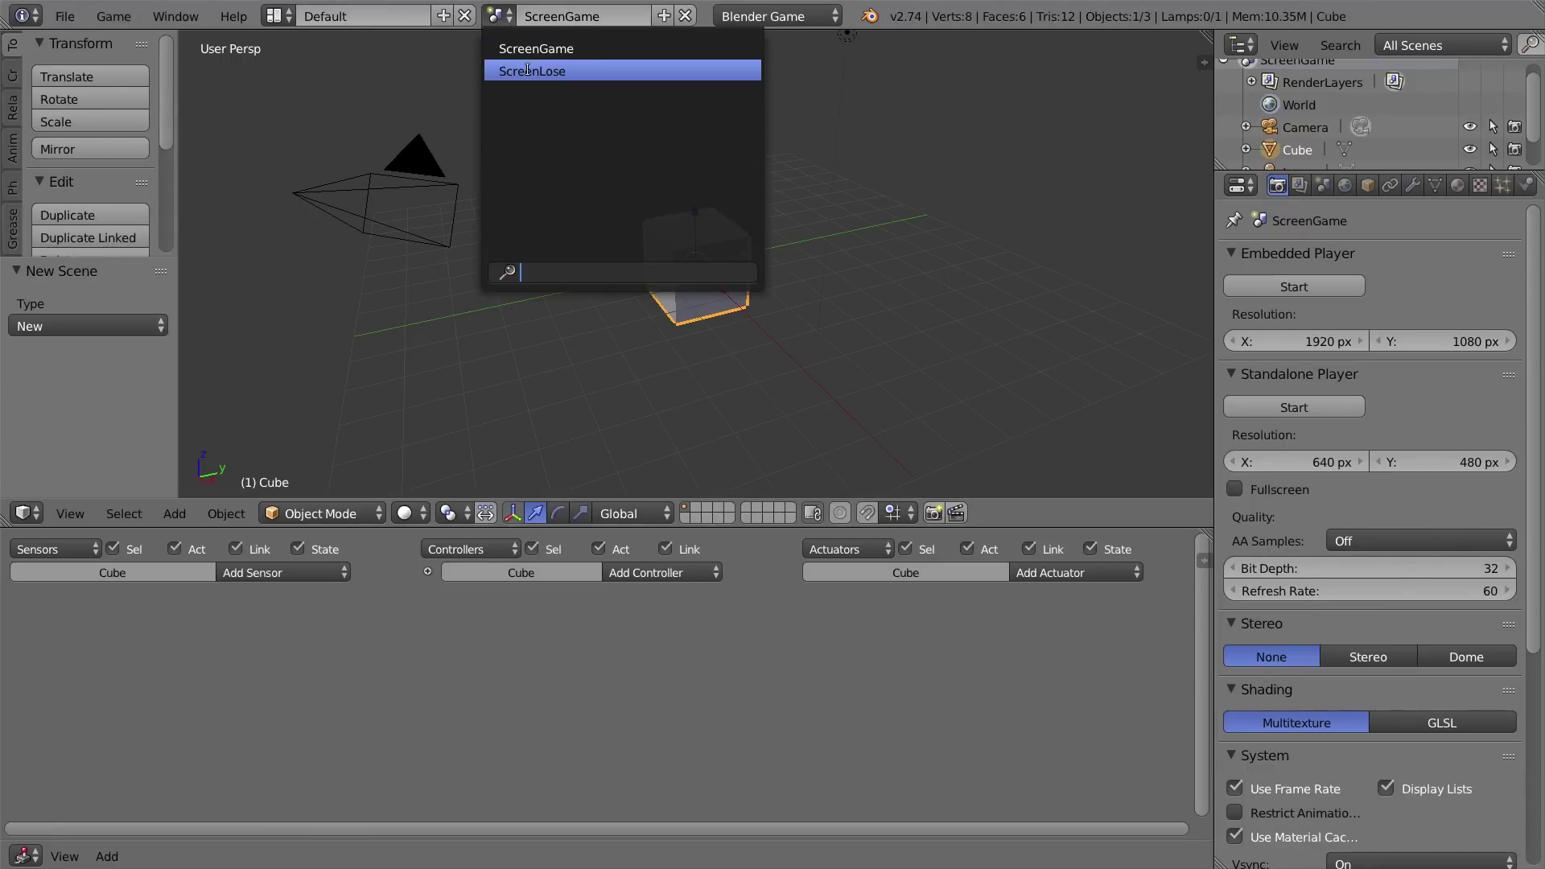
pyautogui.click(561, 71)
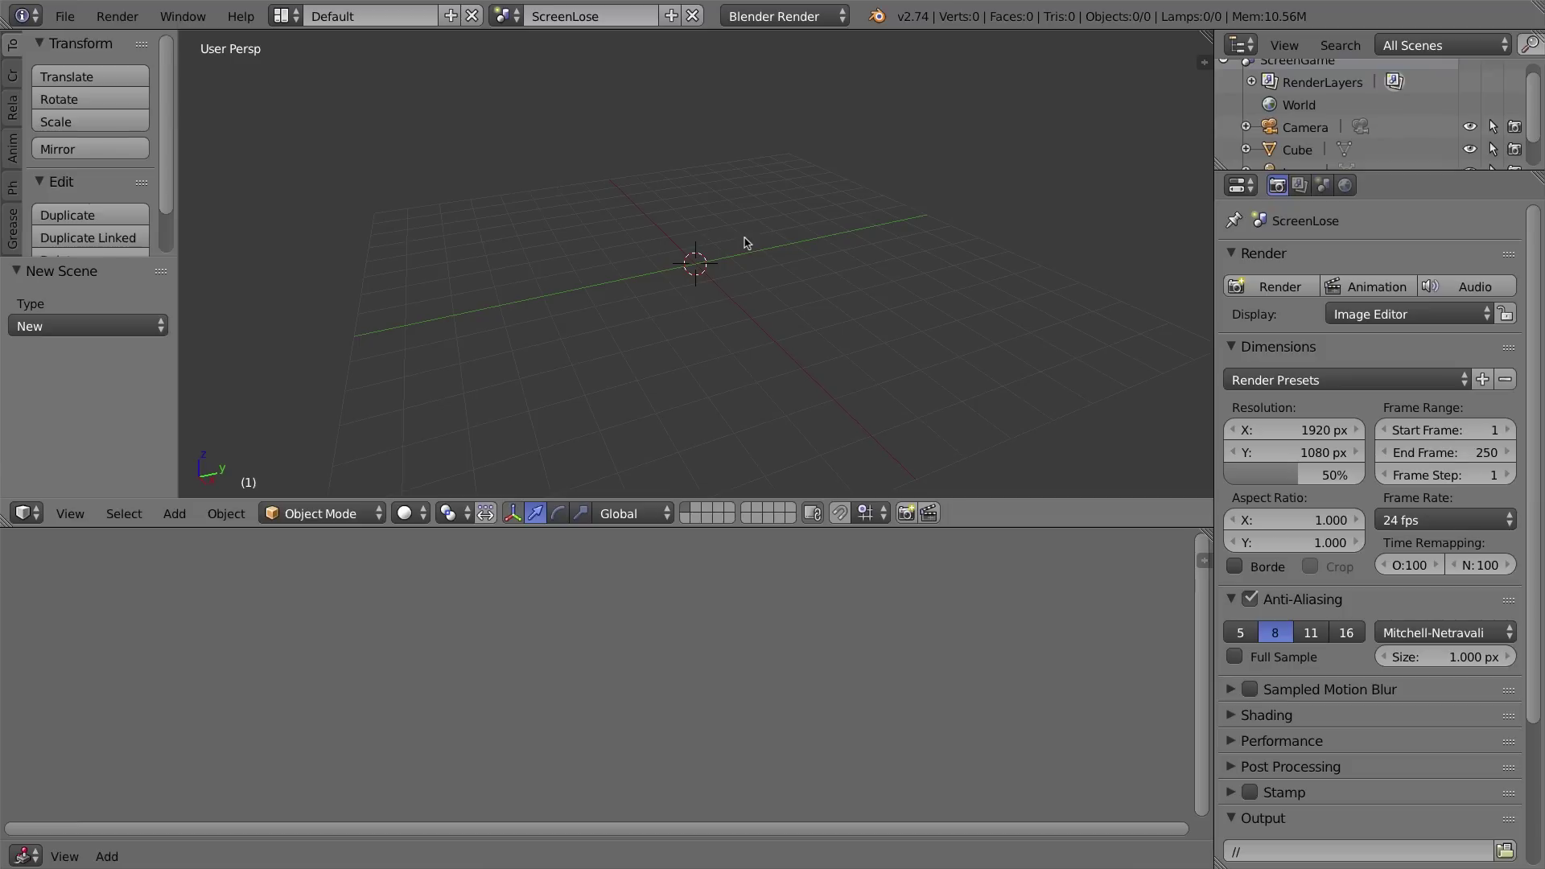
pyautogui.hotkey('shift', 'a')
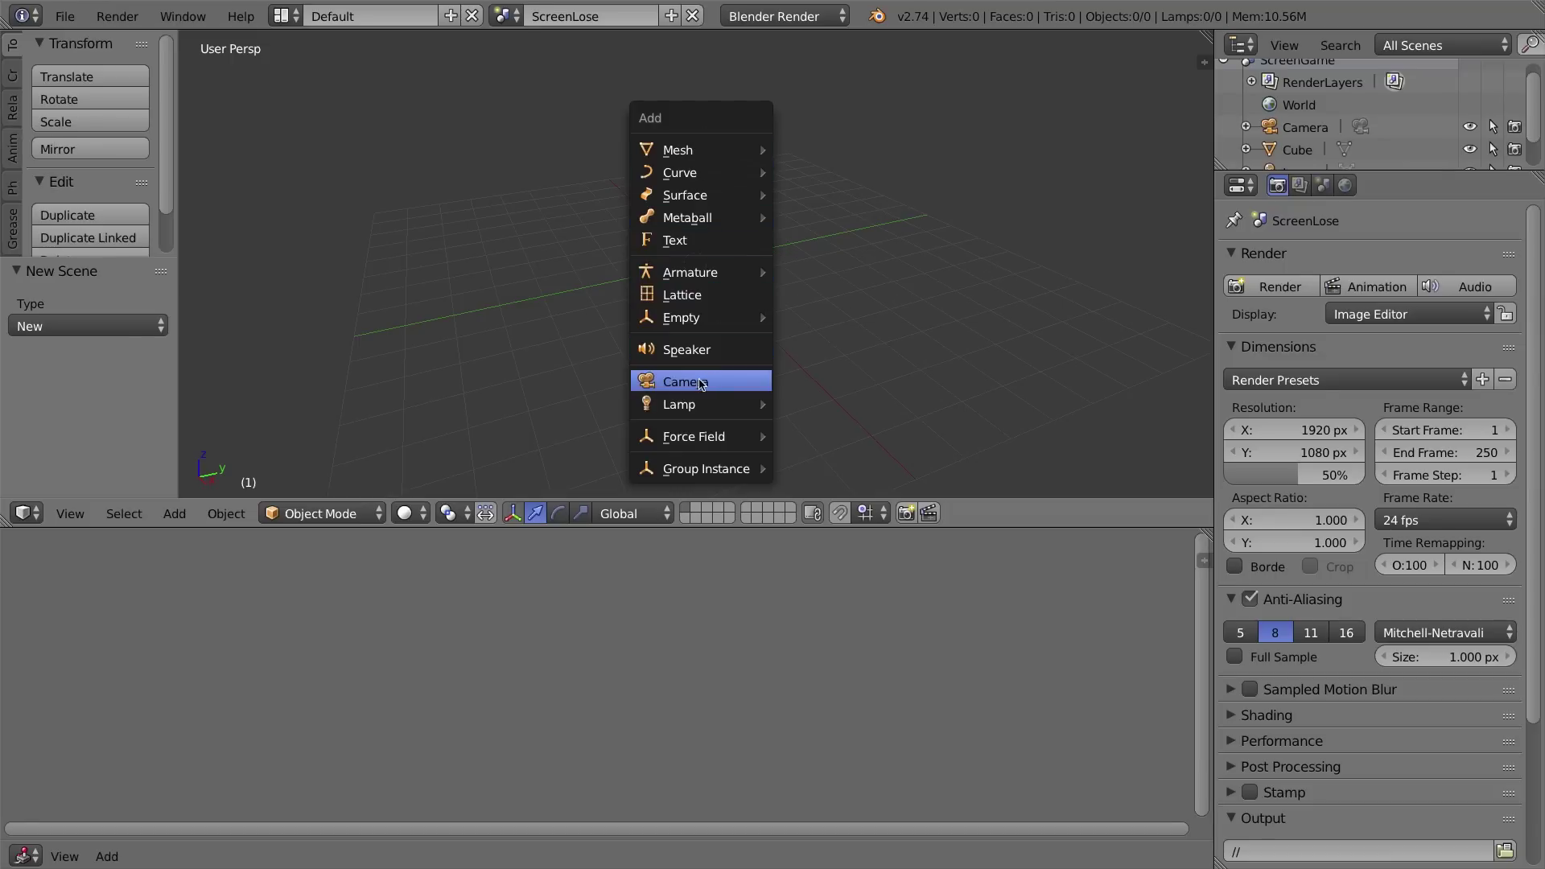
# Add a camera with cleared rotation, raise it along Z, and look through it.
pyautogui.click(701, 382)
pyautogui.moveTo(927, 274); pyautogui.dragTo(747, 268, button='middle')
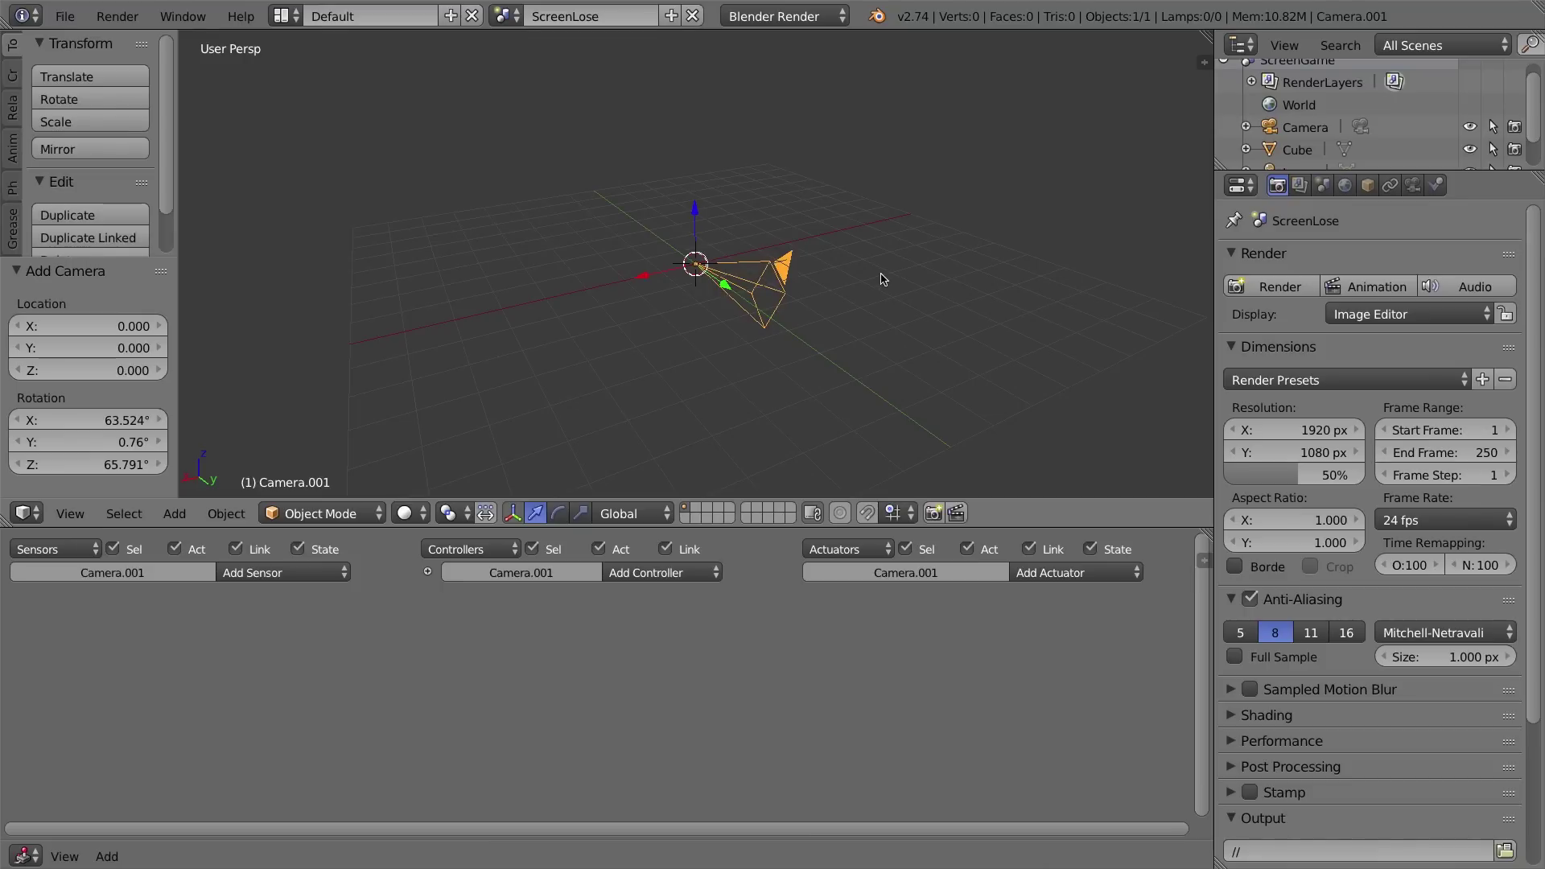
pyautogui.hotkey('alt', 'r')
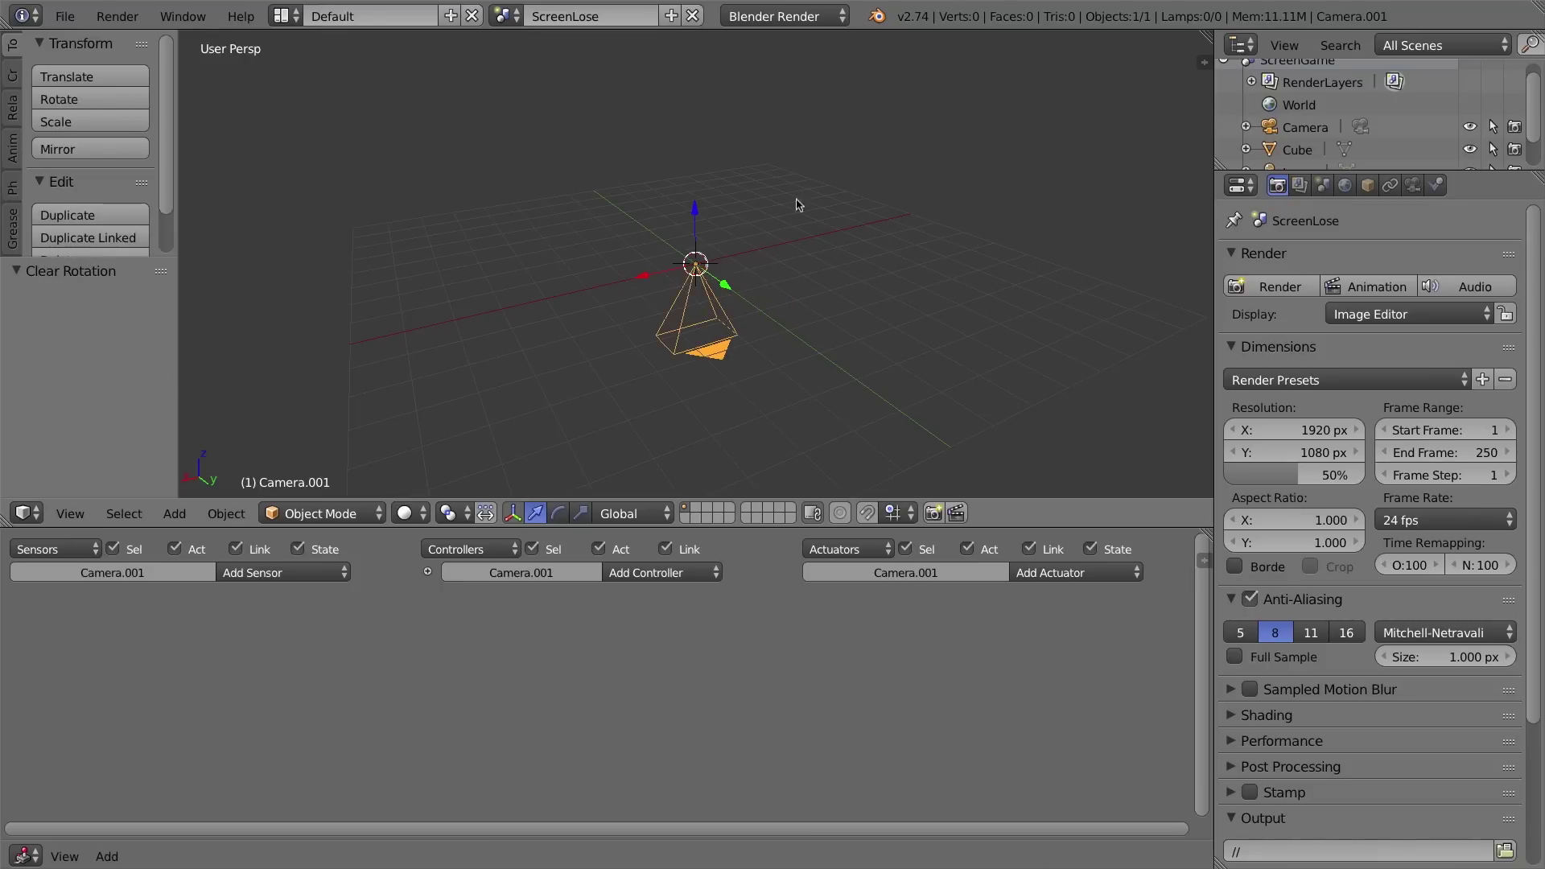
pyautogui.moveTo(697, 336); pyautogui.dragTo(794, 332, button='middle')
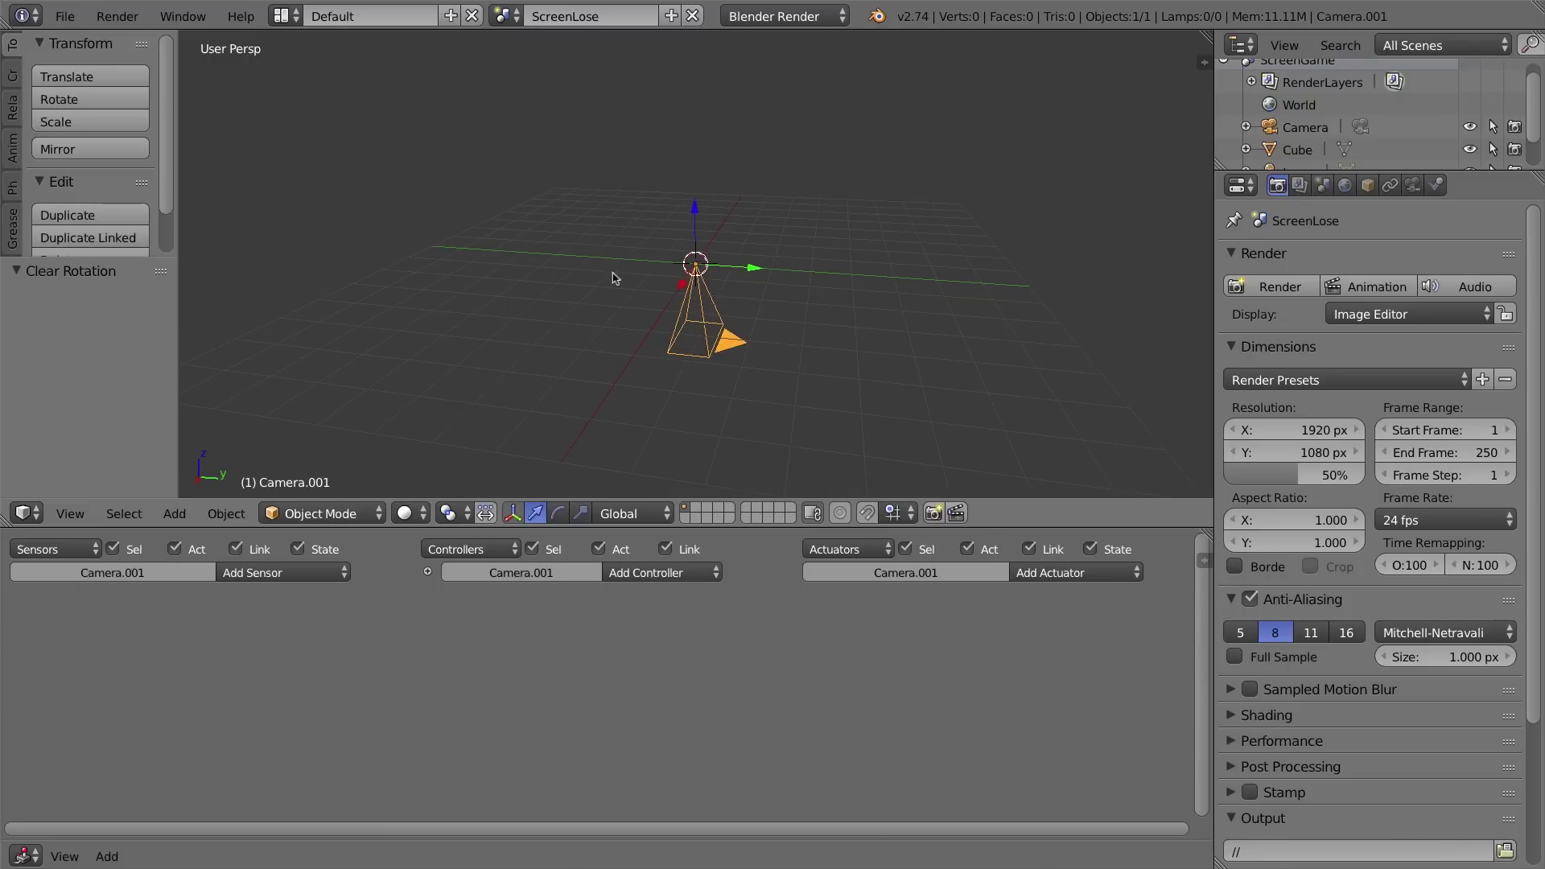
pyautogui.keyDown('shift'); pyautogui.moveTo(683, 283); pyautogui.dragTo(648, 319, button='middle'); pyautogui.keyUp('shift')
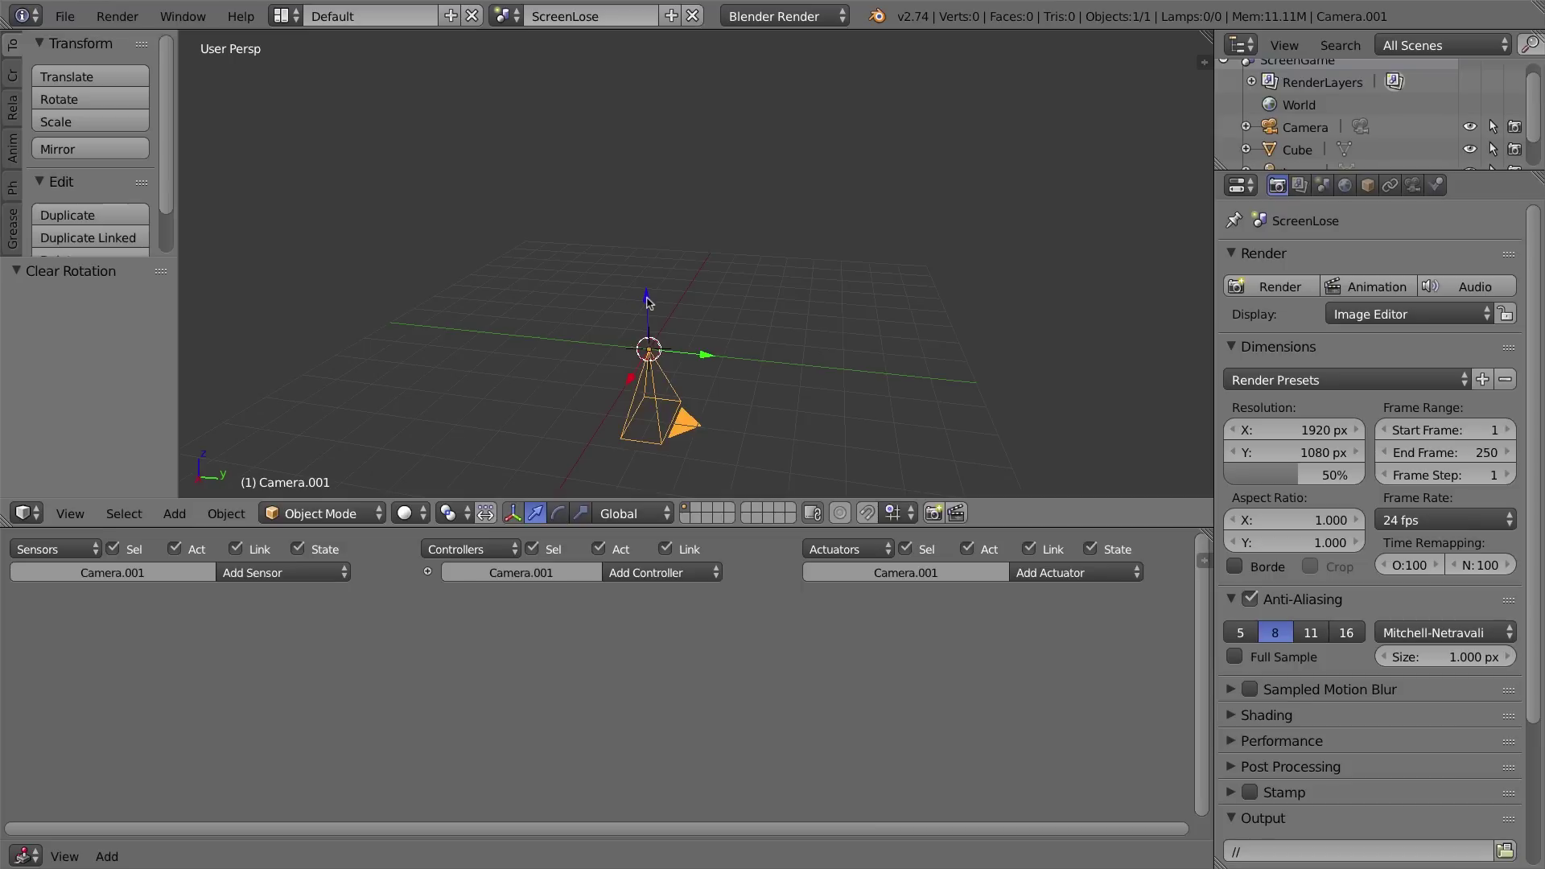
pyautogui.moveTo(649, 302); pyautogui.dragTo(623, 137)
pyautogui.moveTo(638, 249); pyautogui.dragTo(782, 290, button='middle')
pyautogui.press('KP_0')
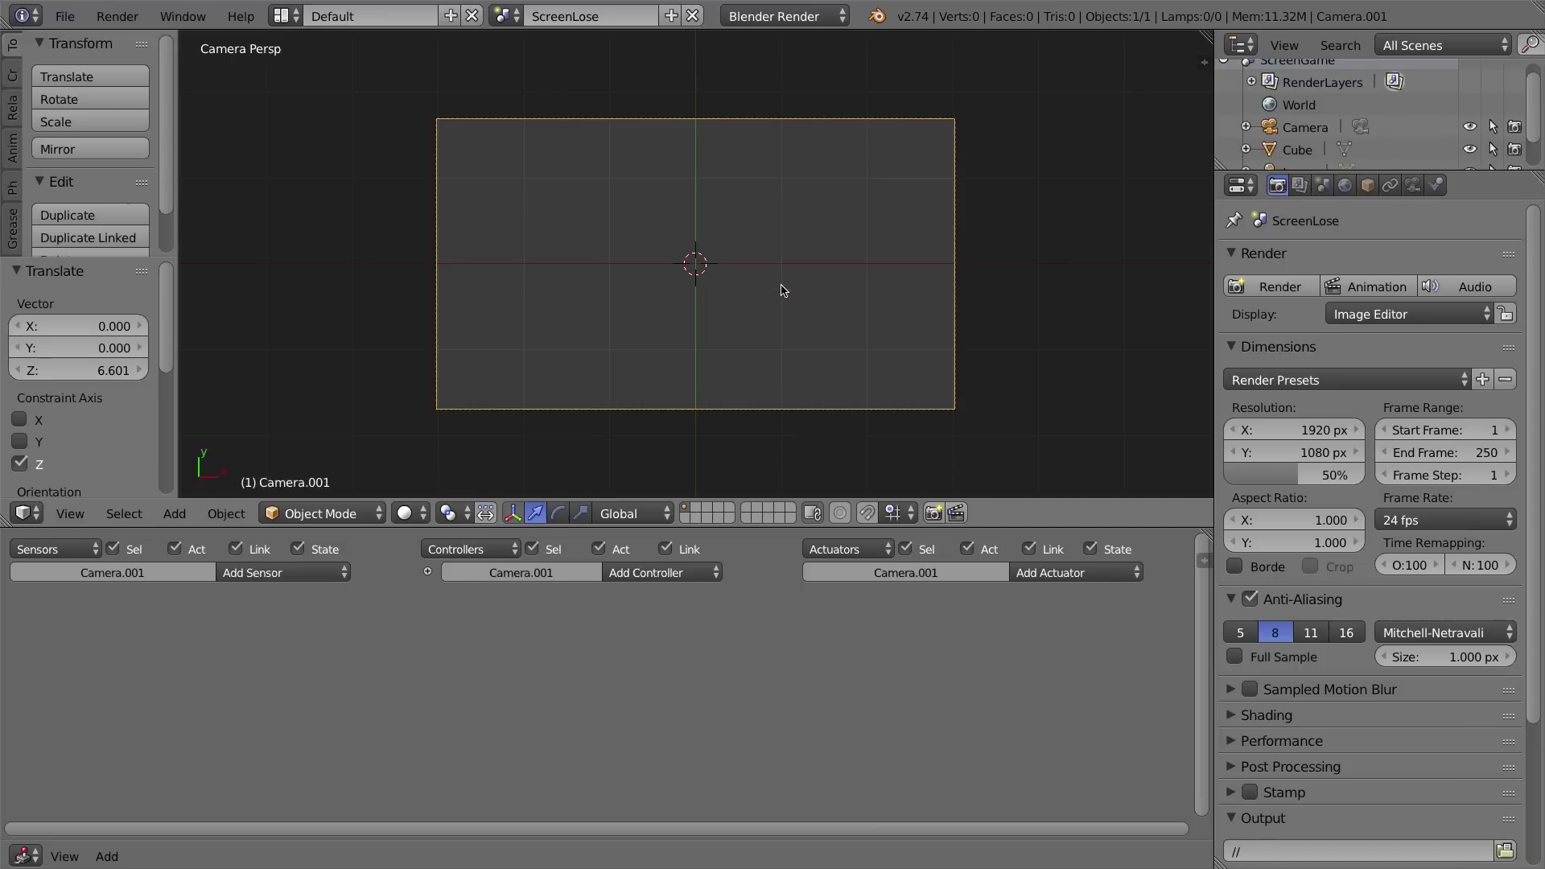
pyautogui.click(83, 513)
# Split the viewport, keep the right view in free perspective, and lower the camera slightly.
pyautogui.moveTo(1204, 62); pyautogui.dragTo(716, 52)
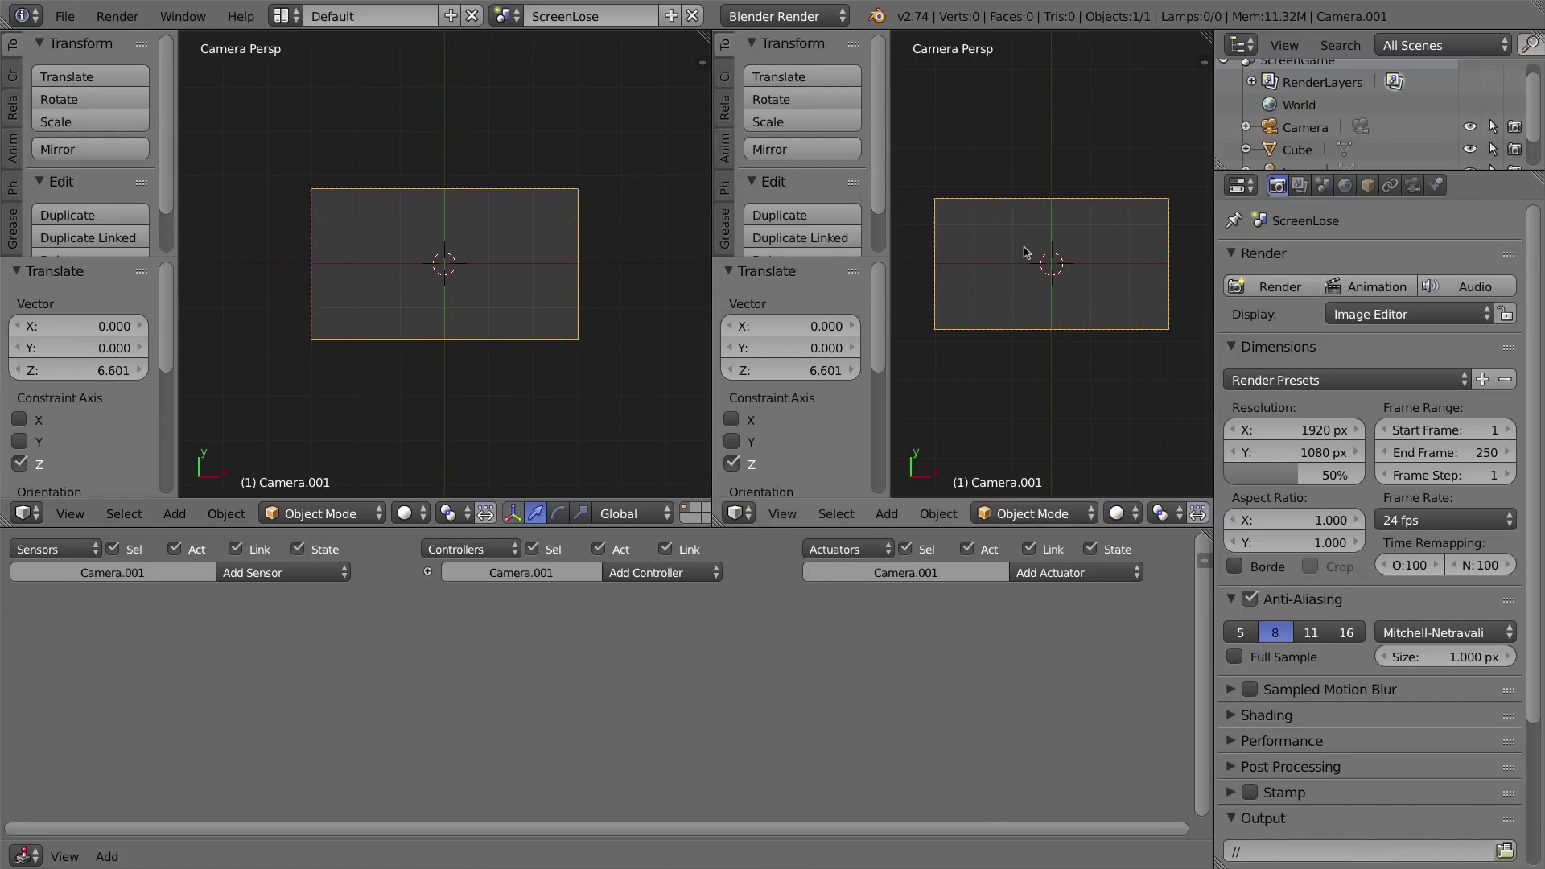
pyautogui.press('KP_0')
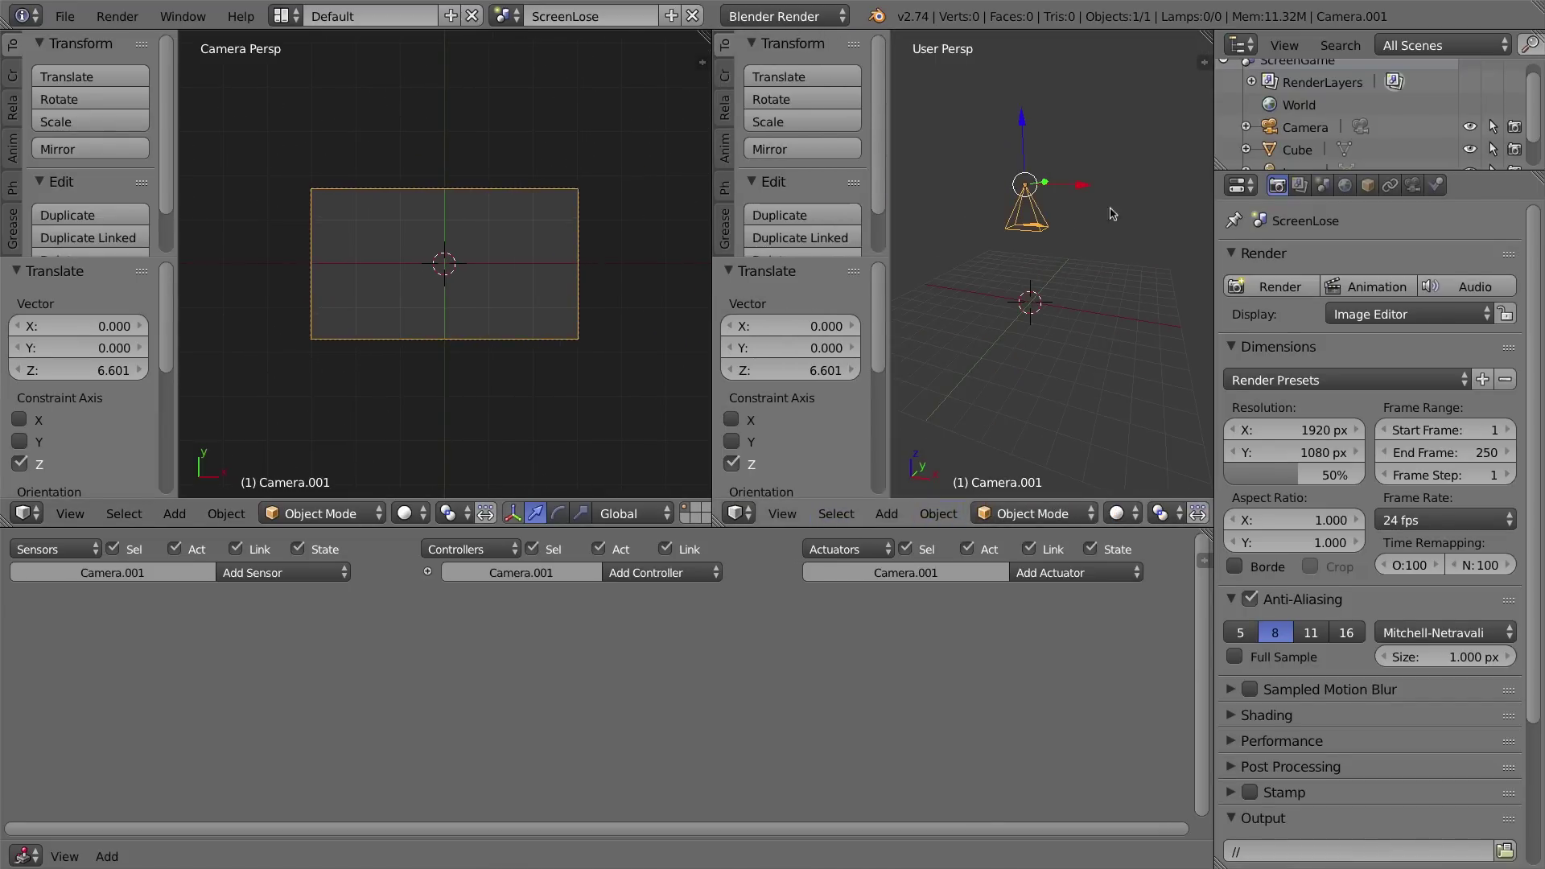
pyautogui.click(782, 514)
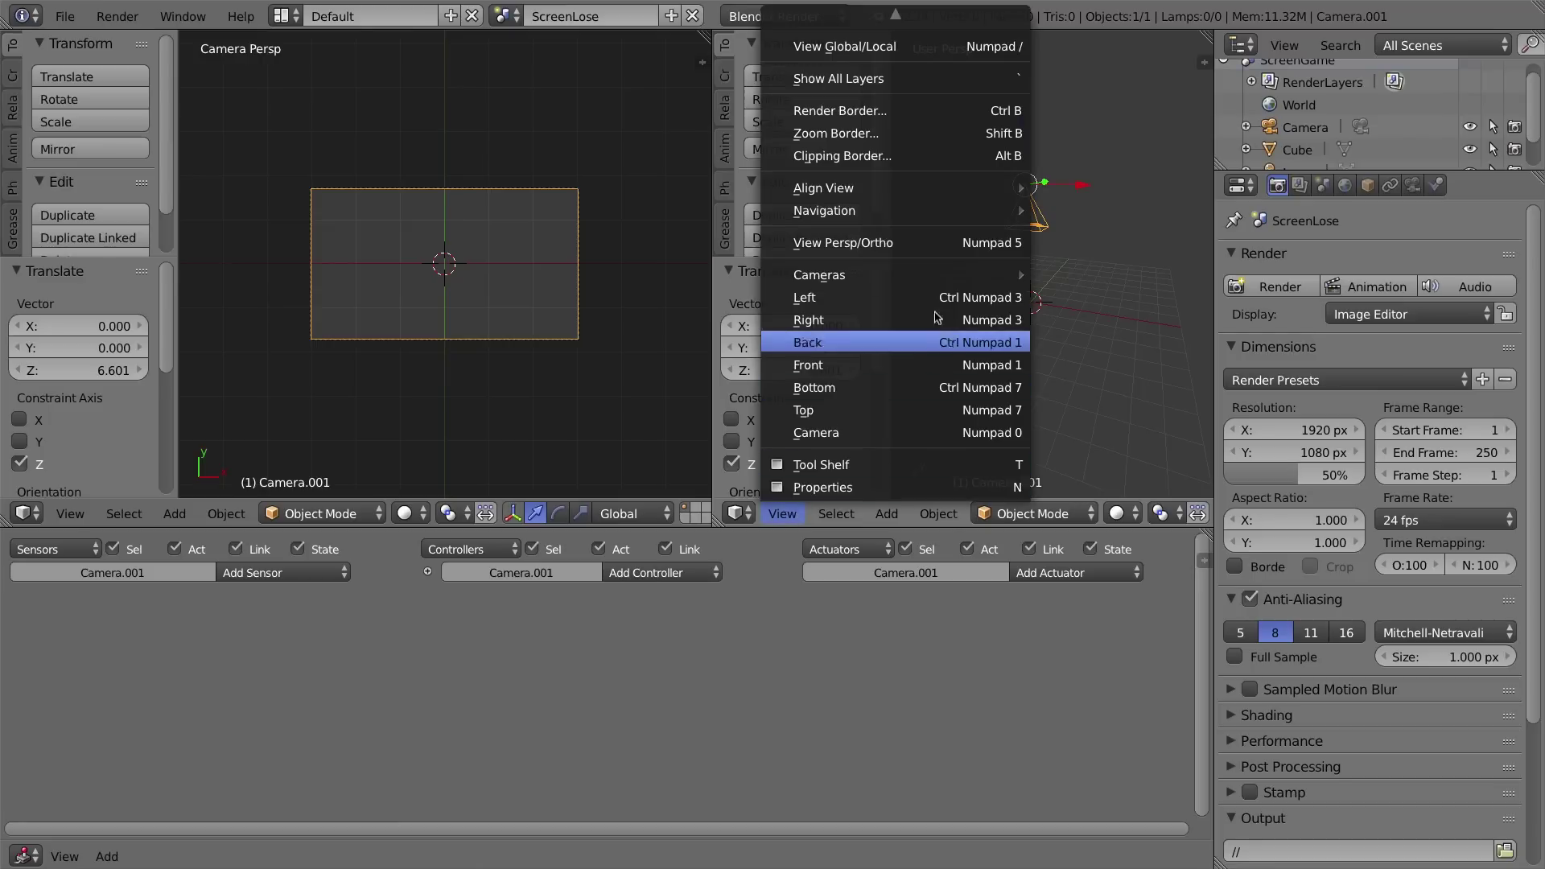
pyautogui.click(878, 433)
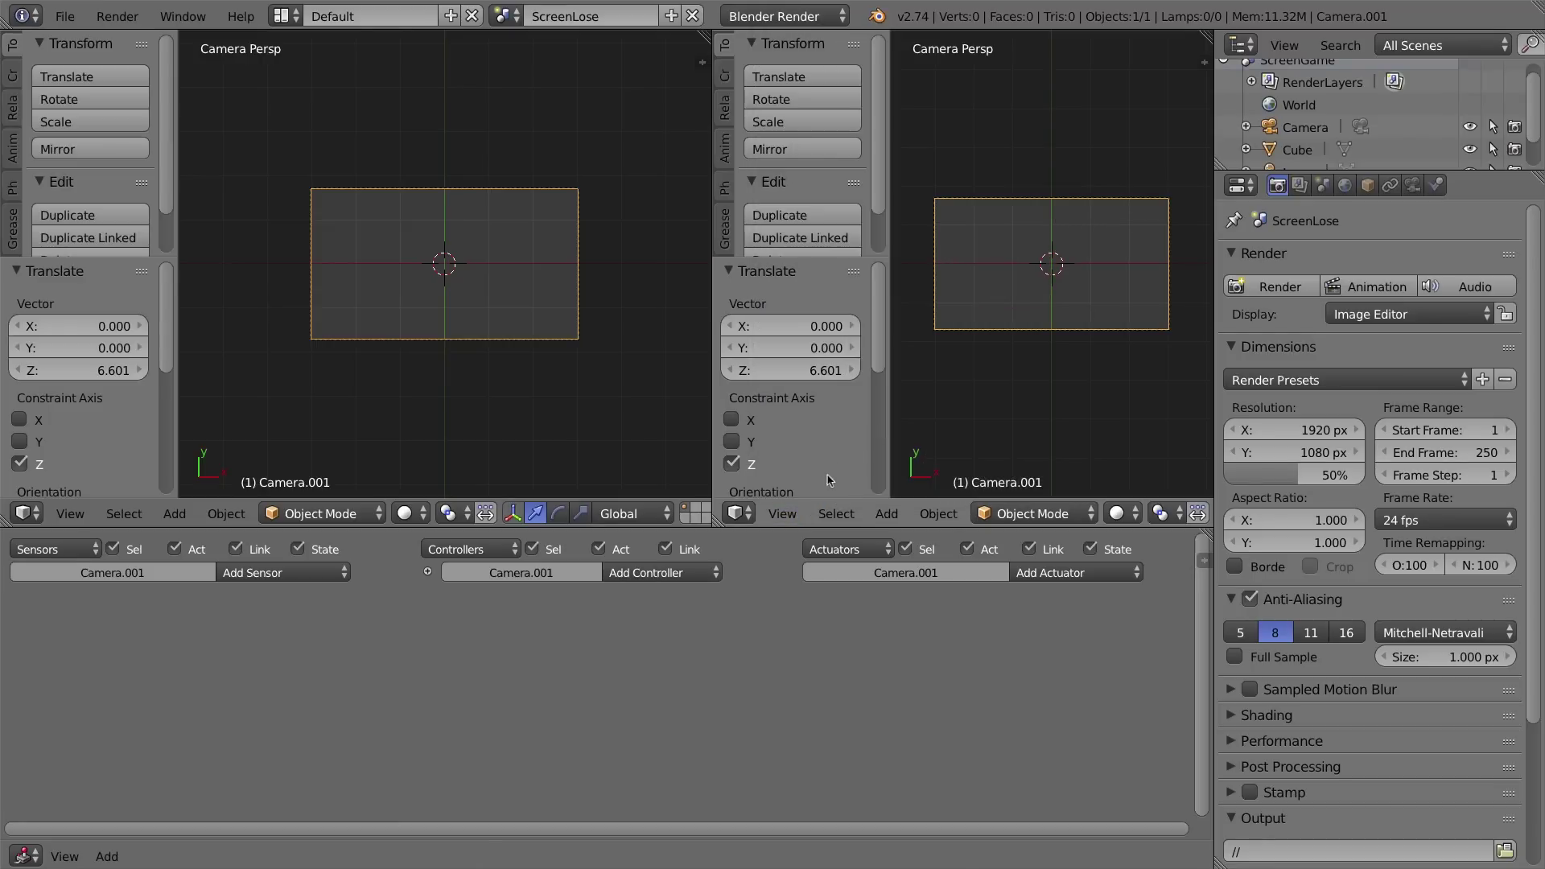
pyautogui.click(783, 514)
pyautogui.click(877, 435)
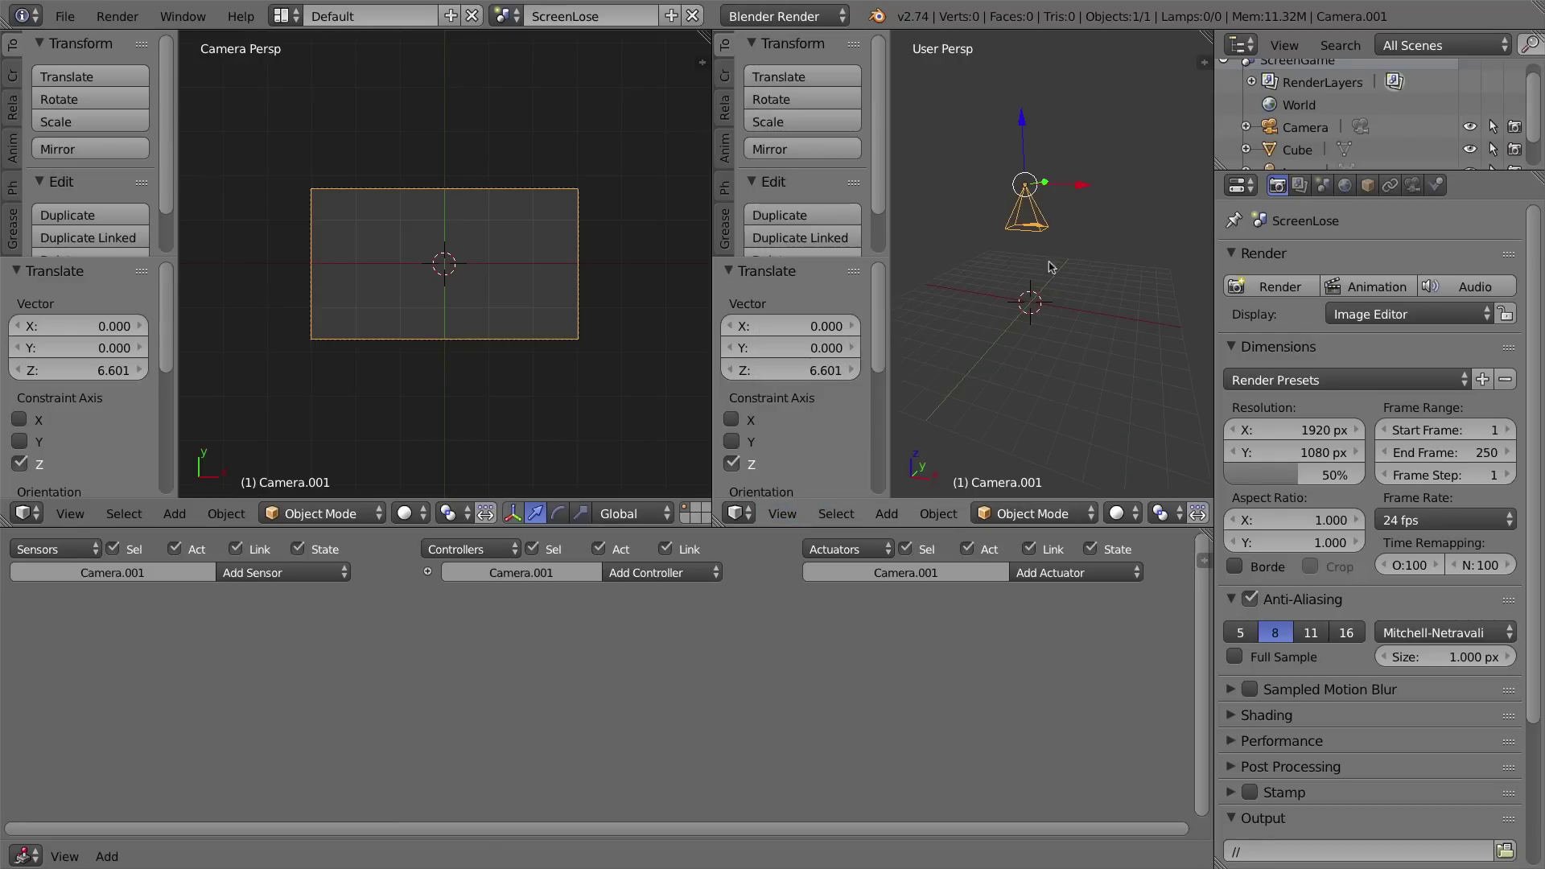
pyautogui.moveTo(1022, 122); pyautogui.dragTo(984, 158)
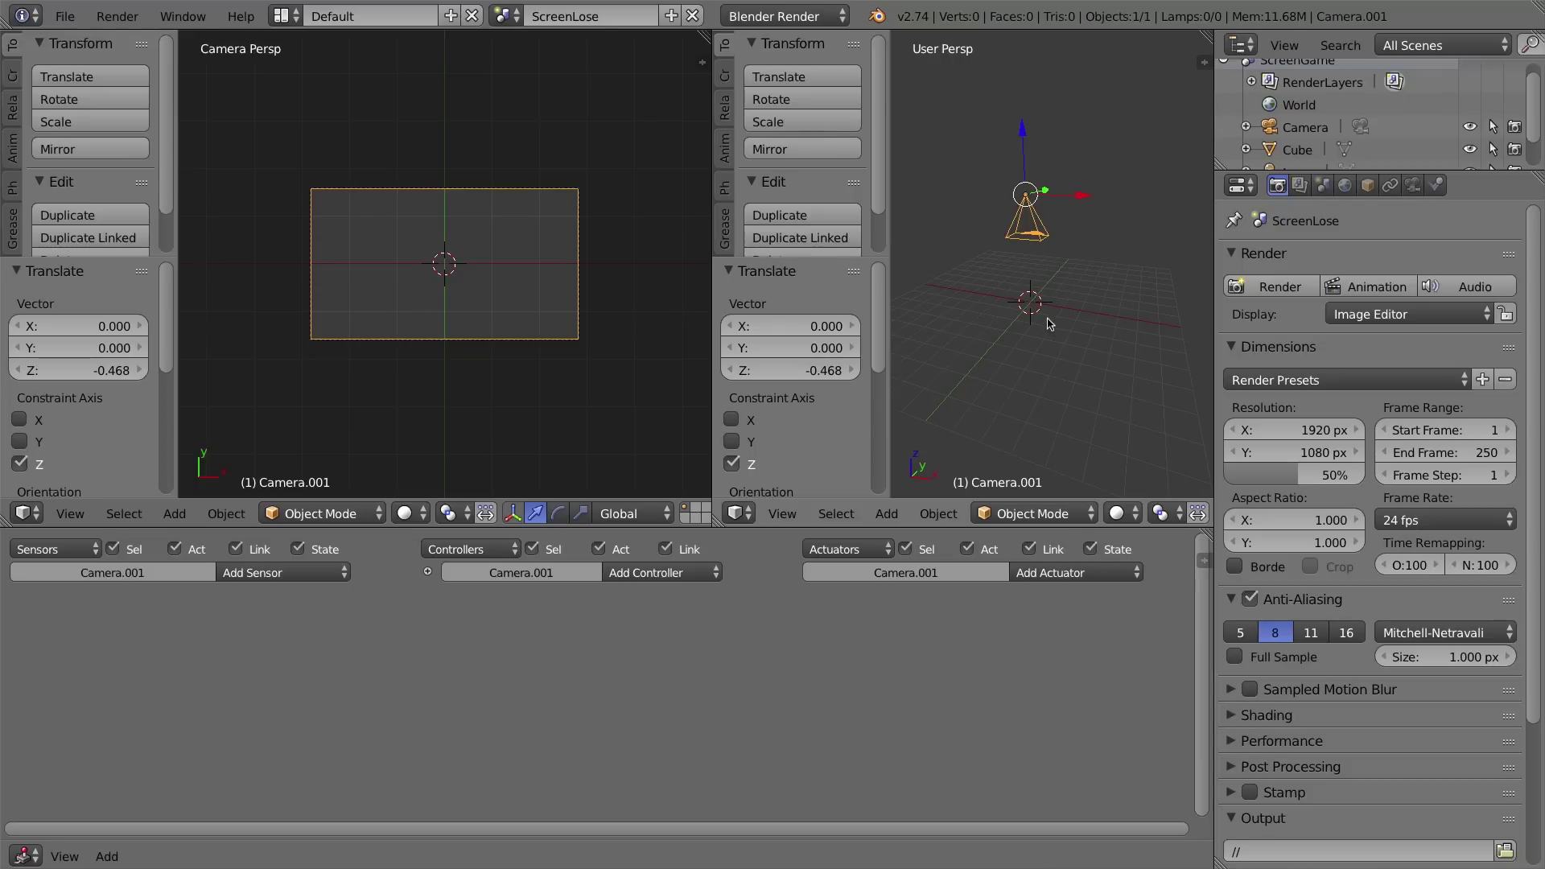
# Make Camera.001 orthographic at scale 6.700 and merge both views into one camera view.
pyautogui.click(1415, 186)
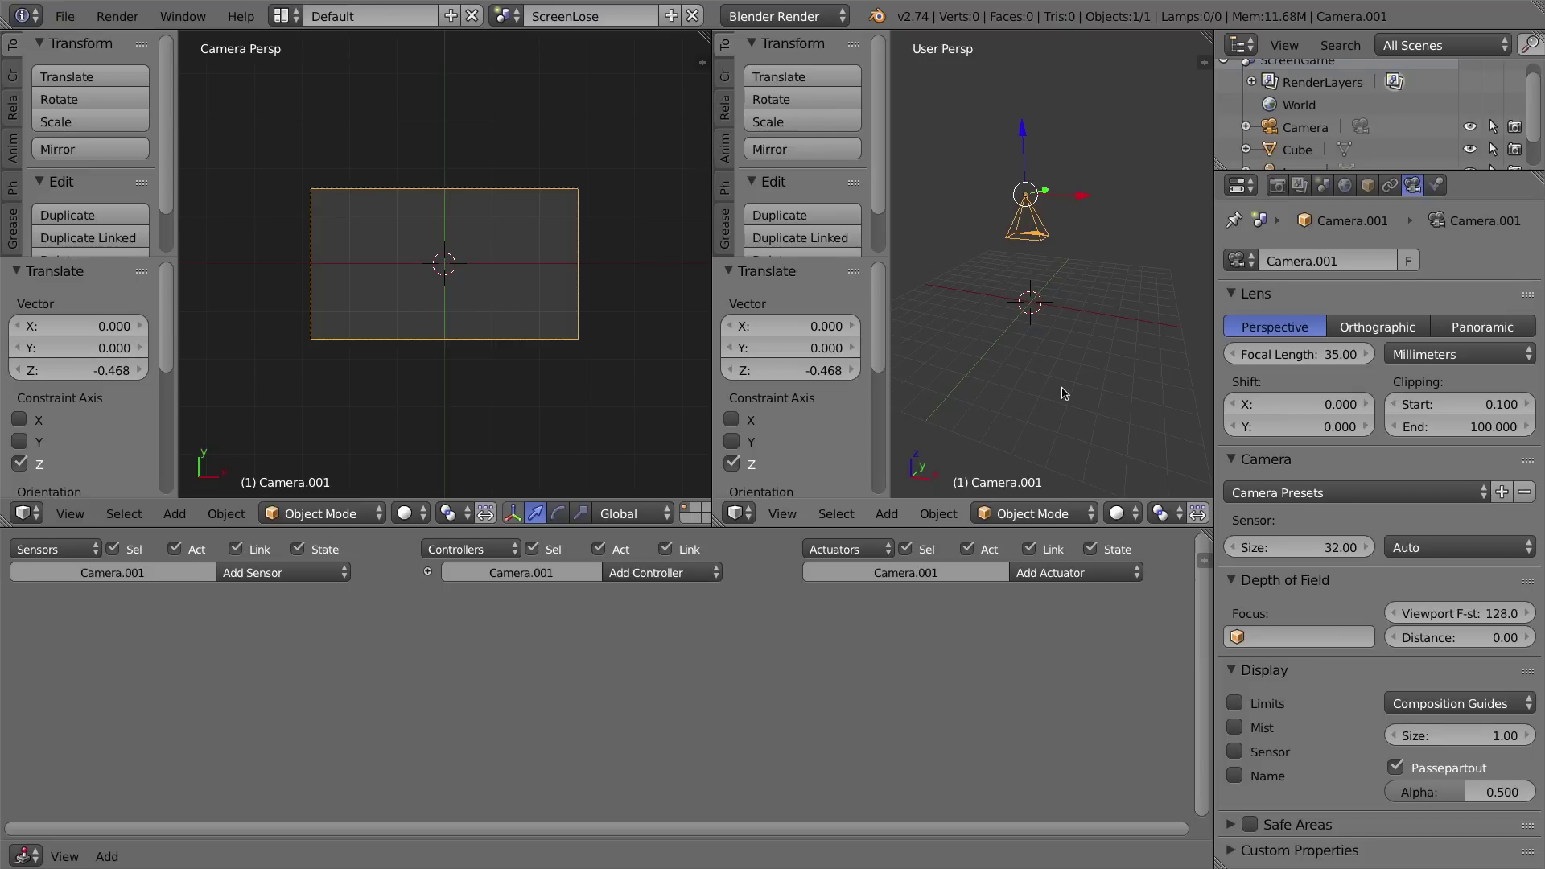
pyautogui.click(1389, 333)
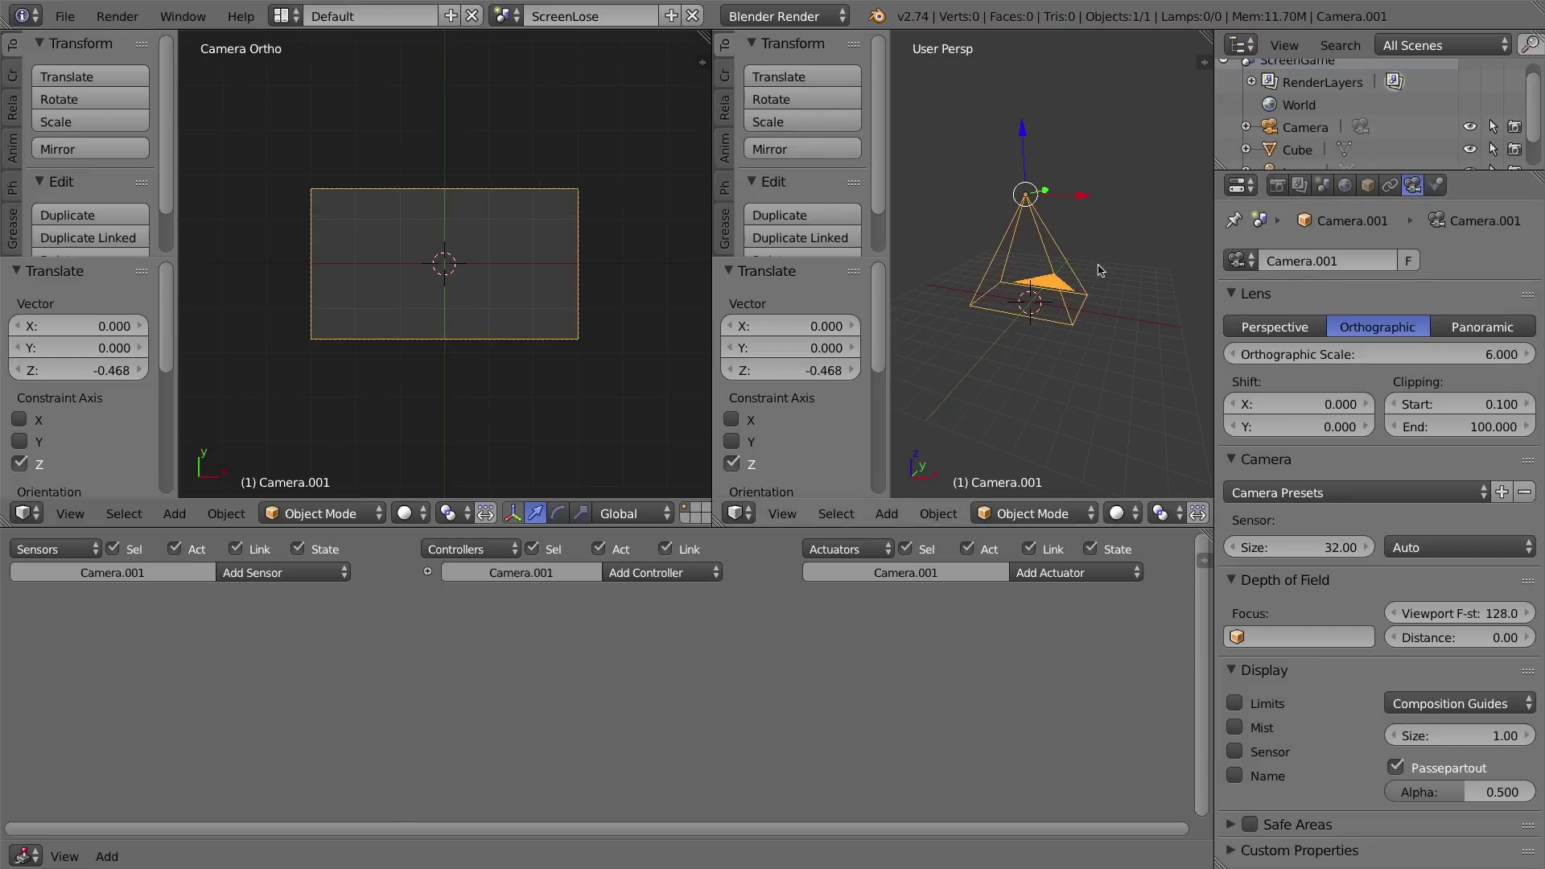
pyautogui.moveTo(1061, 304); pyautogui.dragTo(1096, 329, button='middle')
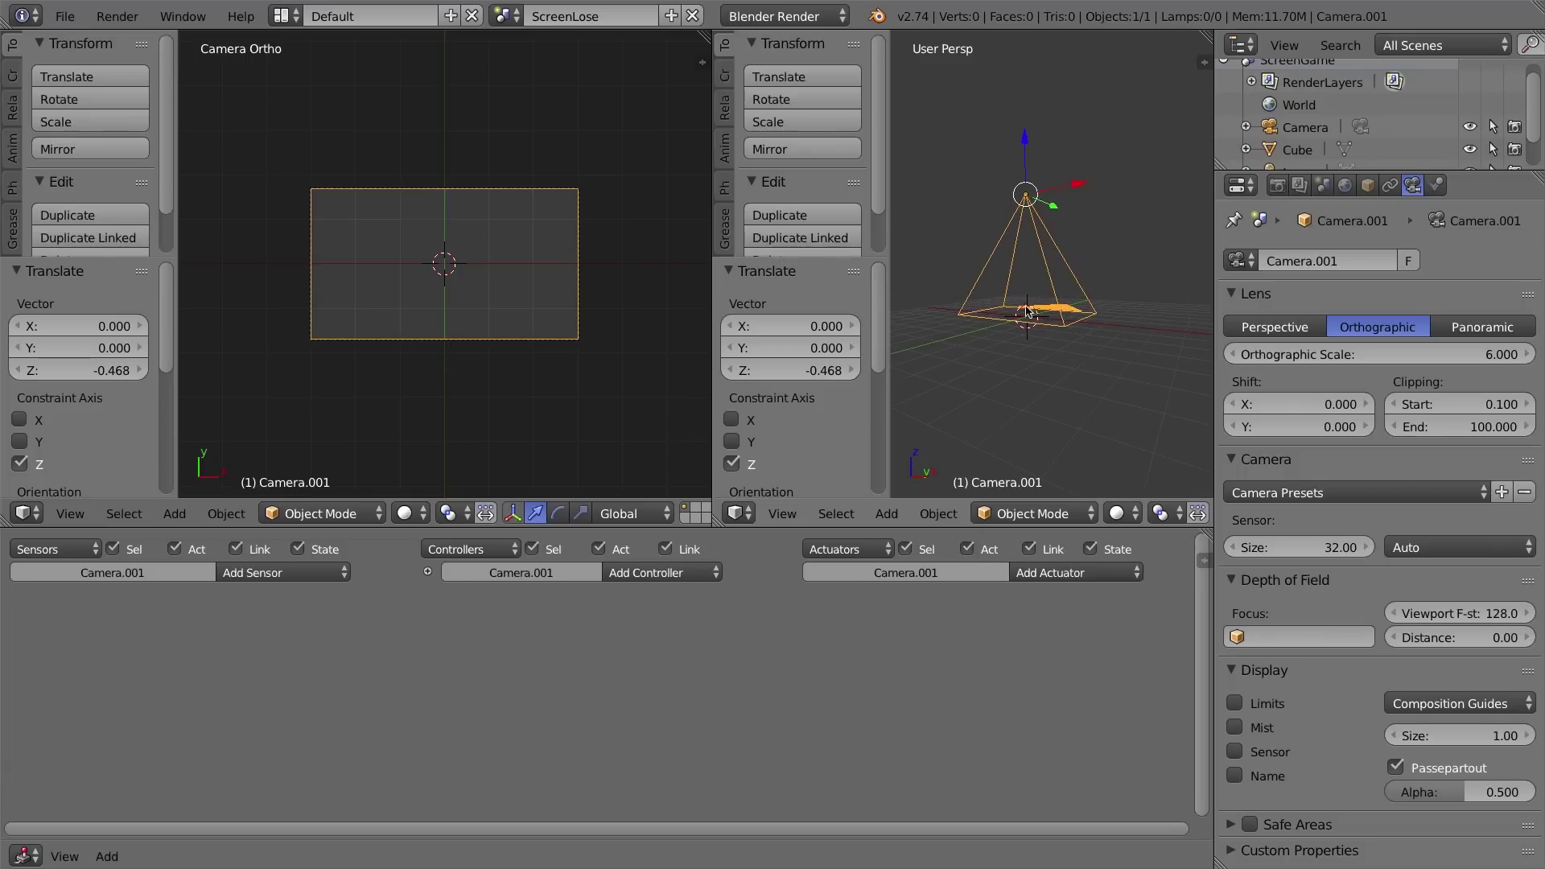
pyautogui.moveTo(1054, 314); pyautogui.dragTo(1058, 340, button='middle')
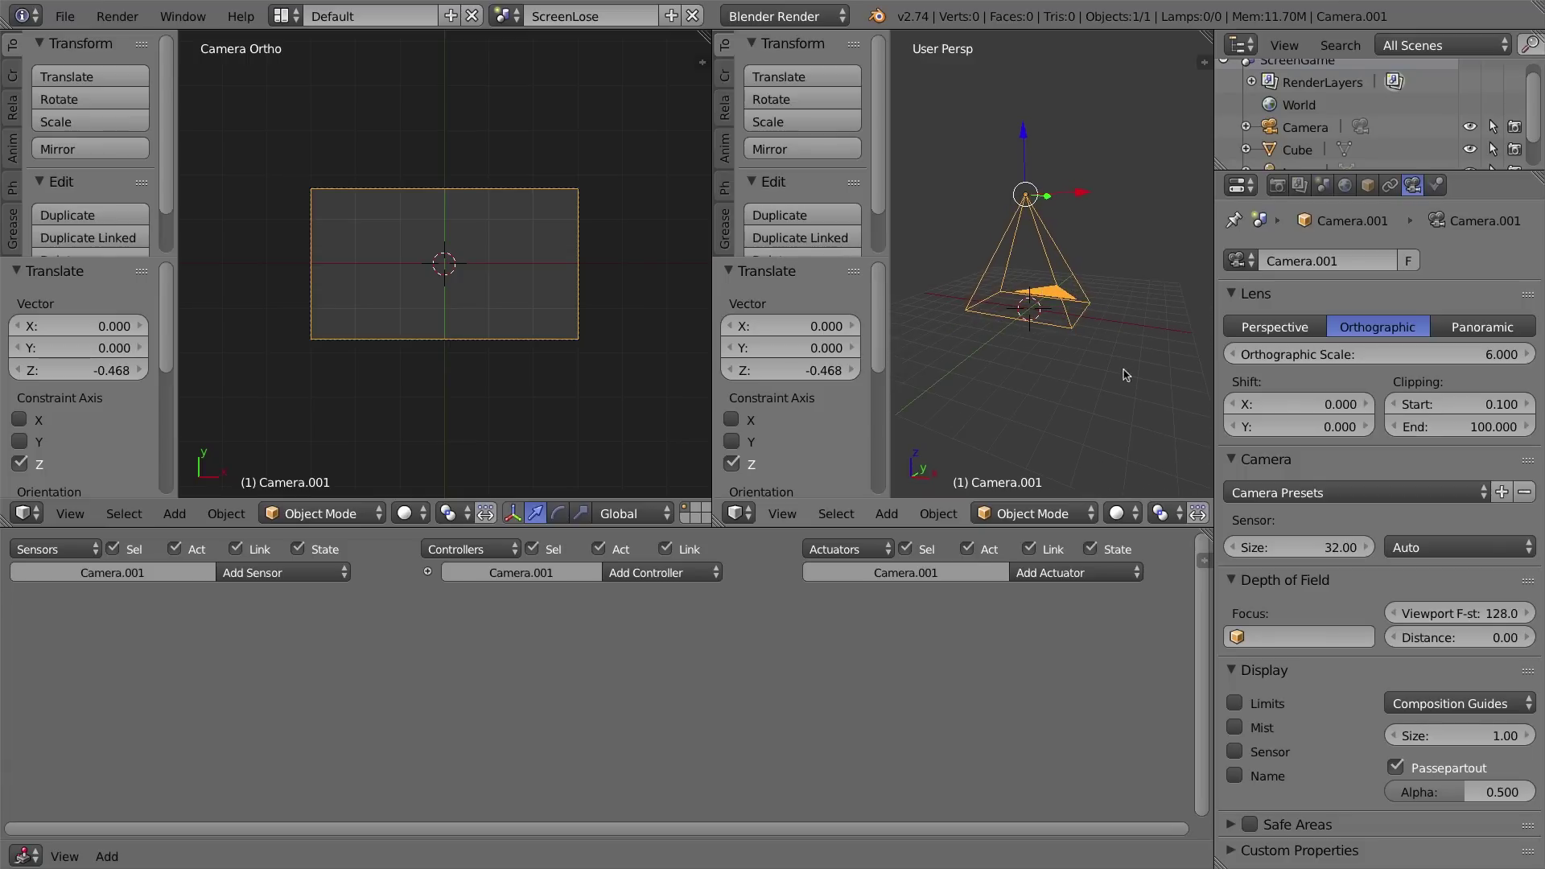
pyautogui.moveTo(1364, 355)
pyautogui.mouseDown()
pyautogui.moveTo(1401, 355)
pyautogui.moveTo(1333, 355)
pyautogui.moveTo(1435, 355)
pyautogui.moveTo(1352, 355)
pyautogui.mouseUp()
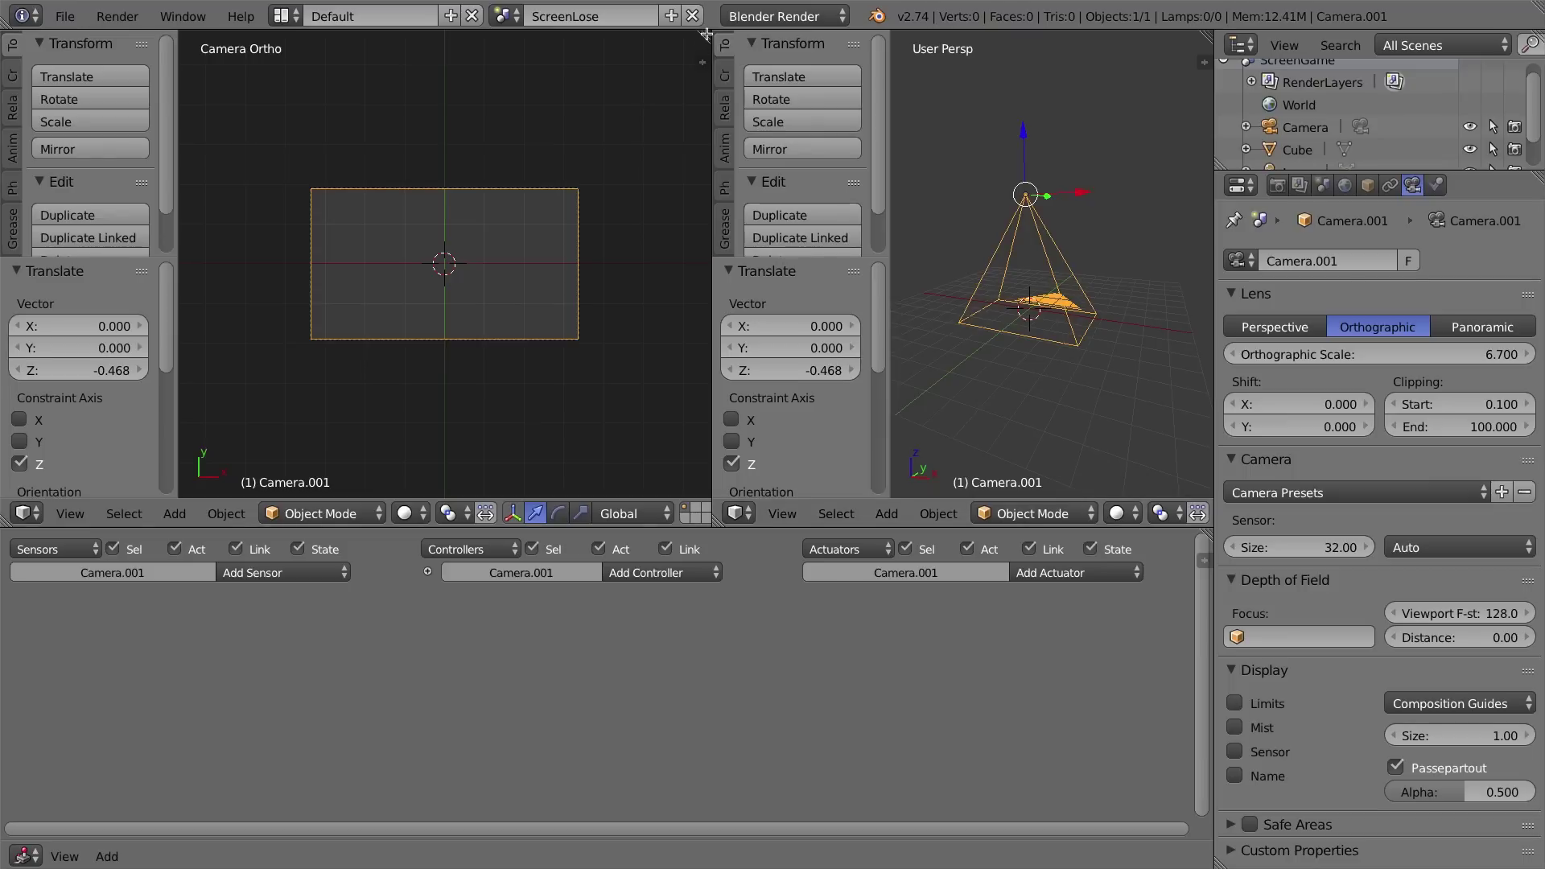
pyautogui.moveTo(705, 34); pyautogui.dragTo(941, 74)
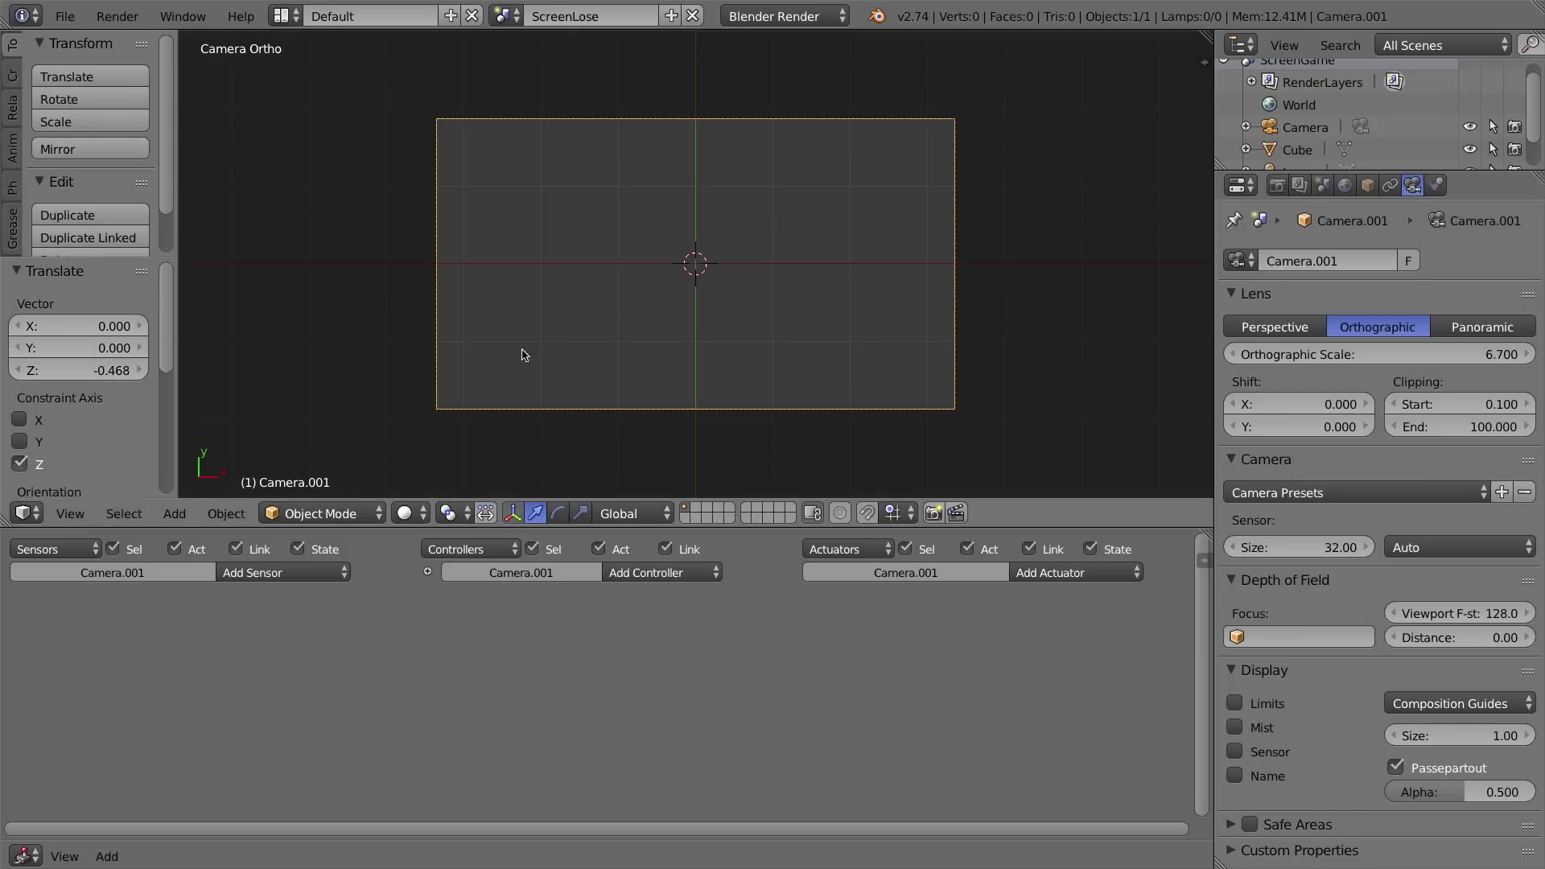
# Add a text object to ScreenLose and move it left along X.
pyautogui.hotkey('shift', 'a')
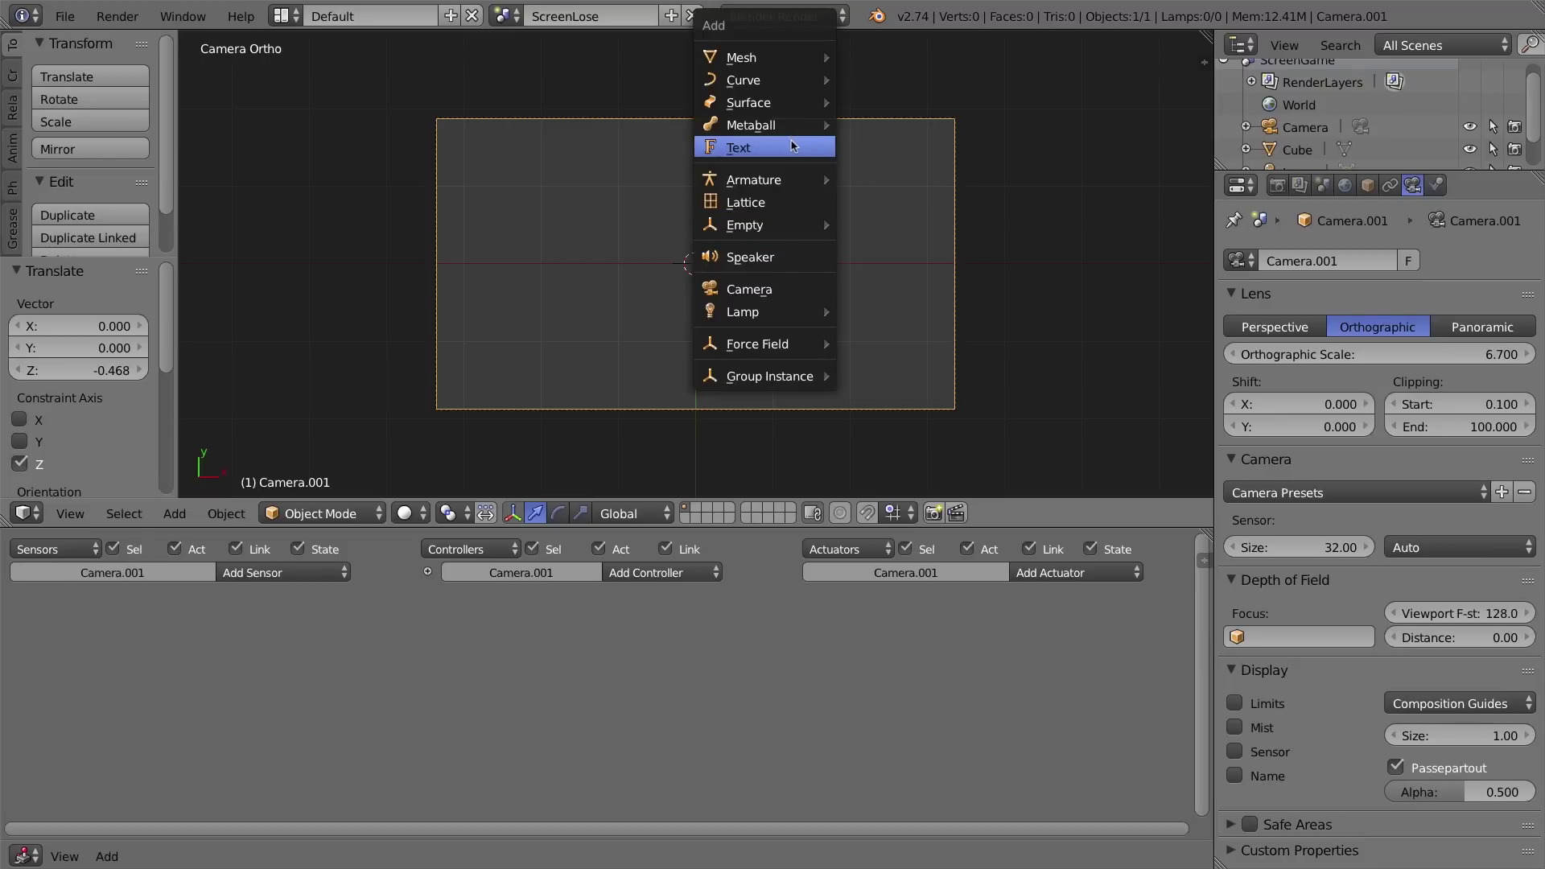
pyautogui.click(741, 152)
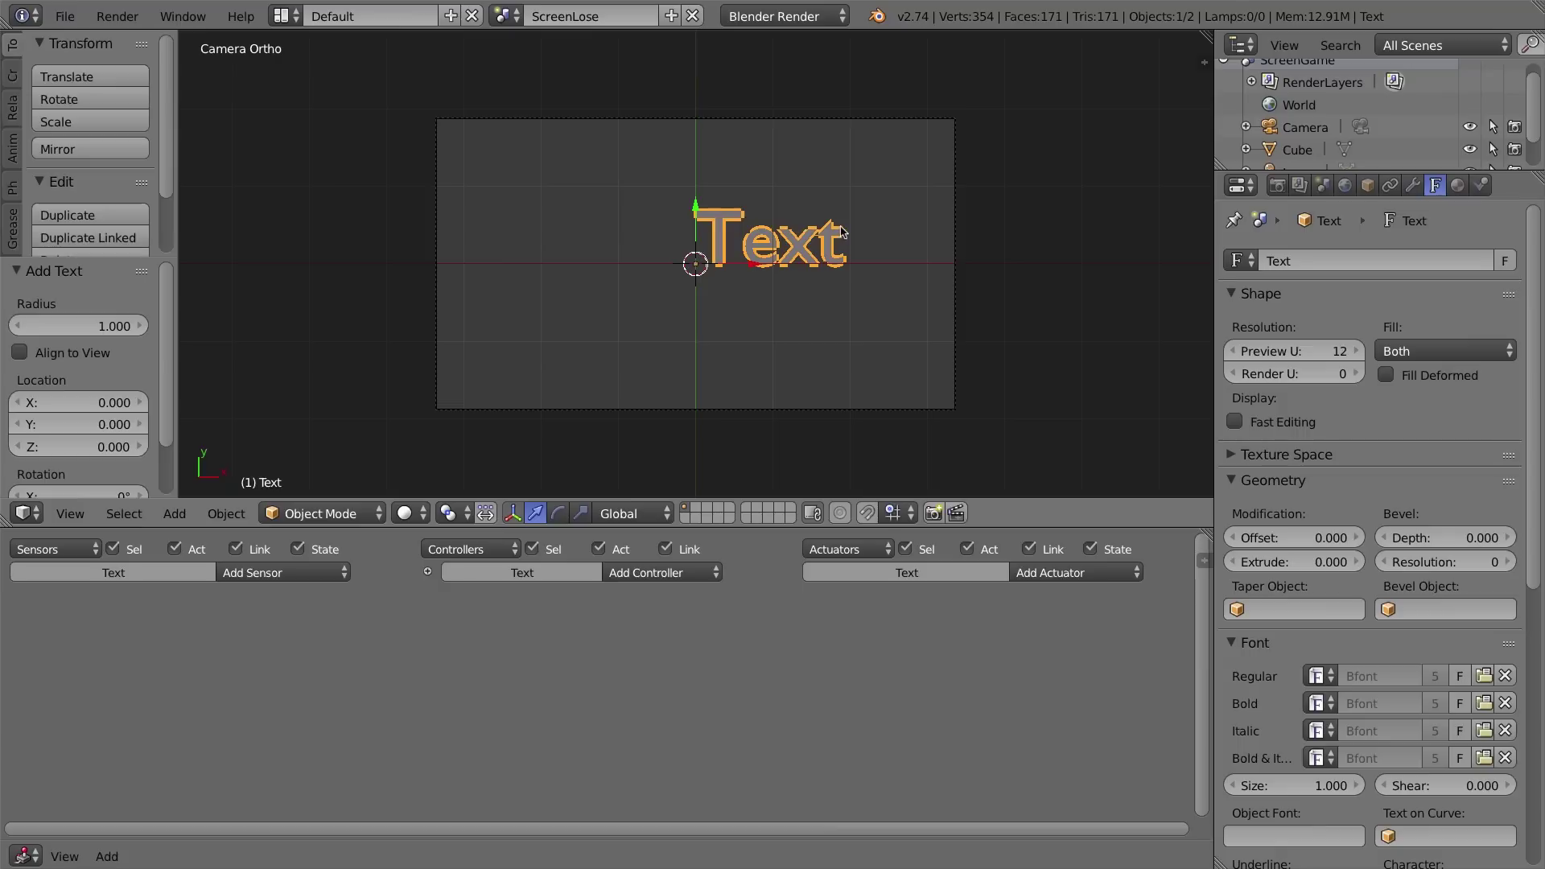
pyautogui.moveTo(760, 262); pyautogui.dragTo(627, 259)
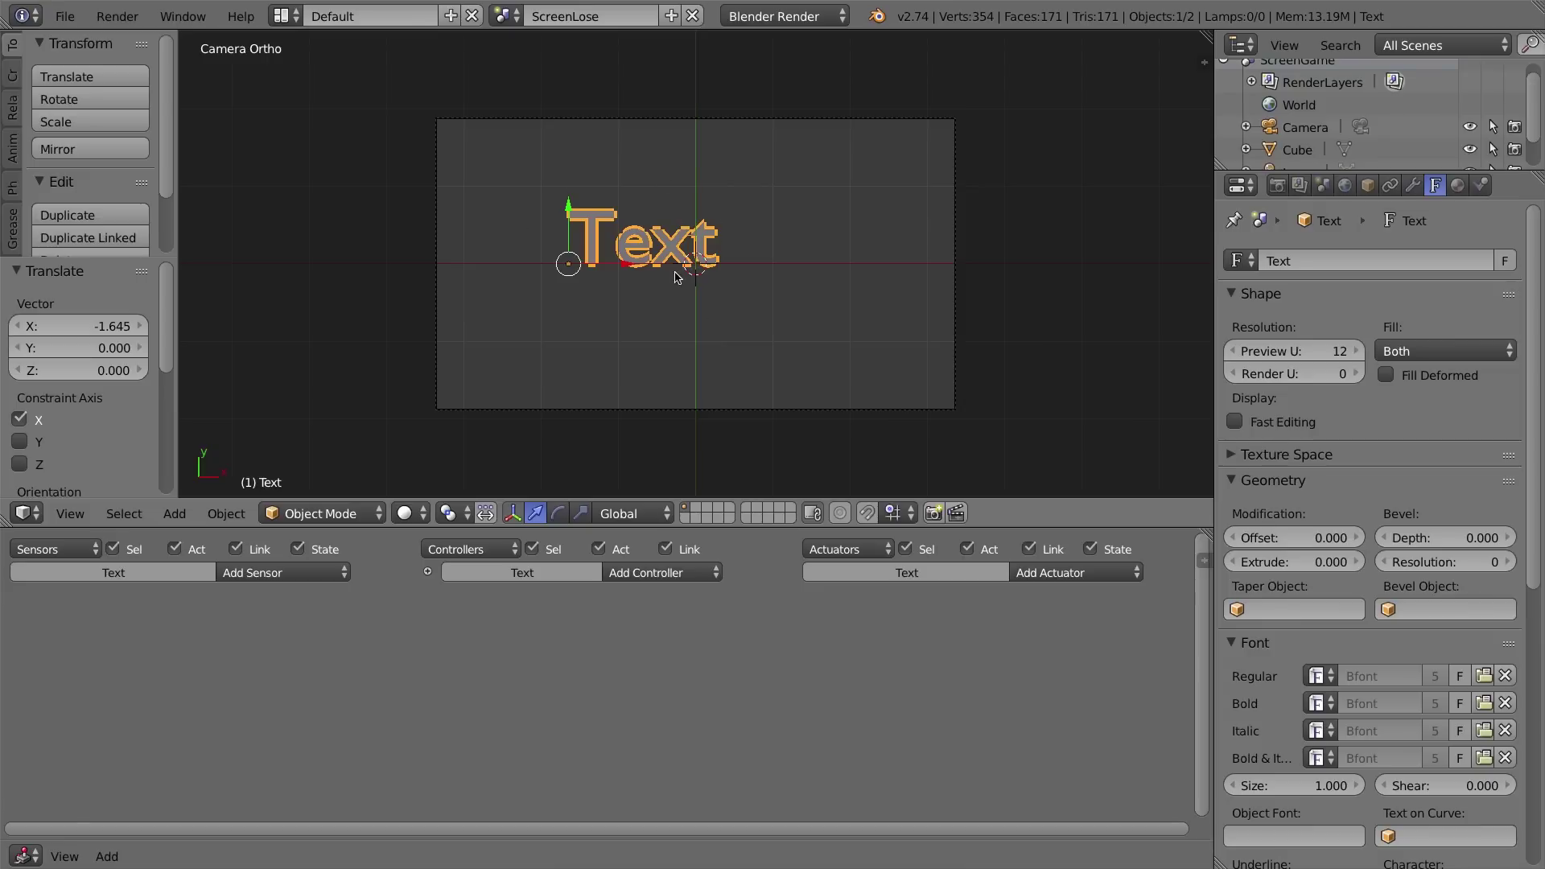
# In Edit Mode, replace the placeholder 'Text' with 'YOU LOSE!'.
pyautogui.press('Tab')
pyautogui.press('Tab')
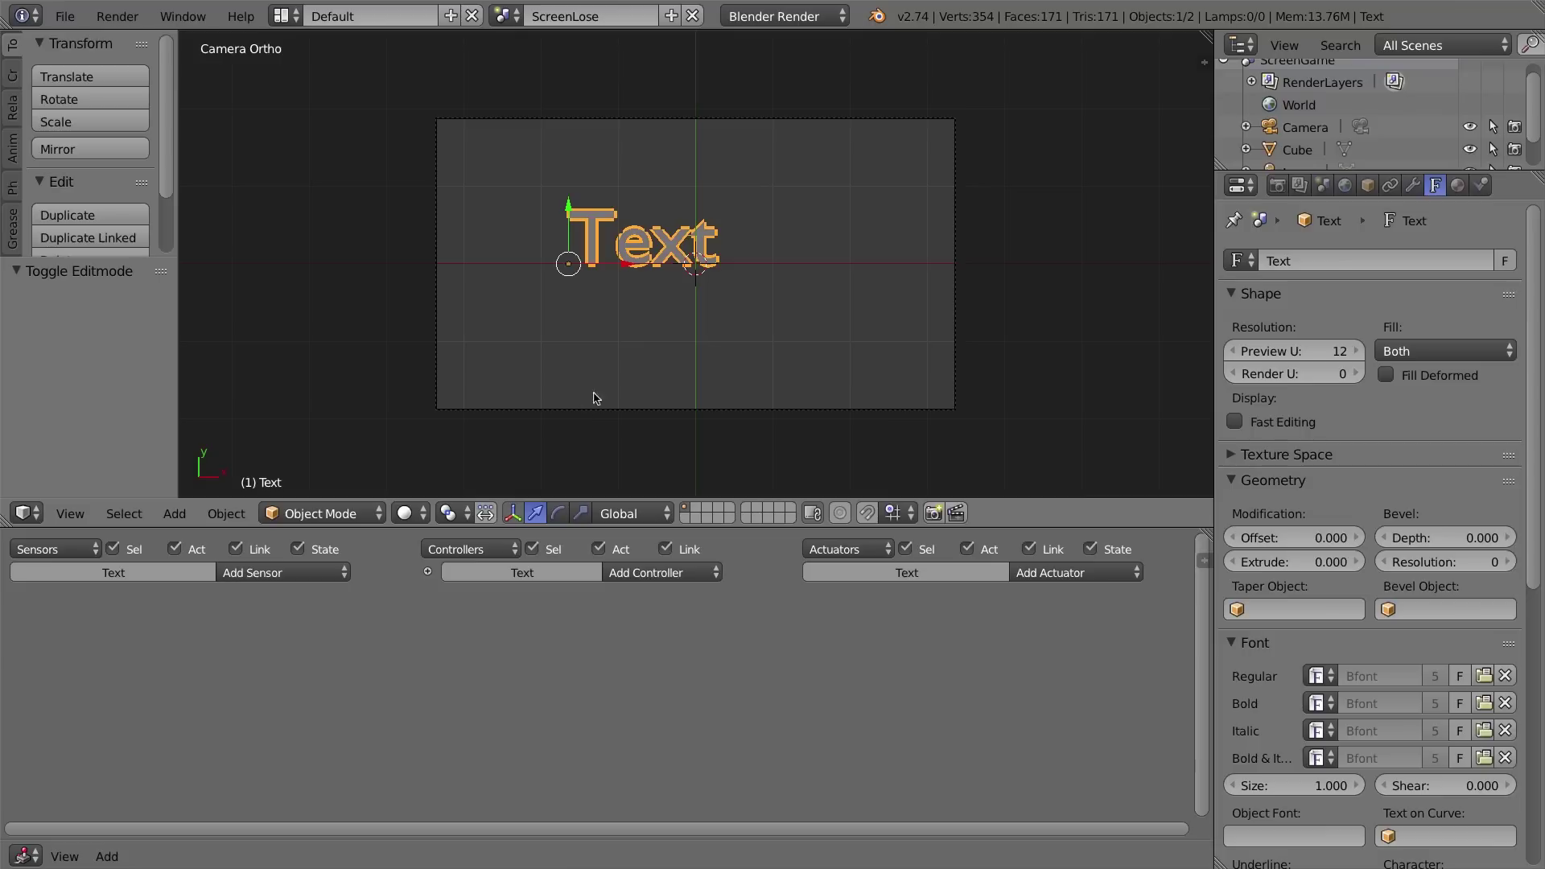
pyautogui.press('Tab')
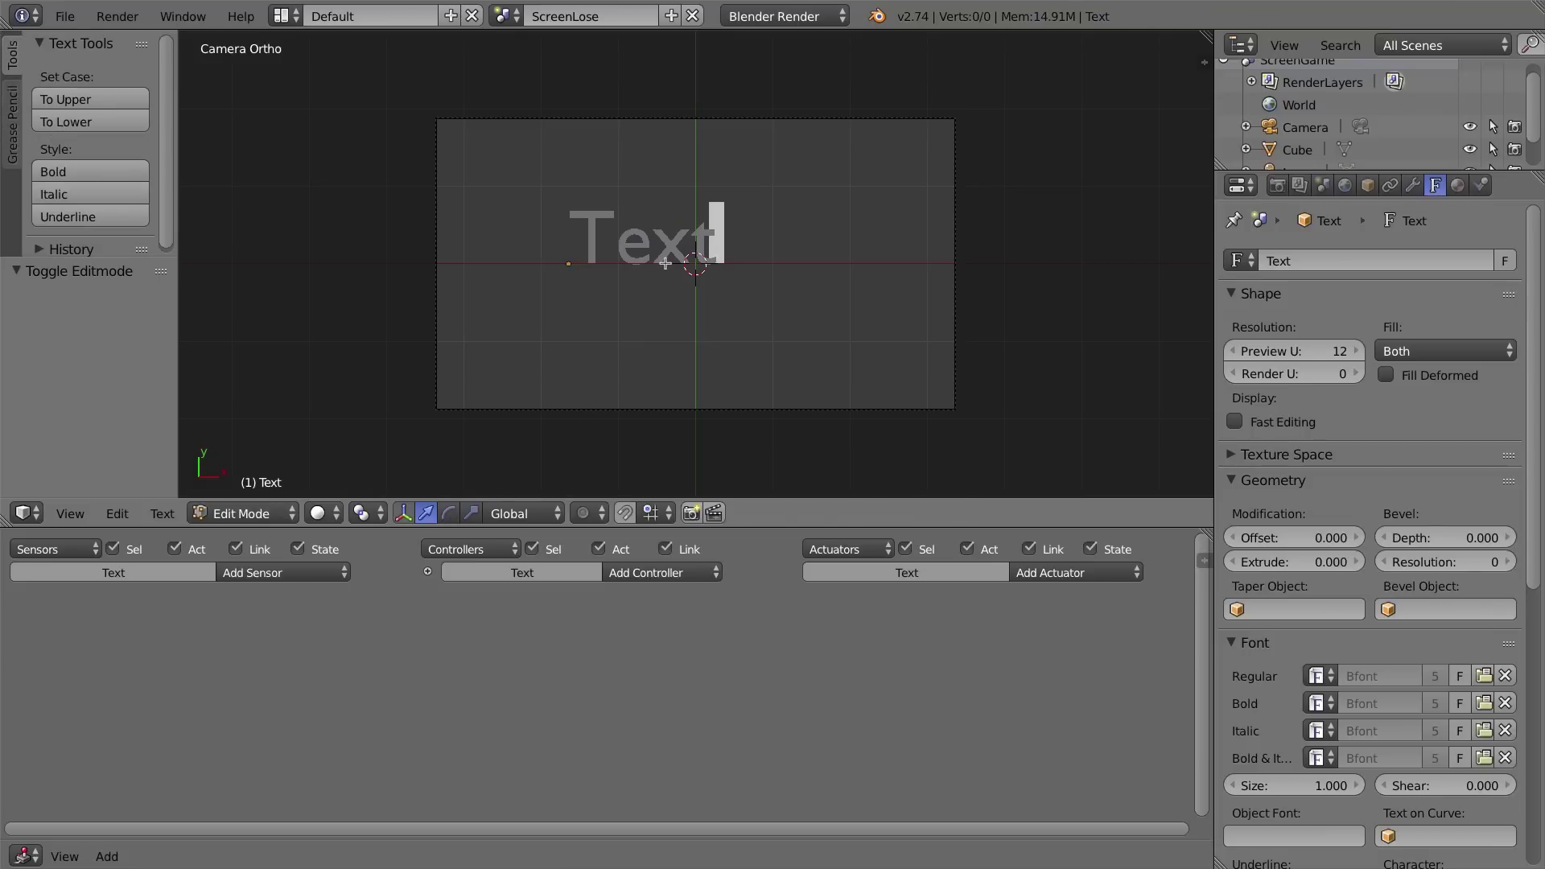
pyautogui.press('Tab')
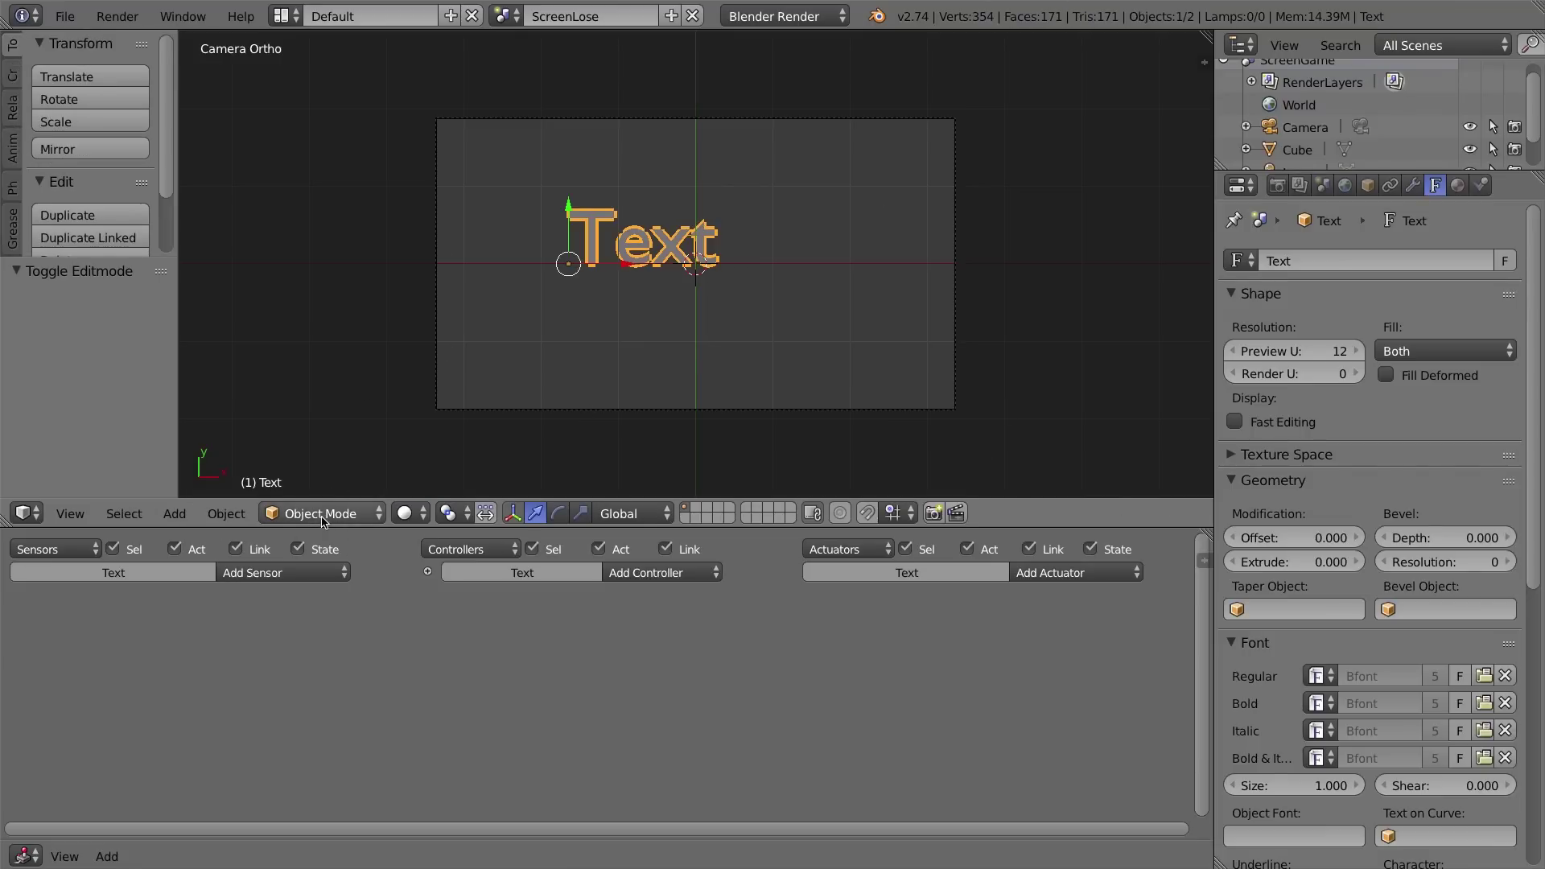
pyautogui.click(321, 521)
pyautogui.click(329, 463)
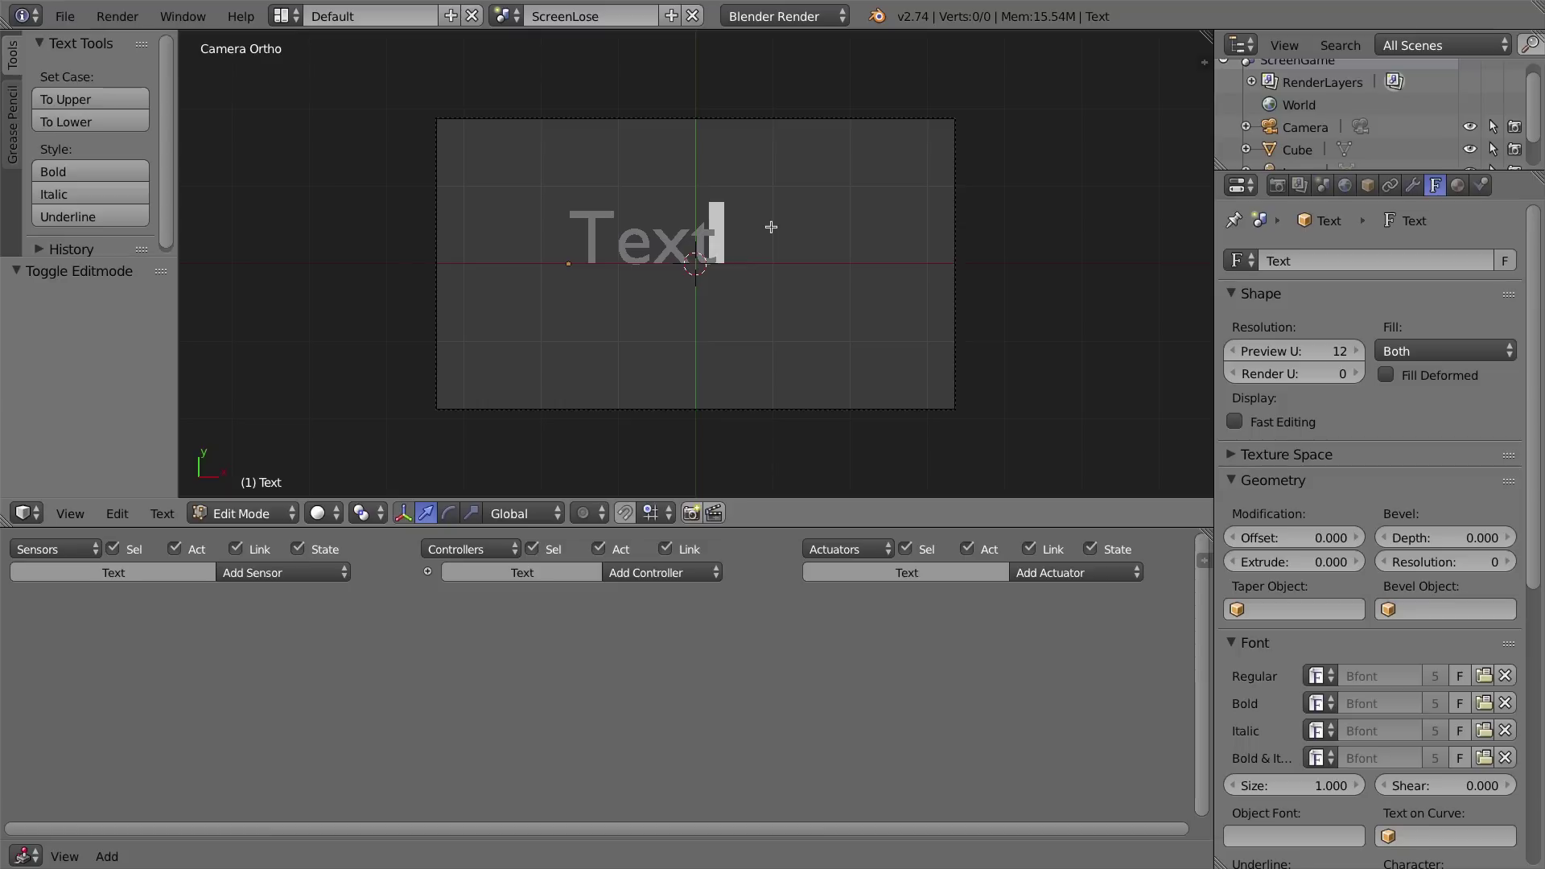
pyautogui.press('BackSpace')
pyautogui.press('BackSpace')
pyautogui.press('BackSpace')
pyautogui.press('BackSpace')
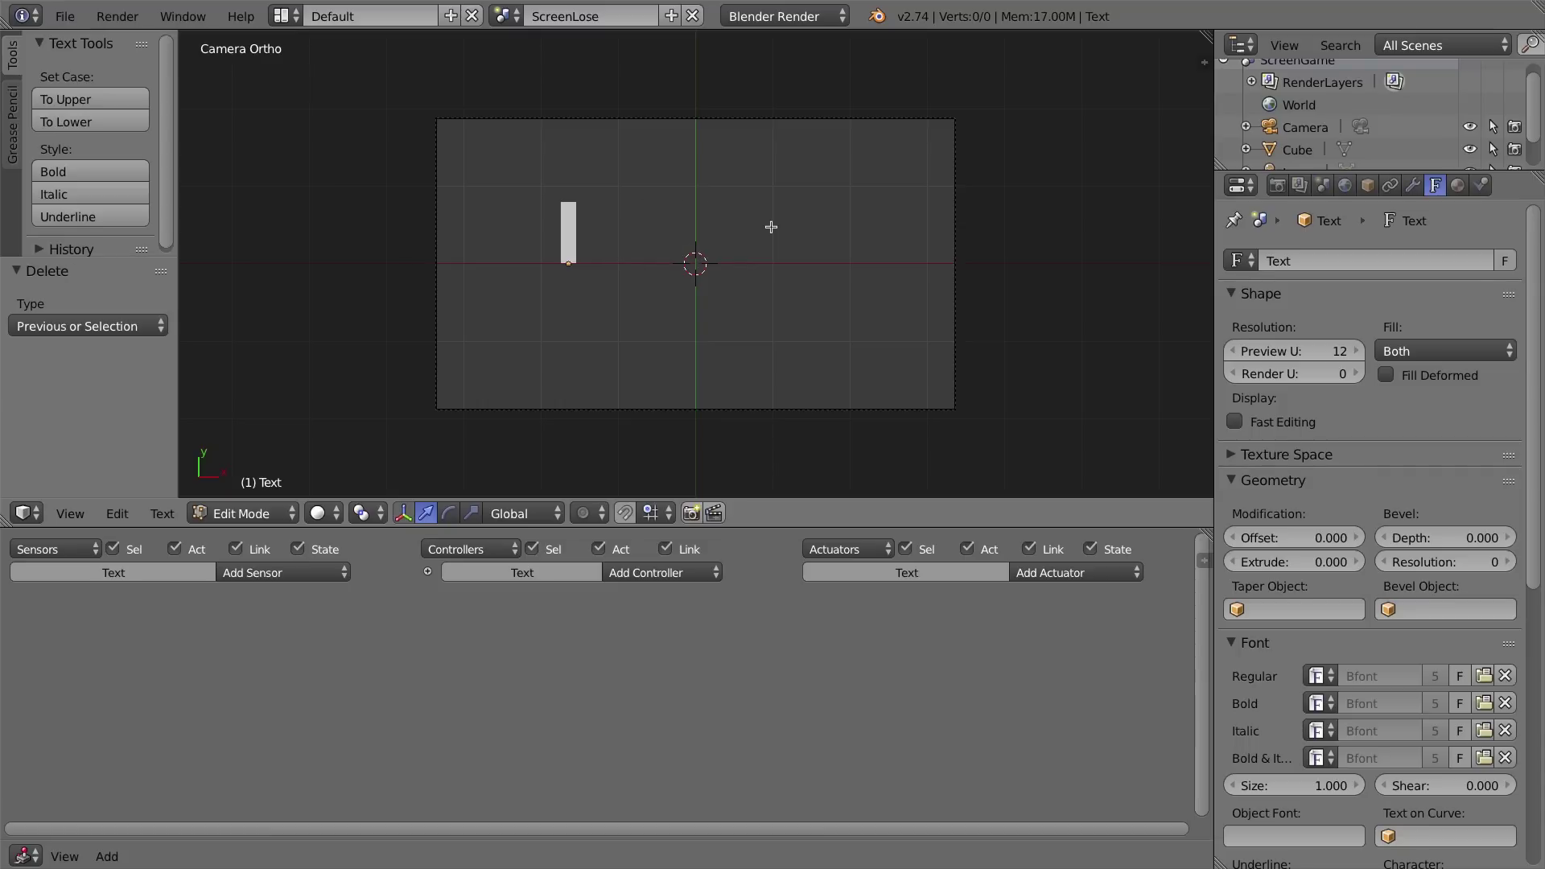
pyautogui.write('YOU LOSE!')
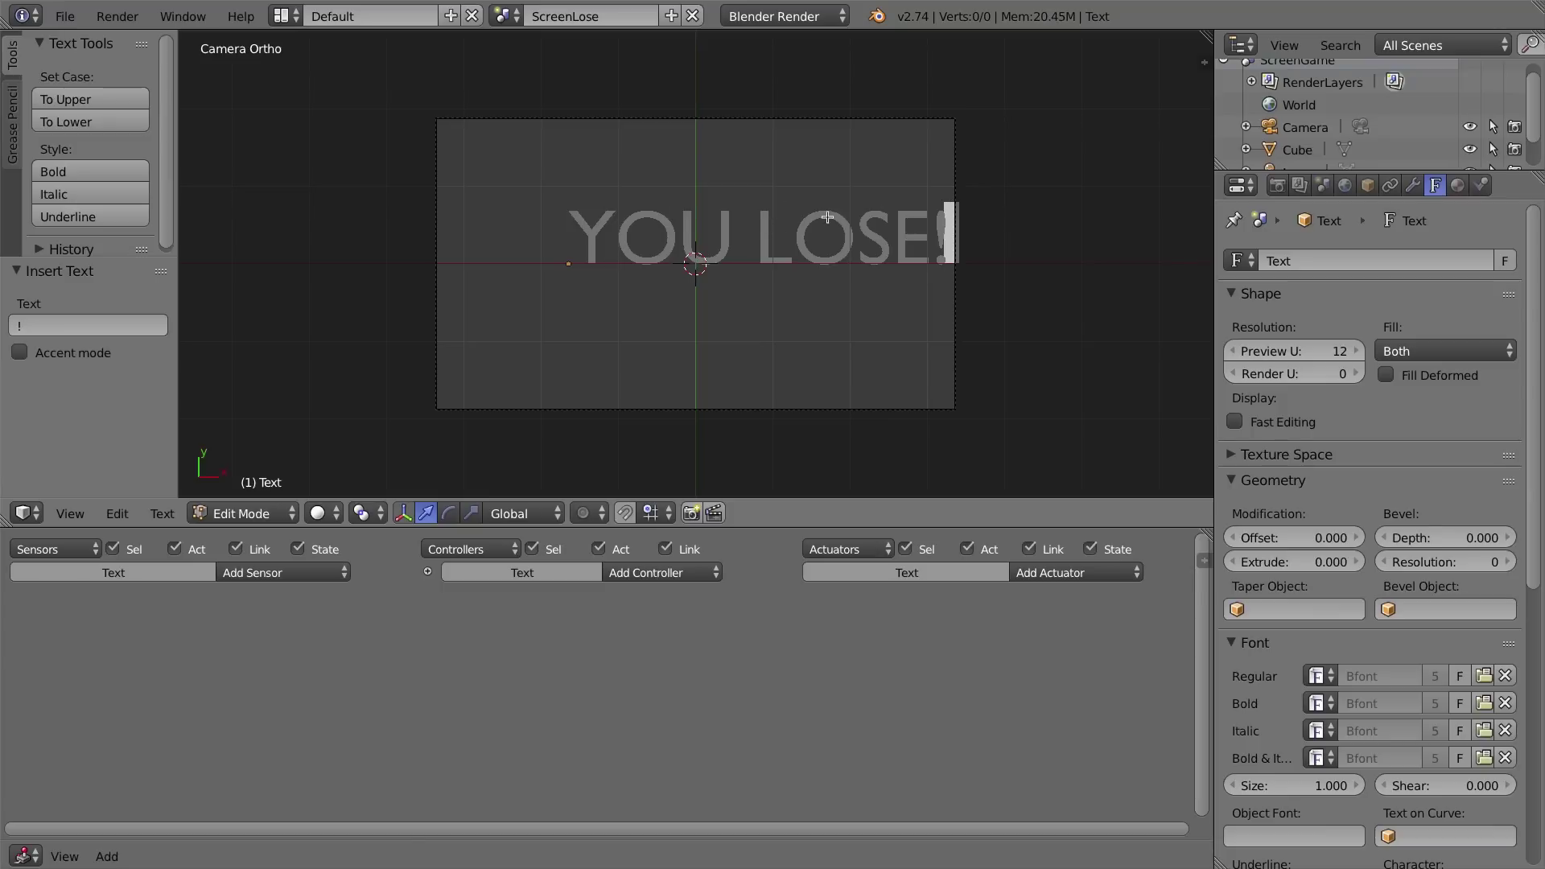
# Shift the YOU LOSE! text along X and Y, scale it up slightly, and centre it in the frame.
pyautogui.press('Tab')
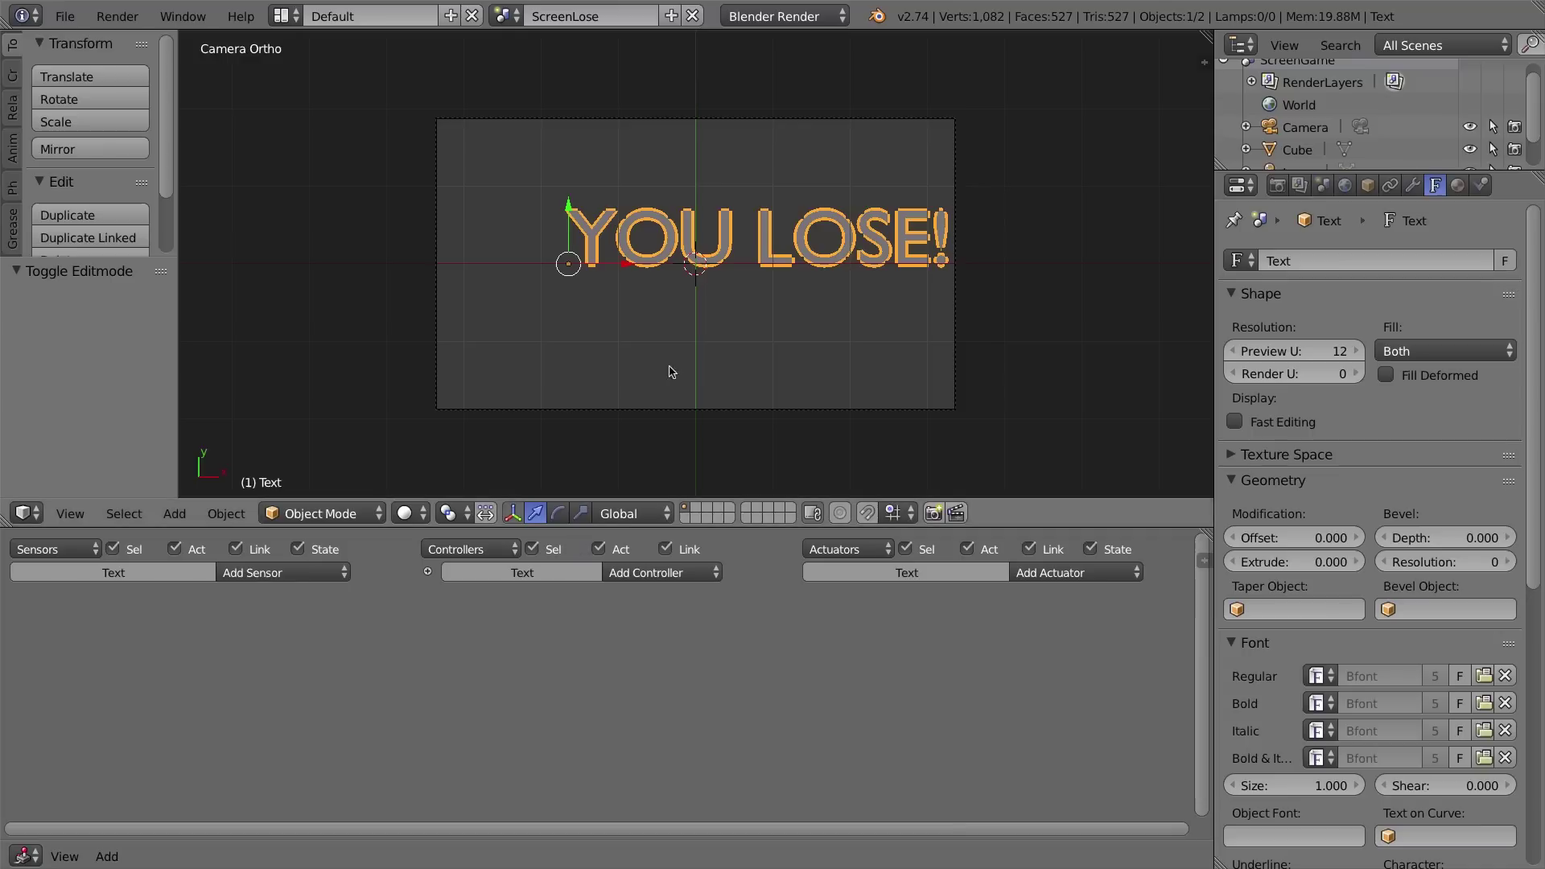
pyautogui.press('g')
pyautogui.press('x')
pyautogui.click(522, 235)
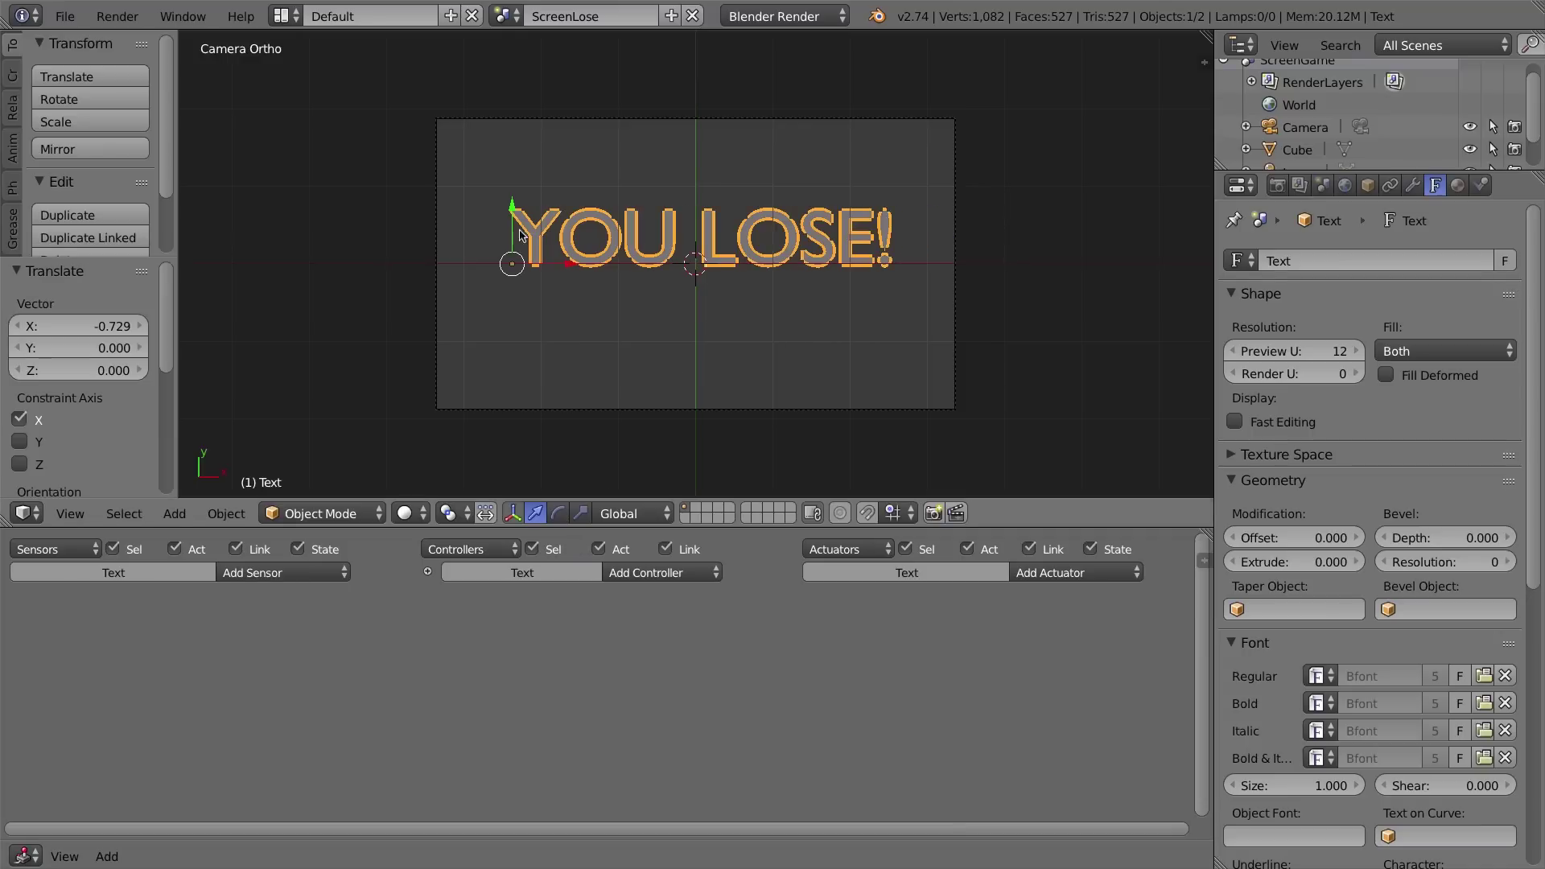
pyautogui.press('g')
pyautogui.press('y')
pyautogui.click(519, 149)
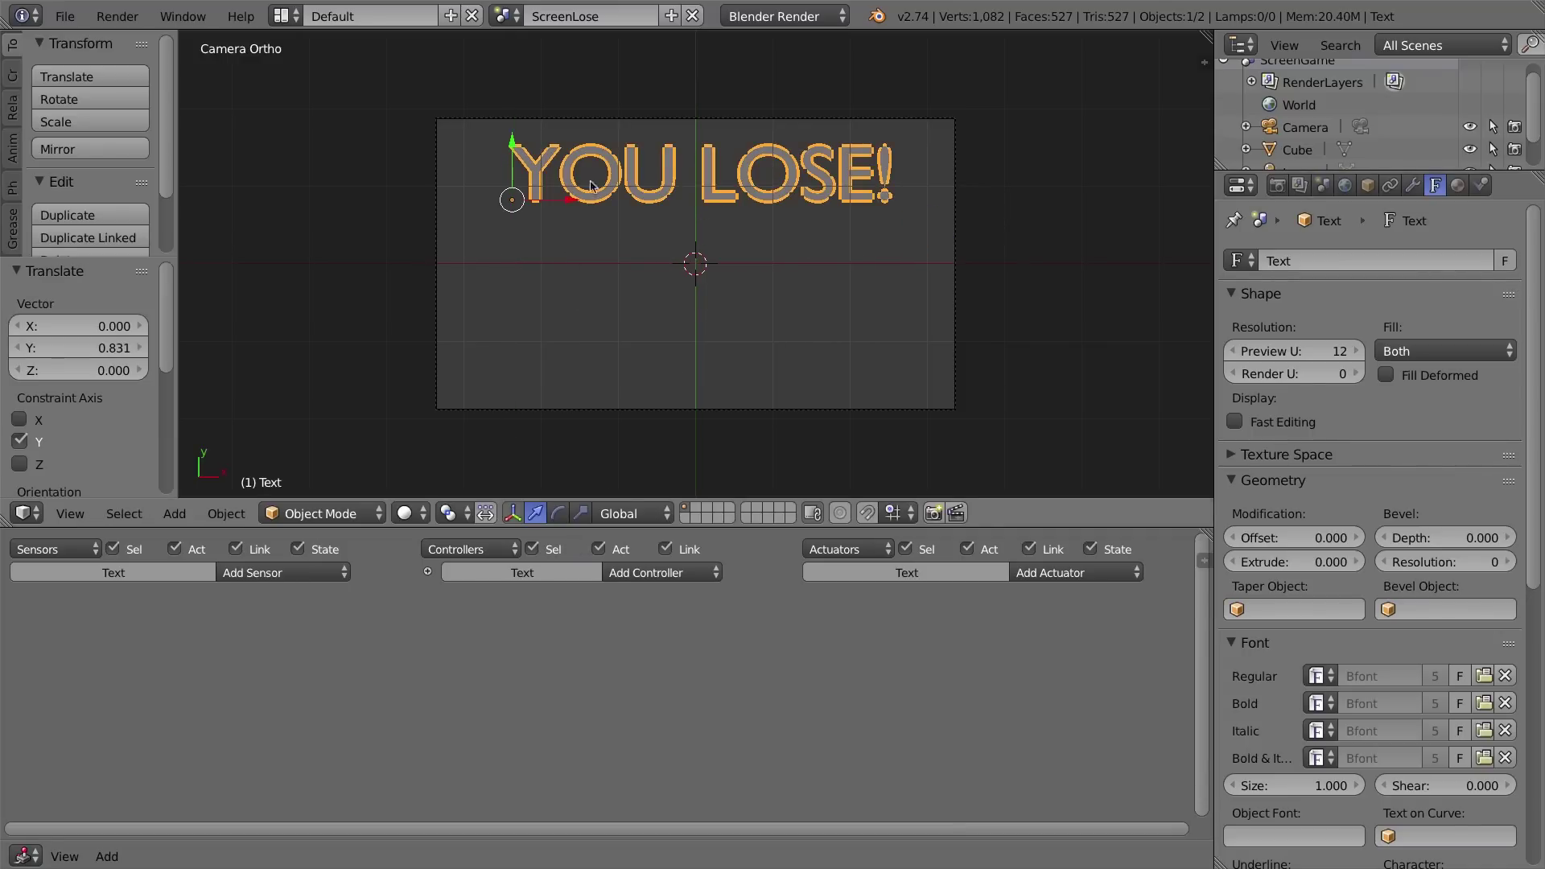
pyautogui.press('s')
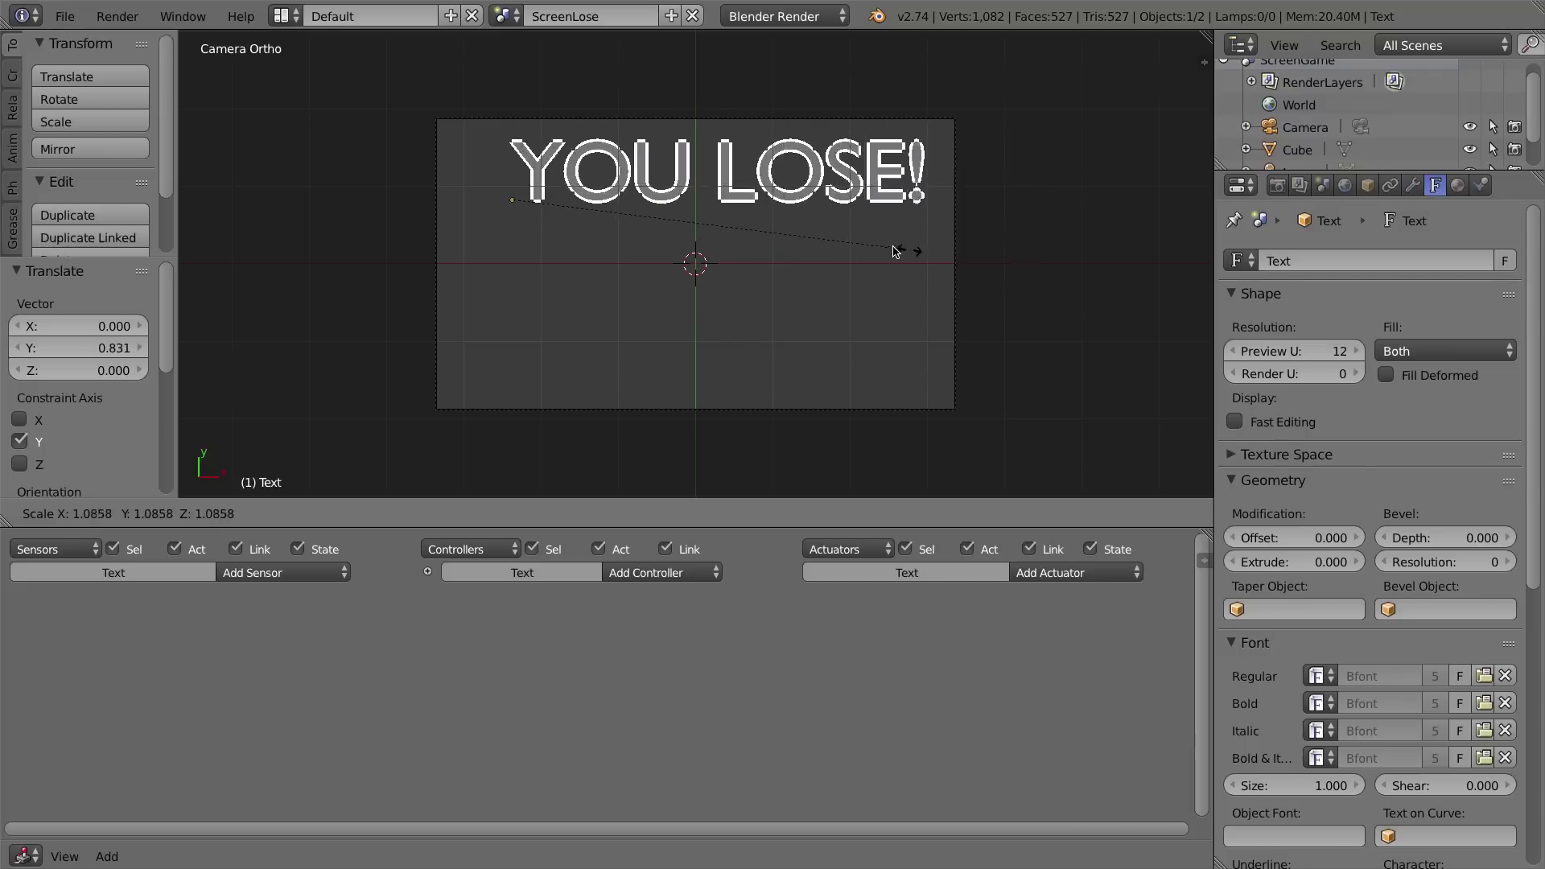
pyautogui.click(916, 262)
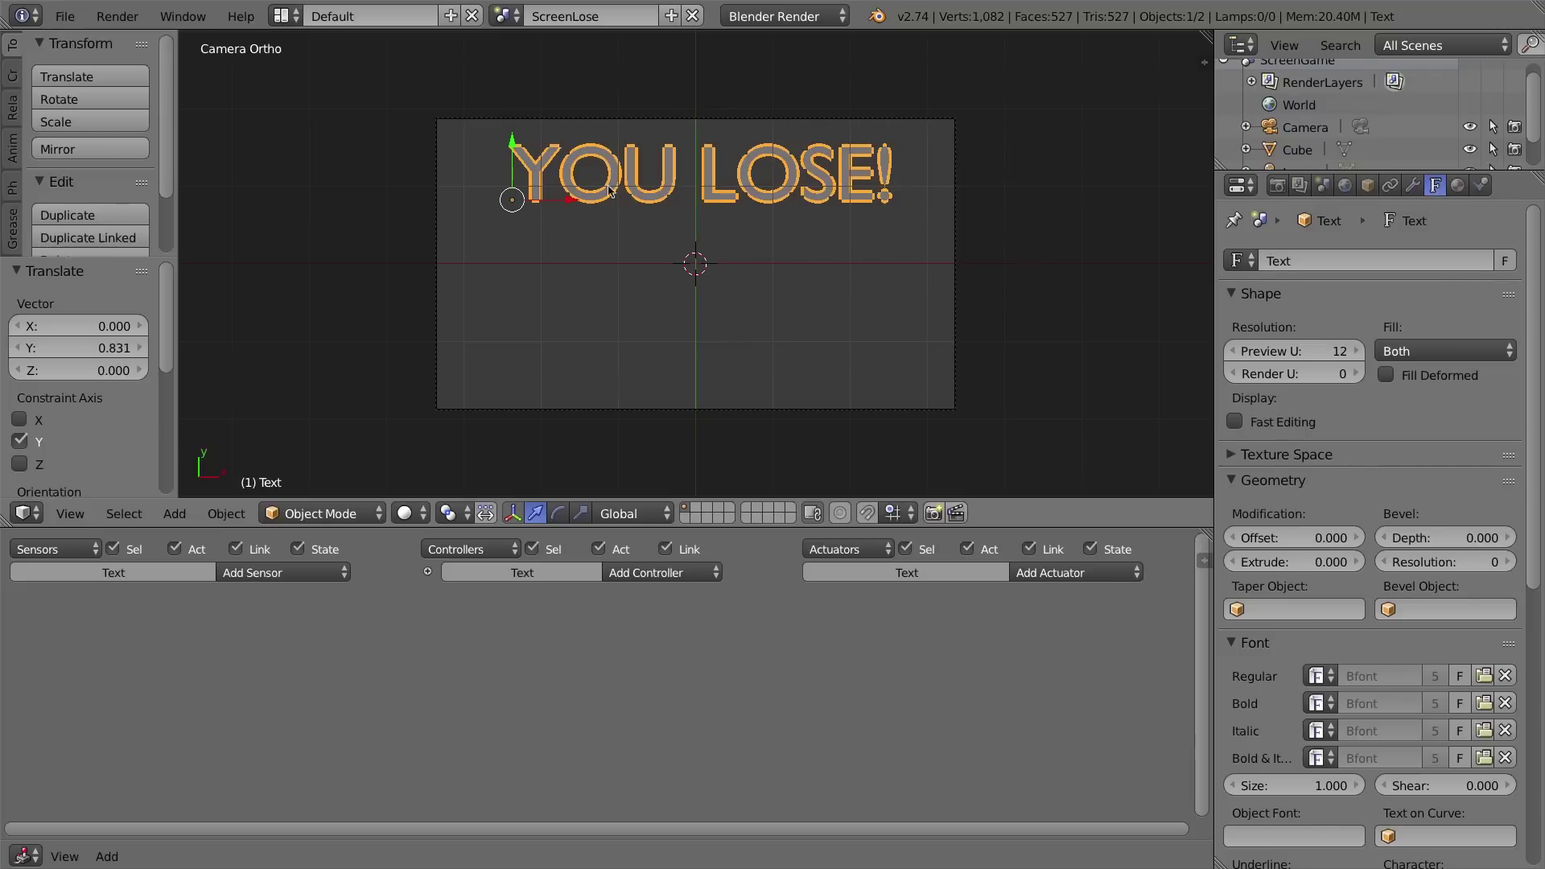
pyautogui.moveTo(512, 139); pyautogui.dragTo(514, 234)
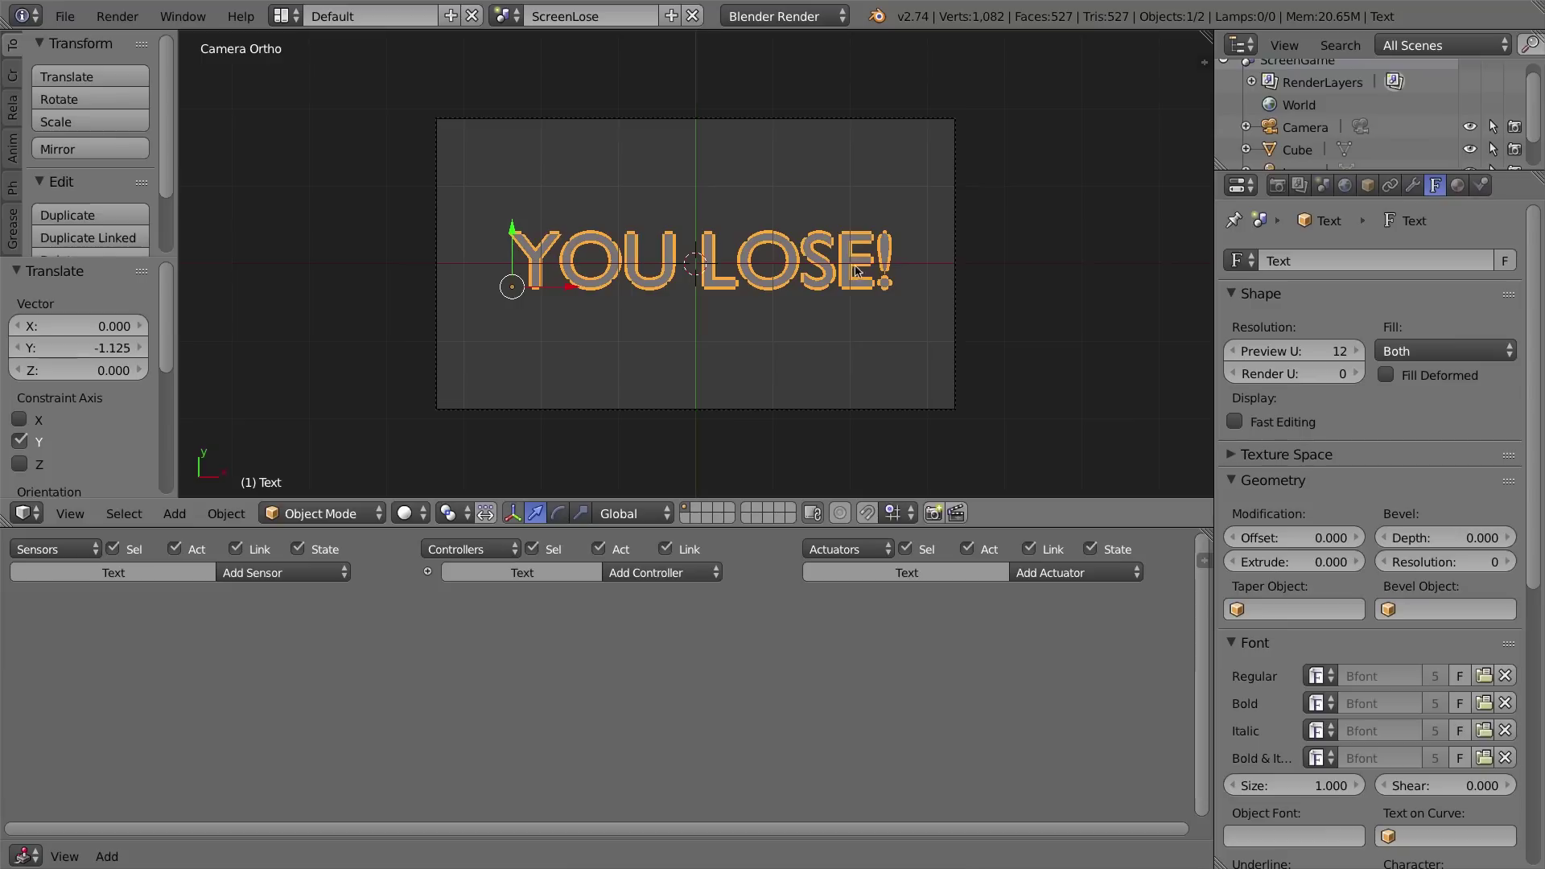
pyautogui.click(505, 16)
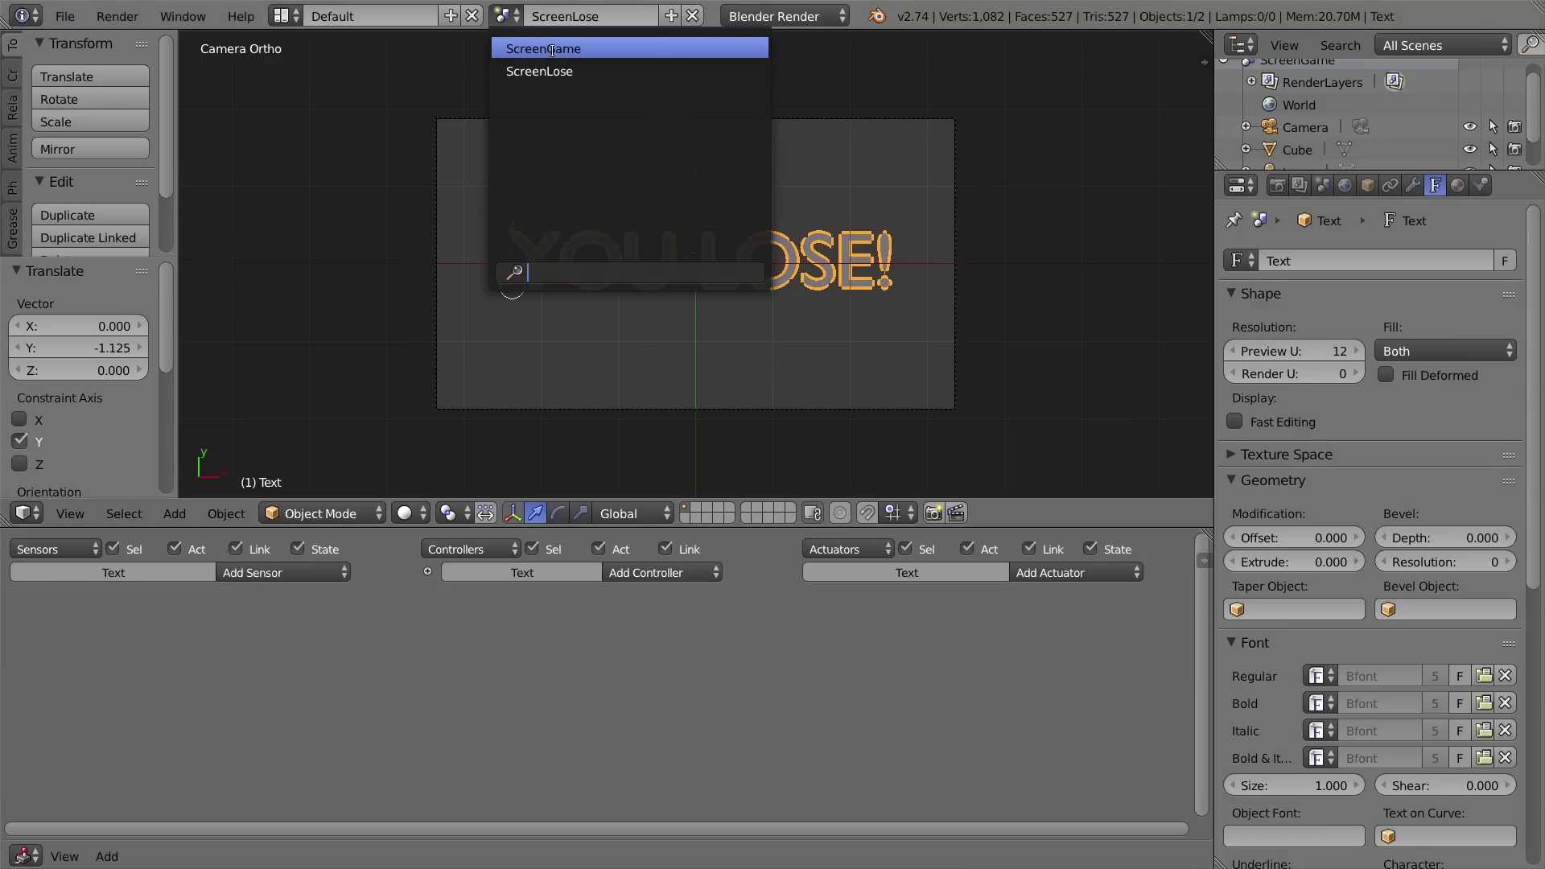
pyautogui.click(552, 49)
pyautogui.press('p')
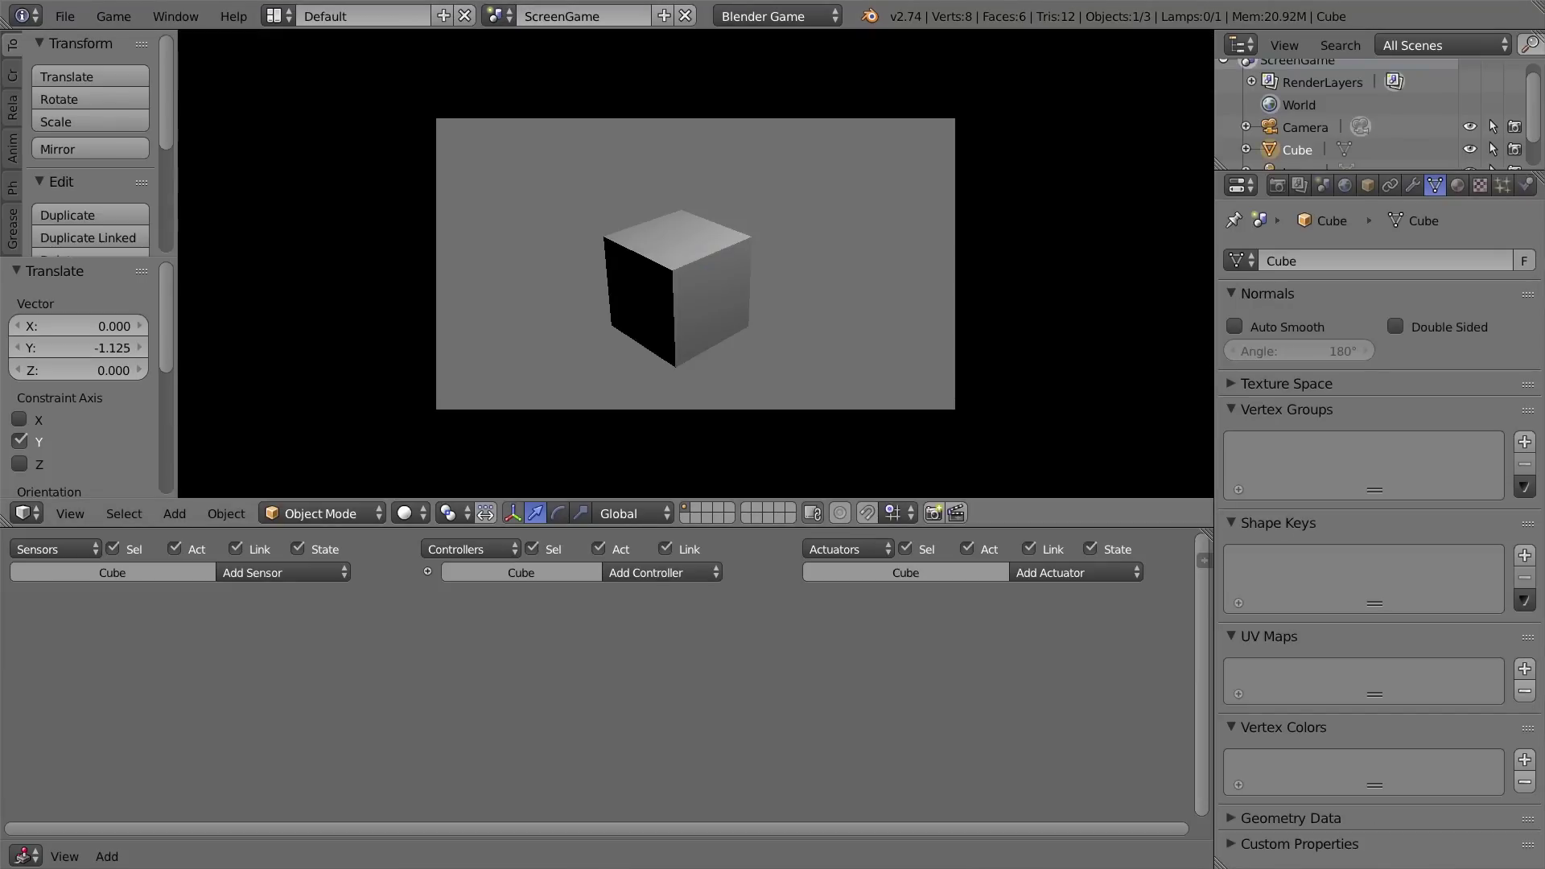
pyautogui.press('Escape')
pyautogui.click(498, 16)
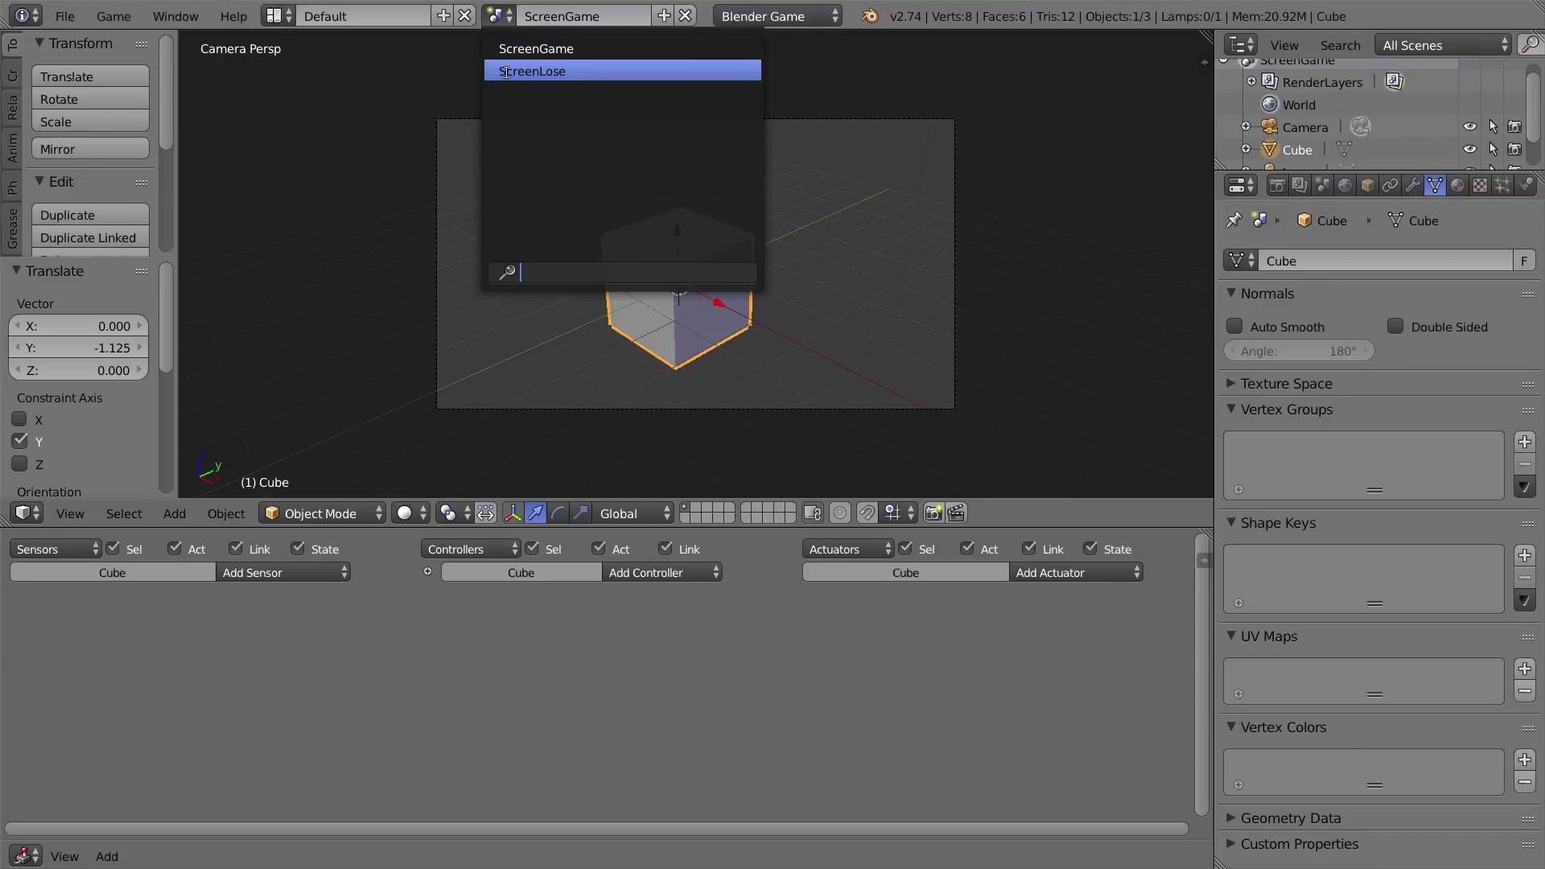
pyautogui.click(505, 73)
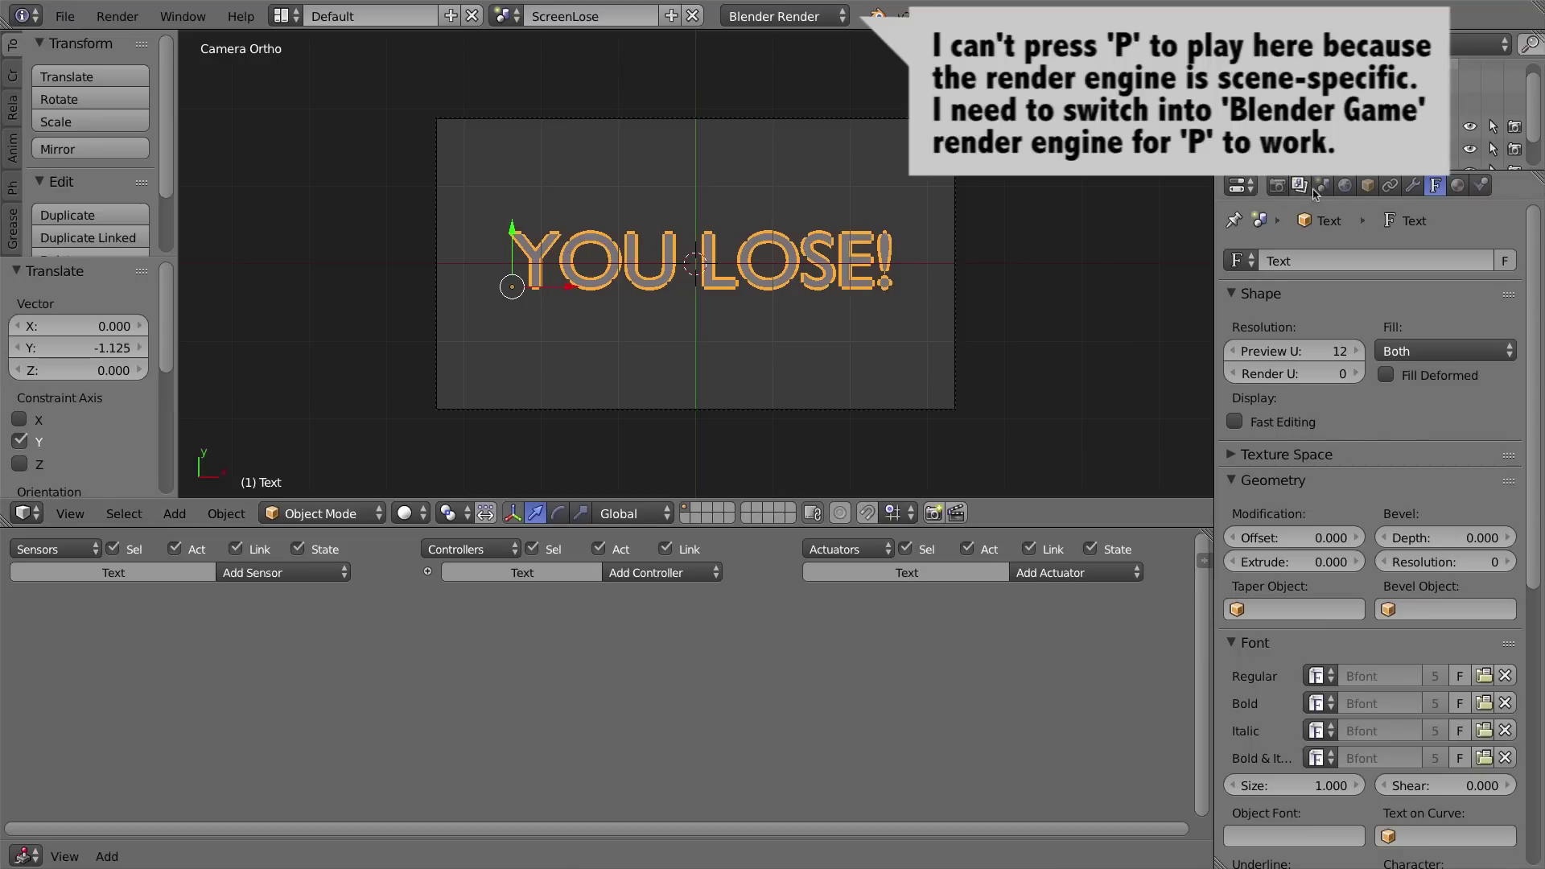
# Give the text a new material, Material.001, with a red diffuse colour.
pyautogui.click(1458, 185)
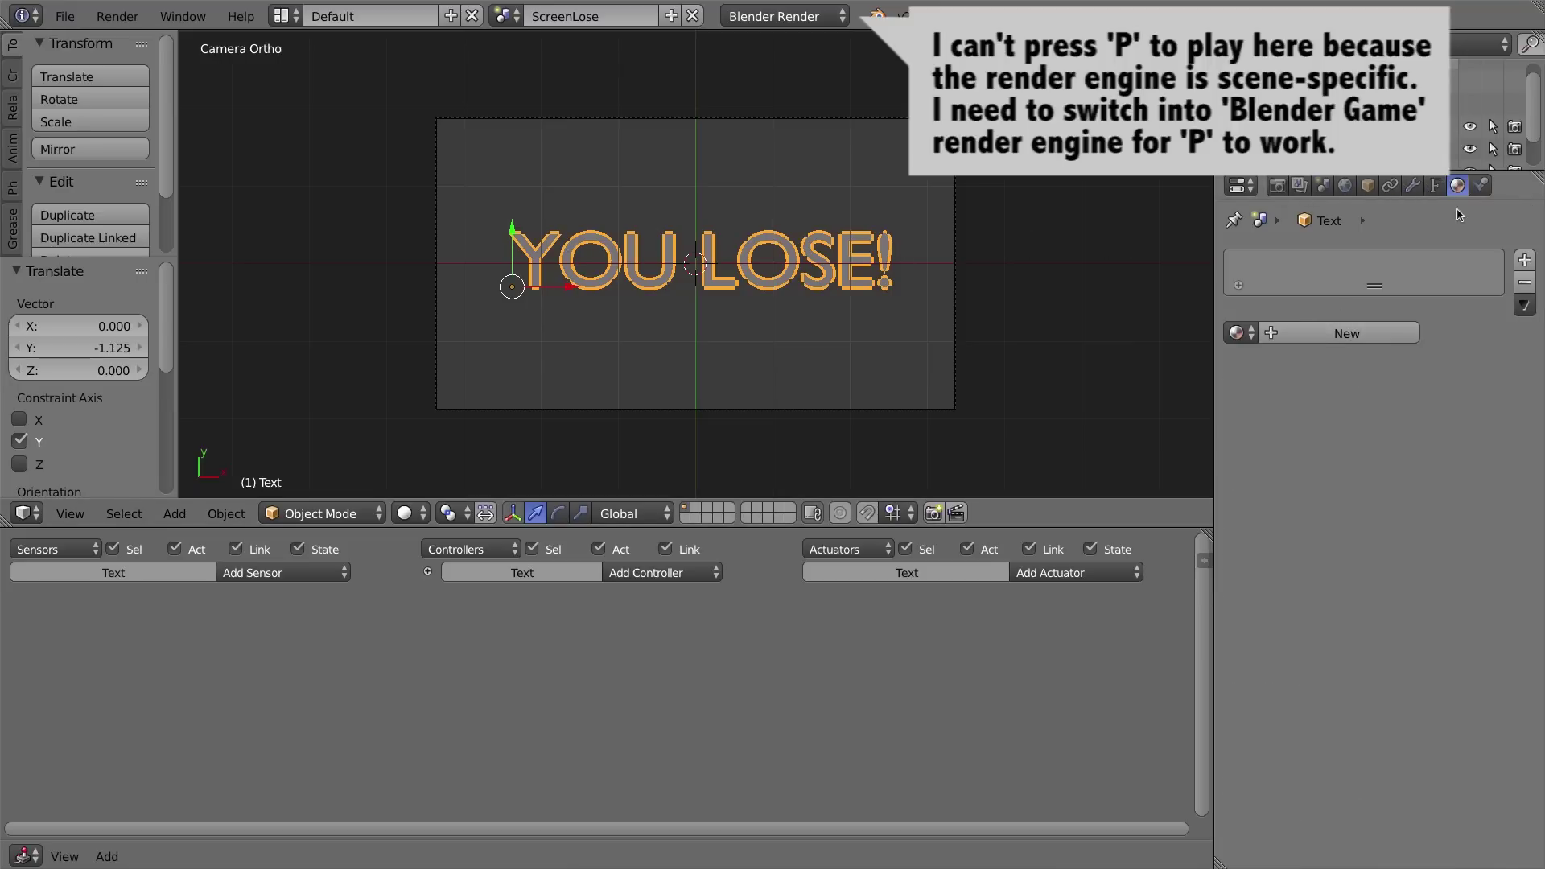
pyautogui.click(1358, 336)
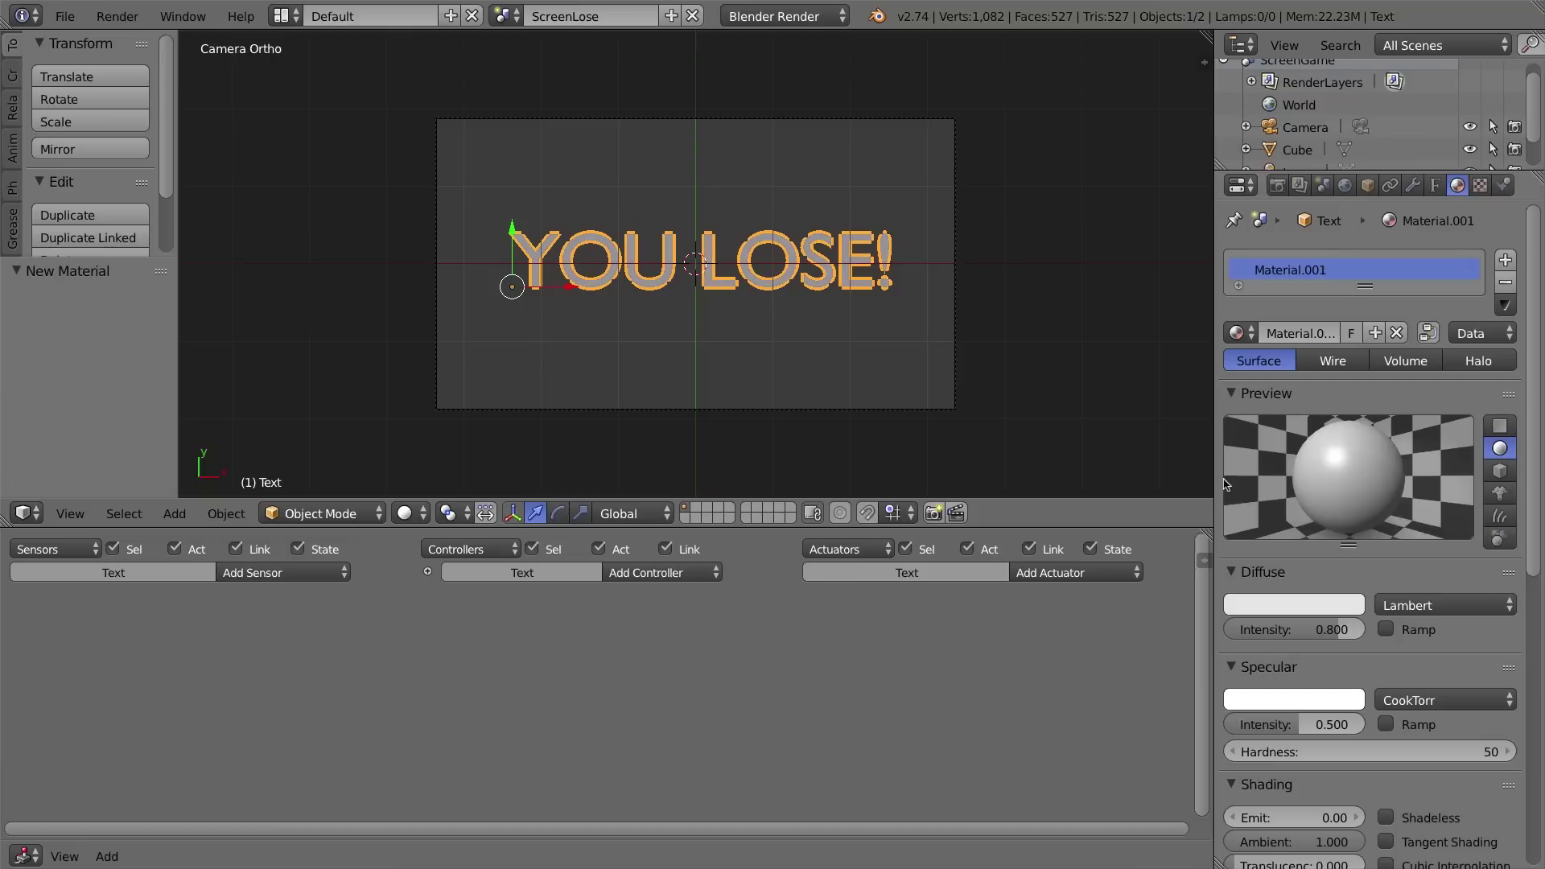
pyautogui.click(1264, 606)
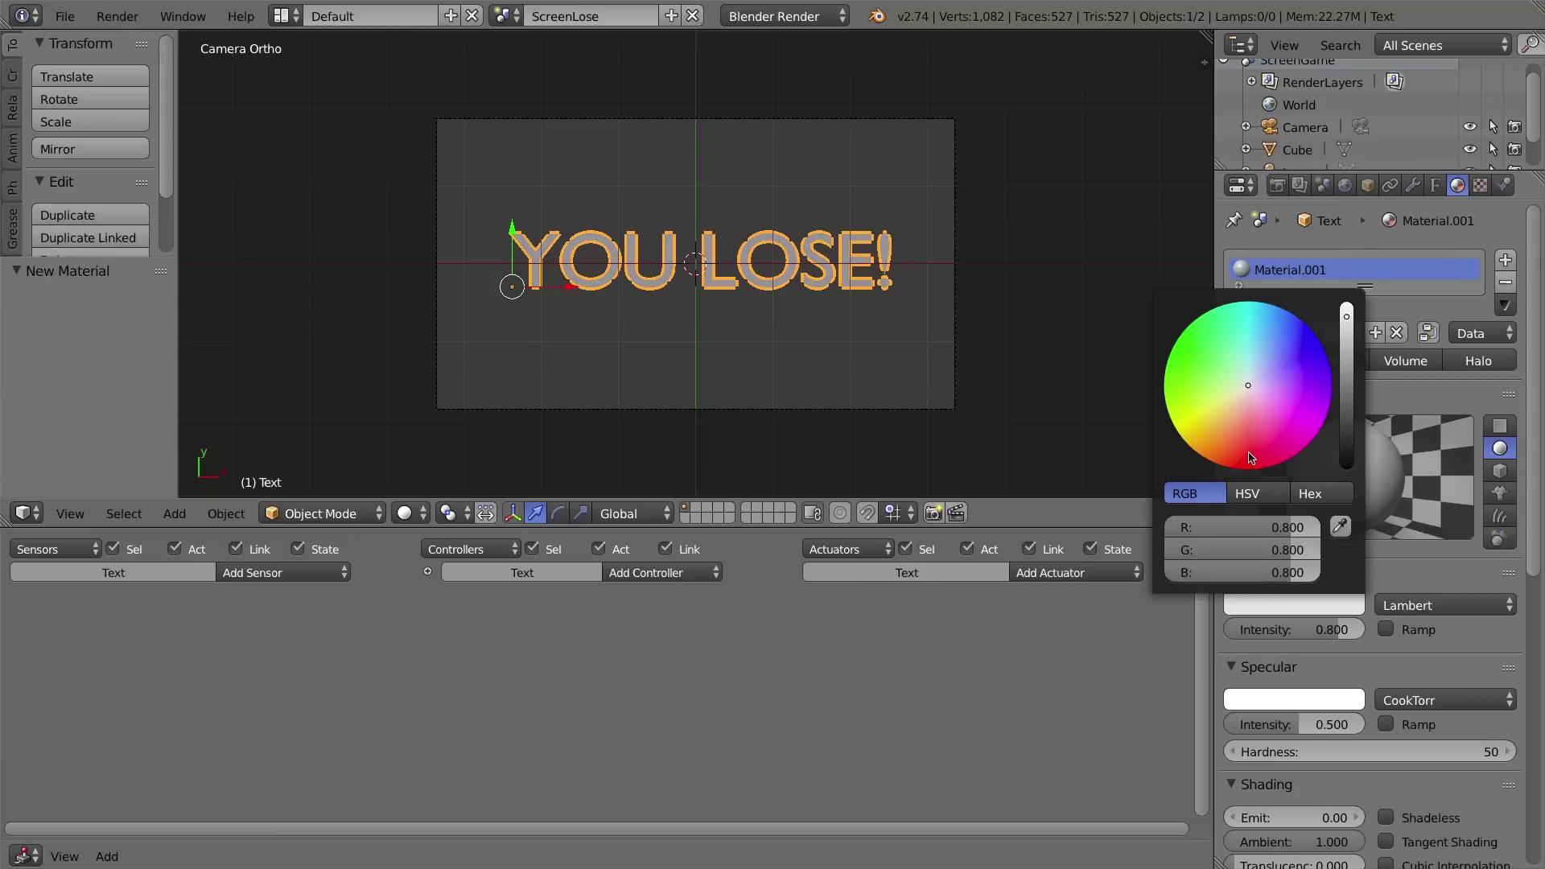
pyautogui.click(1288, 572)
pyautogui.click(1233, 573)
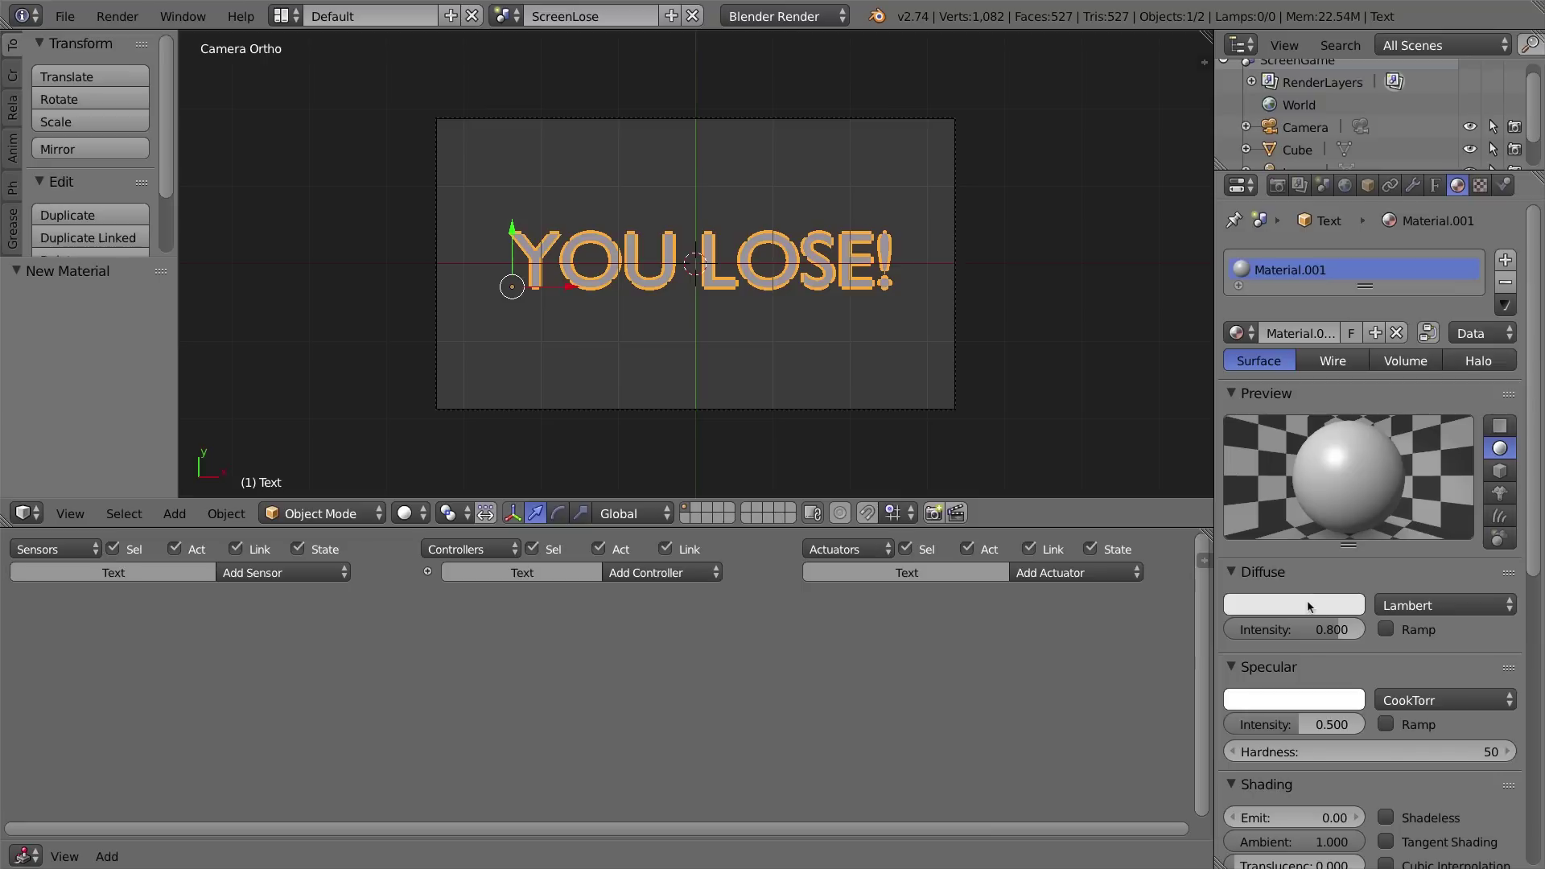
pyautogui.click(1308, 606)
pyautogui.click(1252, 467)
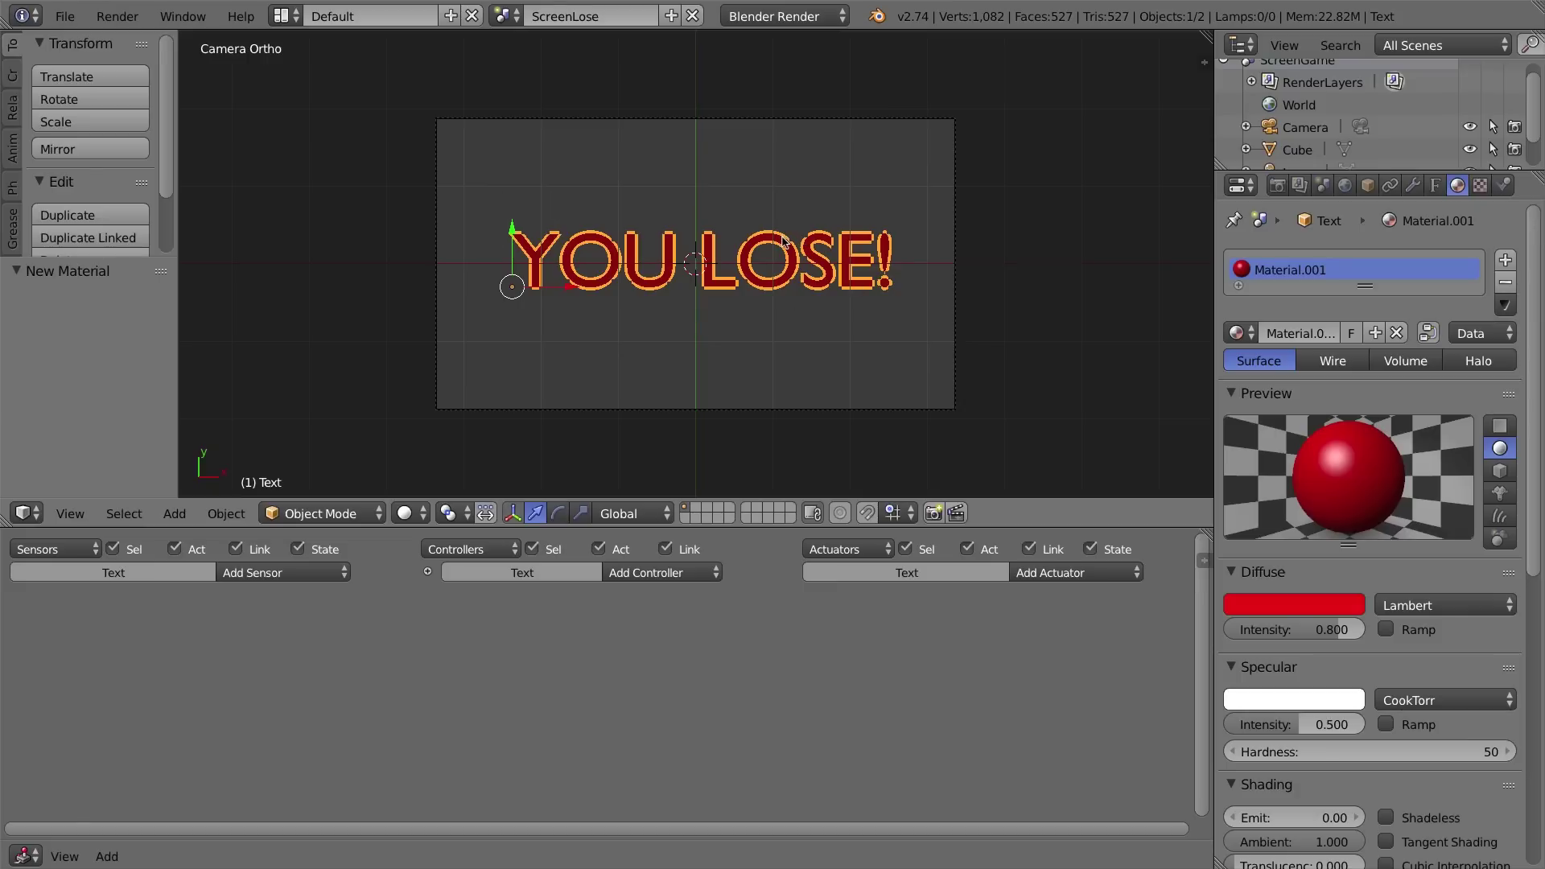
pyautogui.hotkey('alt', 'c')
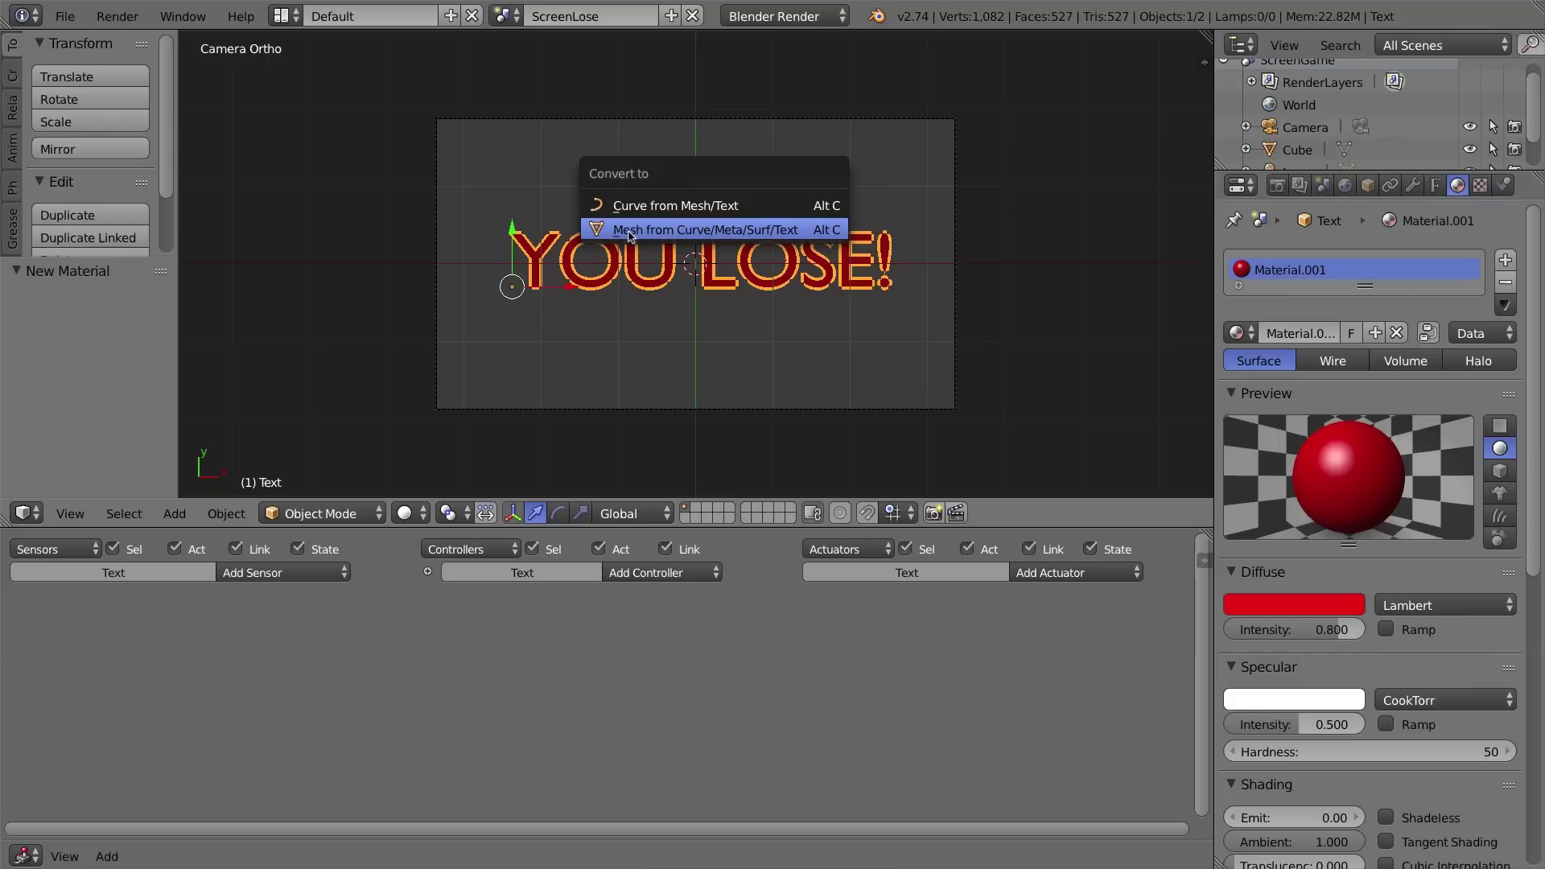
# Convert the YOU LOSE! text to a mesh and check its vertices in Edit Mode.
pyautogui.click(760, 230)
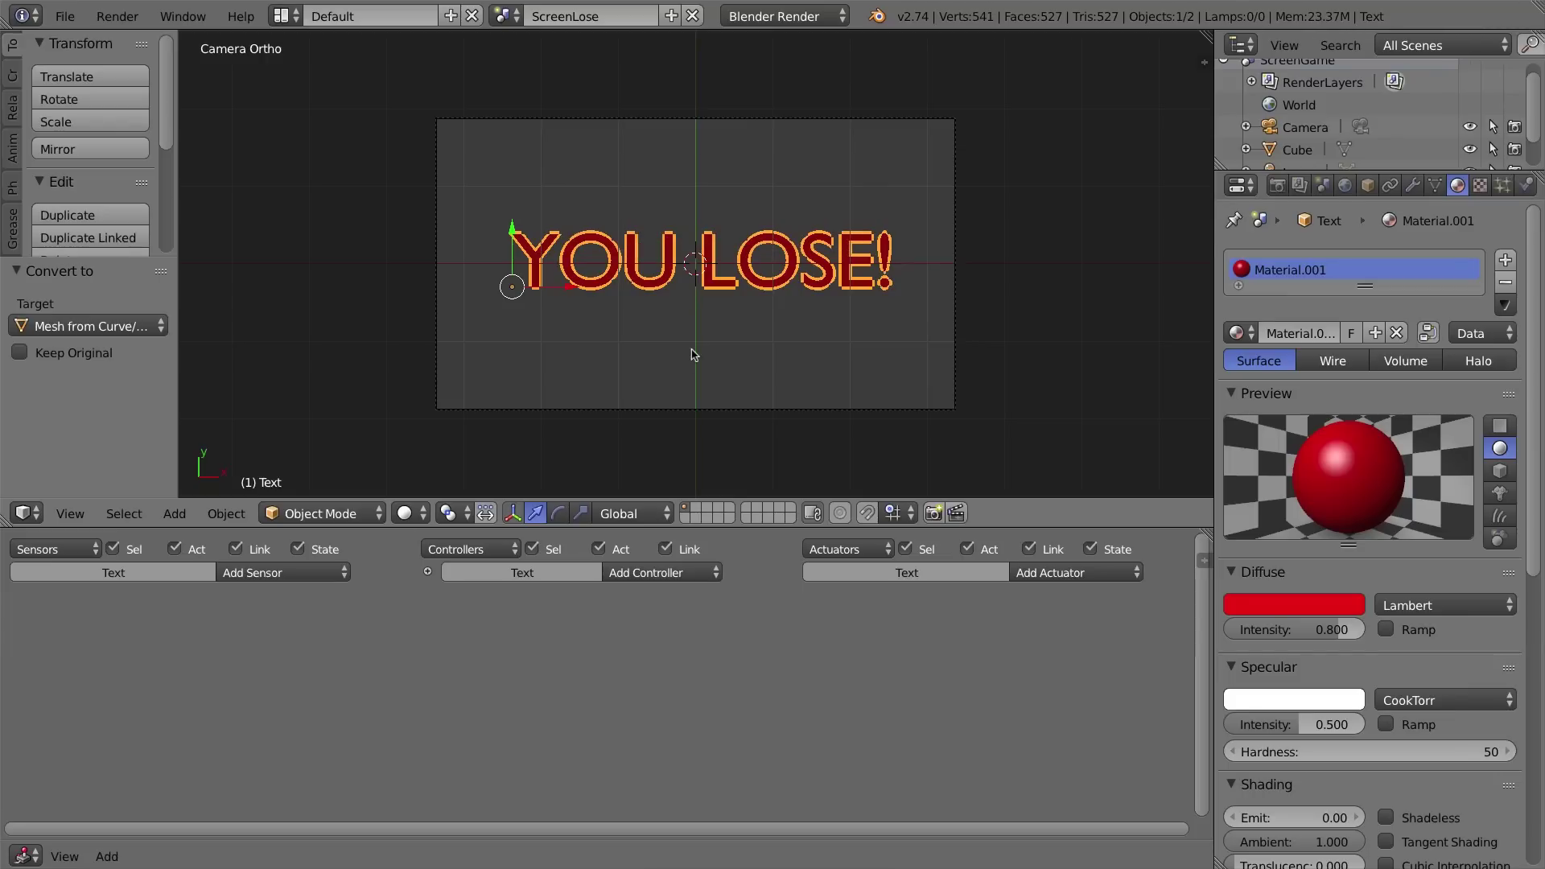
pyautogui.press('Tab')
pyautogui.rightClick(673, 234)
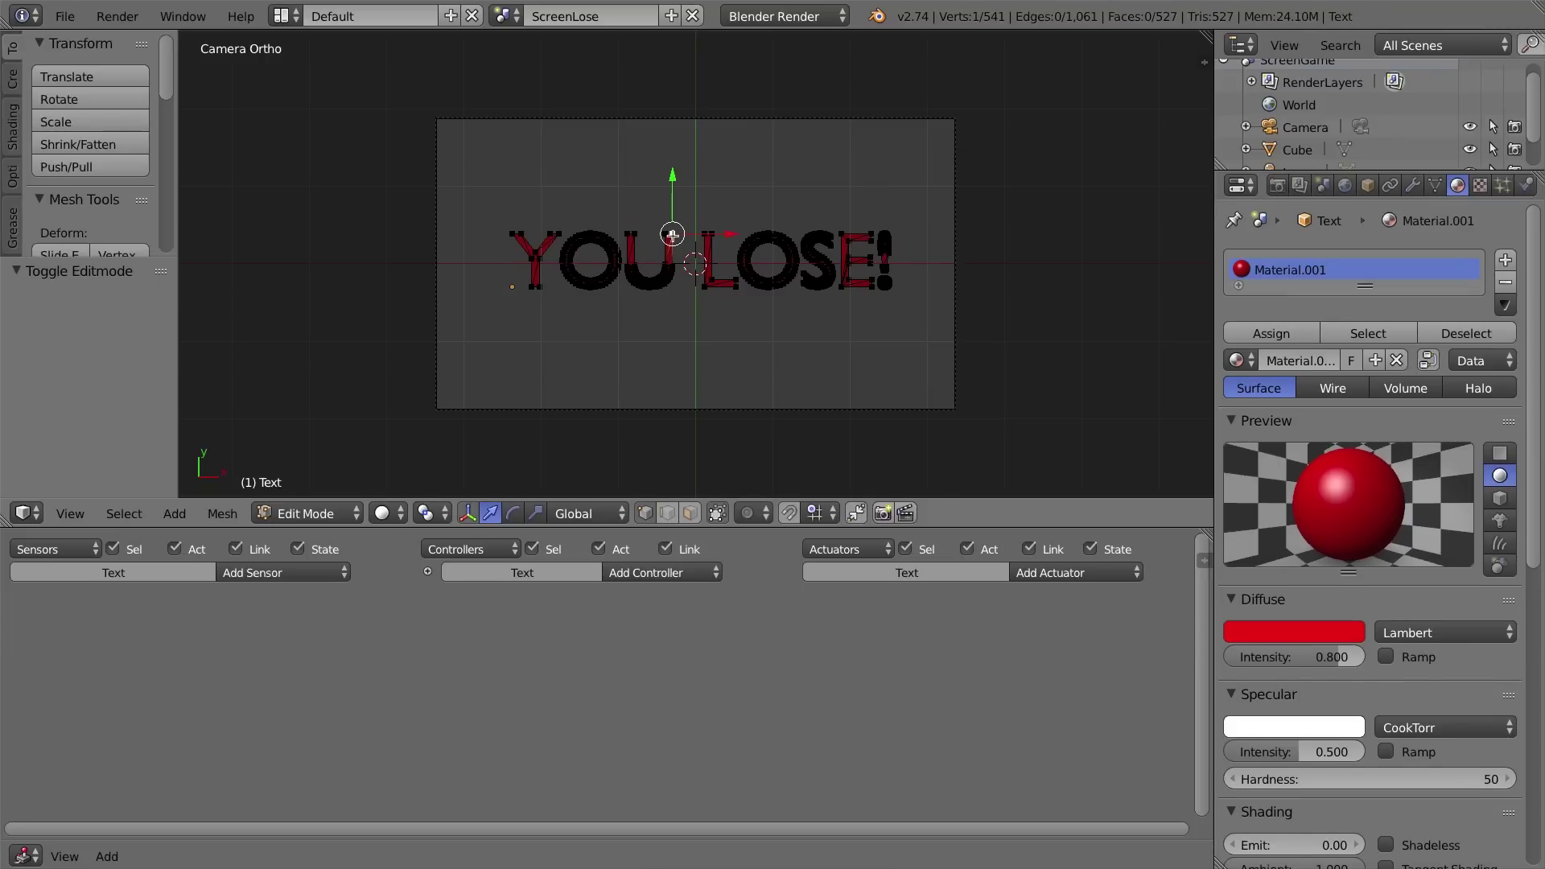
pyautogui.rightClick(671, 273)
pyautogui.rightClick(658, 278)
pyautogui.press('Tab')
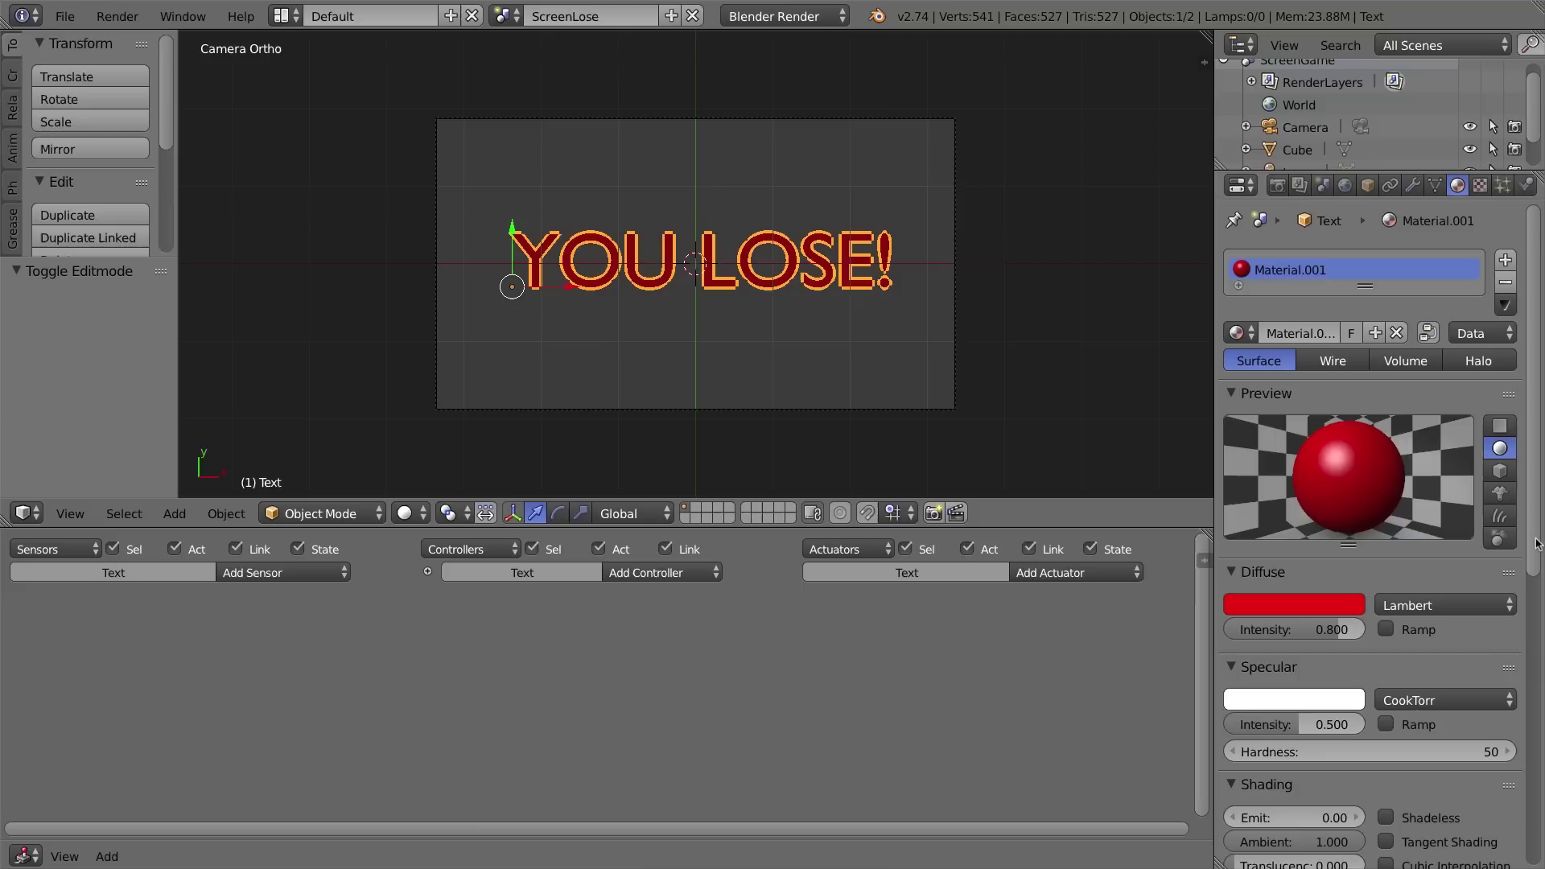
pyautogui.scroll(-5, 1525, 659)
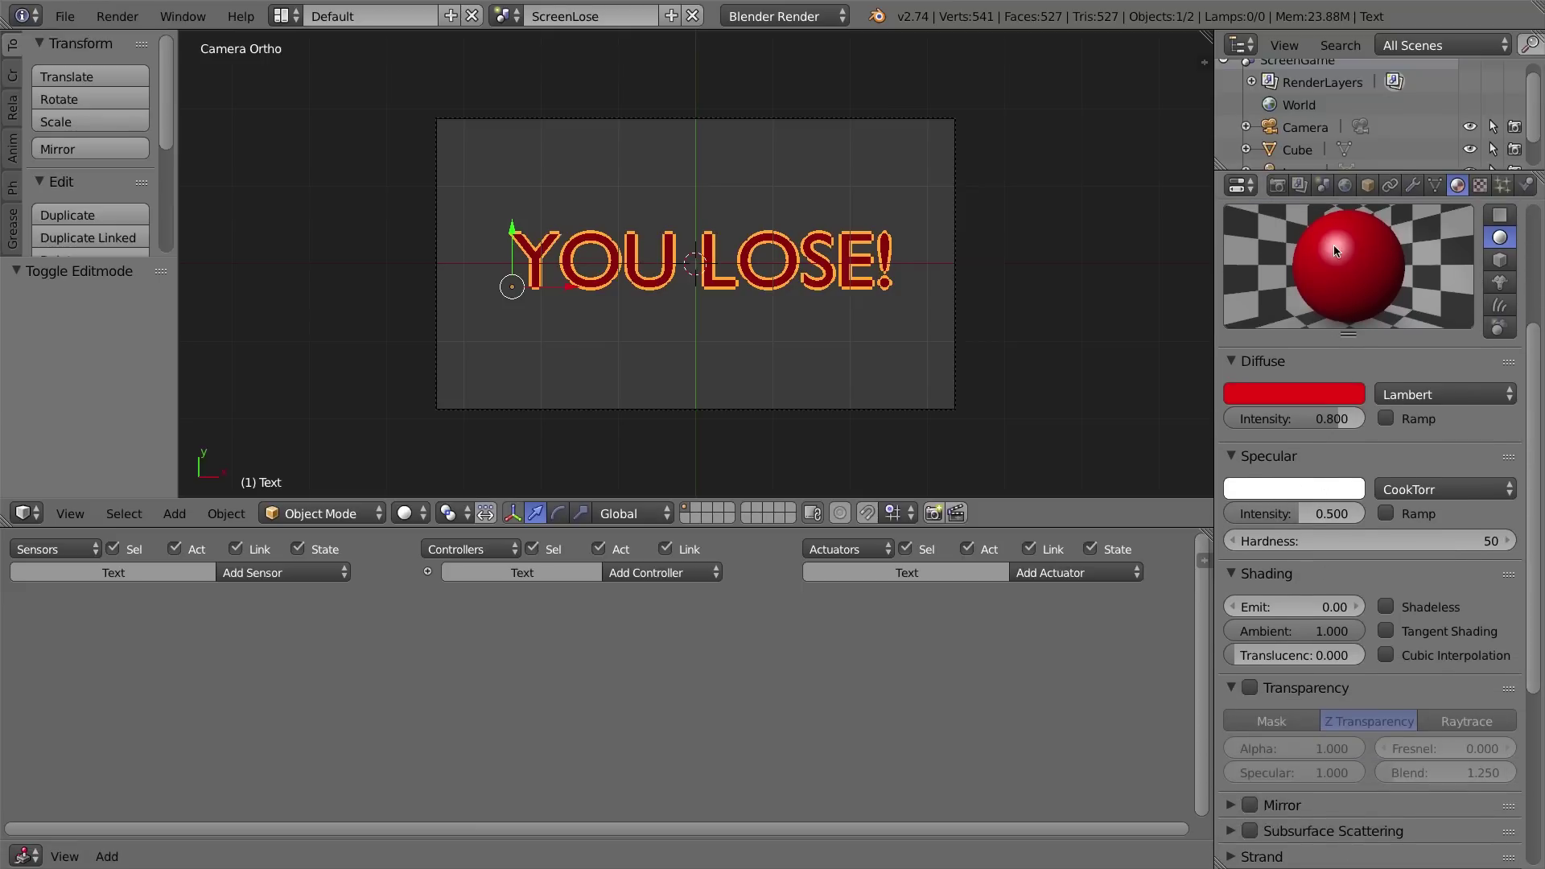
# Set the material's specular intensity to 0 and try emit values of 0.6 and 1.
pyautogui.moveTo(1336, 513); pyautogui.dragTo(1232, 513)
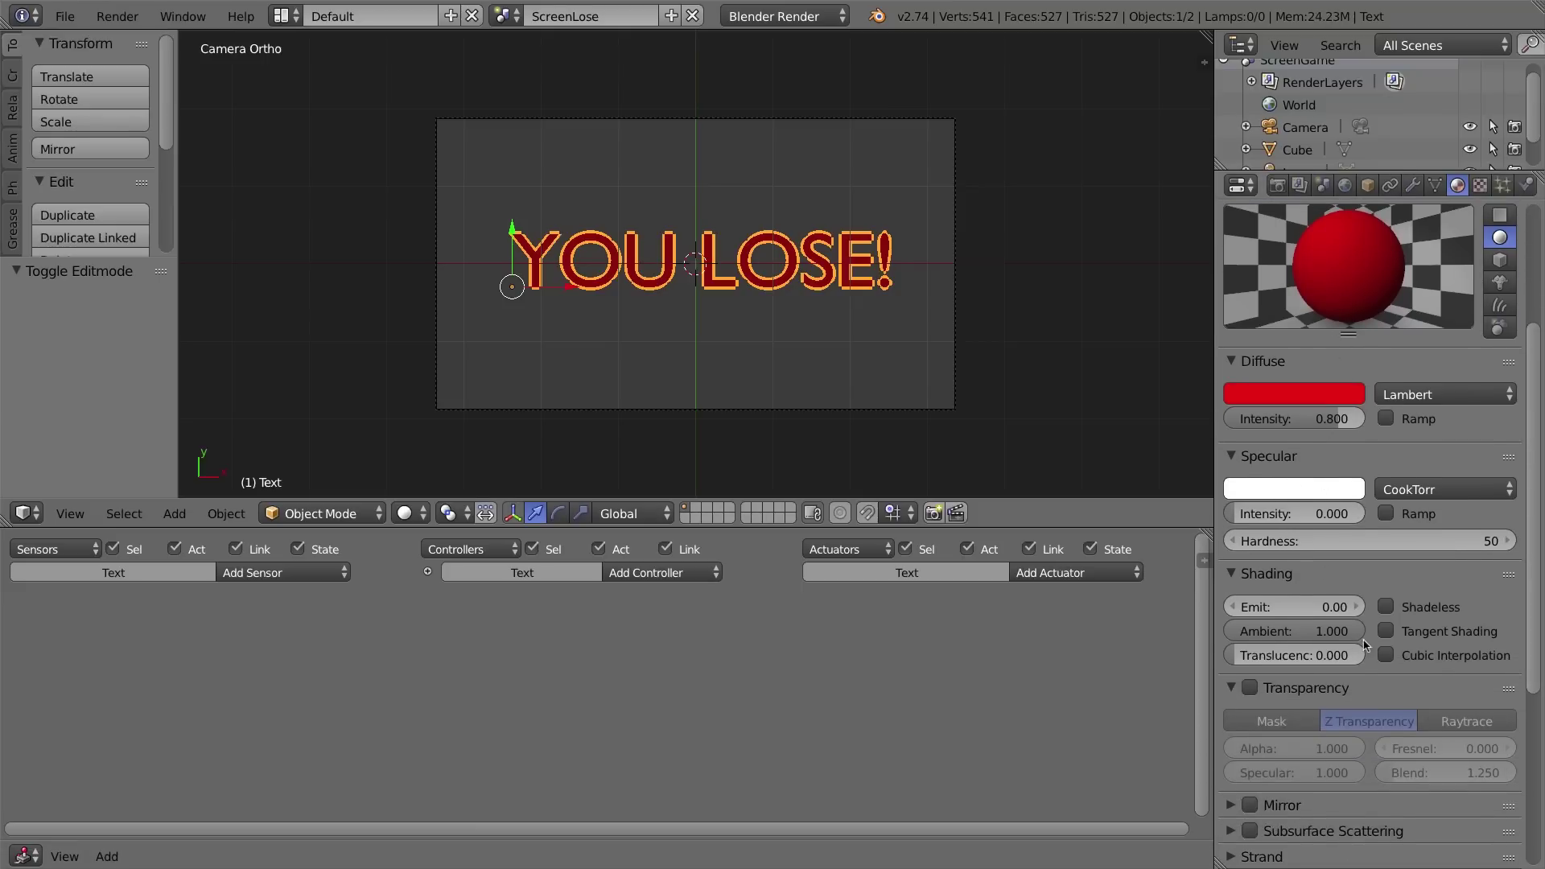
pyautogui.moveTo(1258, 617); pyautogui.dragTo(1320, 616)
pyautogui.click(1260, 616)
pyautogui.write('0.6')
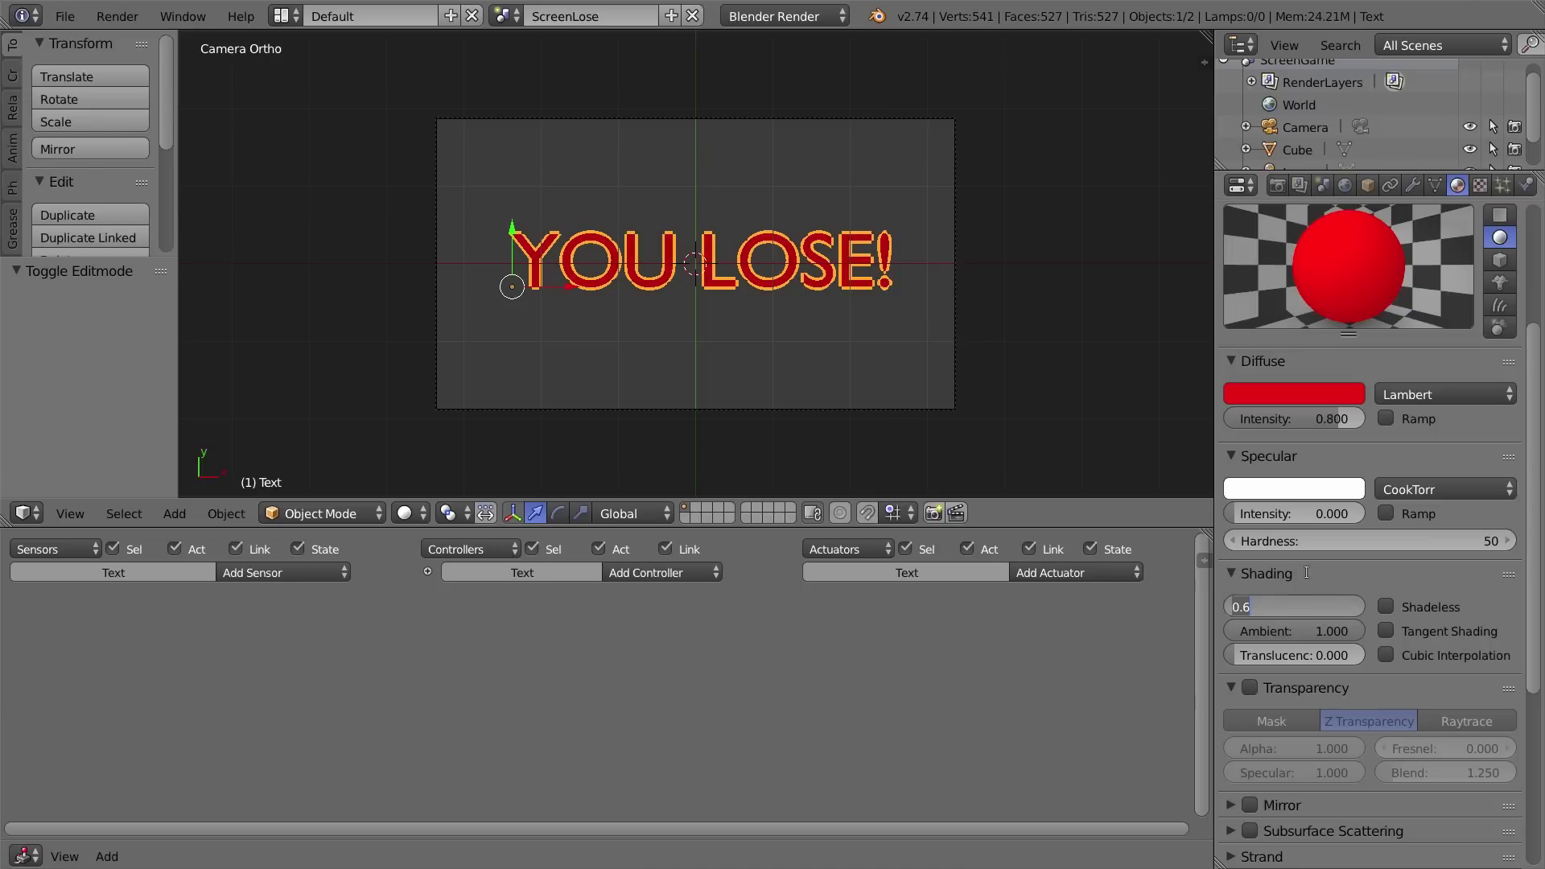
pyautogui.press('Return')
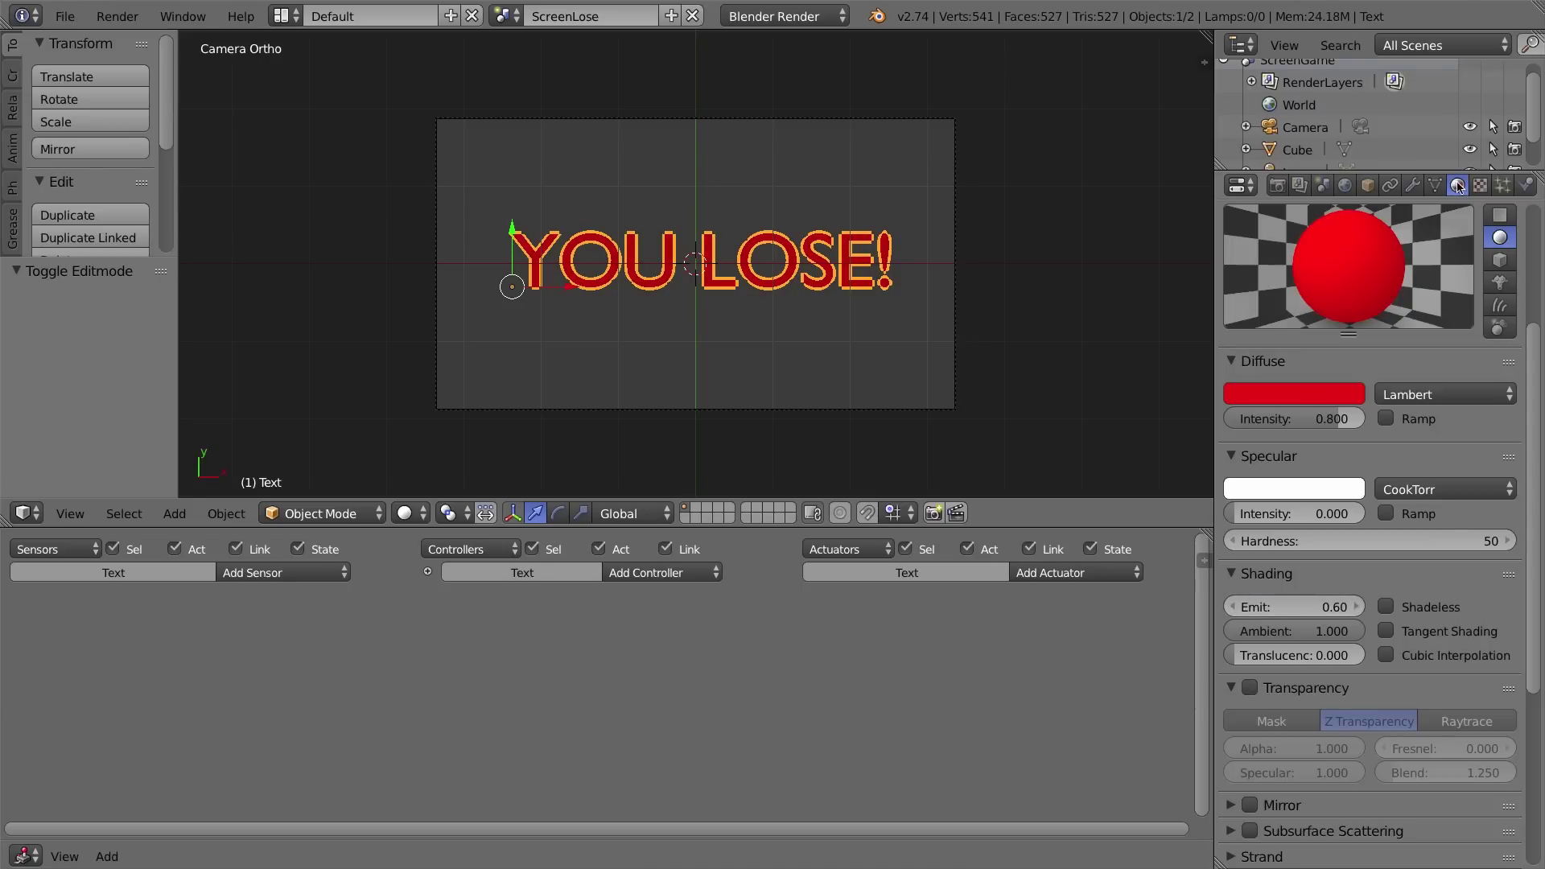
pyautogui.click(1268, 610)
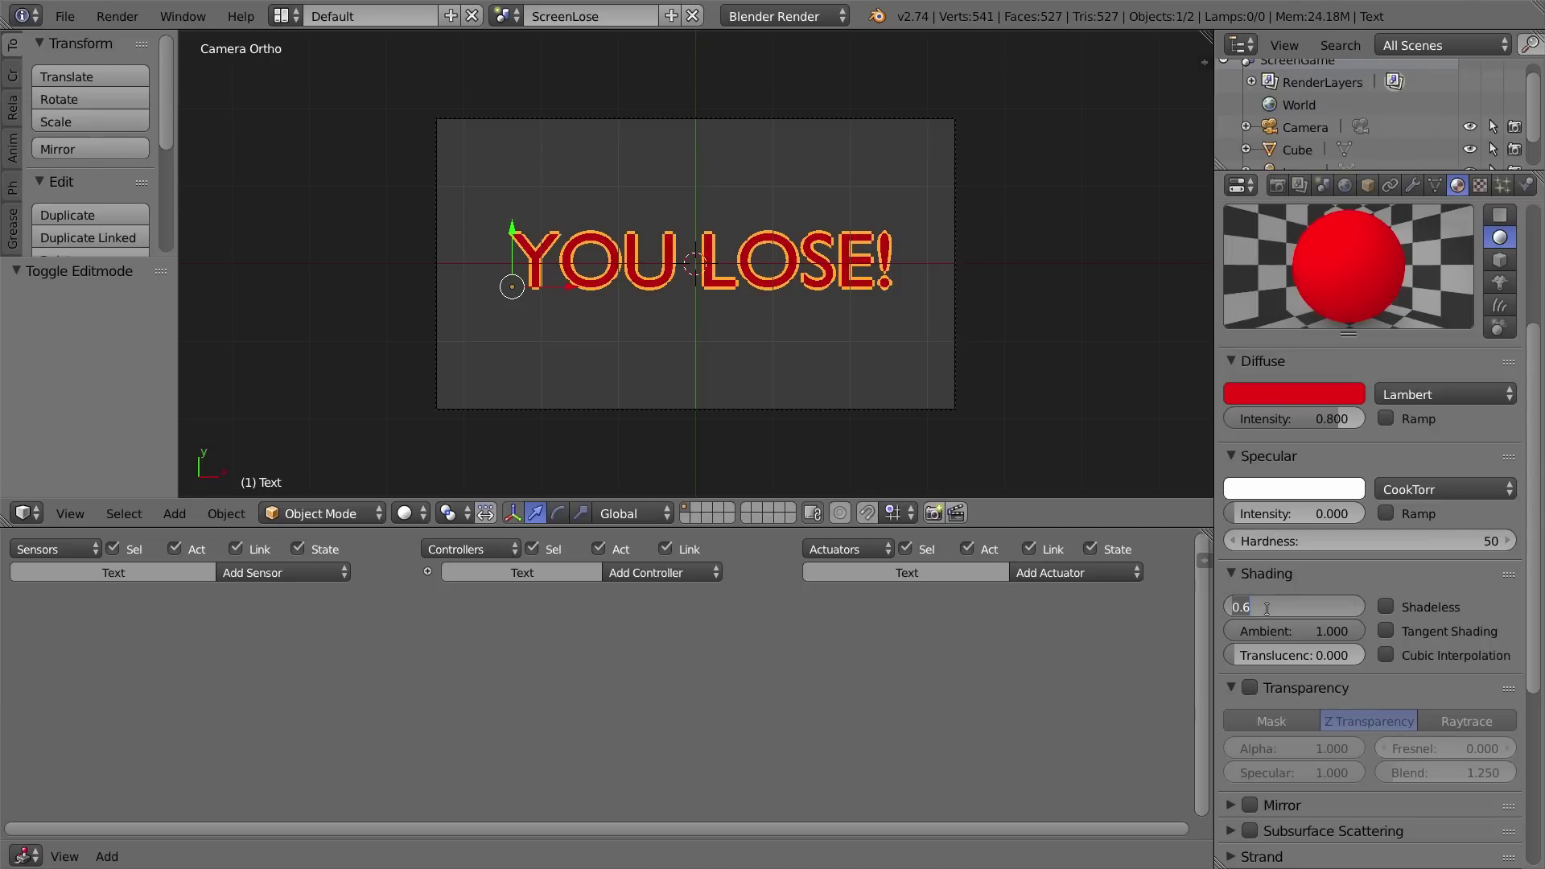
pyautogui.write('1')
pyautogui.press('Return')
# Reset emit to 0 and make the red material shadeless.
pyautogui.scroll(3, 1335, 495)
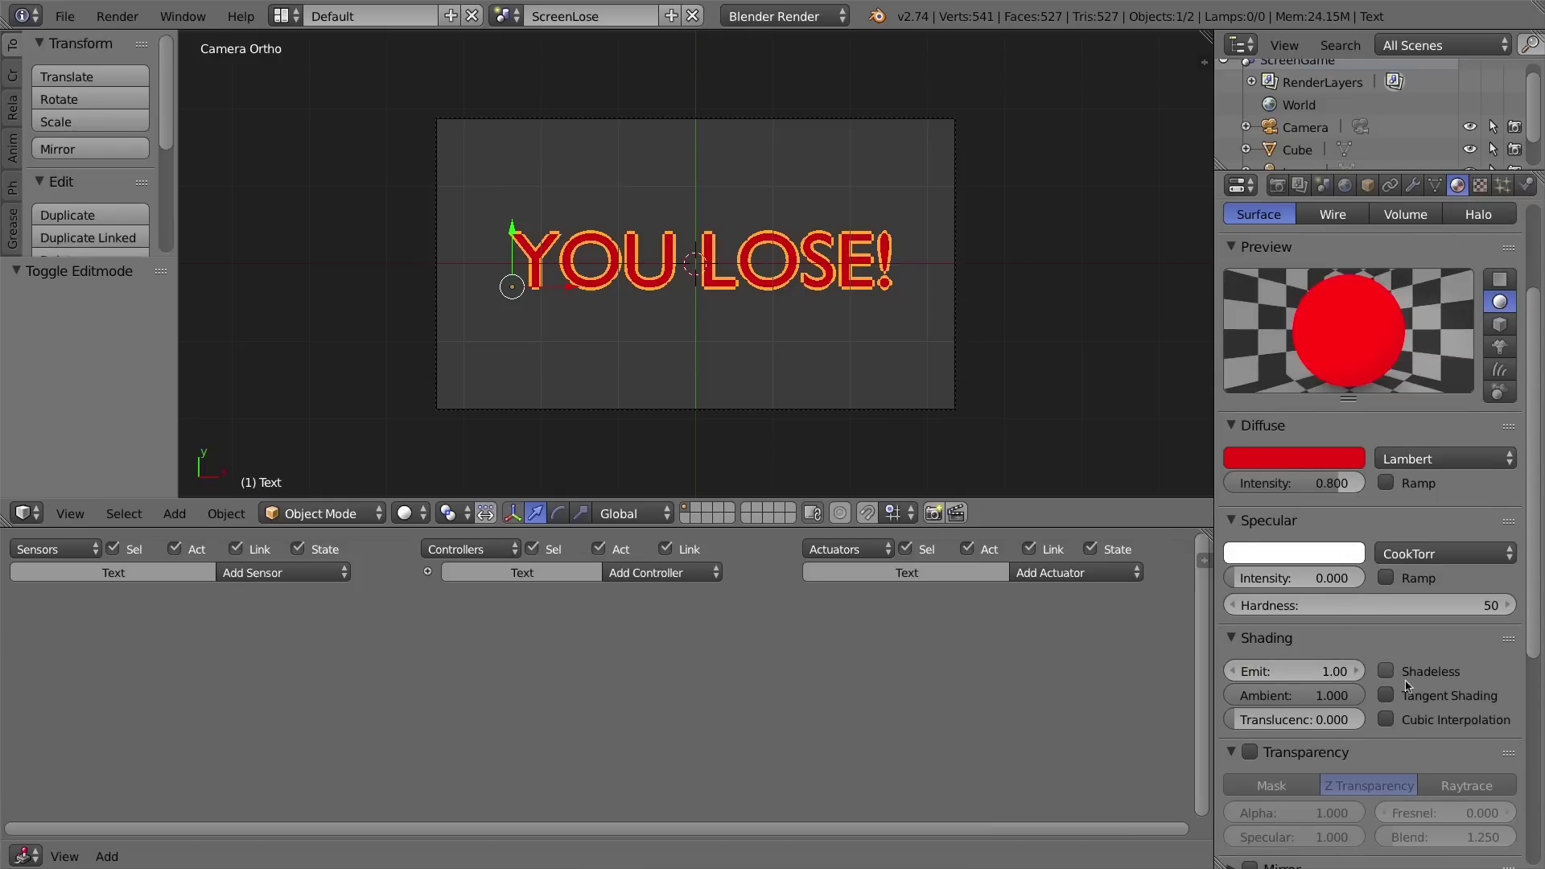
pyautogui.click(1388, 672)
pyautogui.click(1388, 672)
pyautogui.click(1388, 672)
pyautogui.click(1405, 673)
pyautogui.click(1320, 673)
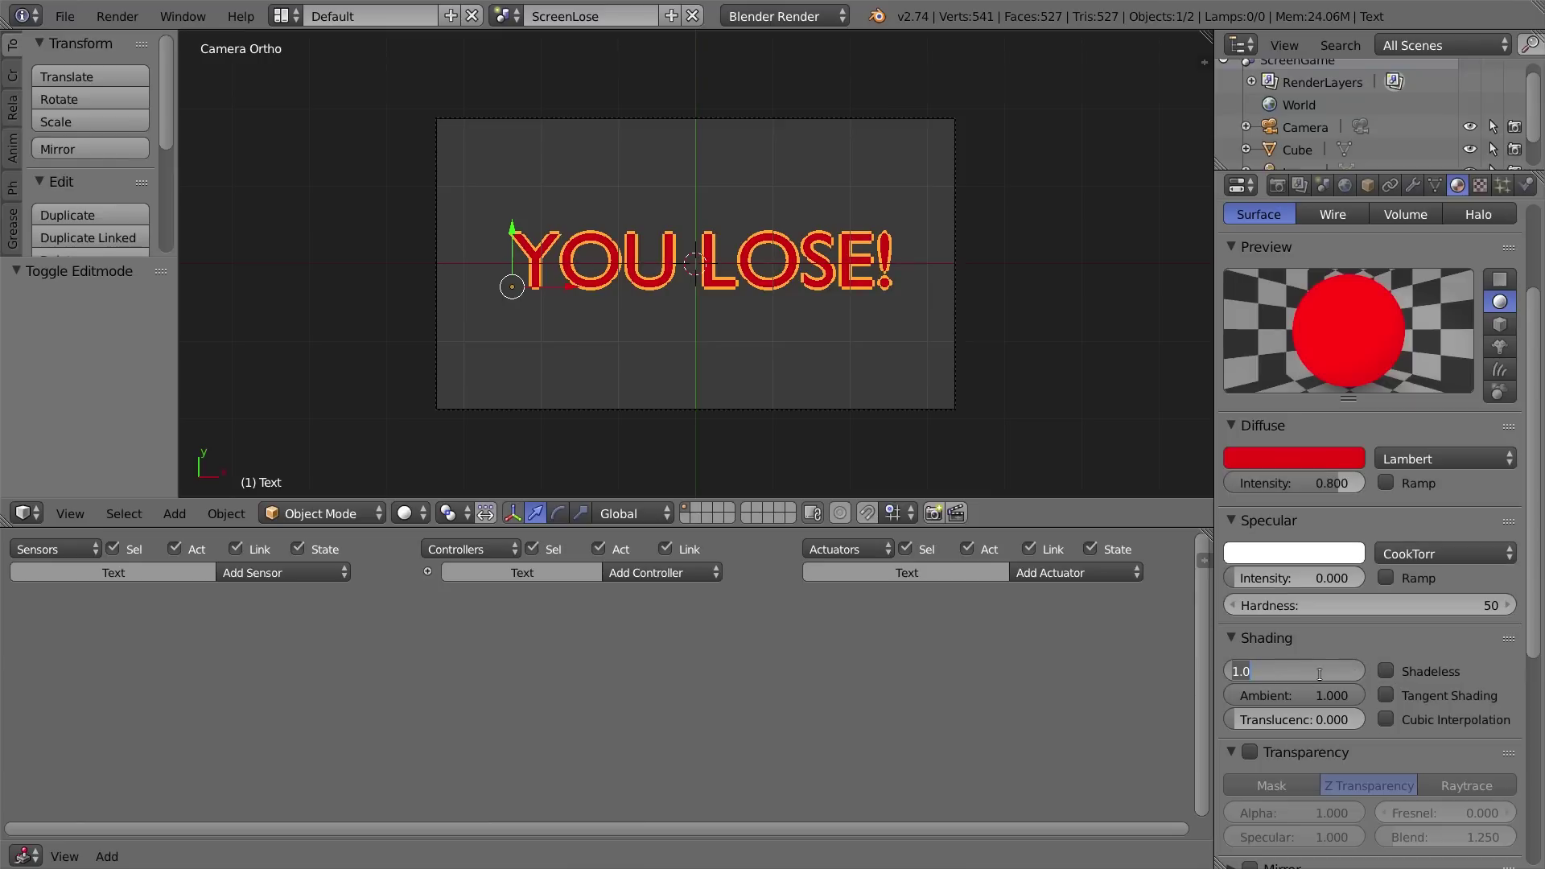
pyautogui.write('0')
pyautogui.press('Return')
pyautogui.click(1386, 672)
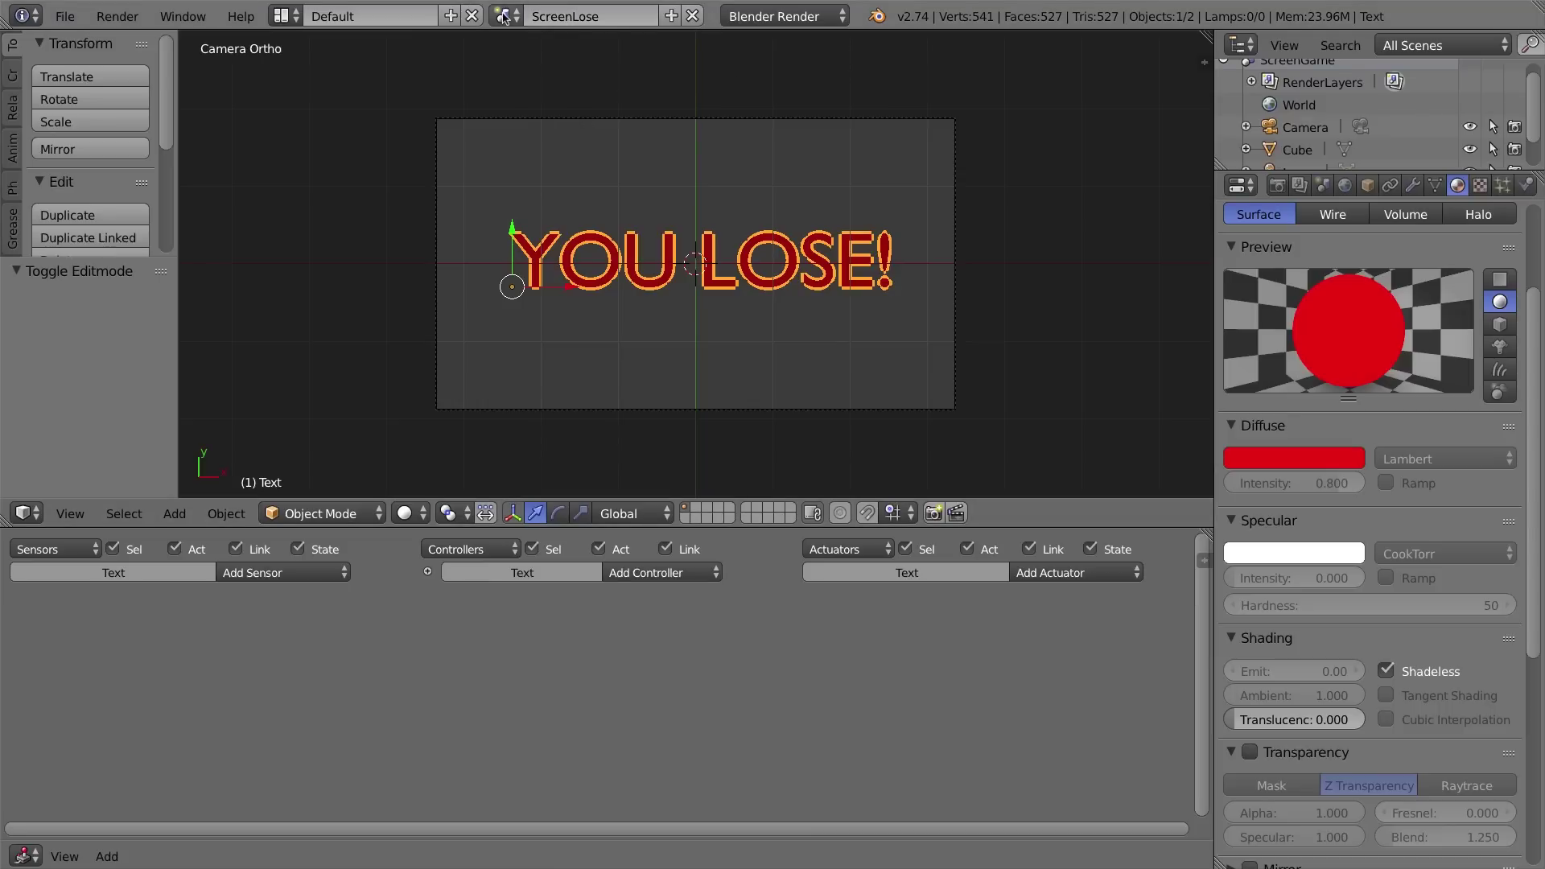
pyautogui.click(505, 16)
# Switch to the ScreenGame scene and raise its cube along the Z axis.
pyautogui.click(516, 47)
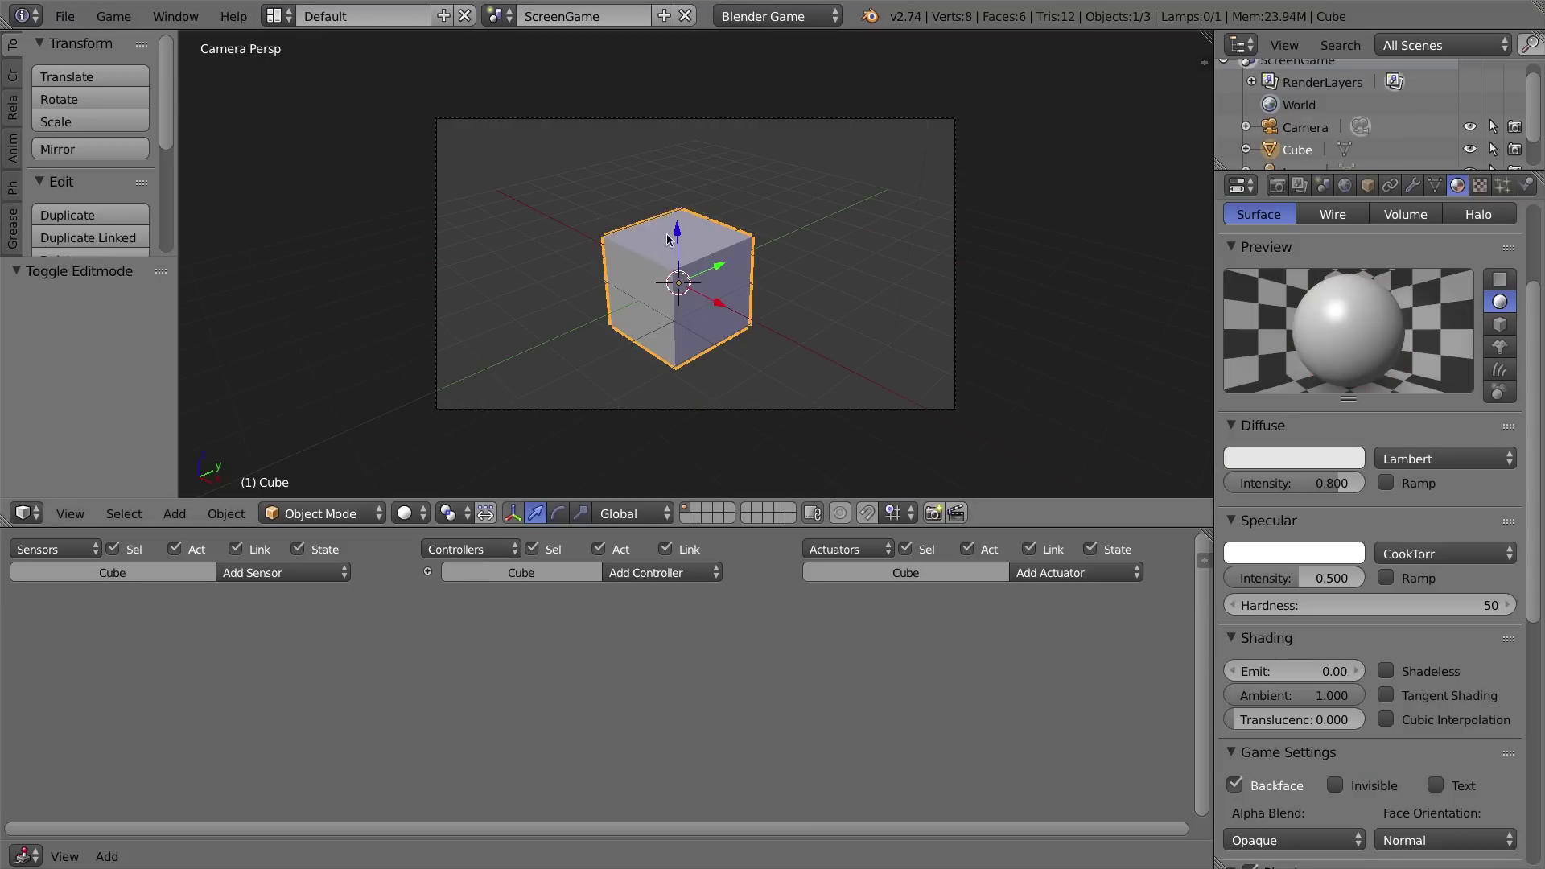
pyautogui.moveTo(678, 234); pyautogui.dragTo(677, 151)
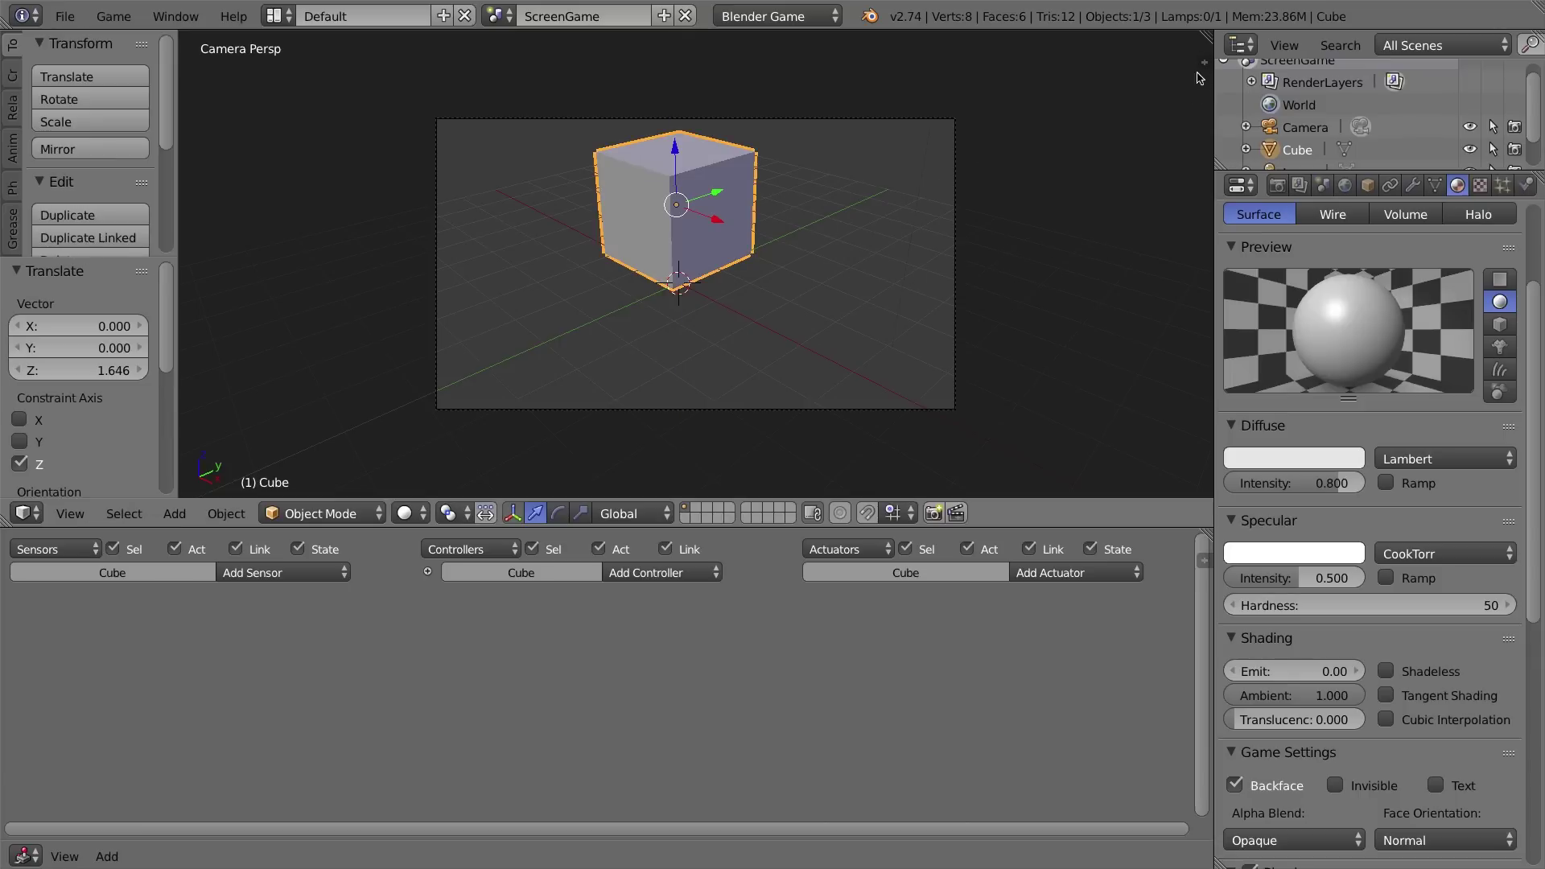
pyautogui.click(1201, 68)
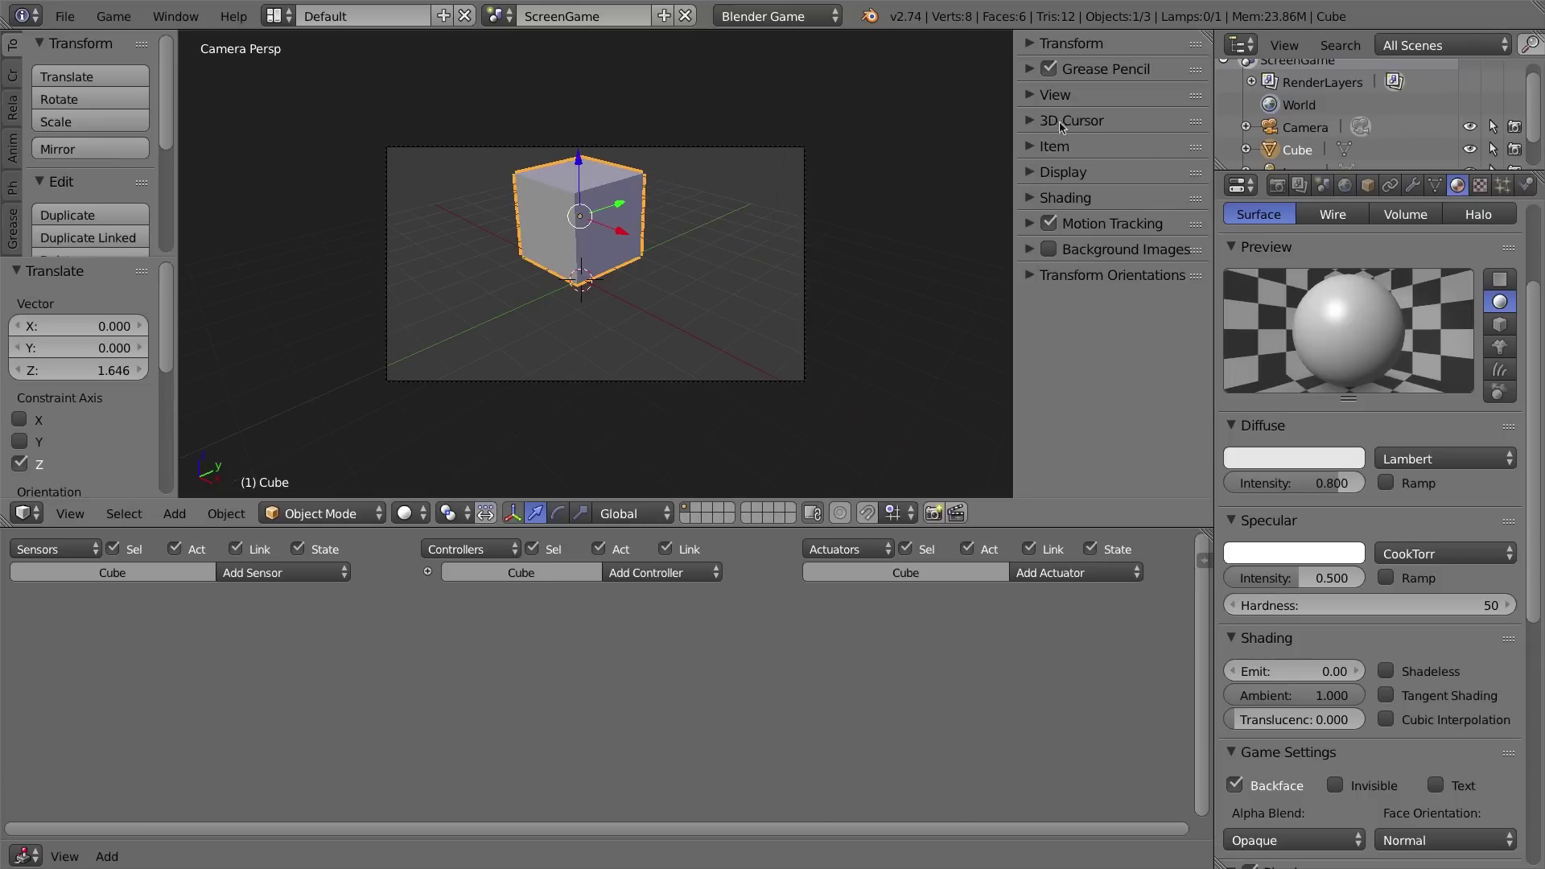
pyautogui.click(1031, 172)
pyautogui.click(1030, 172)
pyautogui.click(1031, 95)
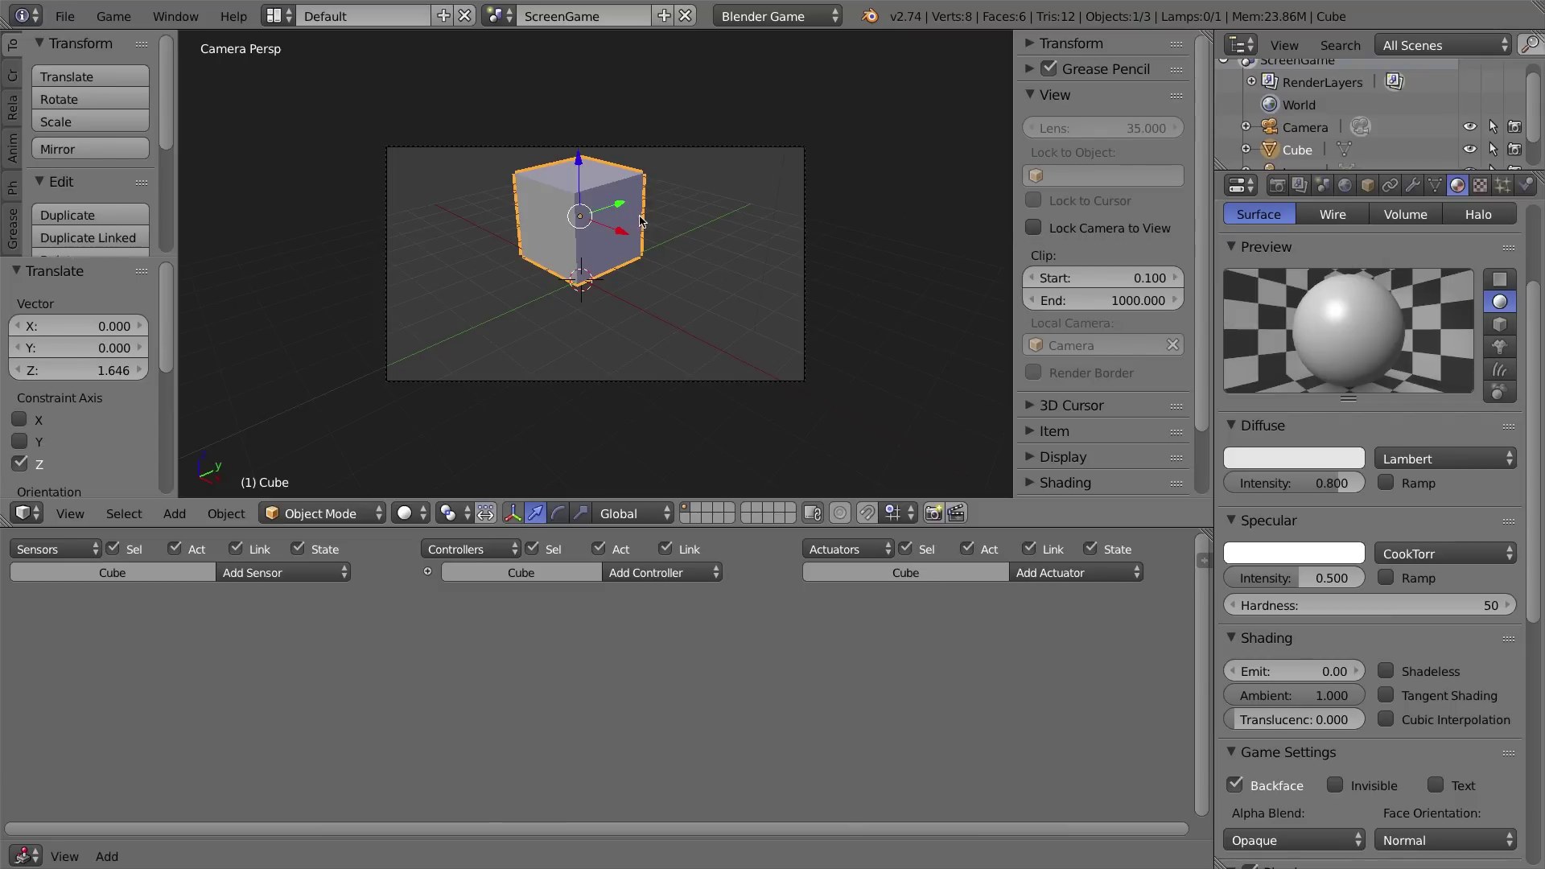
# Enable Lock Camera to View and re-aim the camera to frame the cube from above.
pyautogui.moveTo(644, 219); pyautogui.dragTo(611, 213, button='middle')
pyautogui.press('KP_0')
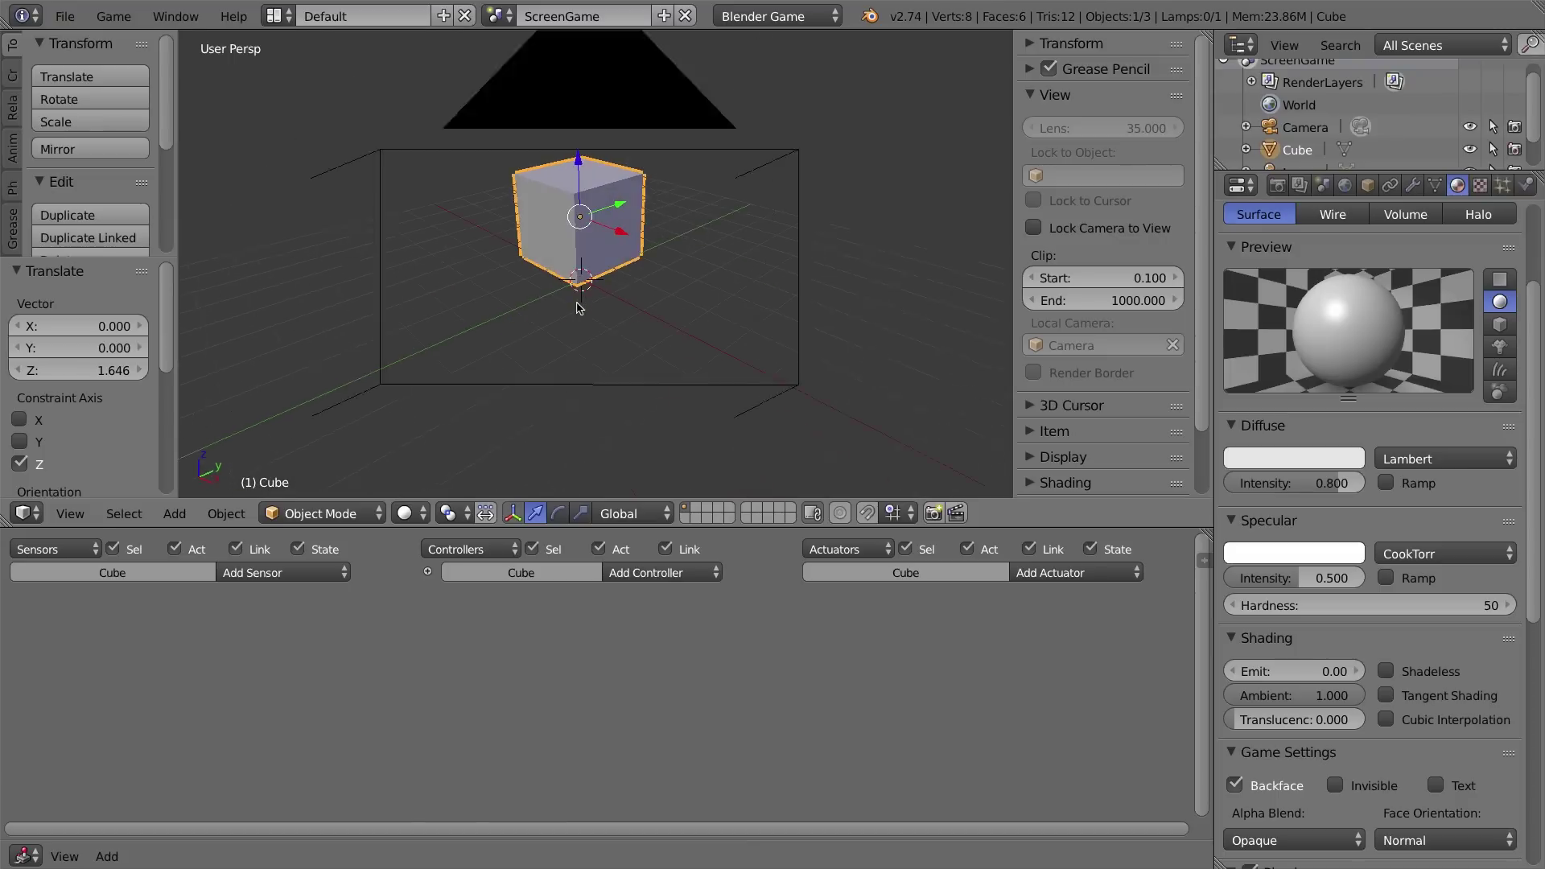
pyautogui.moveTo(634, 250); pyautogui.dragTo(534, 278, button='middle')
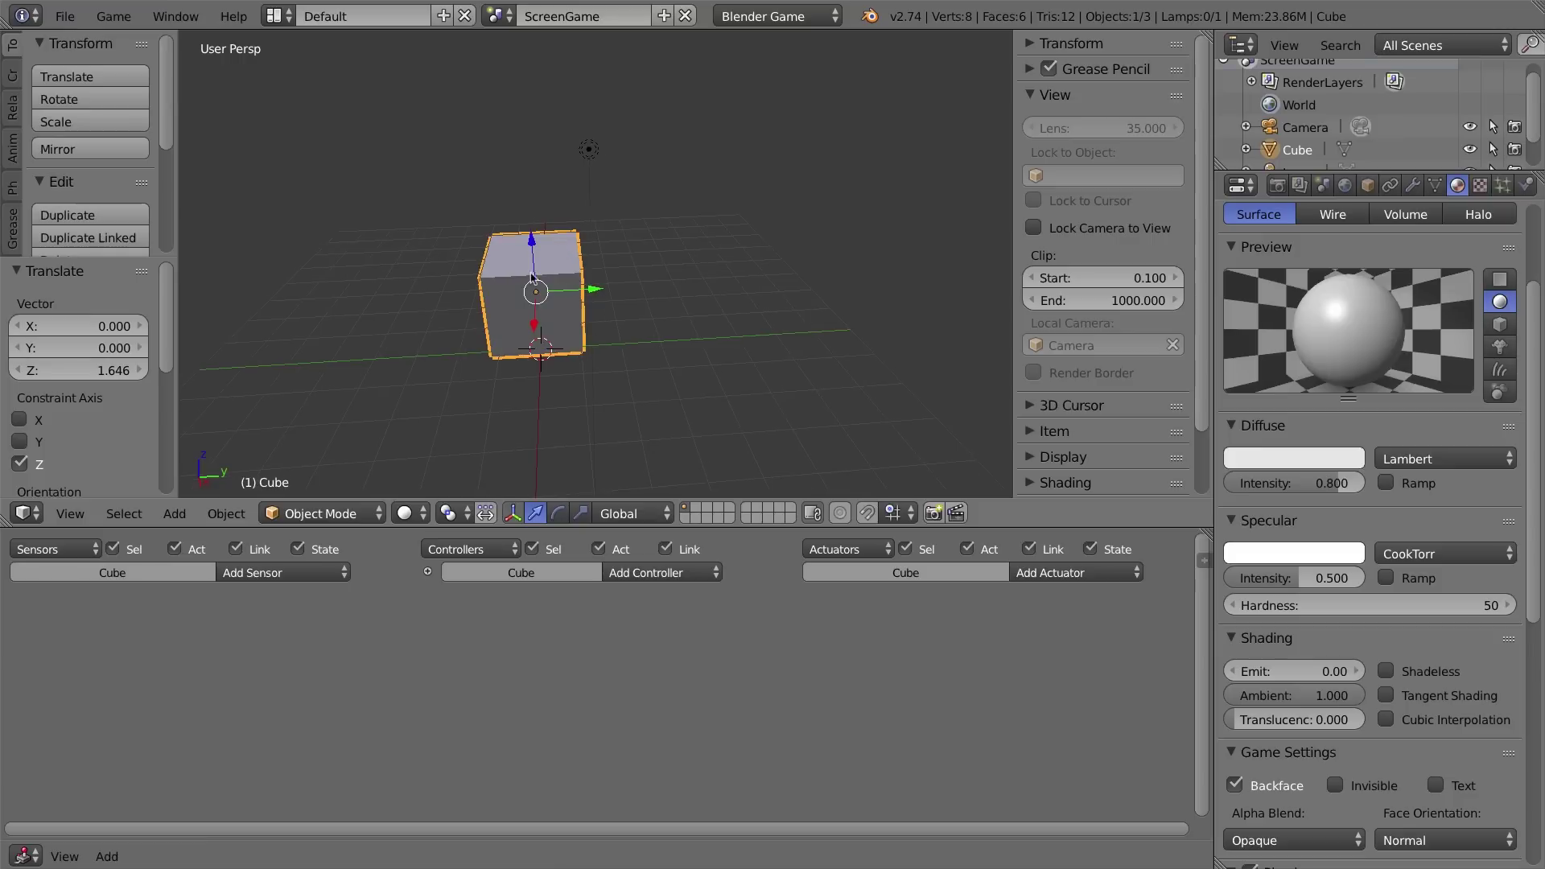
pyautogui.scroll(-1, 388, 312)
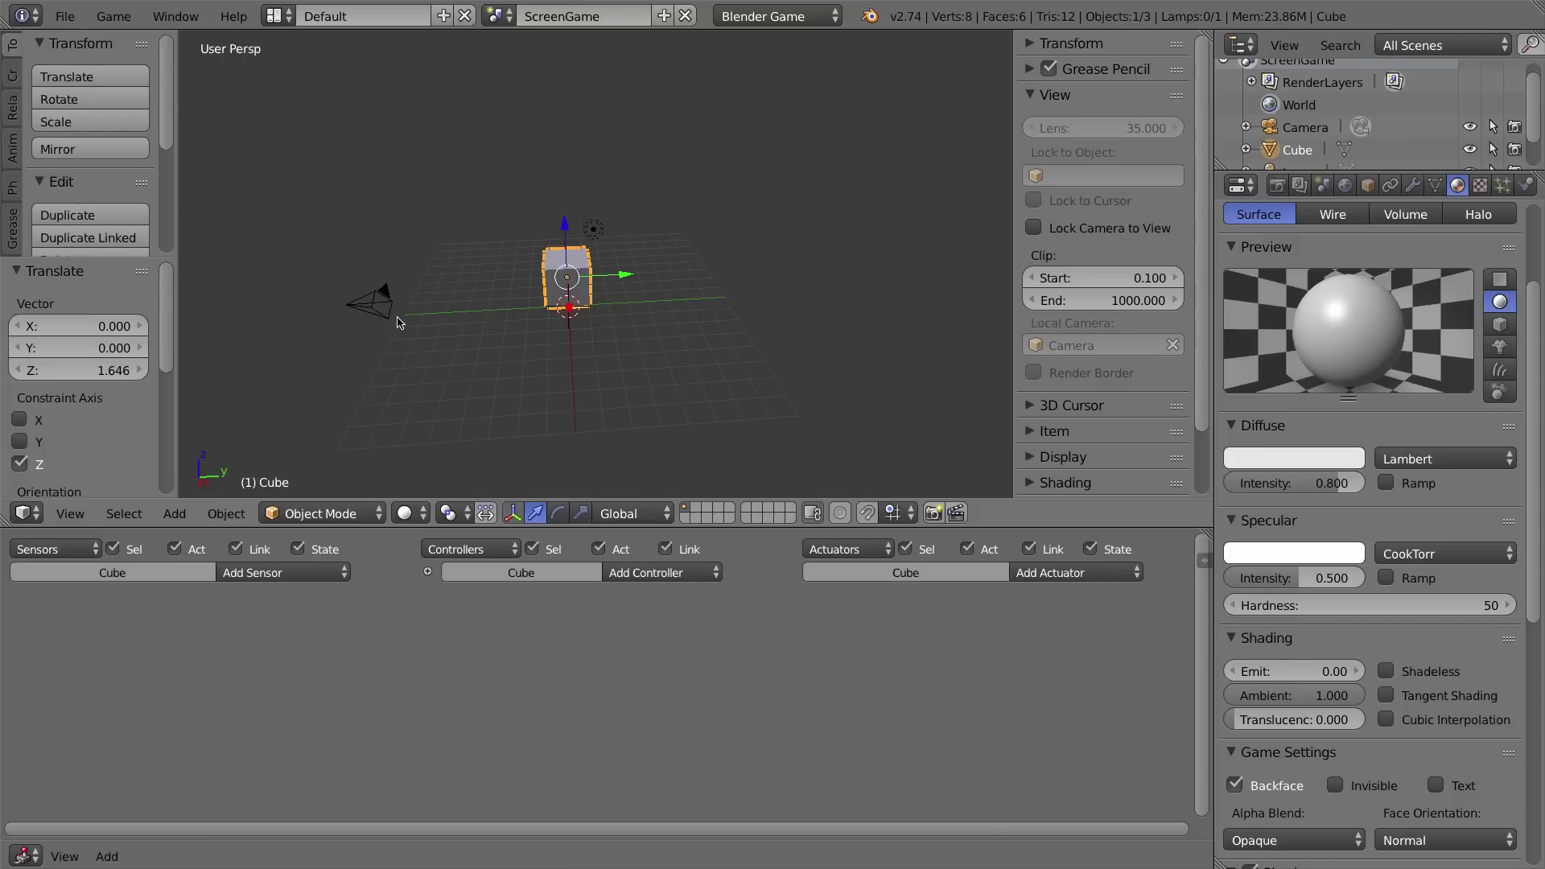
pyautogui.click(1034, 229)
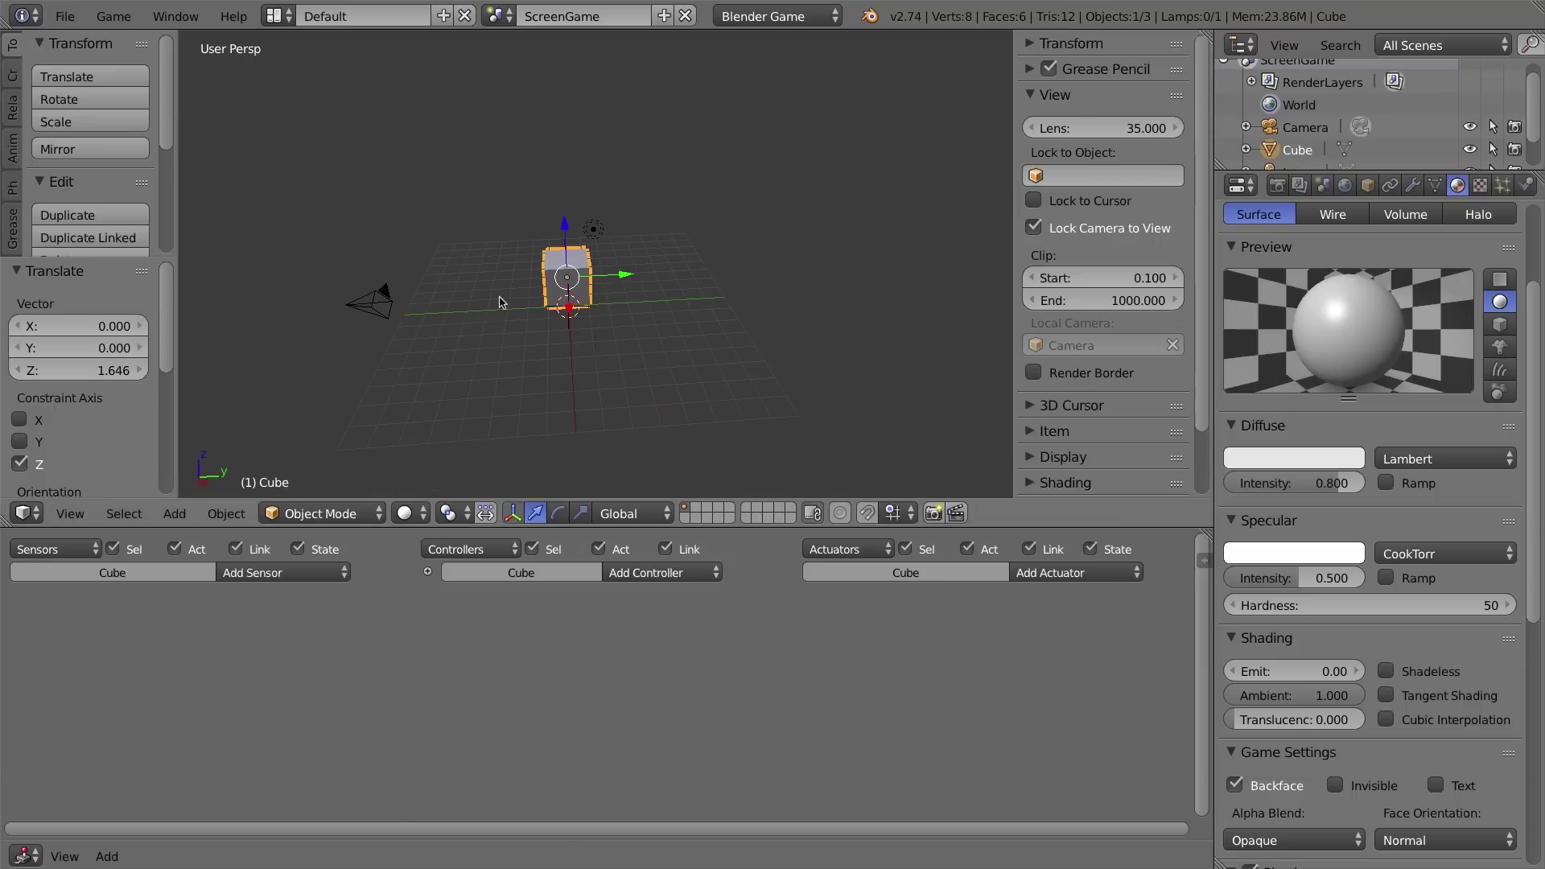
pyautogui.press('KP_0')
pyautogui.moveTo(662, 267); pyautogui.dragTo(565, 287, button='middle')
pyautogui.scroll(-3, 581, 236)
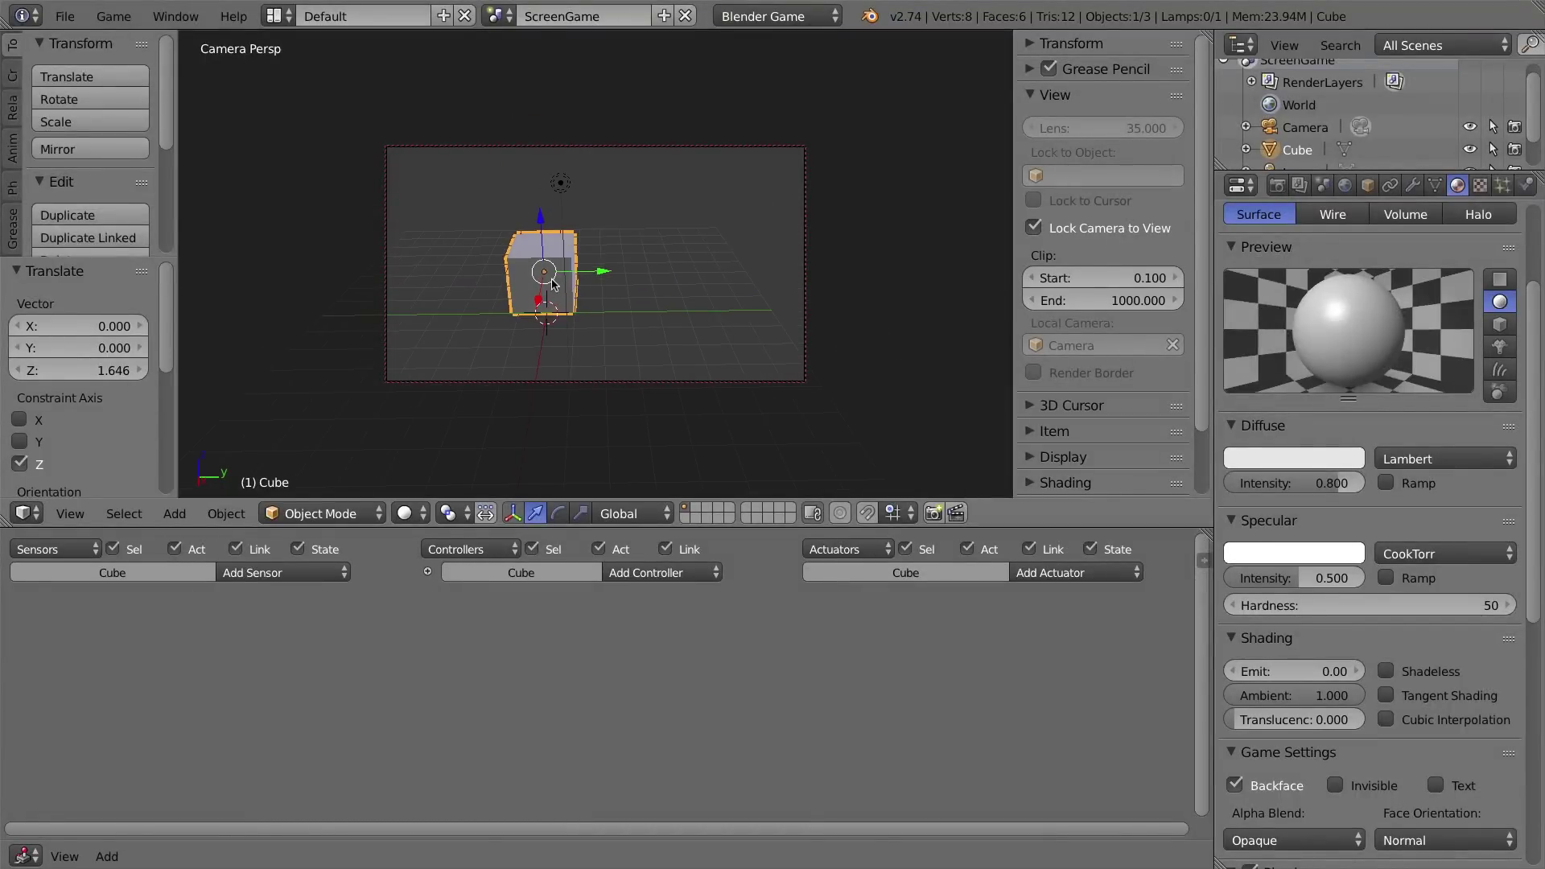
pyautogui.moveTo(564, 283)
pyautogui.mouseDown(button='middle')
pyautogui.moveTo(594, 310)
pyautogui.moveTo(585, 285)
pyautogui.mouseUp(button='middle')
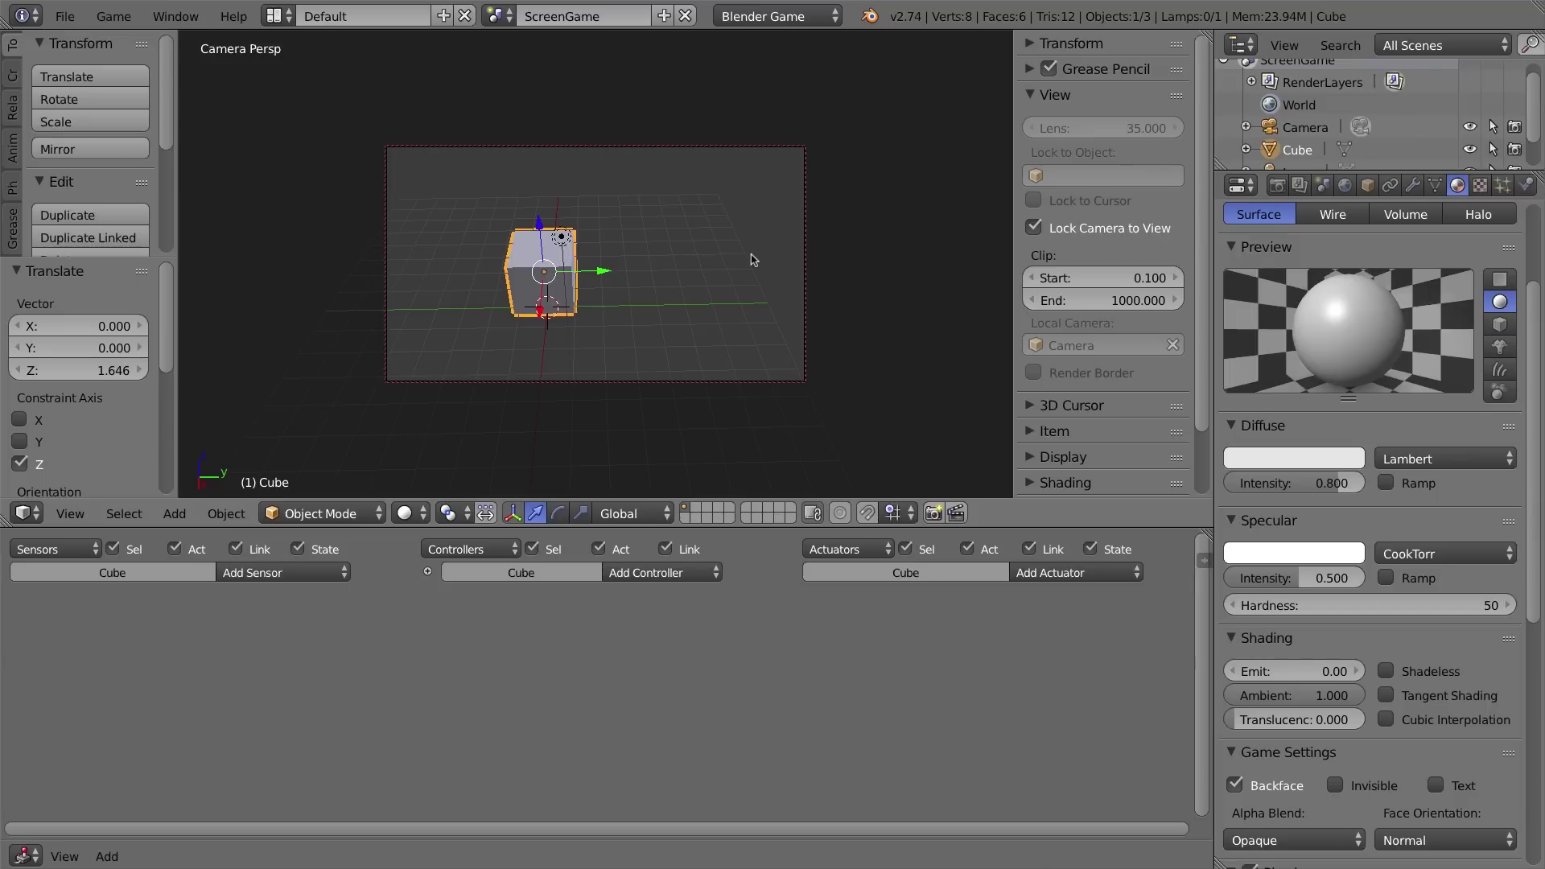
pyautogui.press('KP_0')
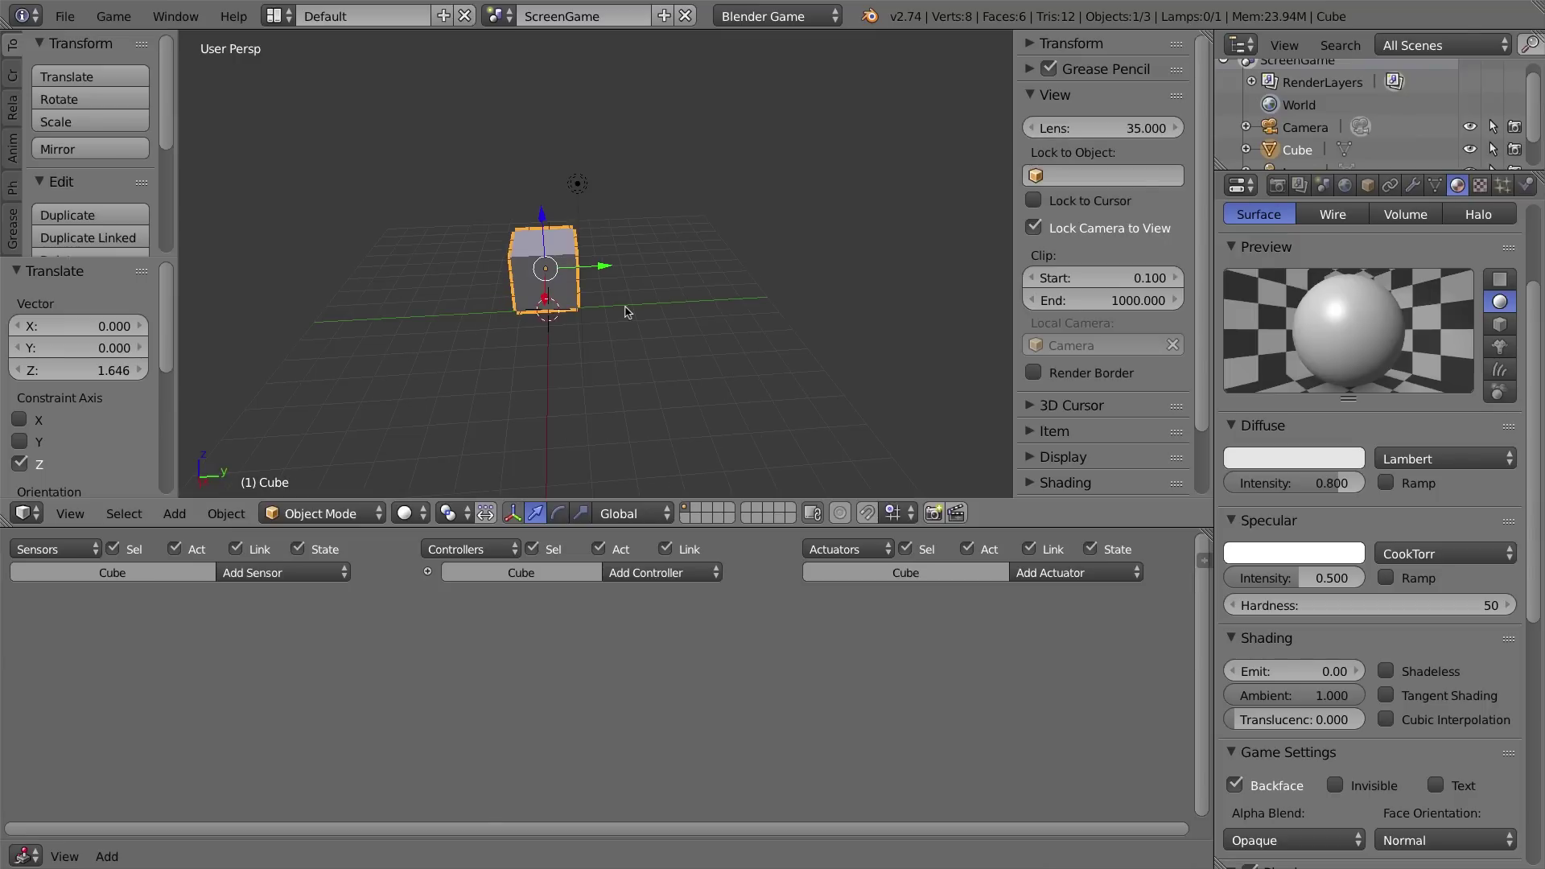
# Add a plane under the cube and scale it by about 12.8 as the floor.
pyautogui.press('KP_6')
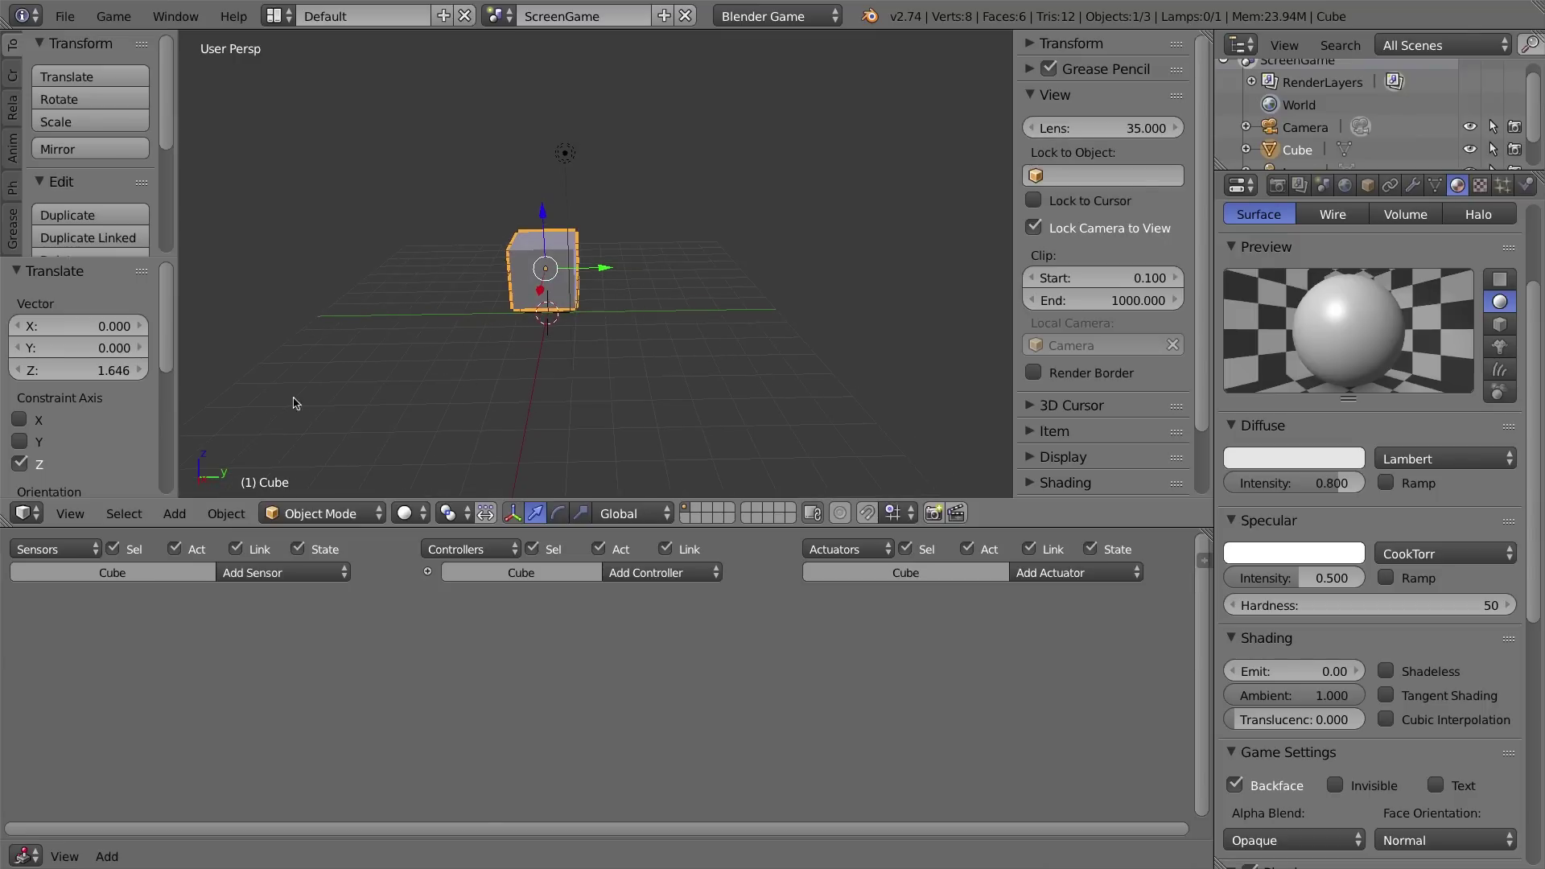
pyautogui.hotkey('shift', 'a')
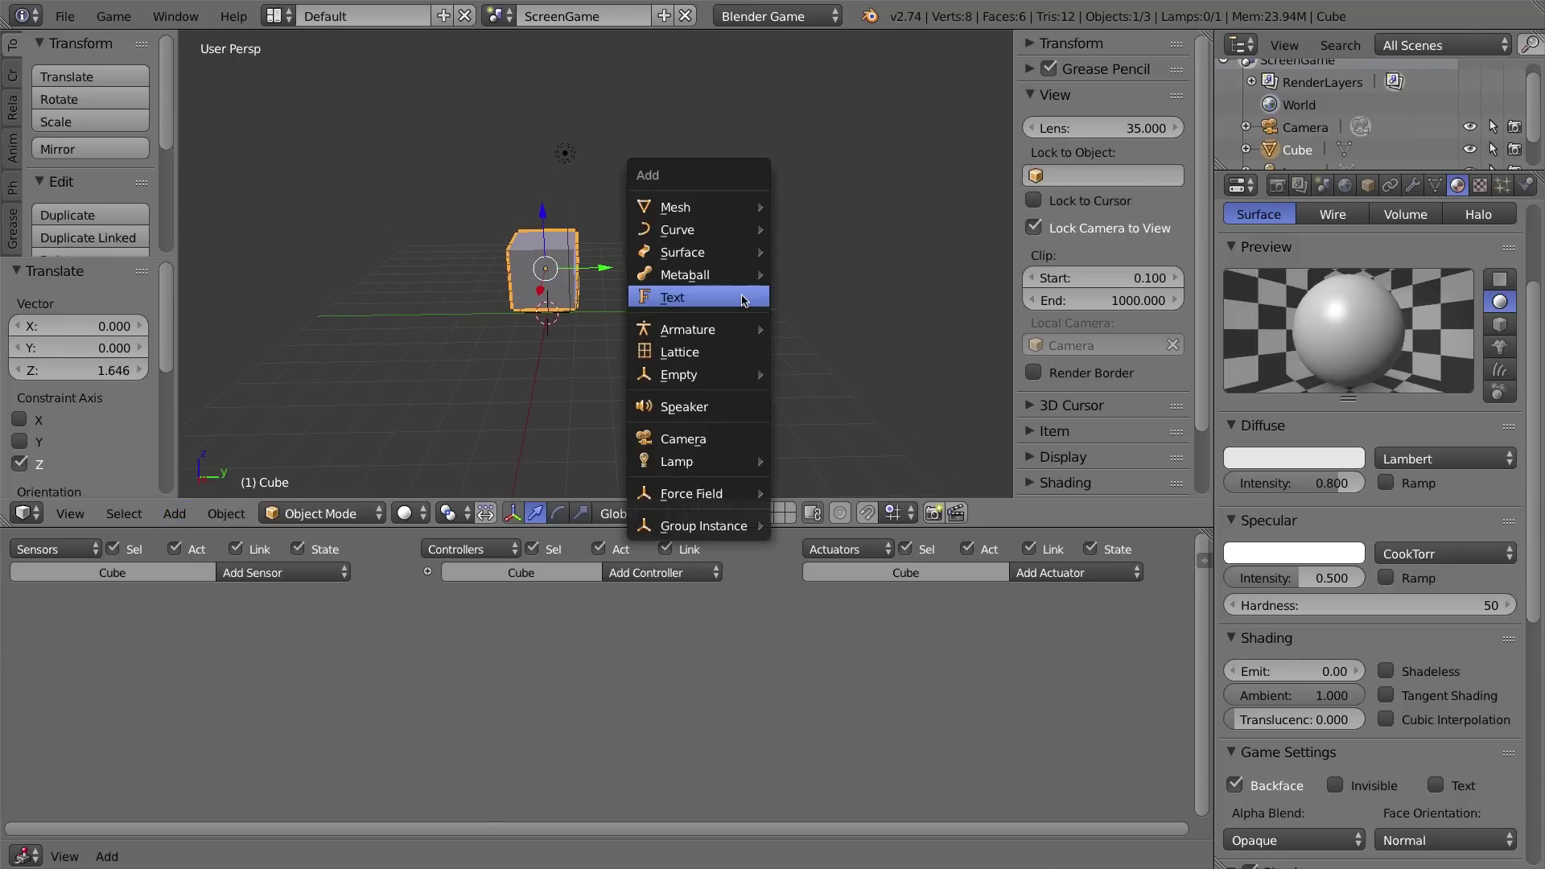
pyautogui.moveTo(713, 208)
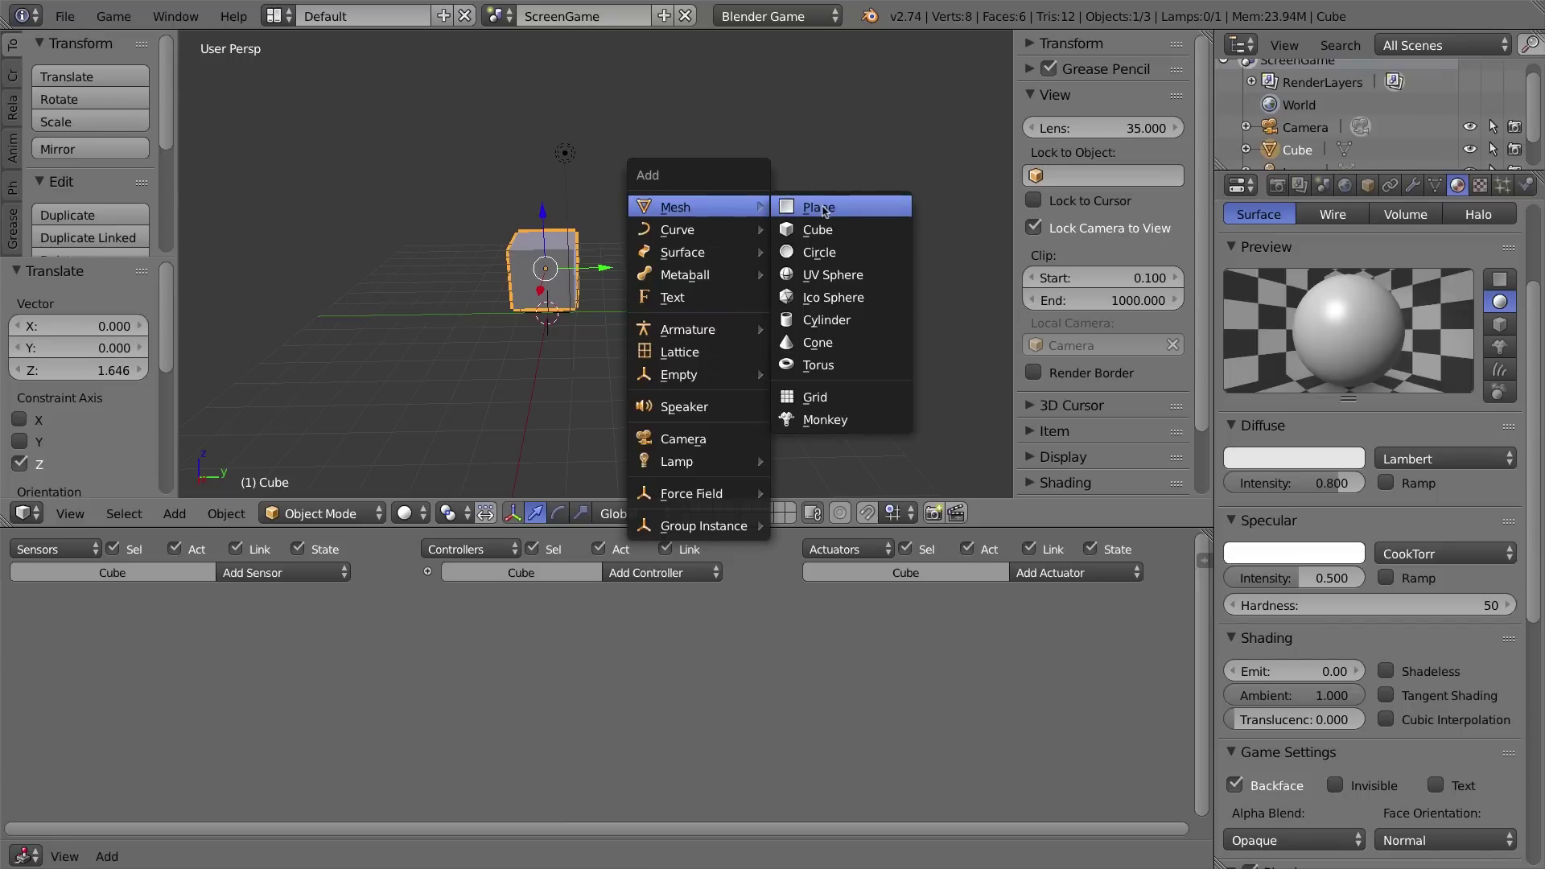
pyautogui.click(819, 209)
pyautogui.moveTo(544, 314); pyautogui.dragTo(545, 343, button='middle')
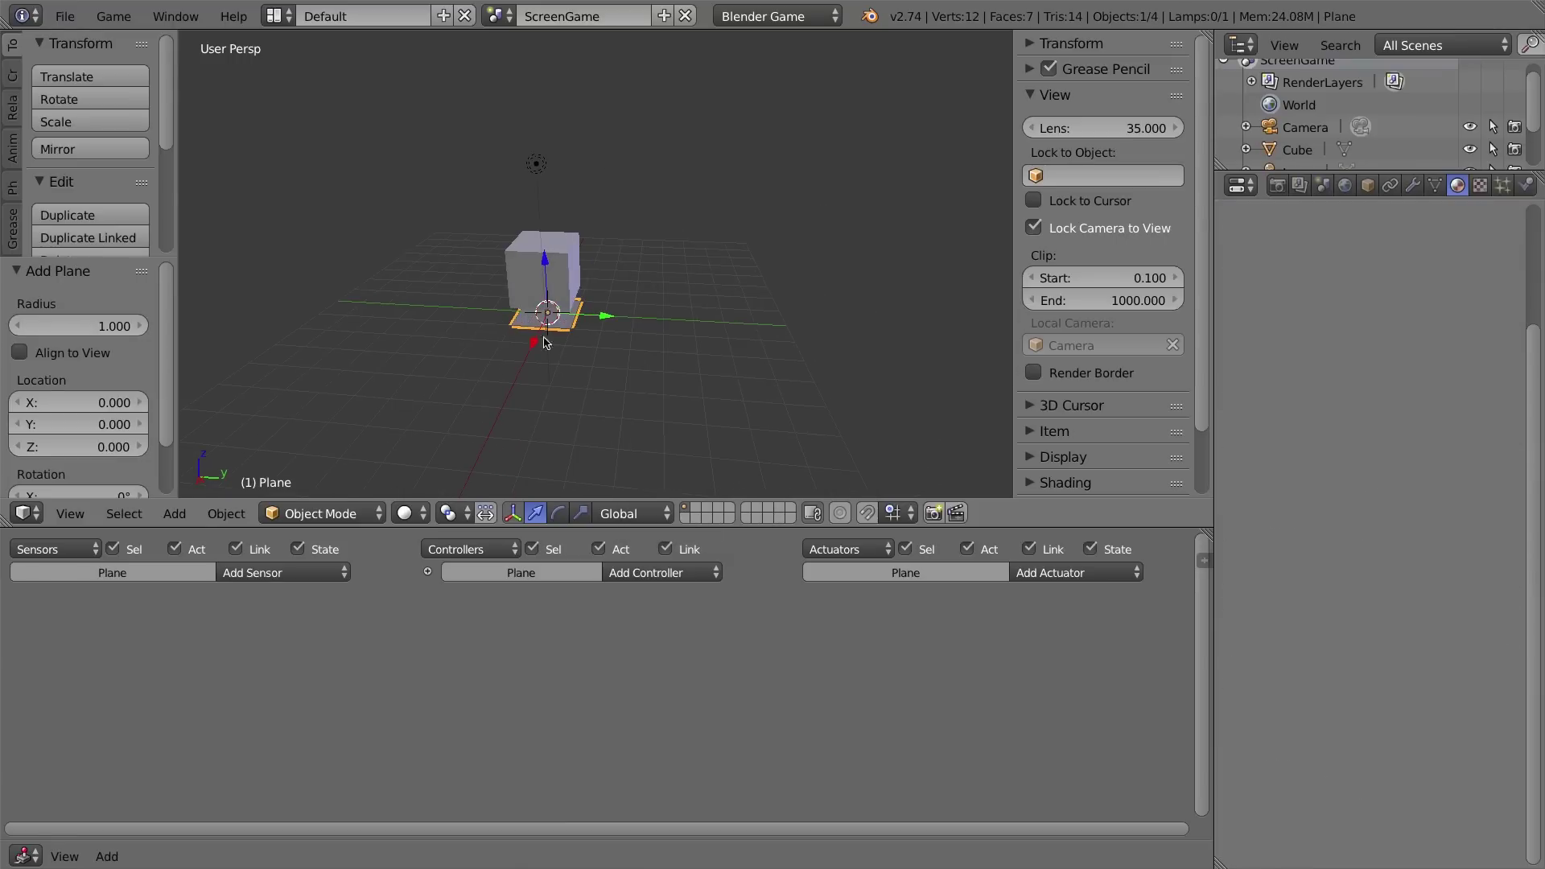
pyautogui.press('s')
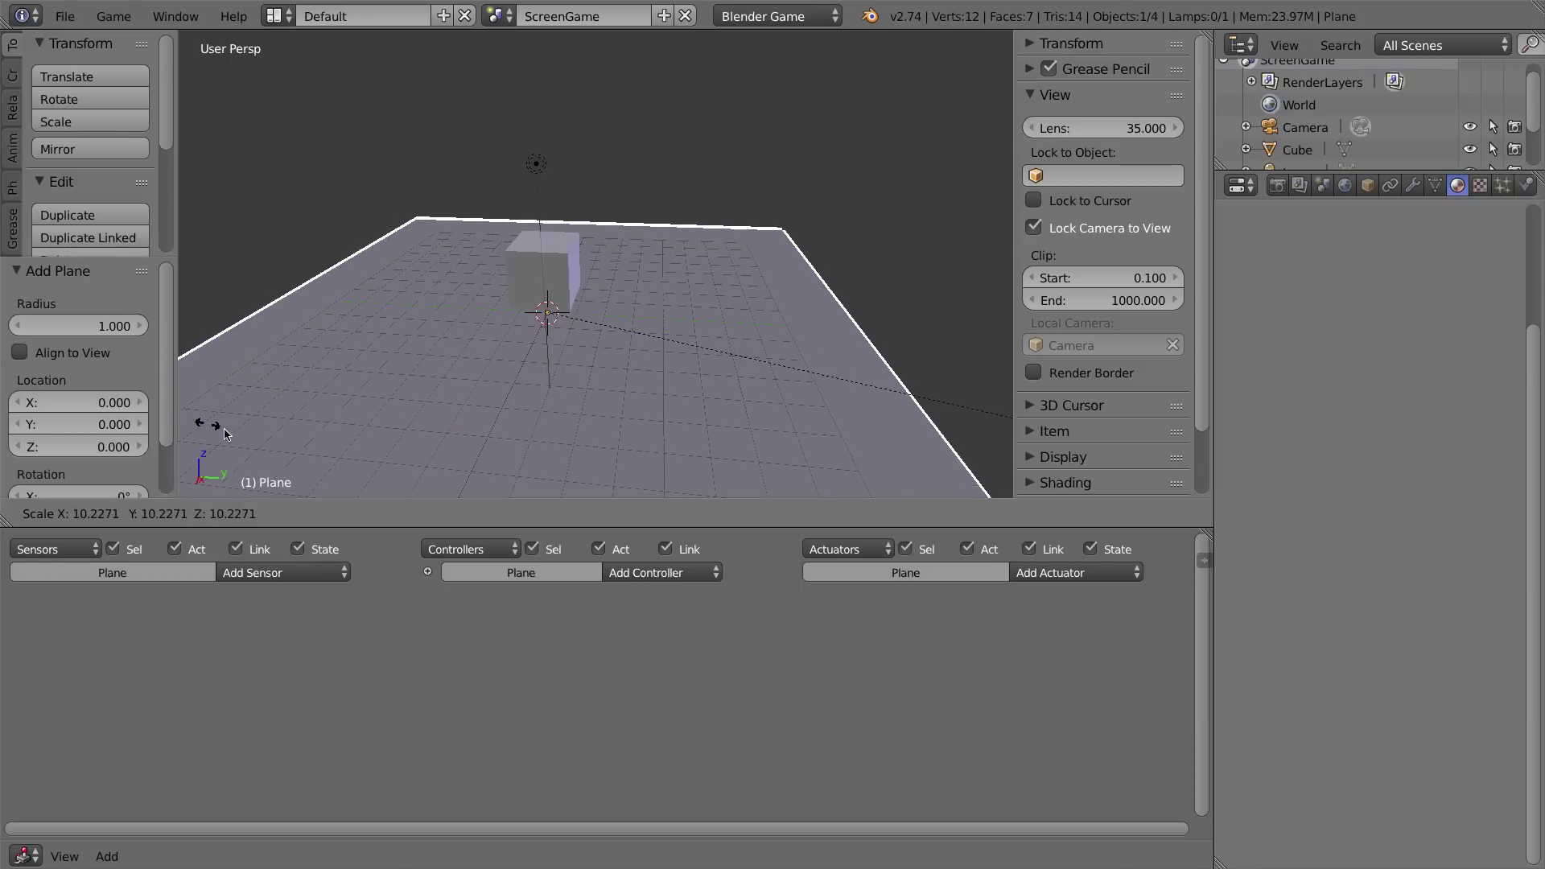
pyautogui.click(336, 445)
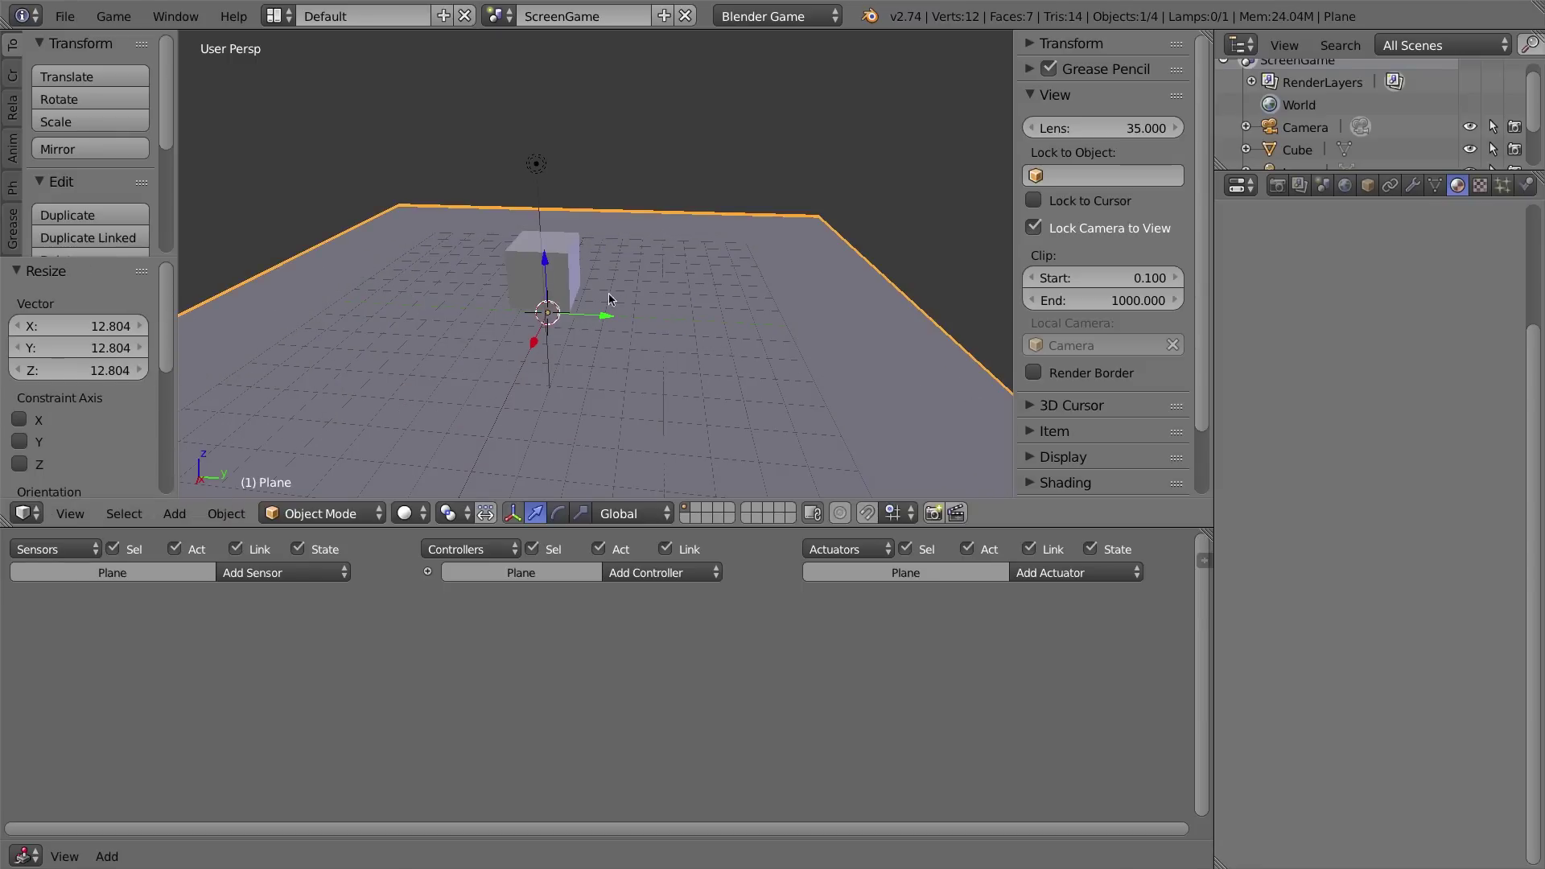
pyautogui.moveTo(609, 299); pyautogui.dragTo(643, 331, button='middle')
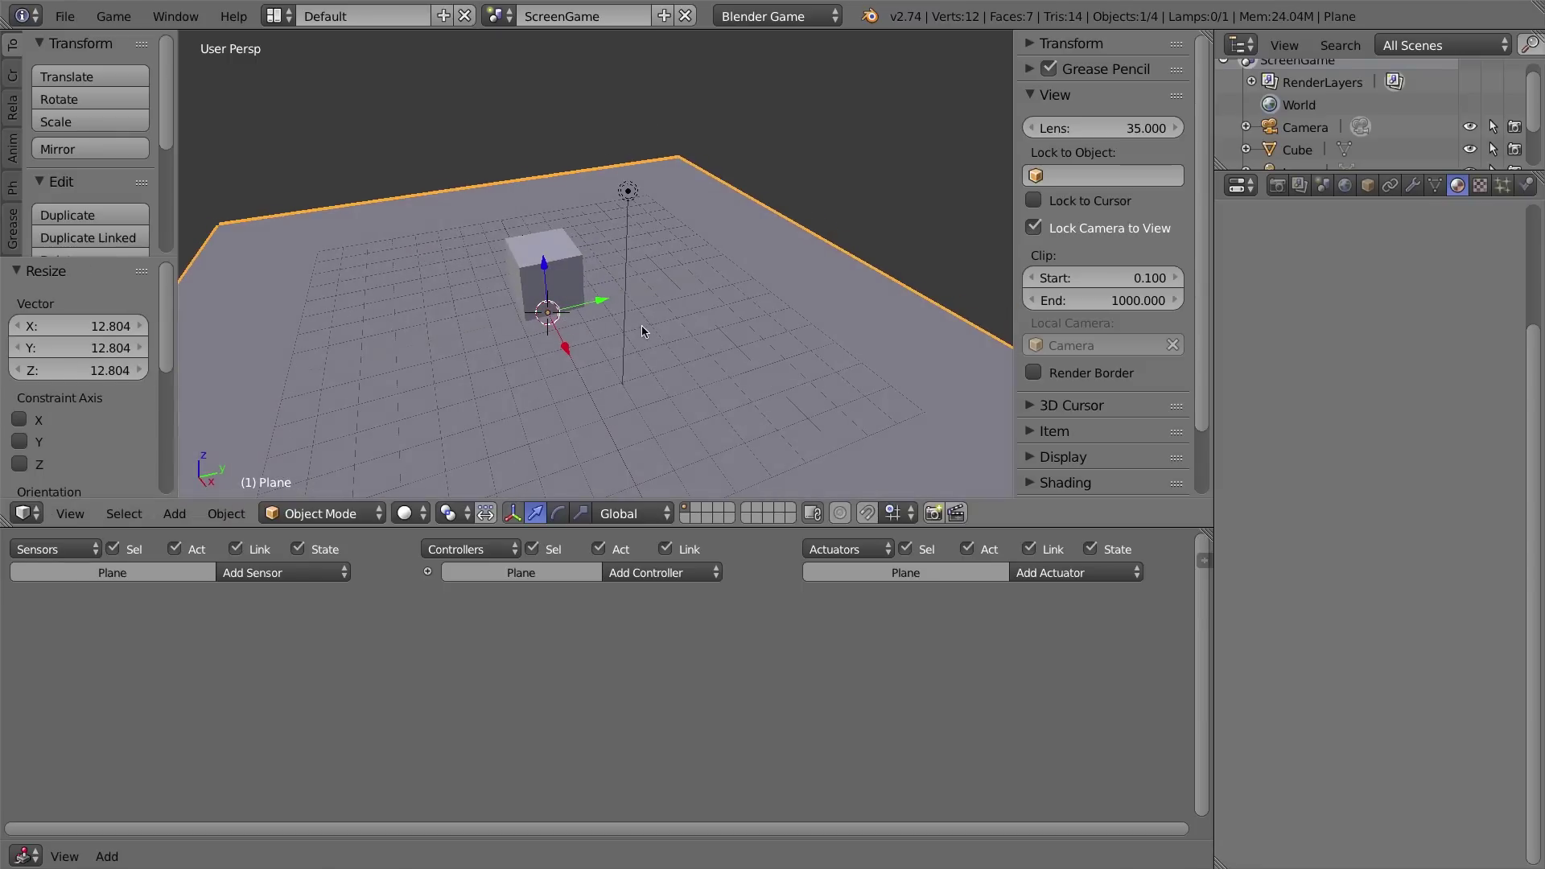
pyautogui.rightClick(550, 246)
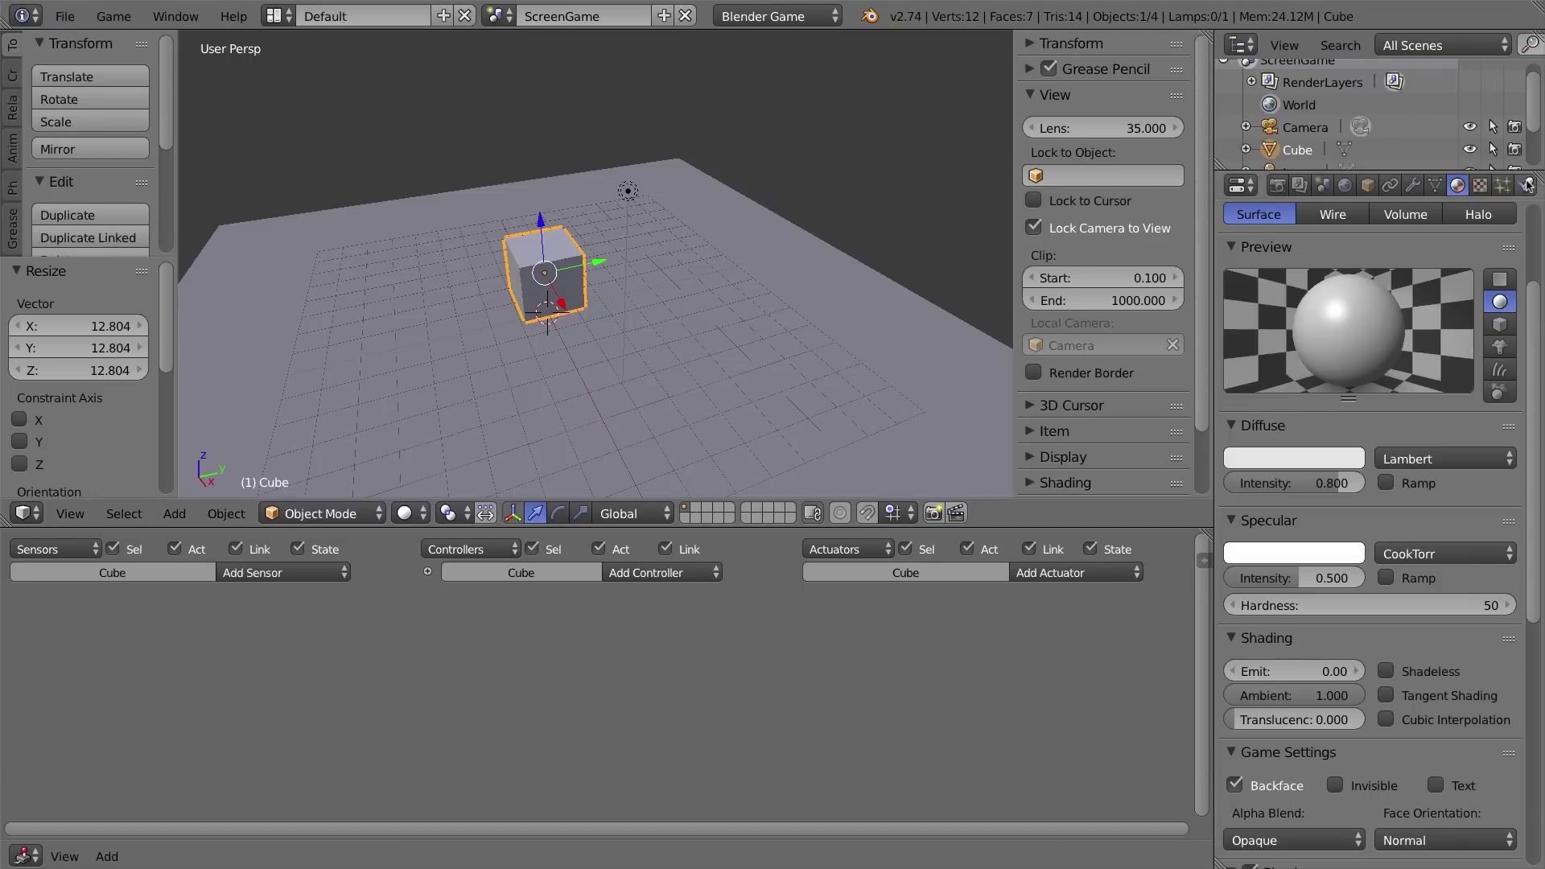
pyautogui.click(1526, 185)
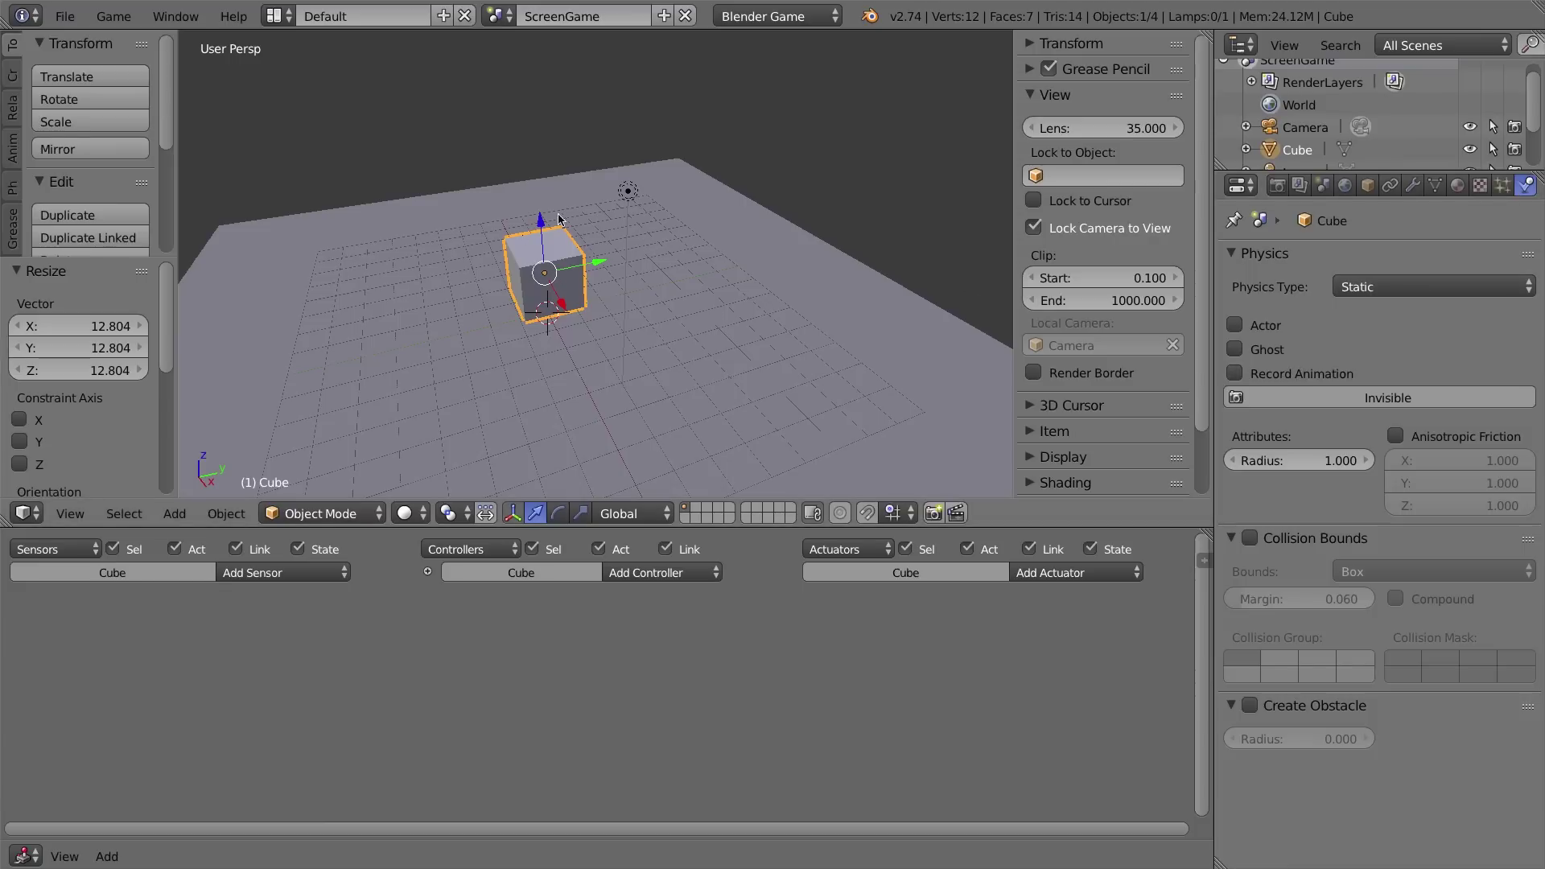
# Change the Cube's Physics Type from Static to Character in the Physics properties.
pyautogui.moveTo(570, 283); pyautogui.dragTo(604, 269, button='middle')
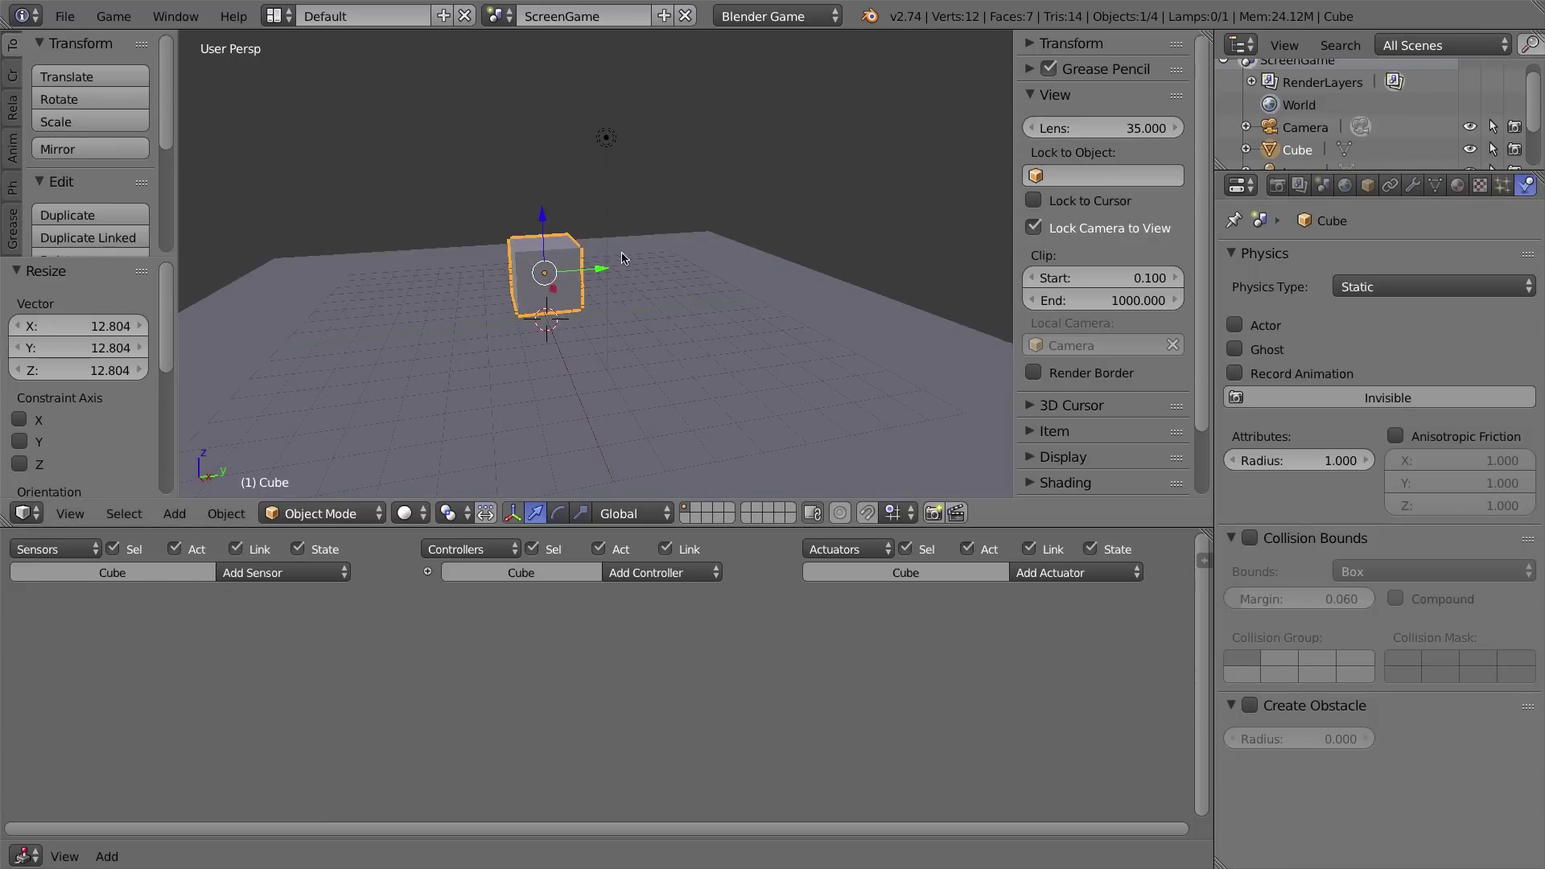
pyautogui.click(1410, 288)
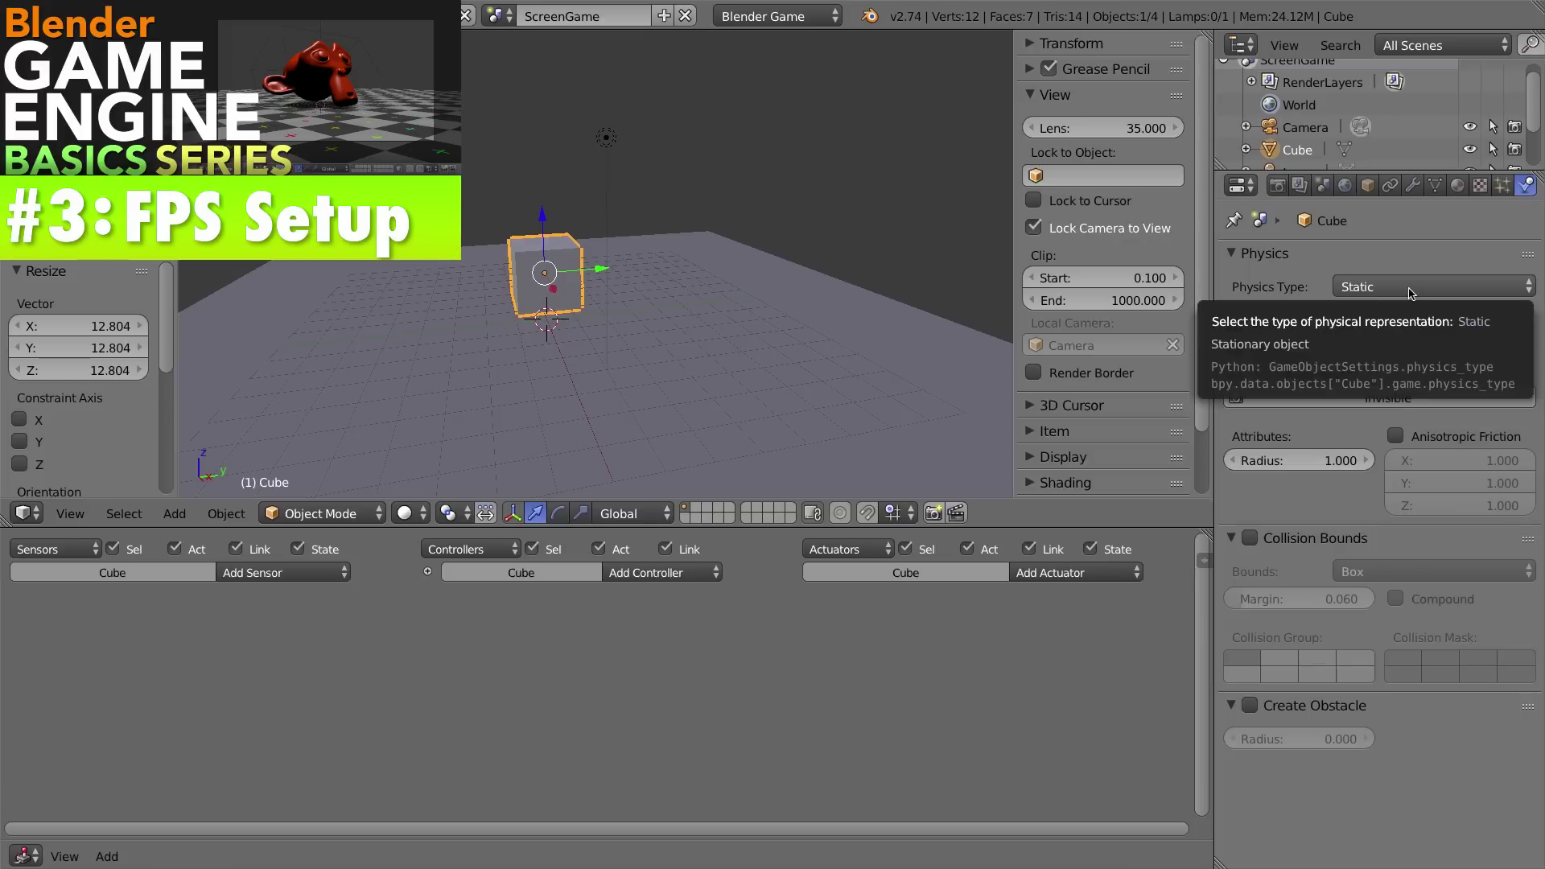
pyautogui.click(1370, 288)
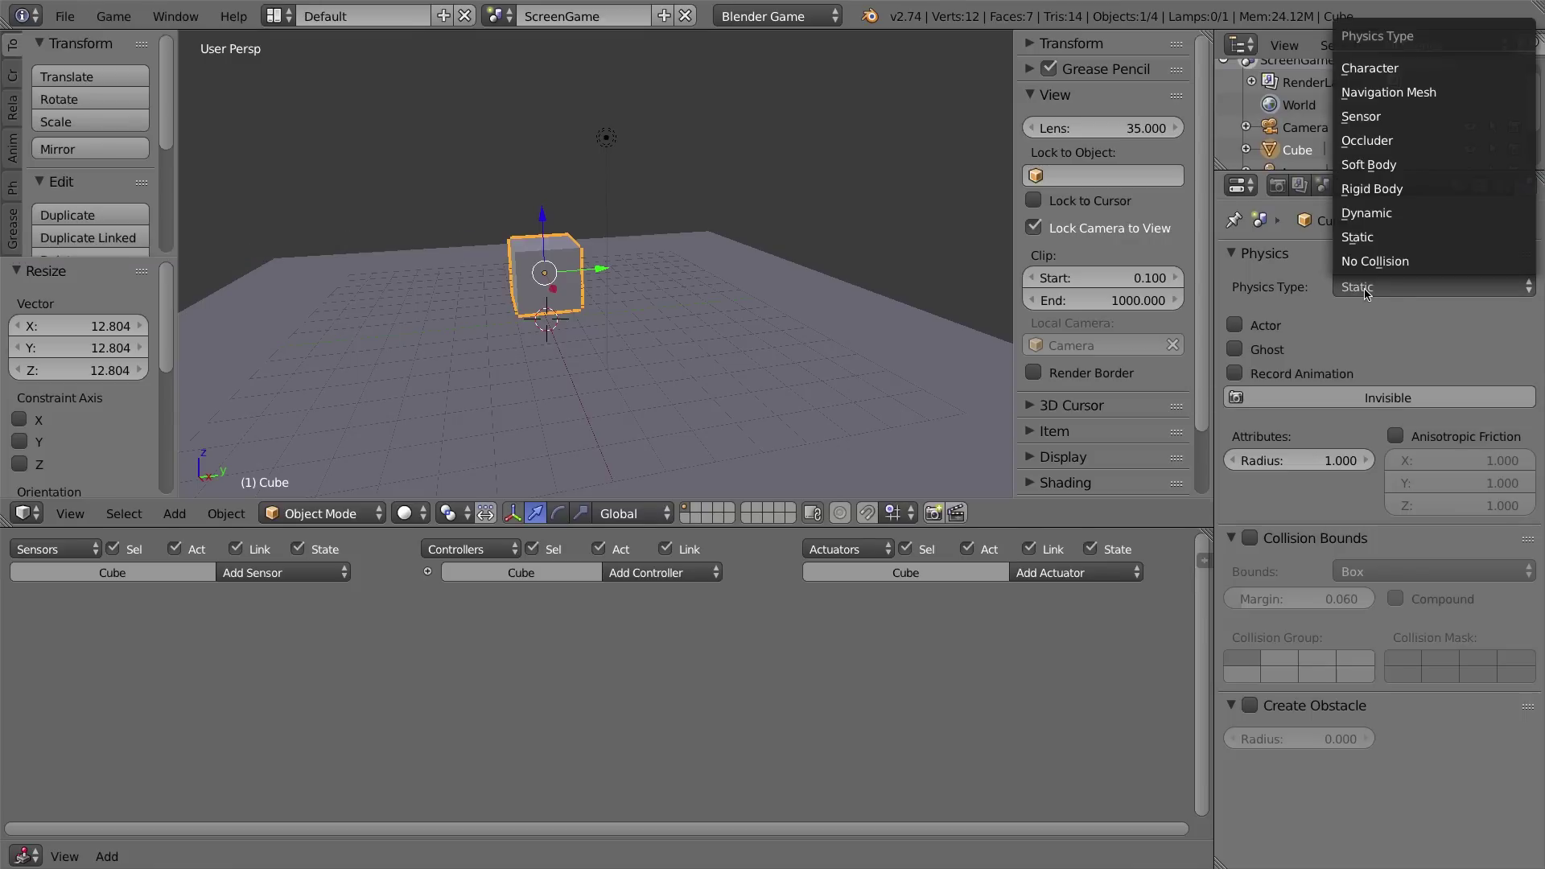
pyautogui.click(1352, 293)
pyautogui.click(1371, 289)
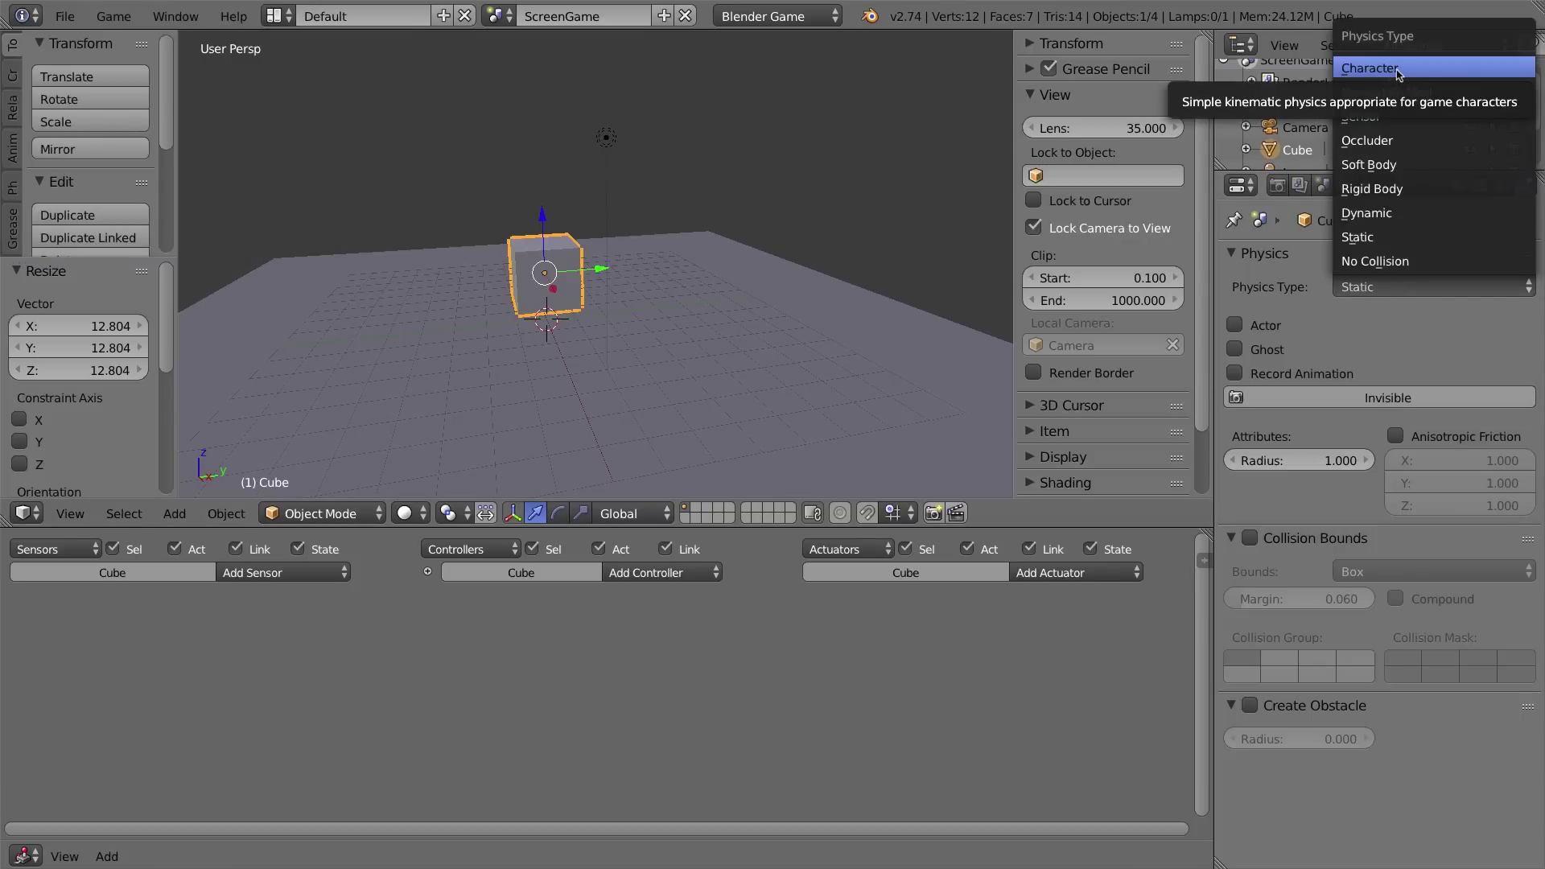
pyautogui.click(1397, 72)
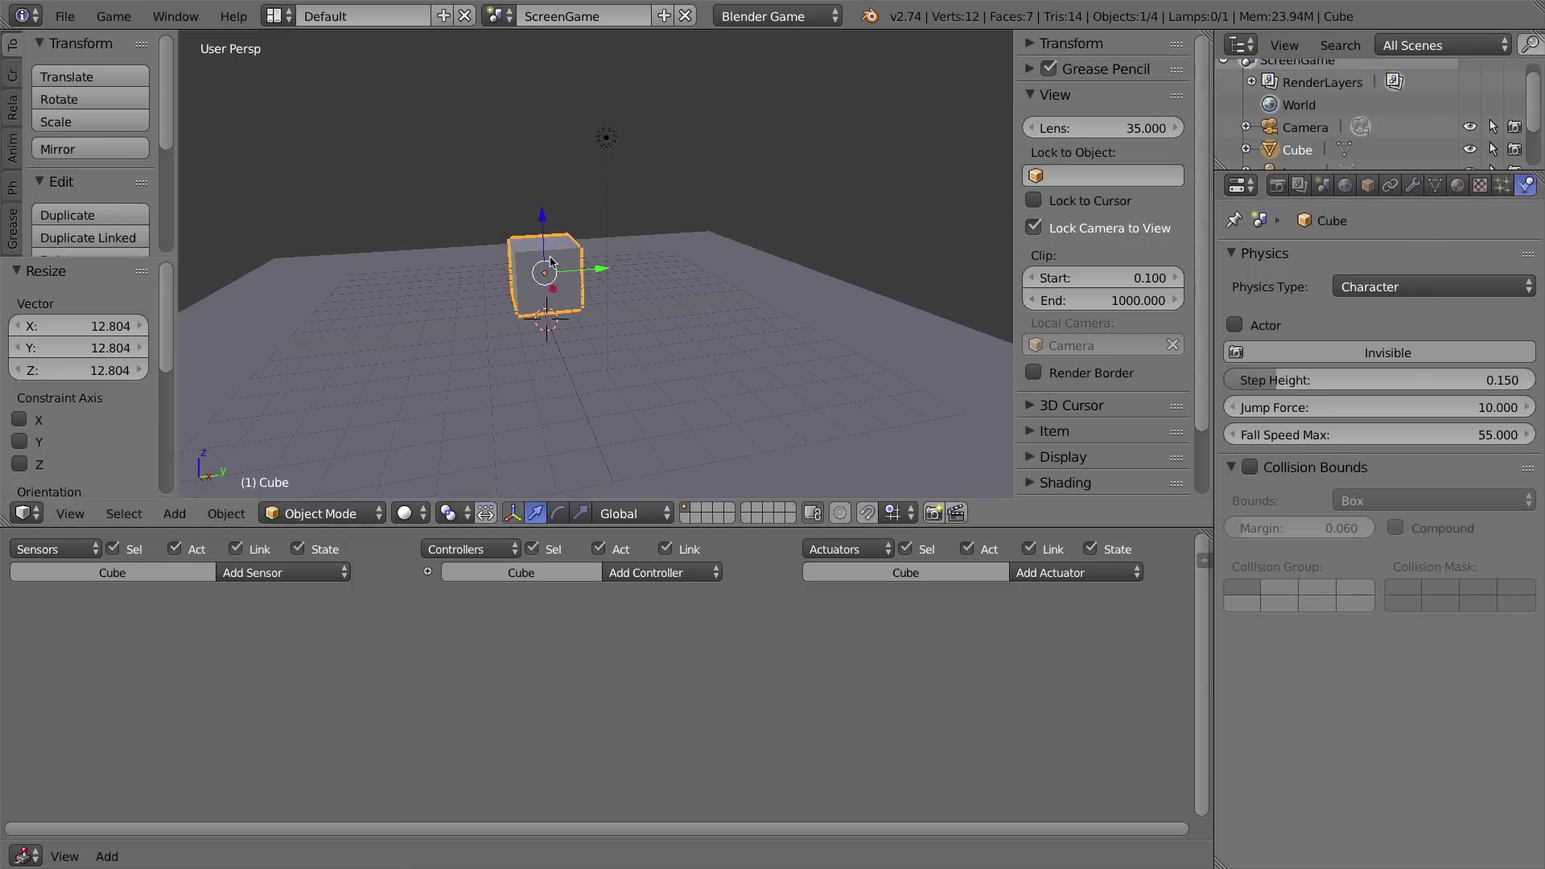
# Add a Keyboard sensor and a Motion actuator to the Cube's logic.
pyautogui.moveTo(537, 280); pyautogui.dragTo(547, 292, button='middle')
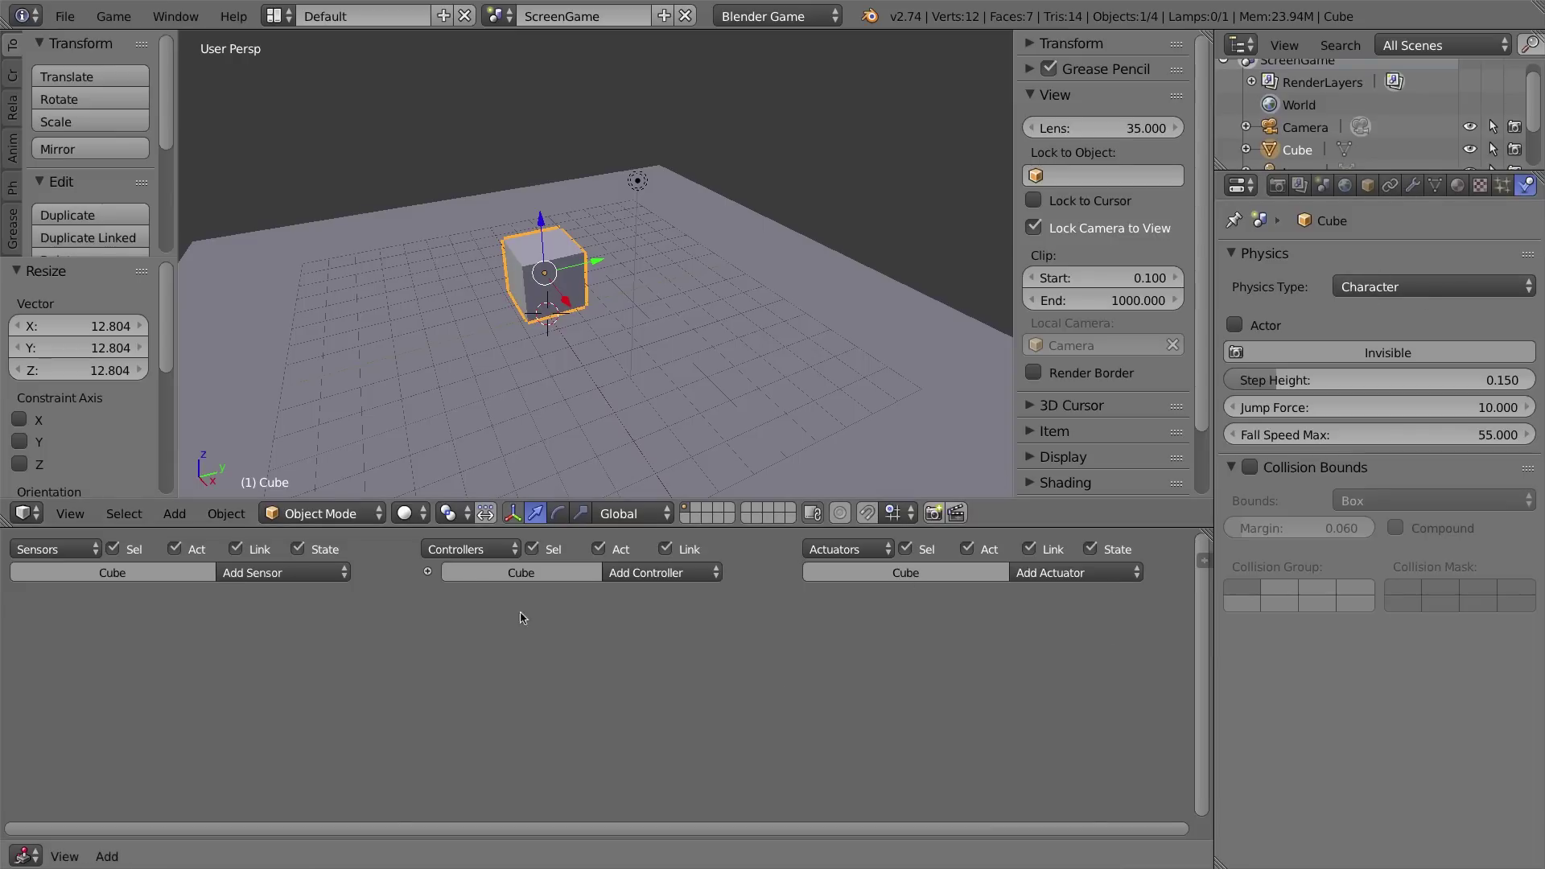
pyautogui.click(322, 573)
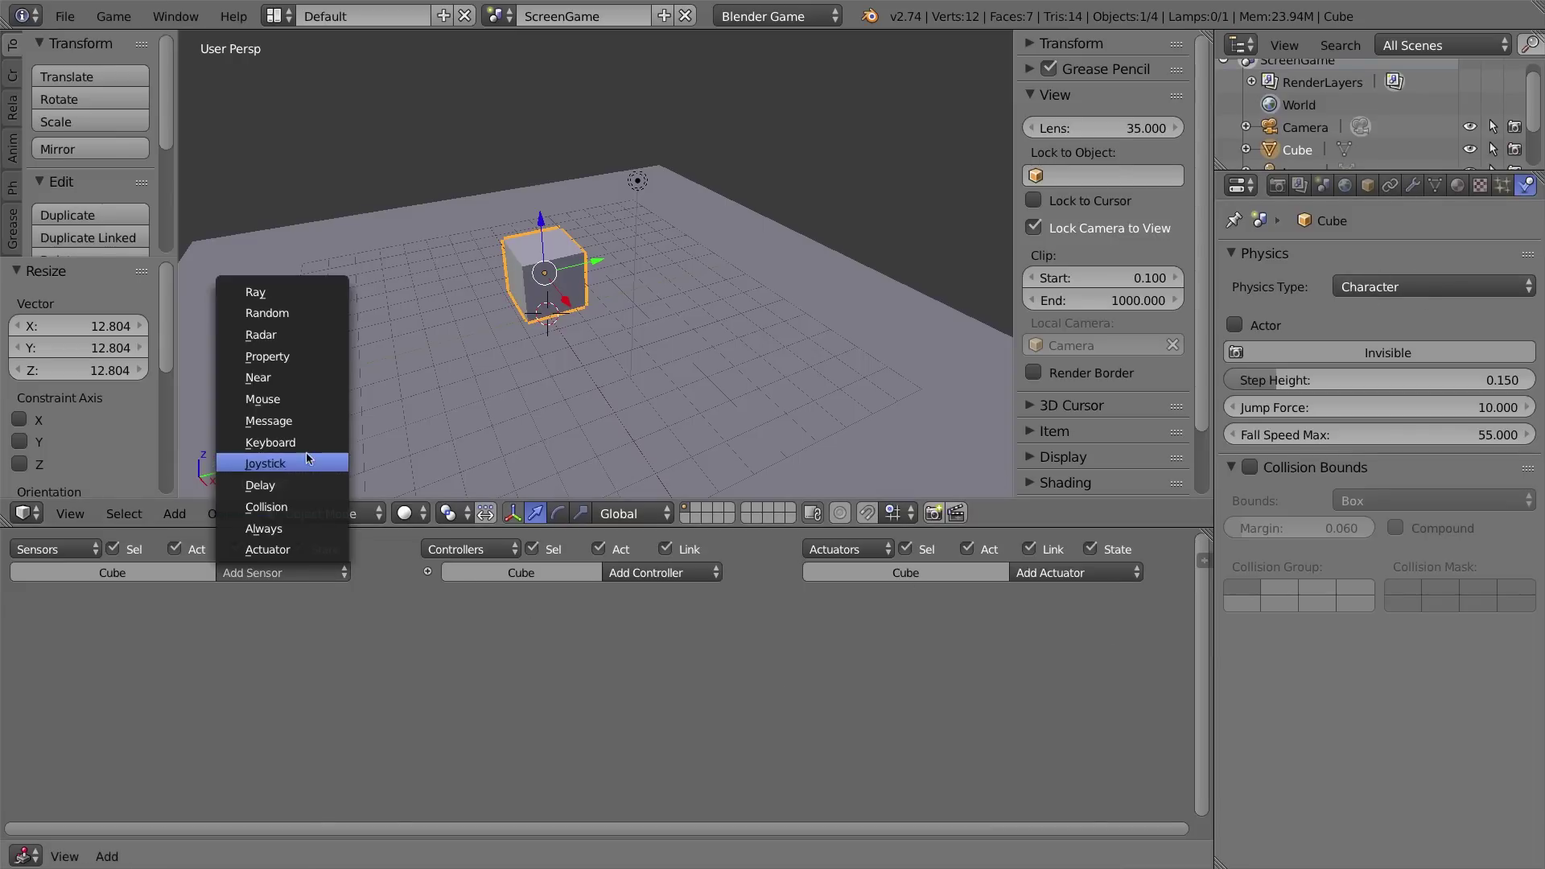
pyautogui.click(290, 442)
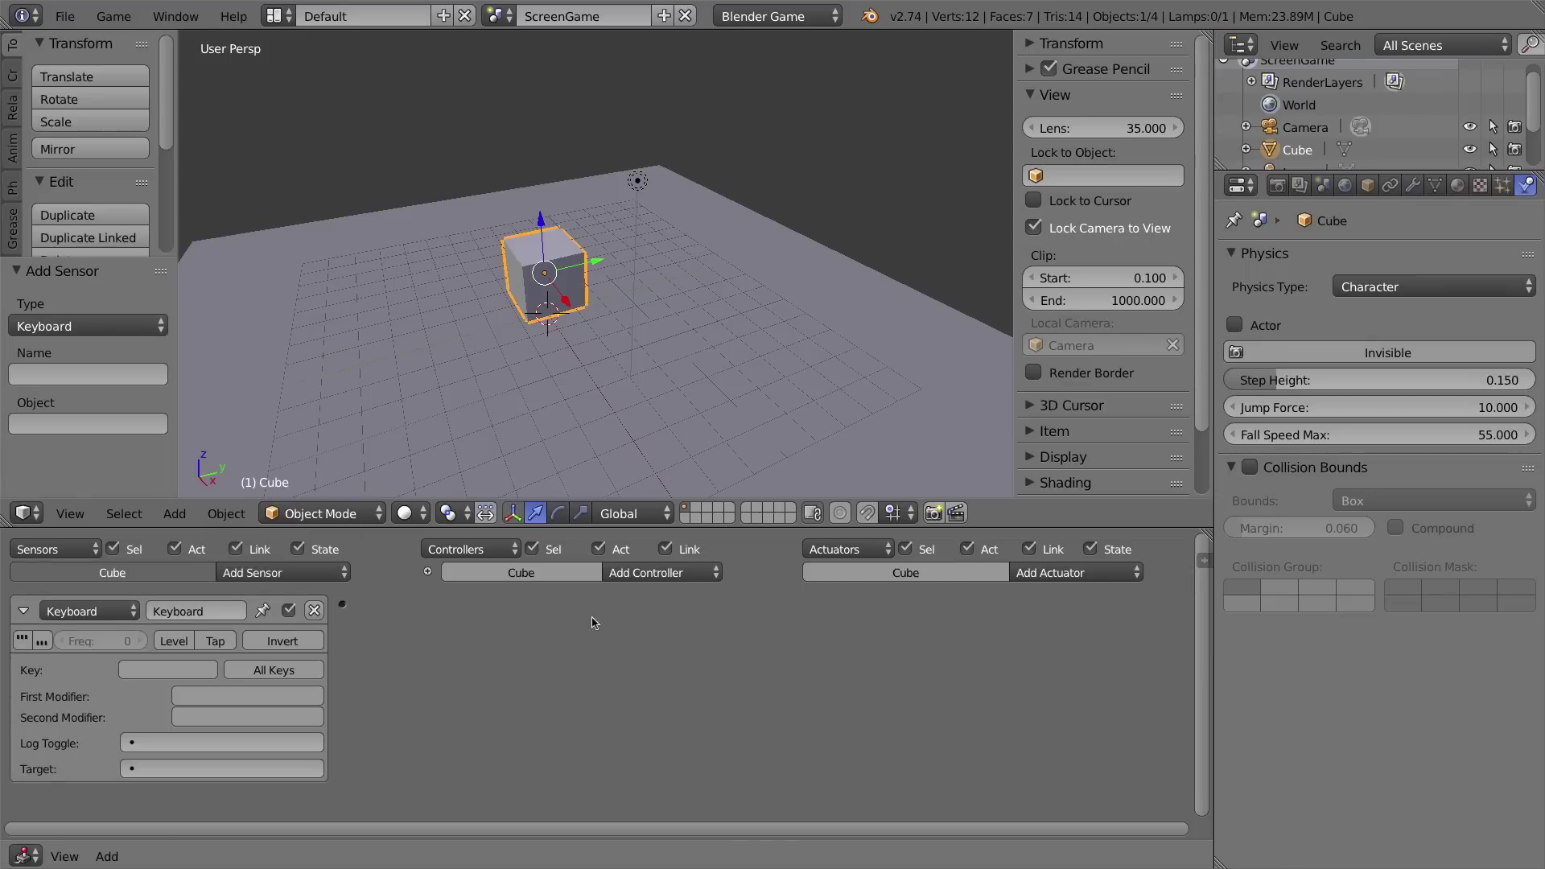
pyautogui.click(1078, 577)
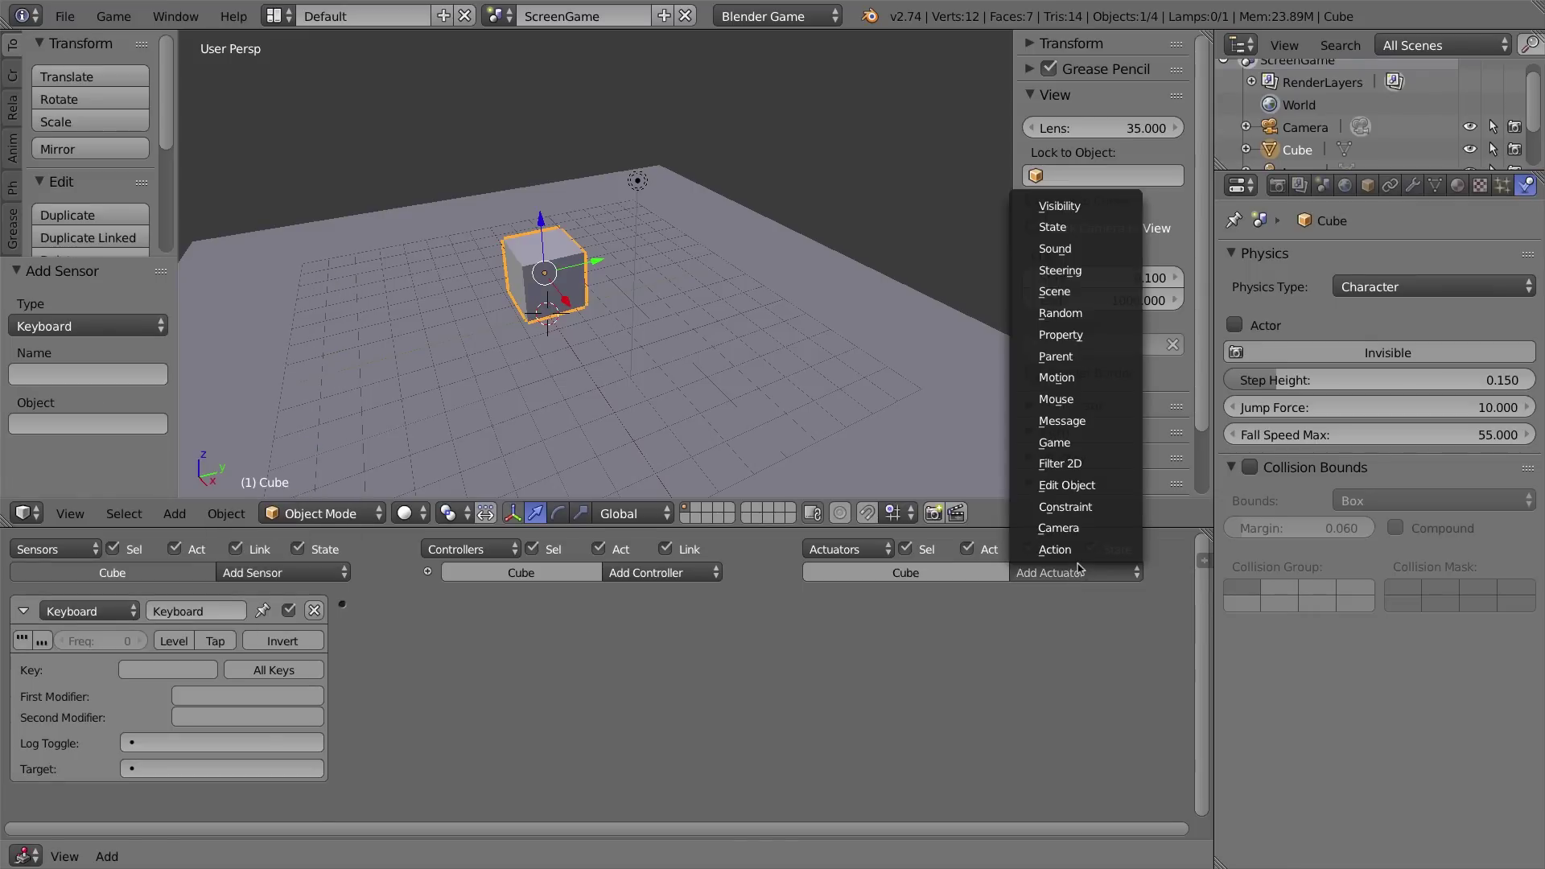
pyautogui.click(1056, 377)
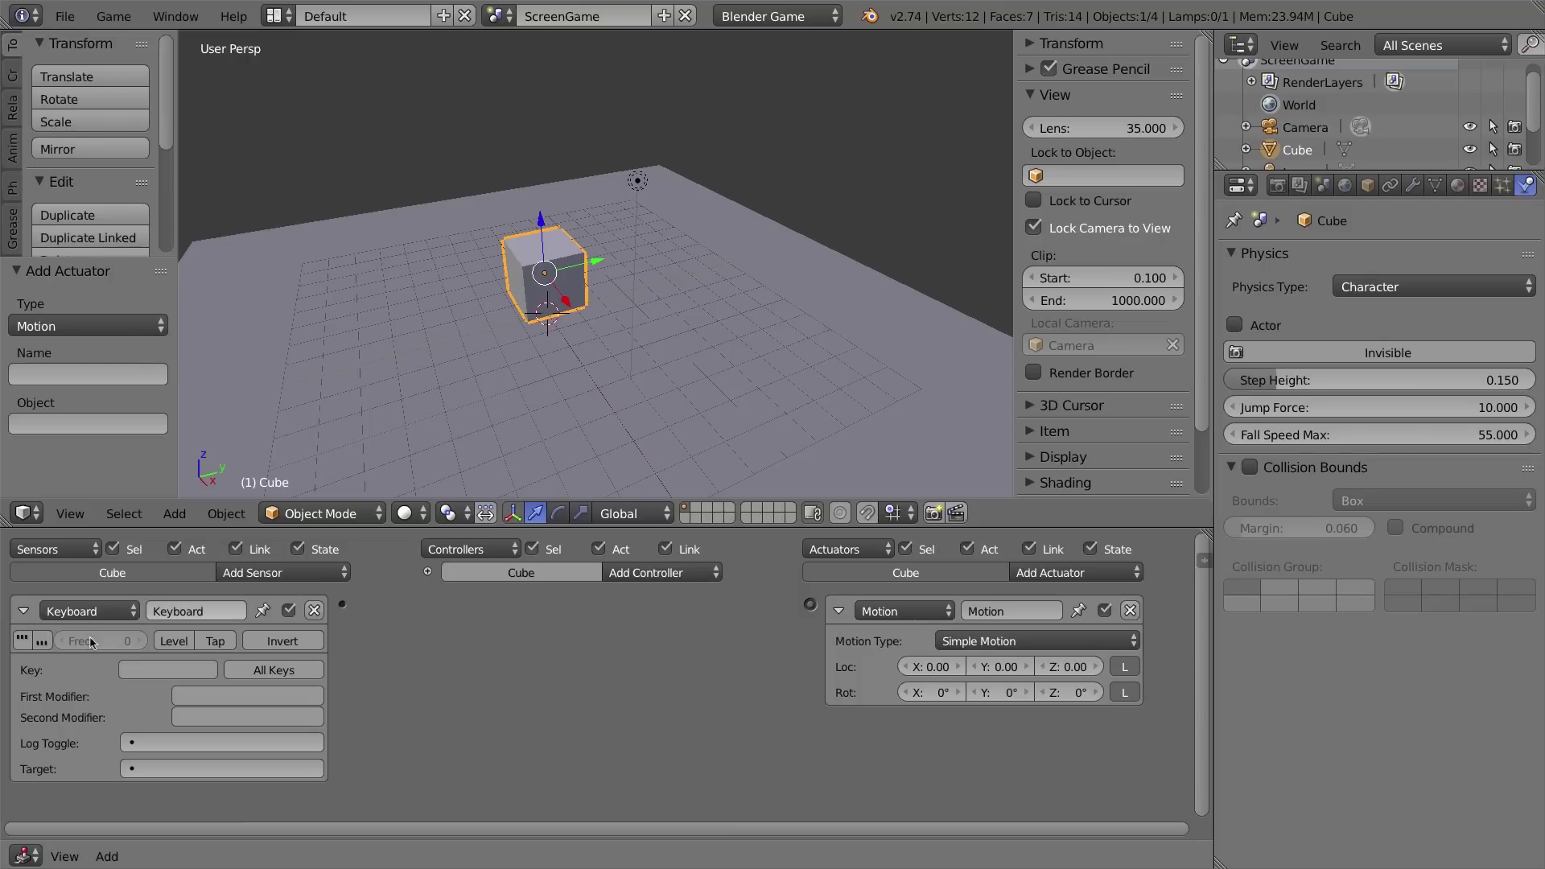
# Set the Keyboard sensor's key to the Right Arrow instead of the Up Arrow.
pyautogui.click(169, 672)
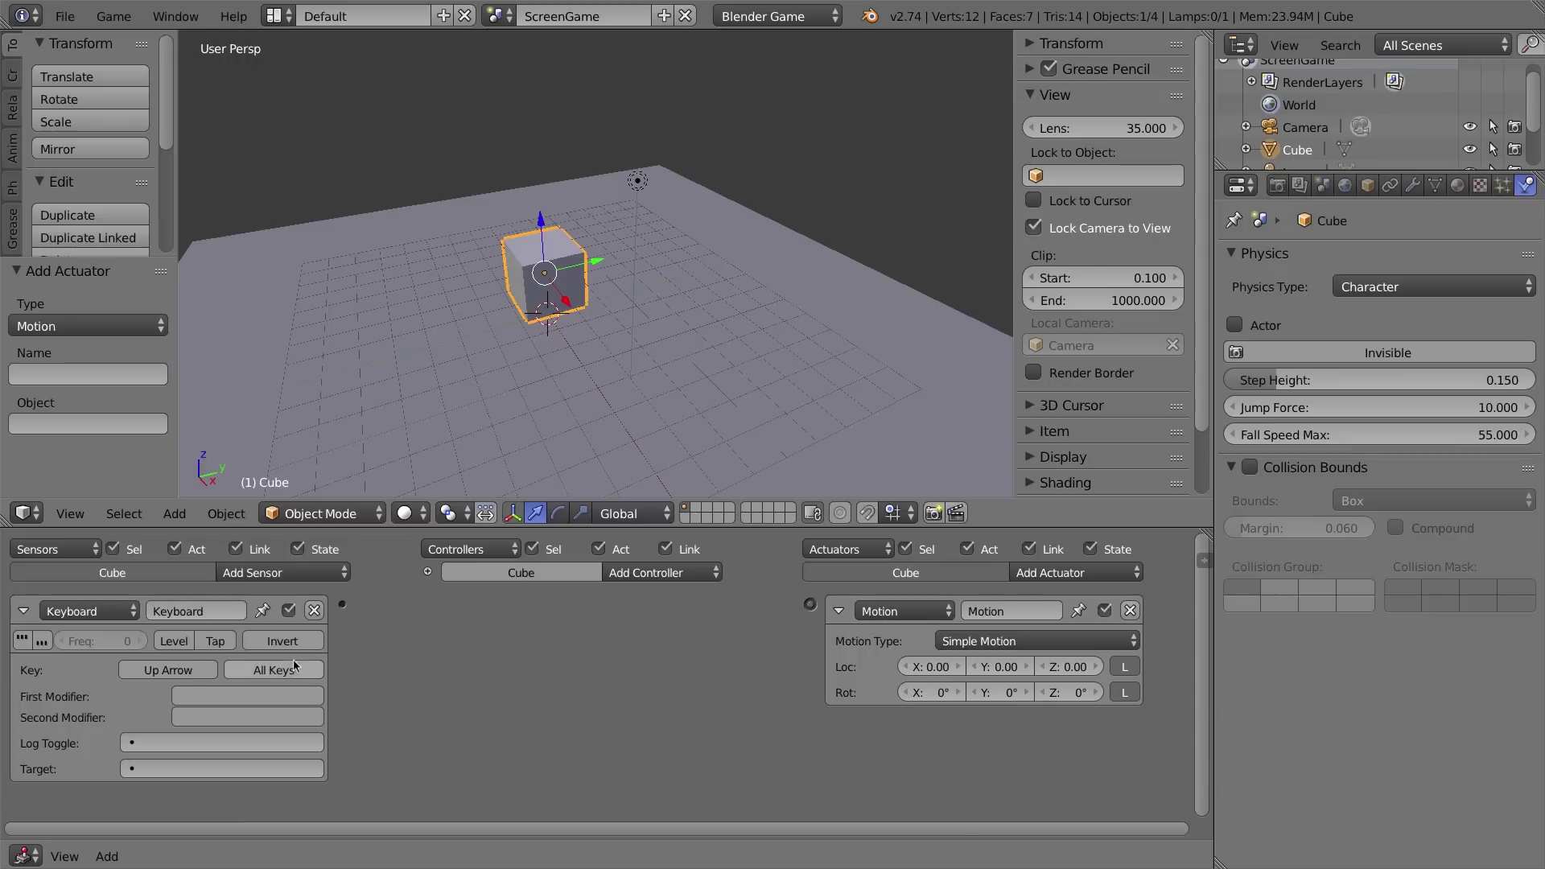
pyautogui.press('Up')
pyautogui.moveTo(499, 296); pyautogui.dragTo(553, 226, button='middle')
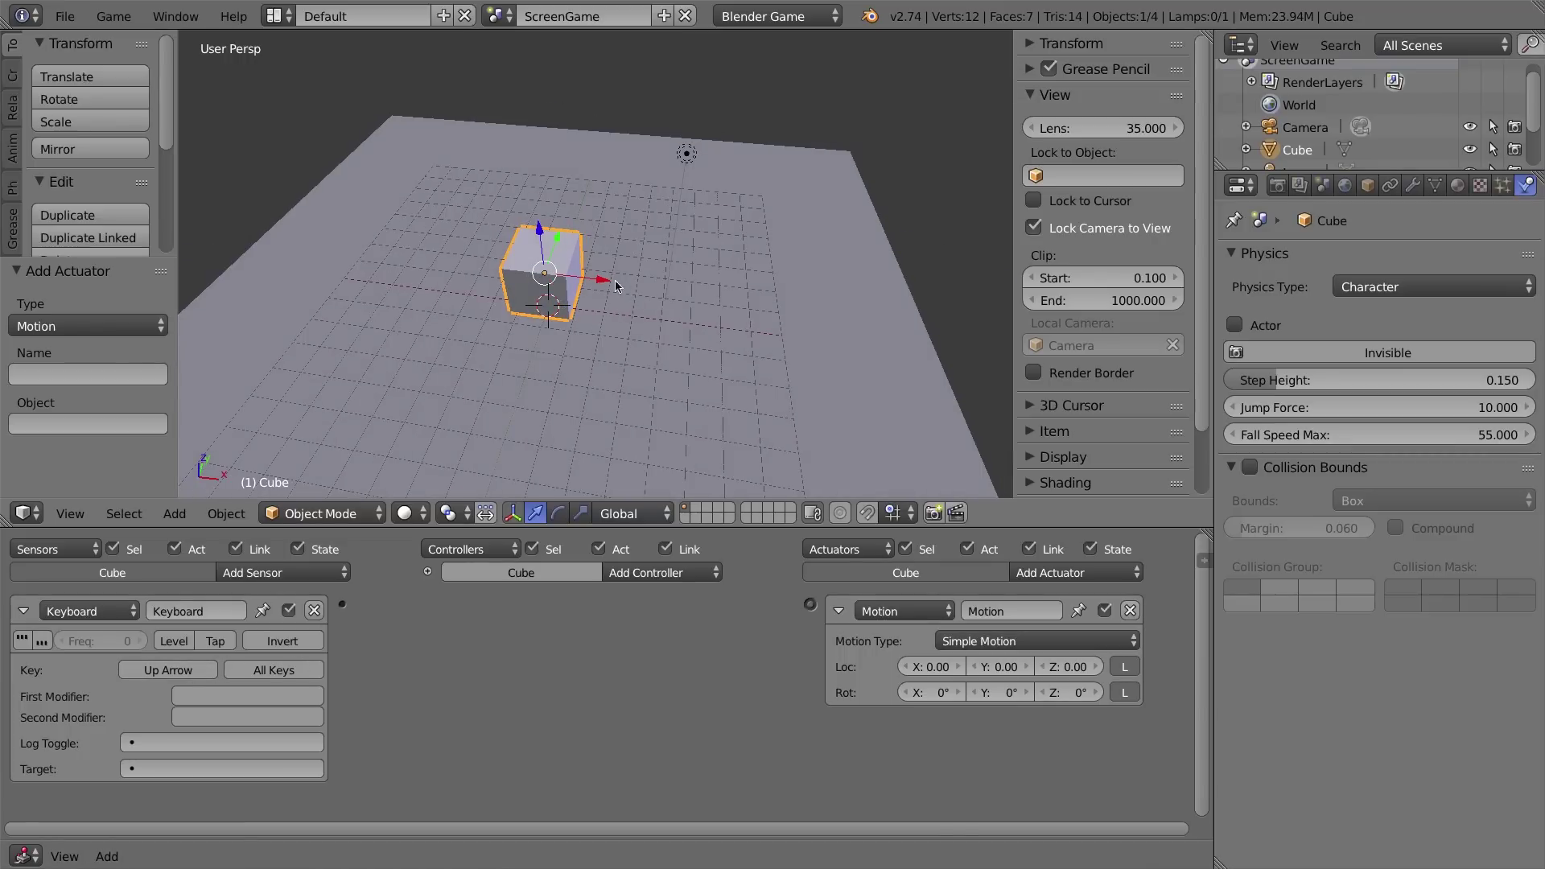
pyautogui.press('KP_0')
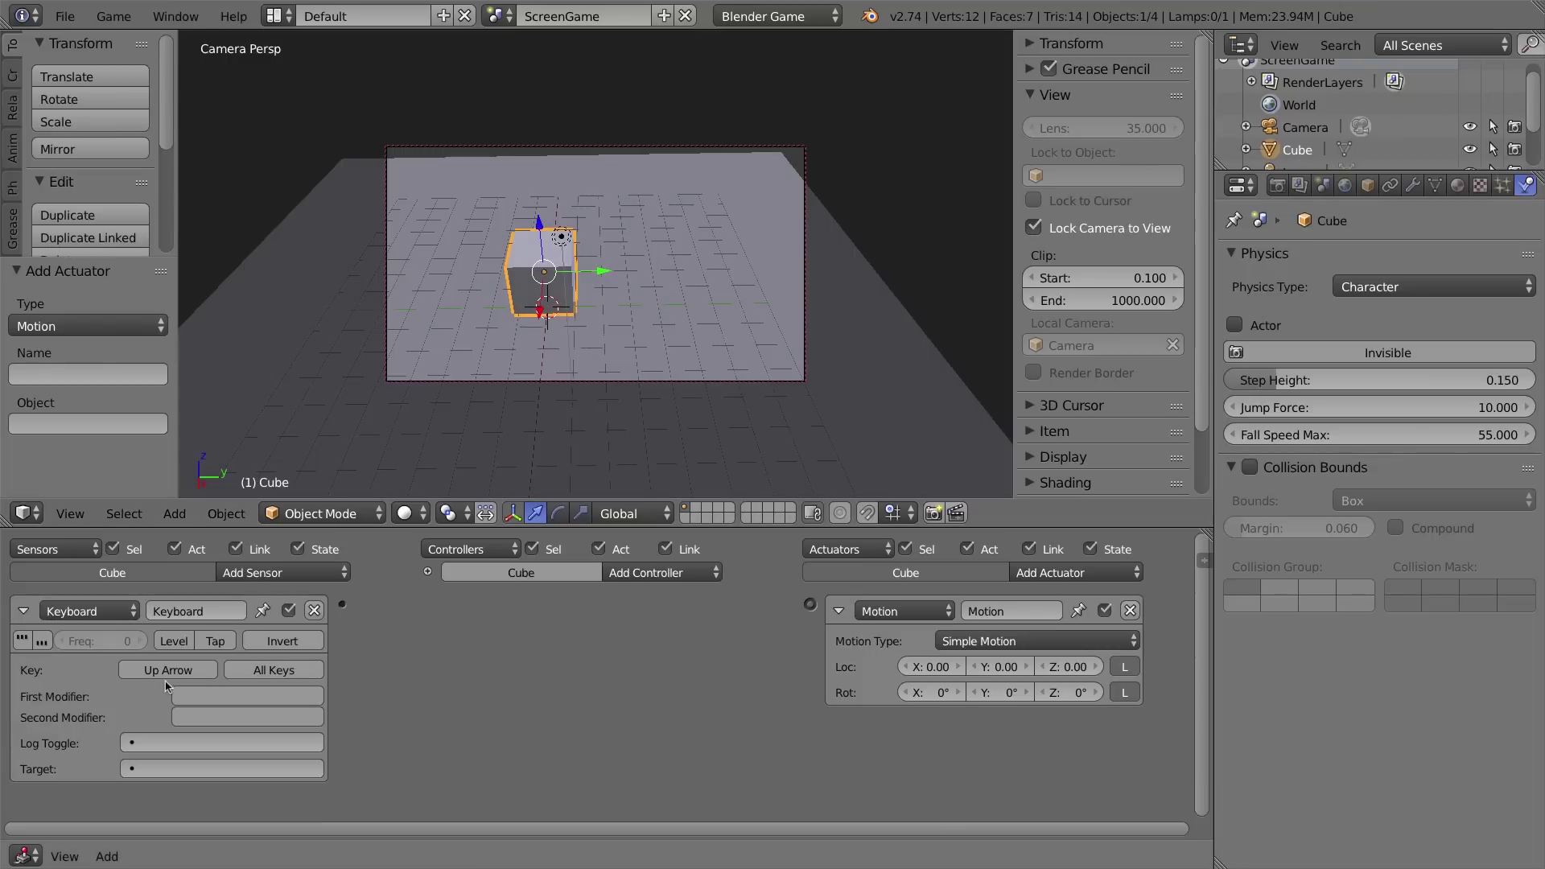
pyautogui.click(166, 679)
pyautogui.press('Right')
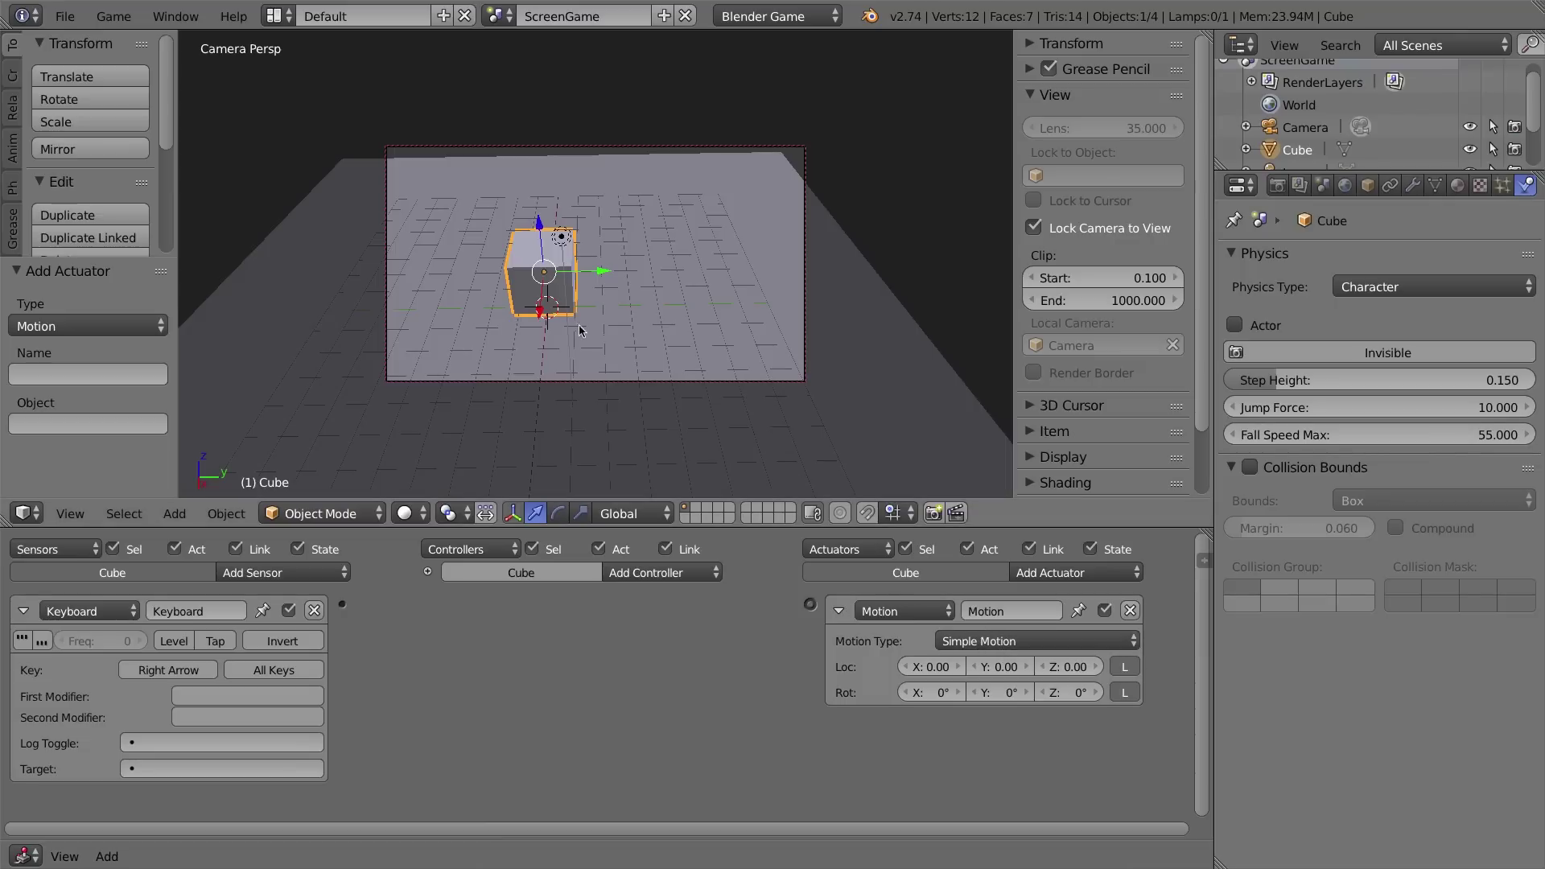
# Try Dynamic physics, revert the Cube to Character, and set the actuator to Character Motion.
pyautogui.click(1400, 291)
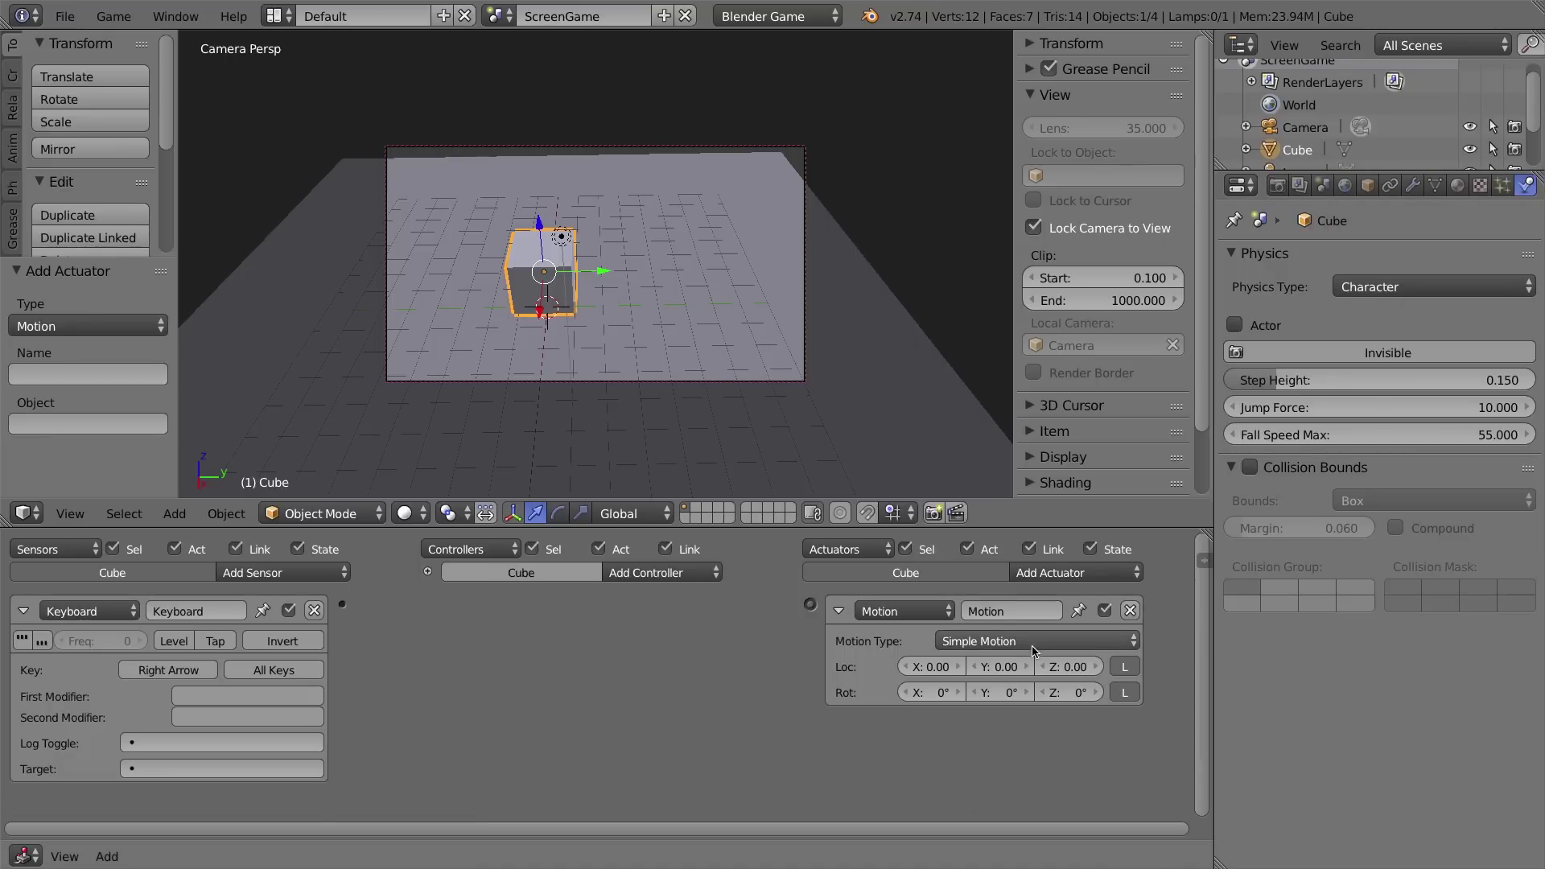
pyautogui.click(1433, 287)
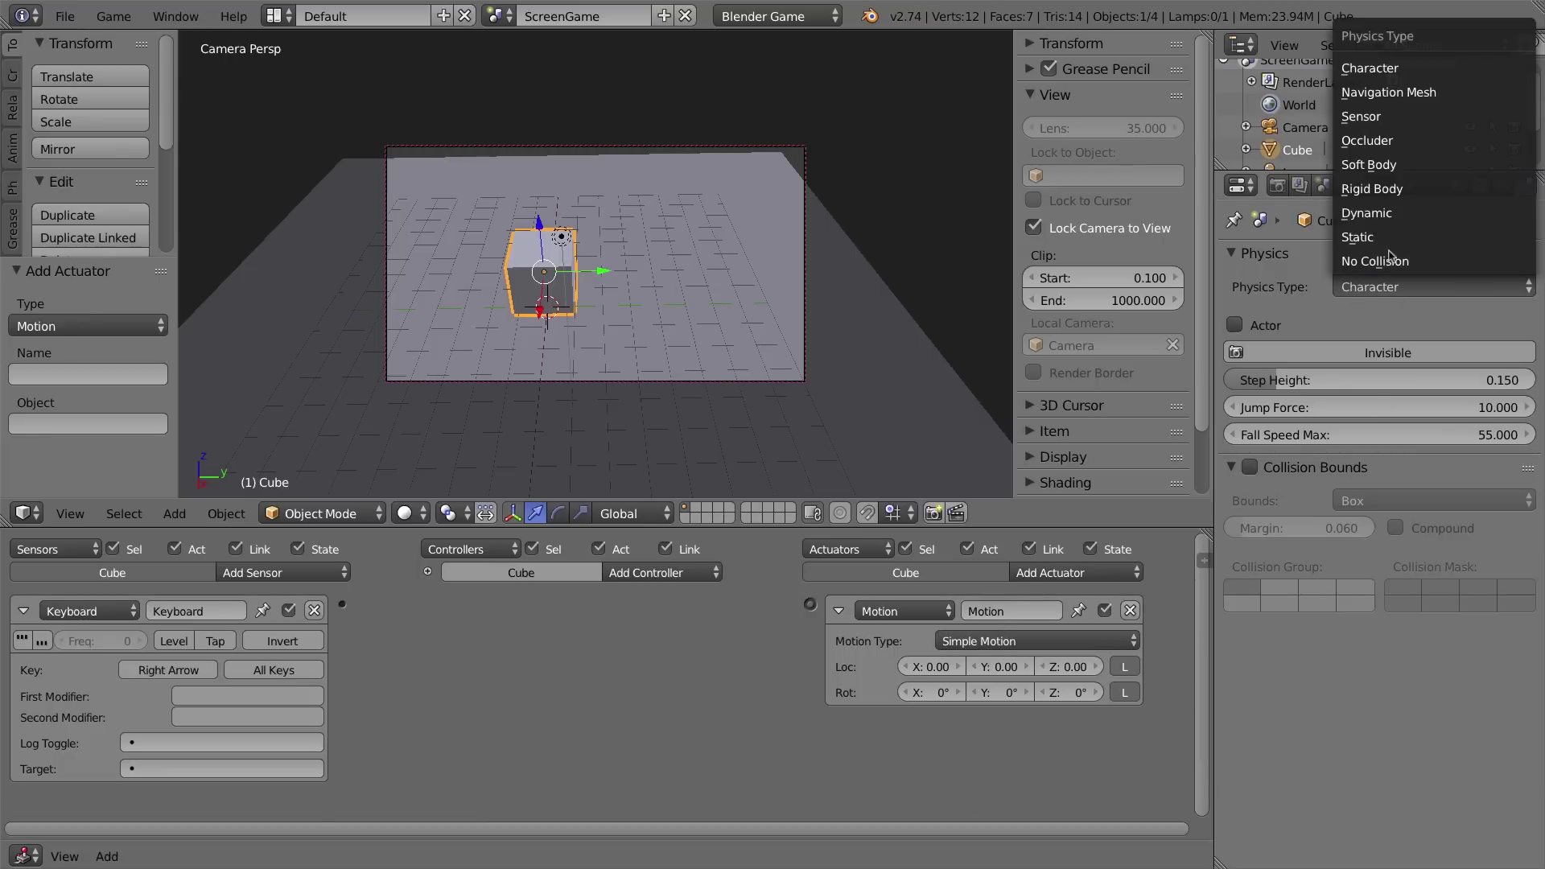
pyautogui.click(1369, 207)
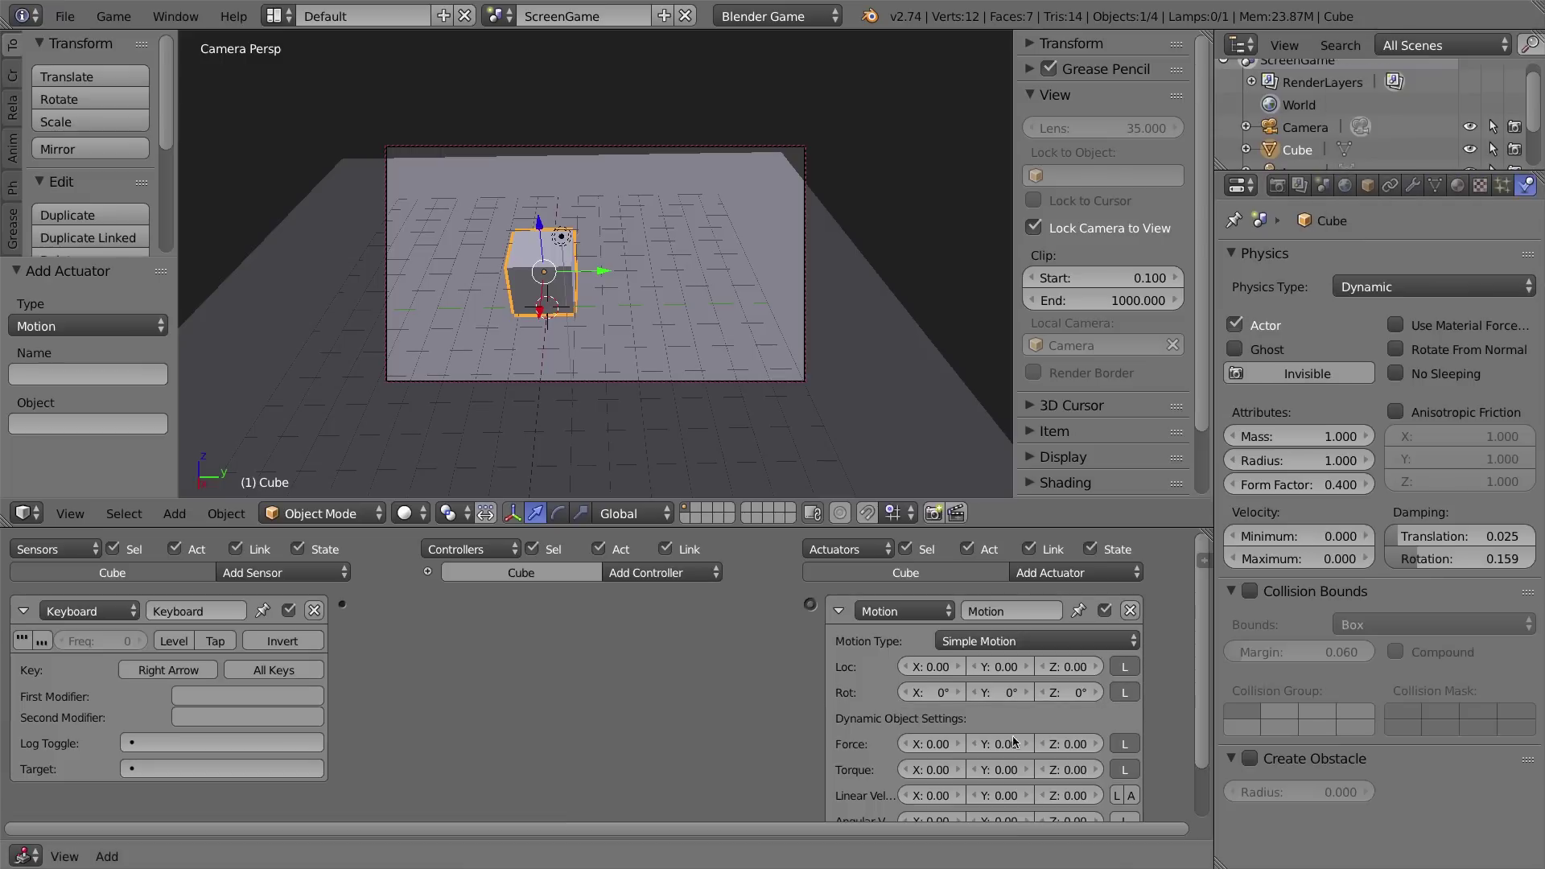
pyautogui.click(1373, 297)
pyautogui.click(1384, 71)
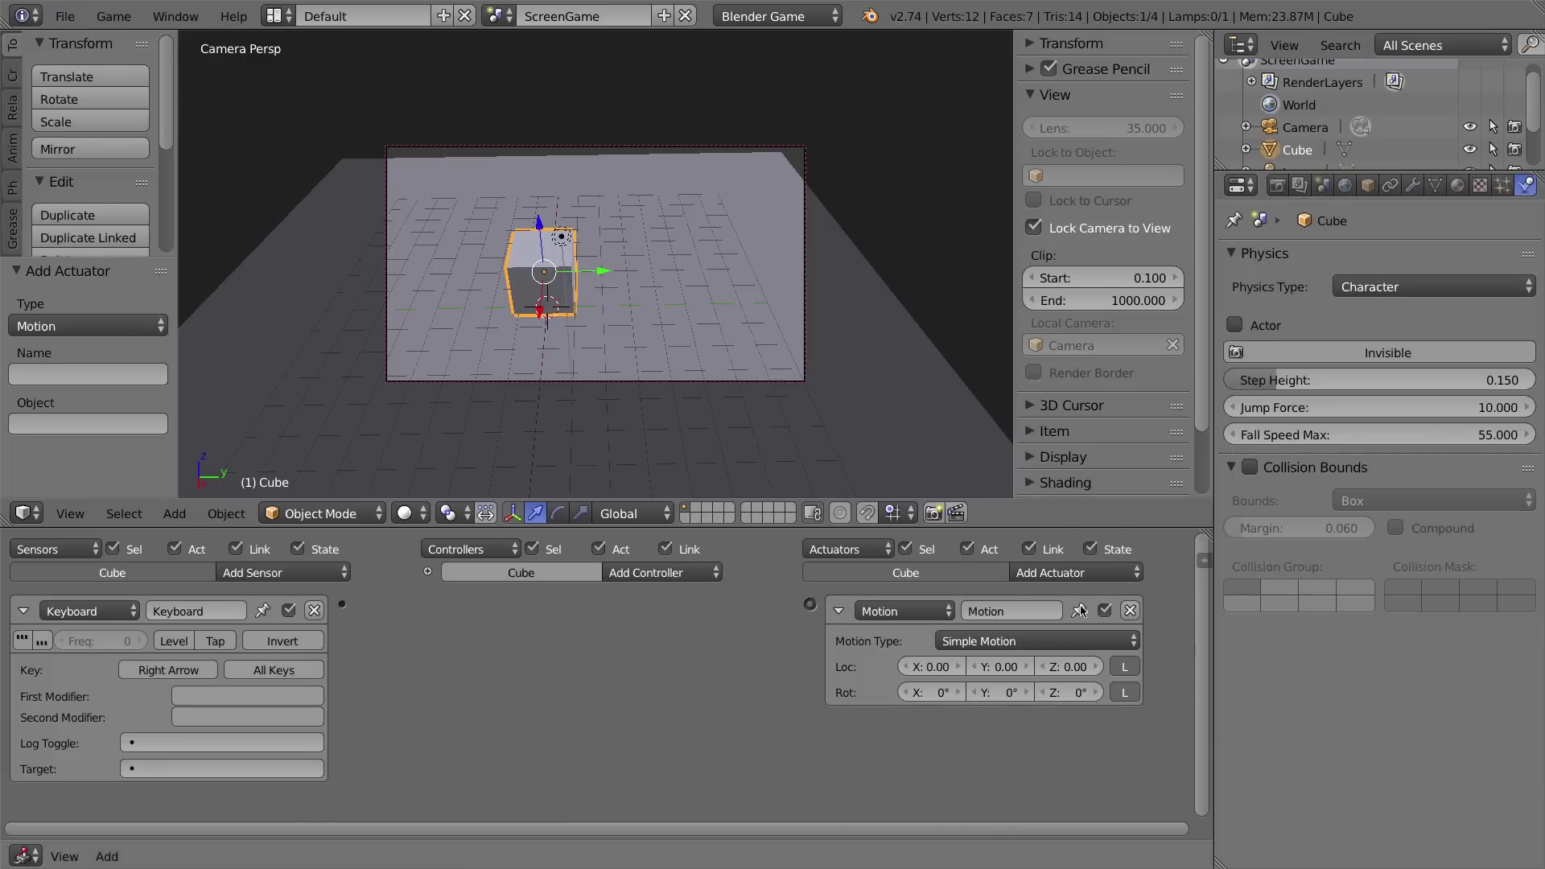
pyautogui.click(1037, 649)
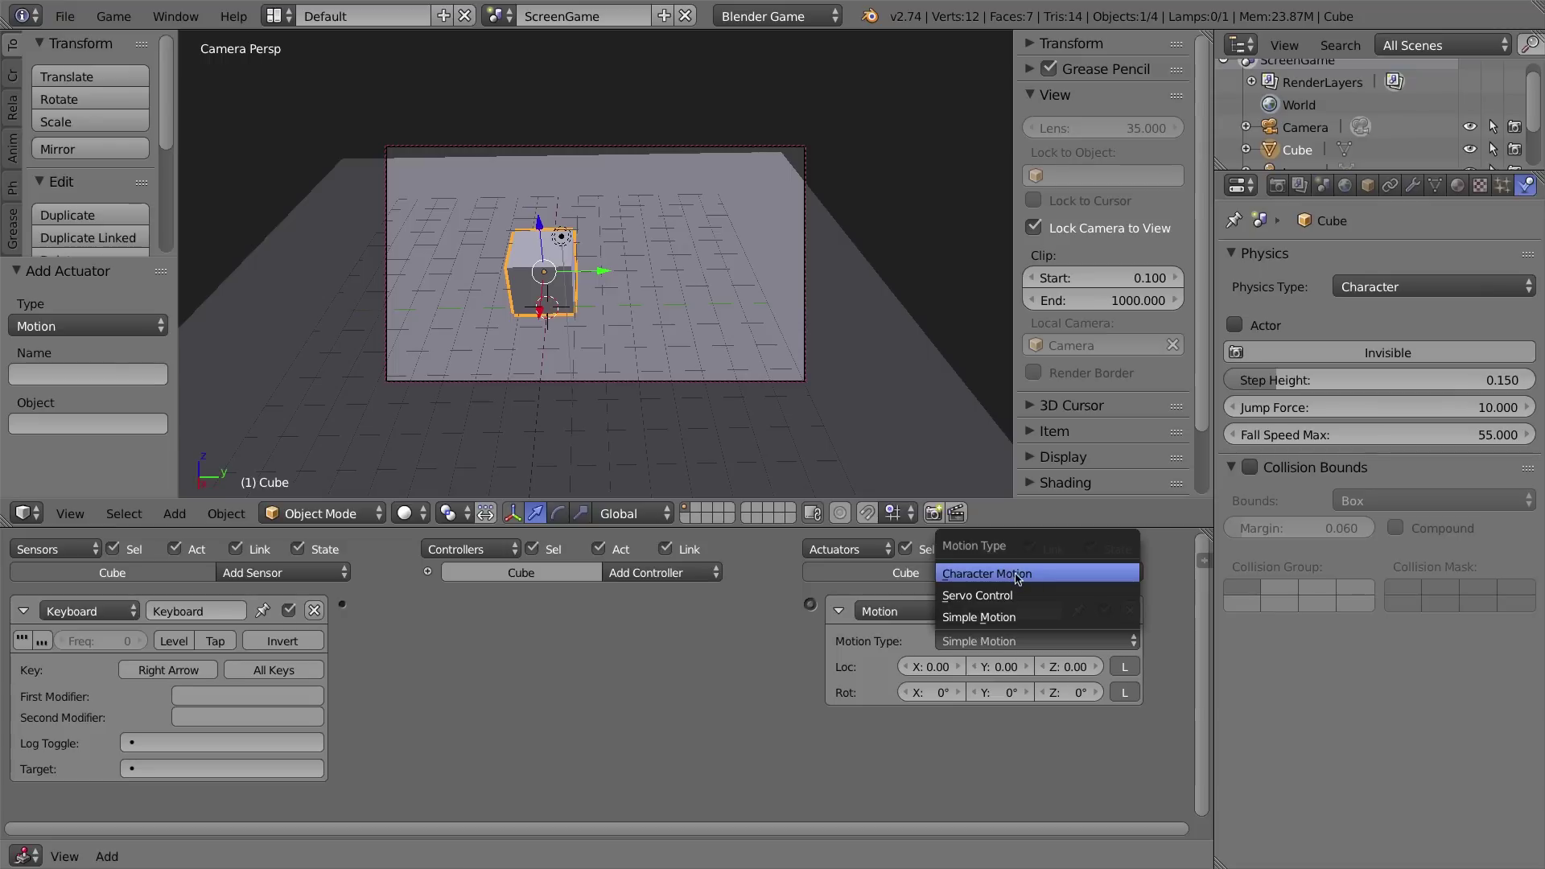
pyautogui.press('Escape')
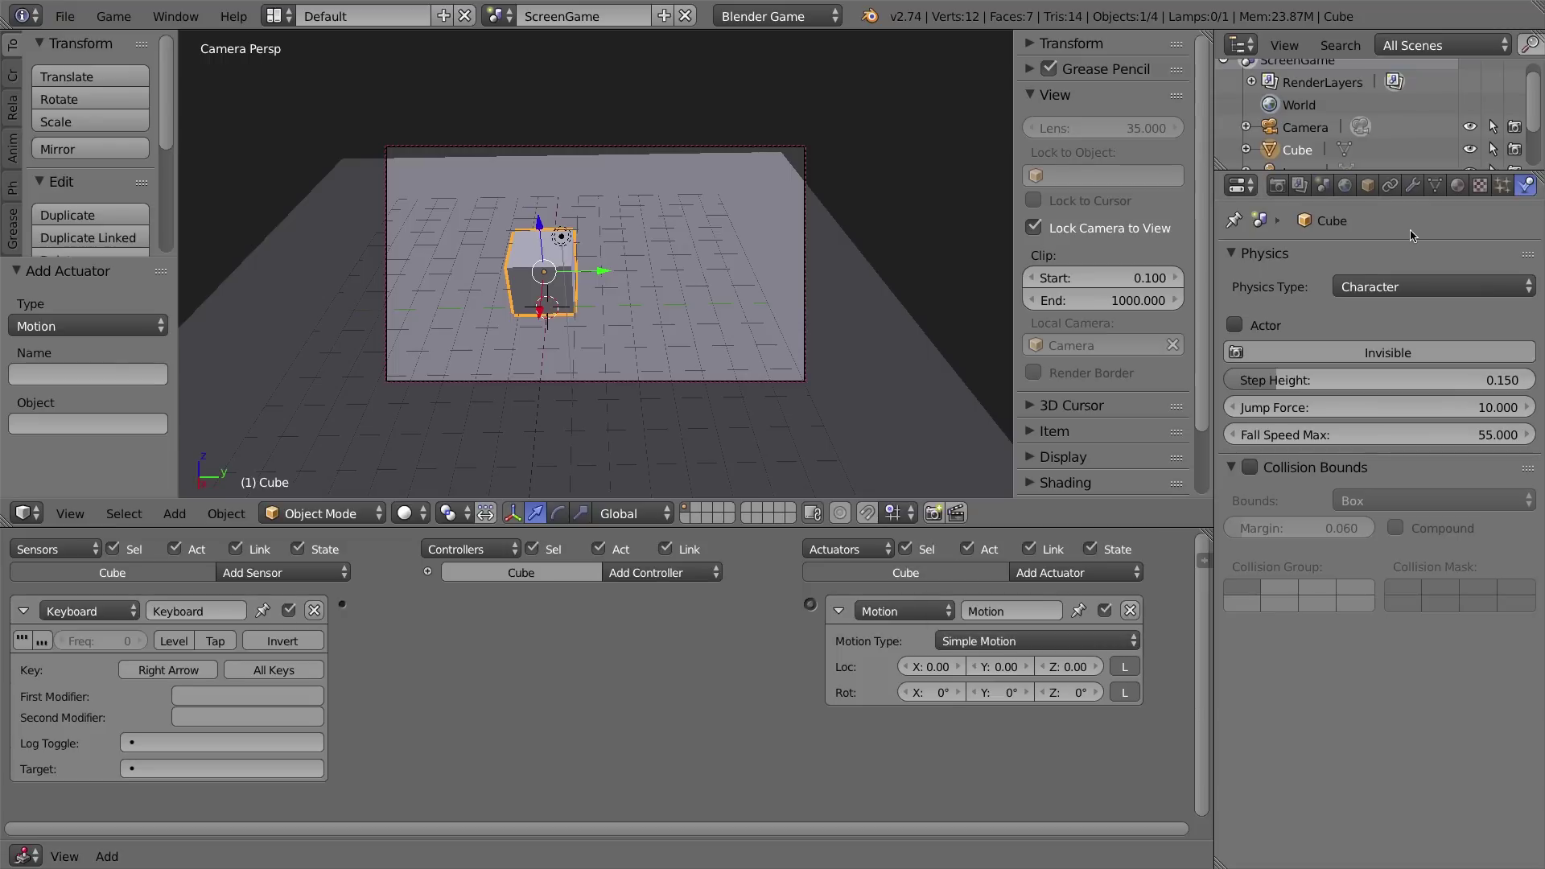
pyautogui.click(1058, 648)
pyautogui.click(1038, 574)
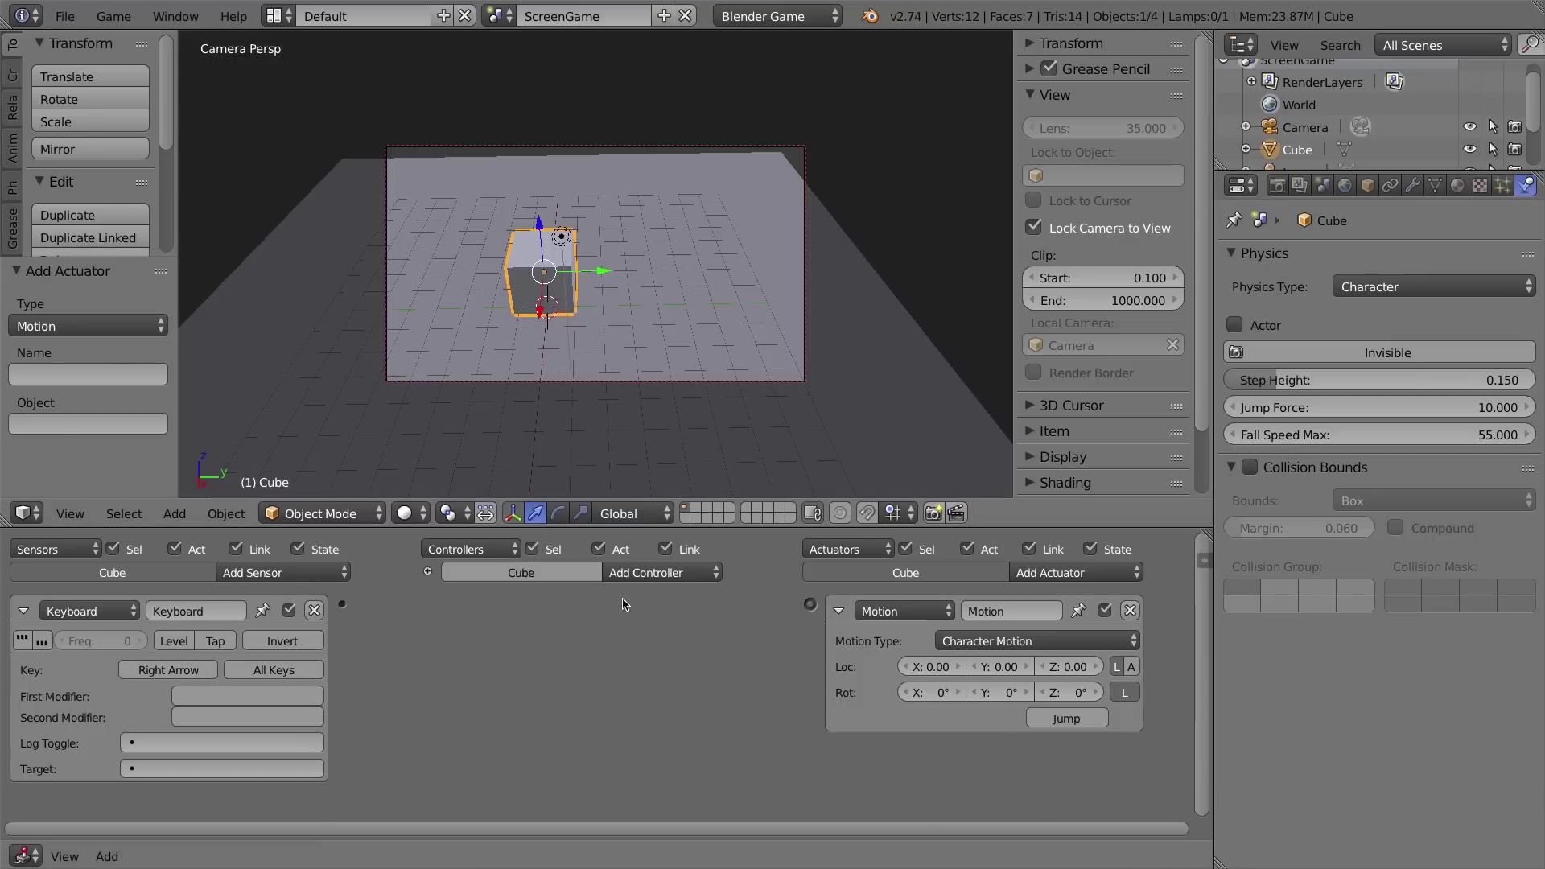
pyautogui.click(641, 515)
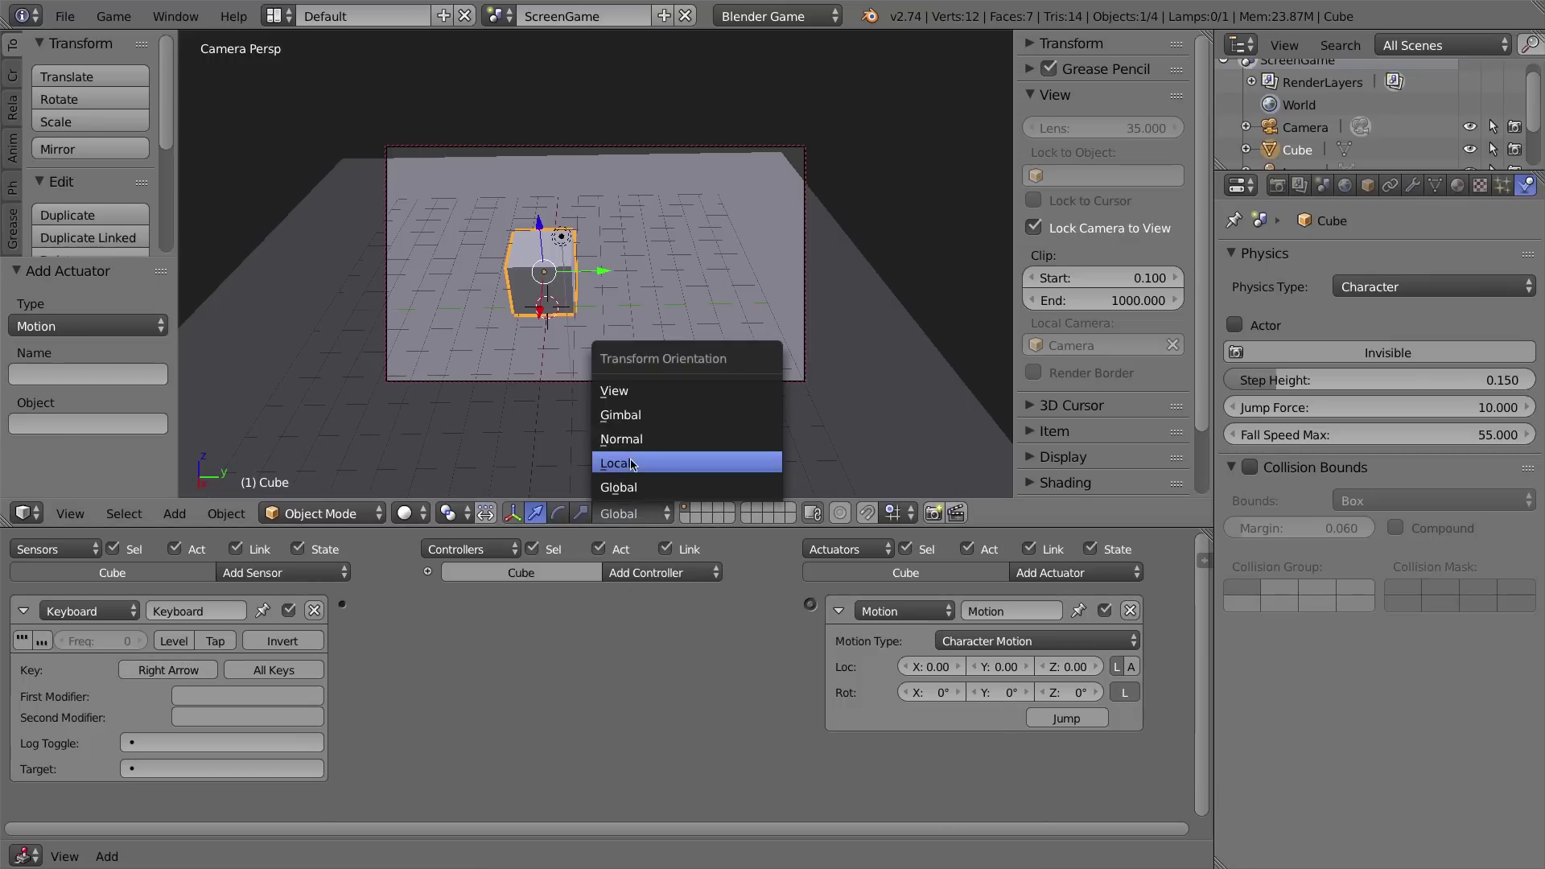
# Use Local orientation, set a 0.5 local Y movement, and link the sensor to the actuator.
pyautogui.click(628, 469)
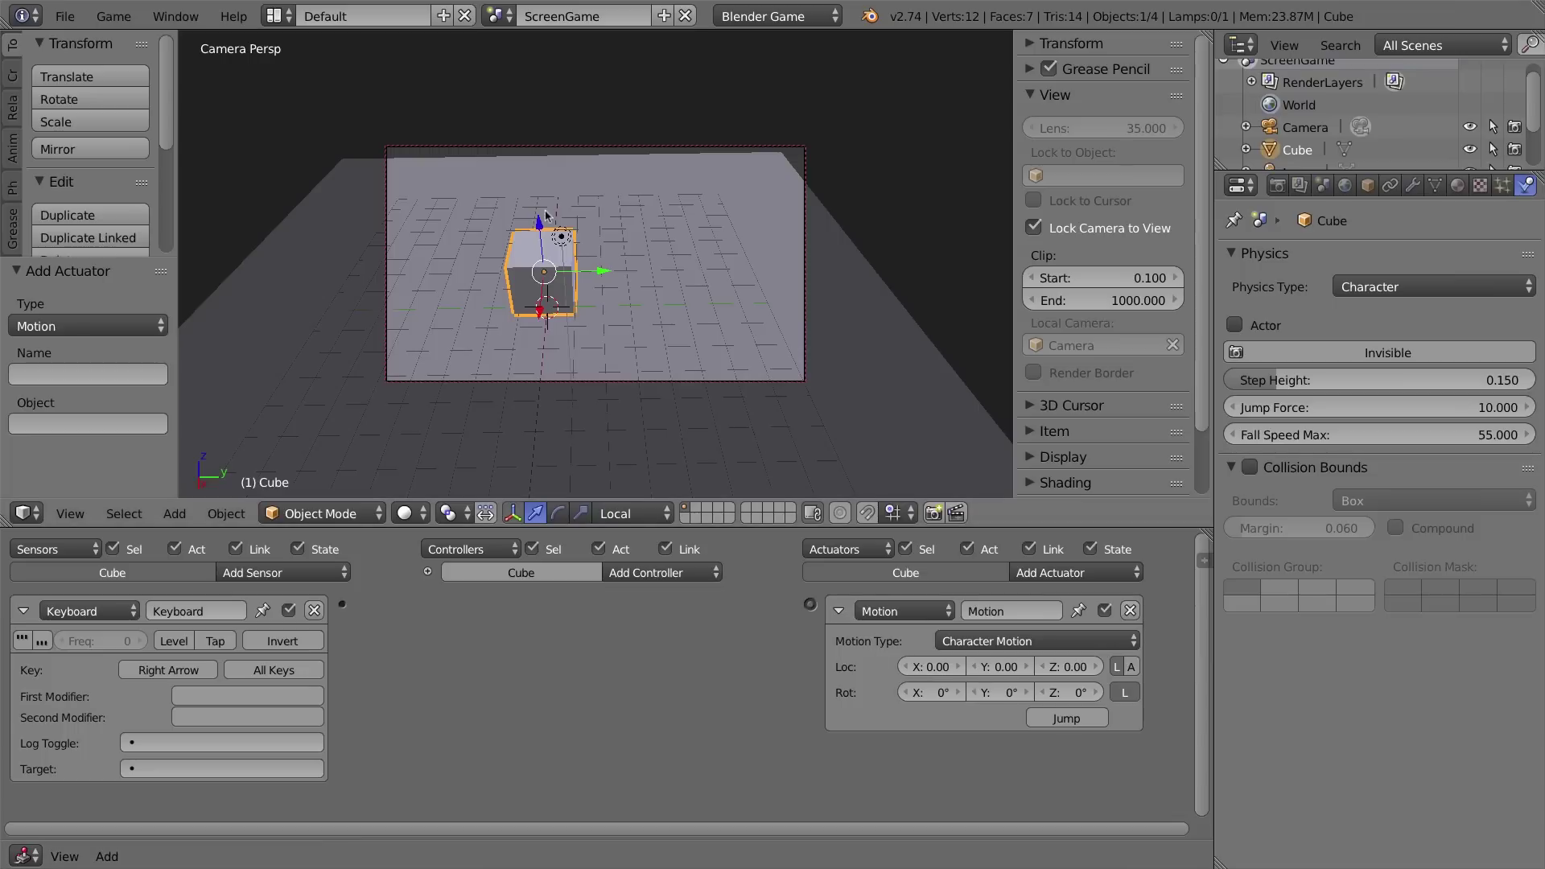
pyautogui.click(999, 667)
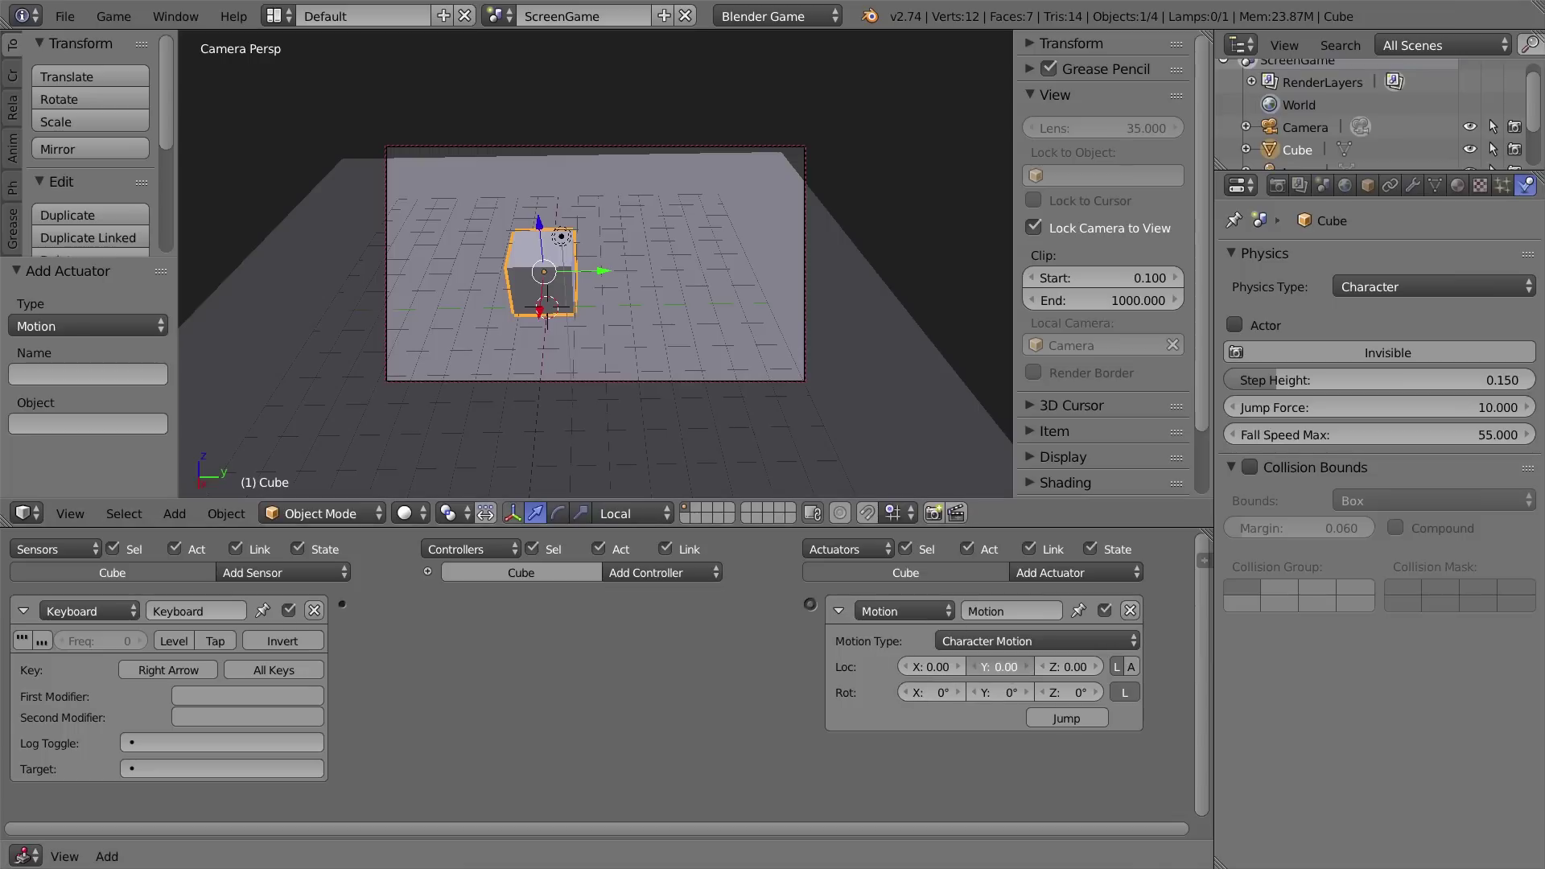
pyautogui.write('0.5')
pyautogui.press('Return')
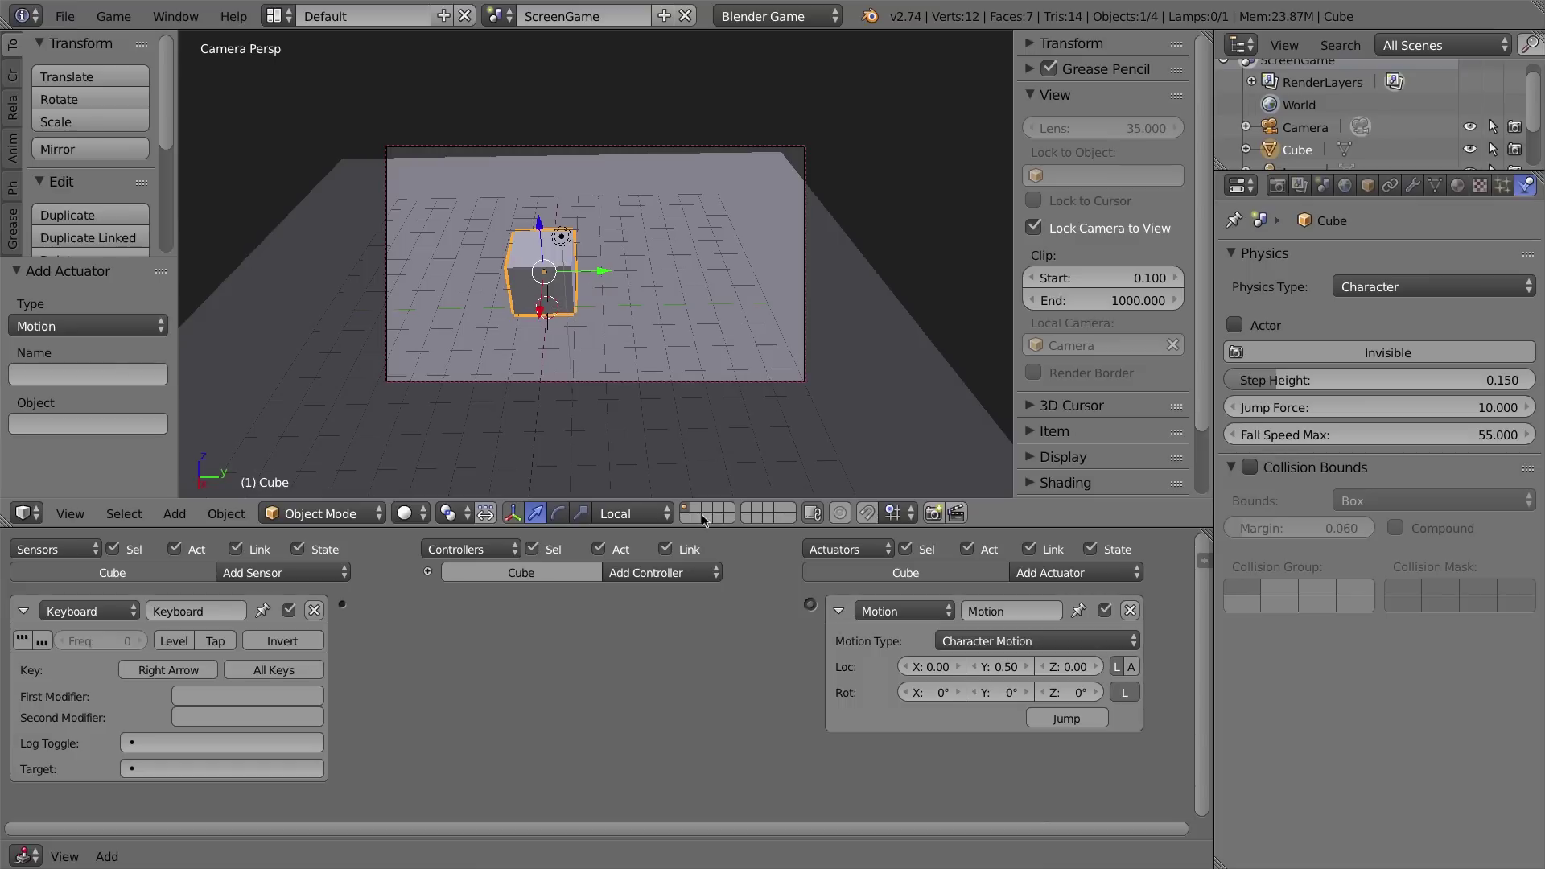
pyautogui.click(1118, 664)
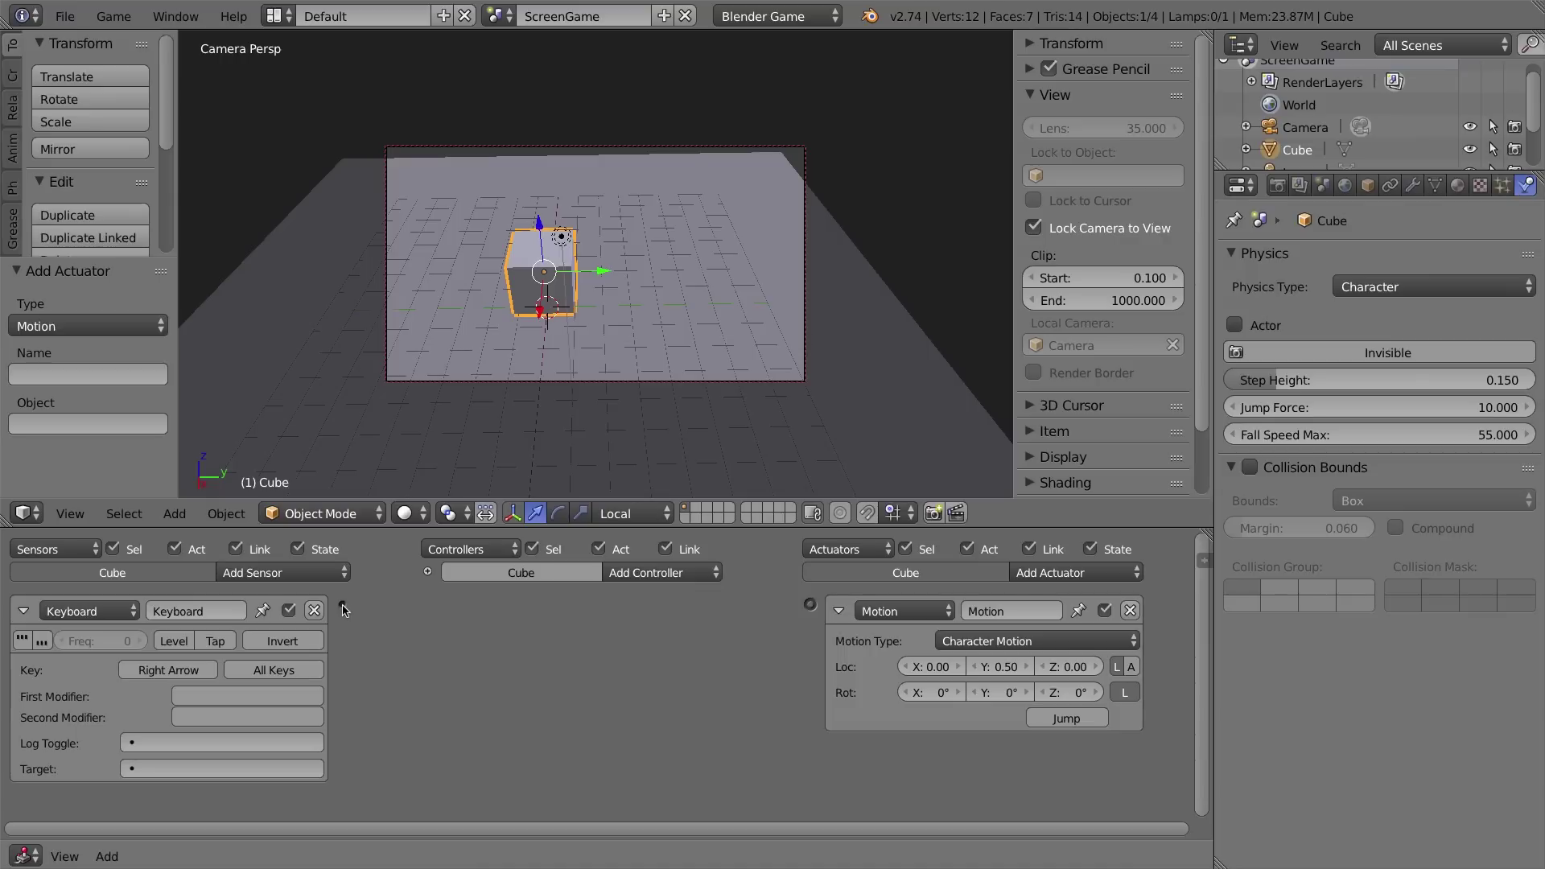
pyautogui.moveTo(343, 606); pyautogui.dragTo(812, 605)
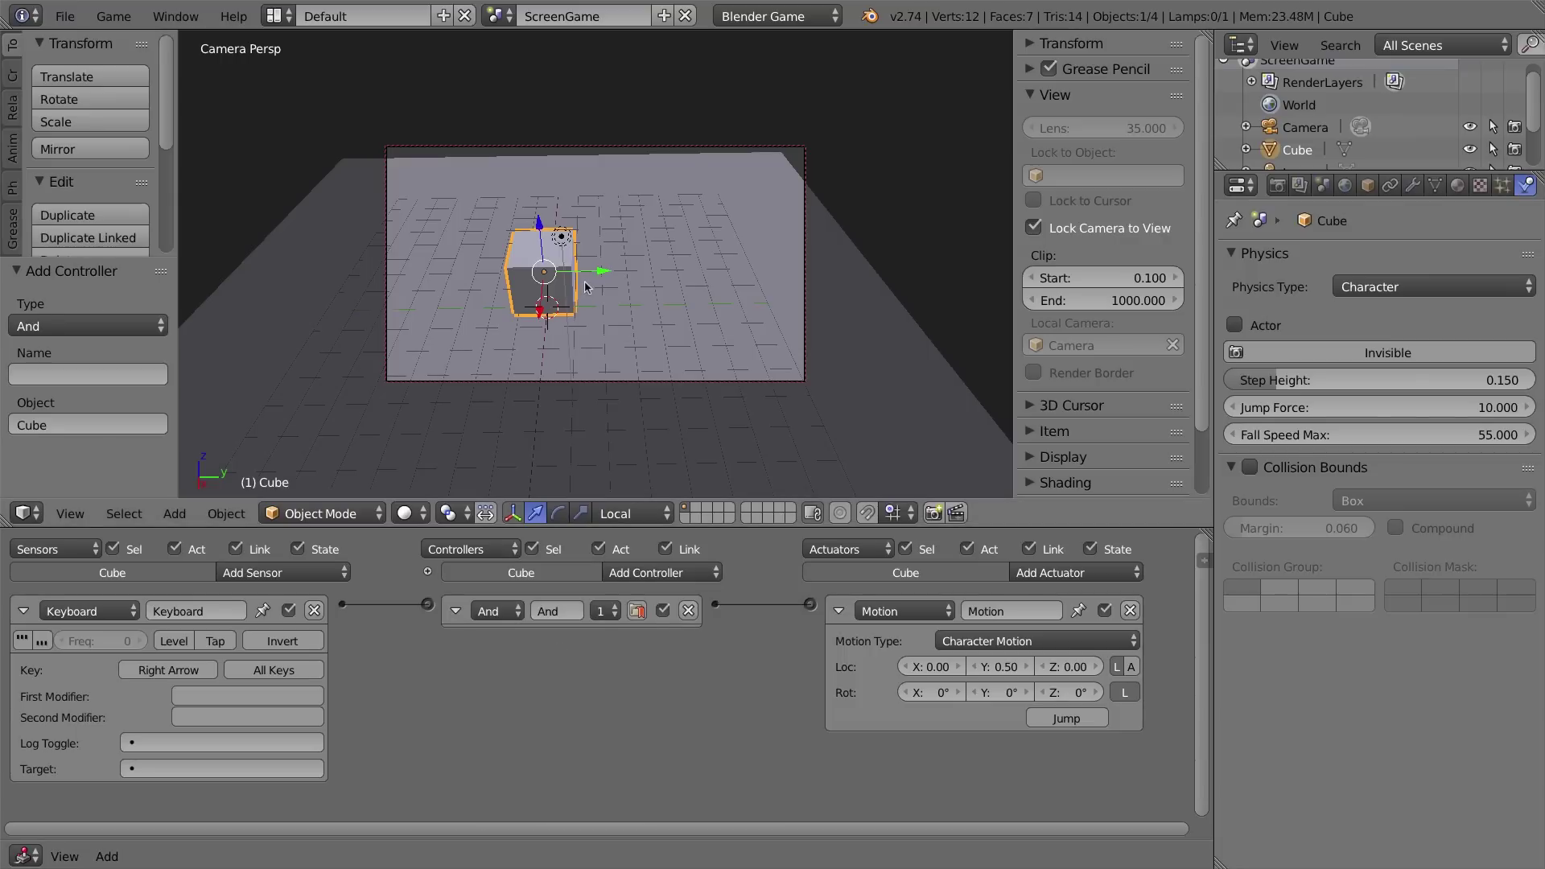
# Play the game, slide the cube right with the Right Arrow, then stop it.
pyautogui.press('p')
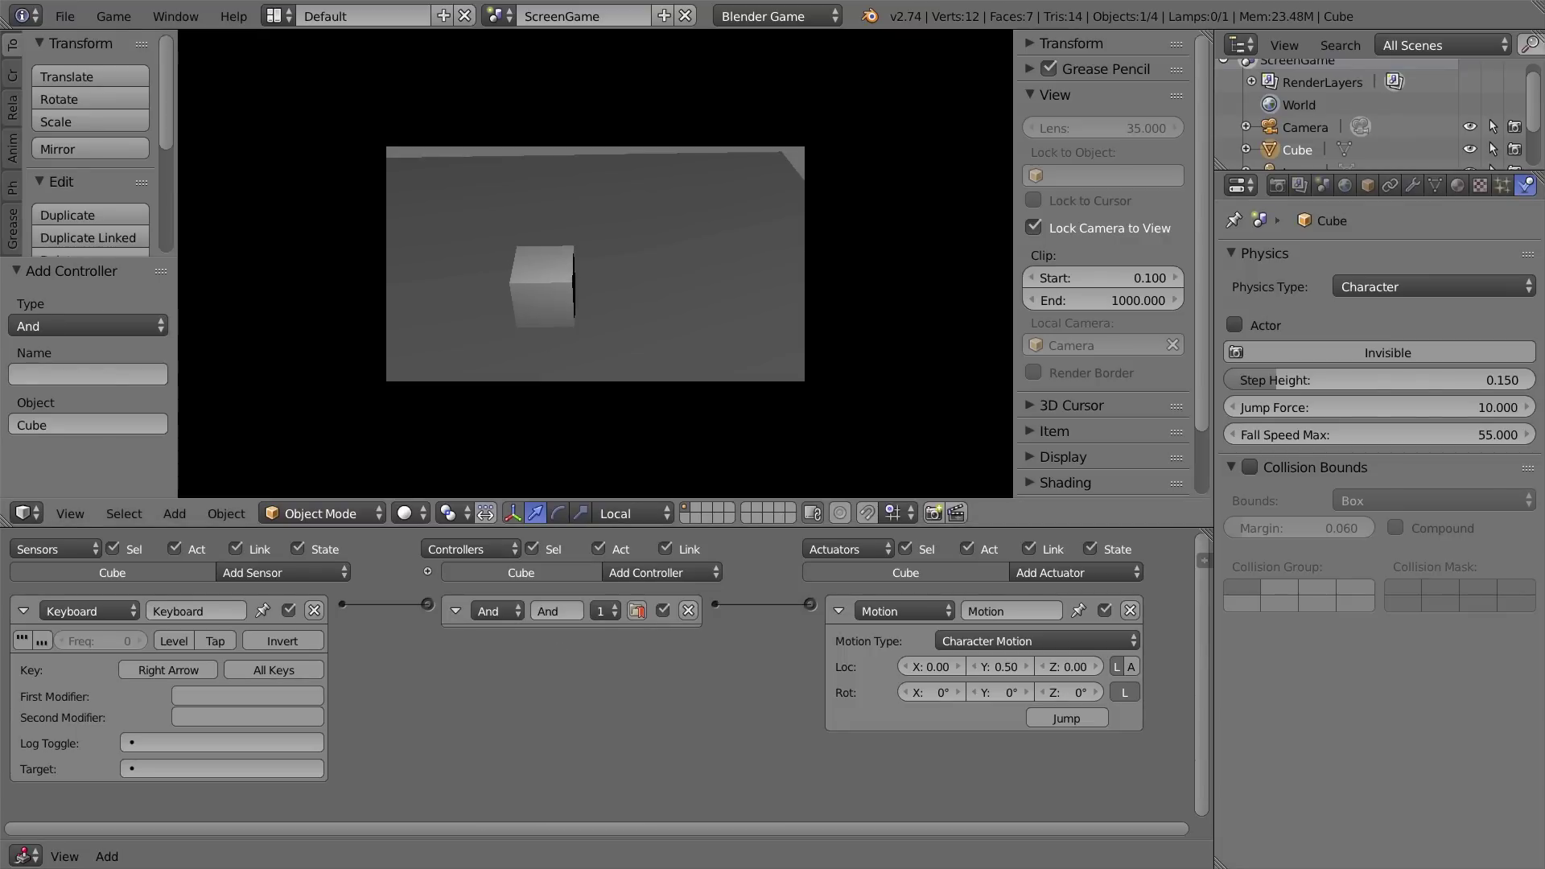
pyautogui.press('Right')
pyautogui.press('Escape')
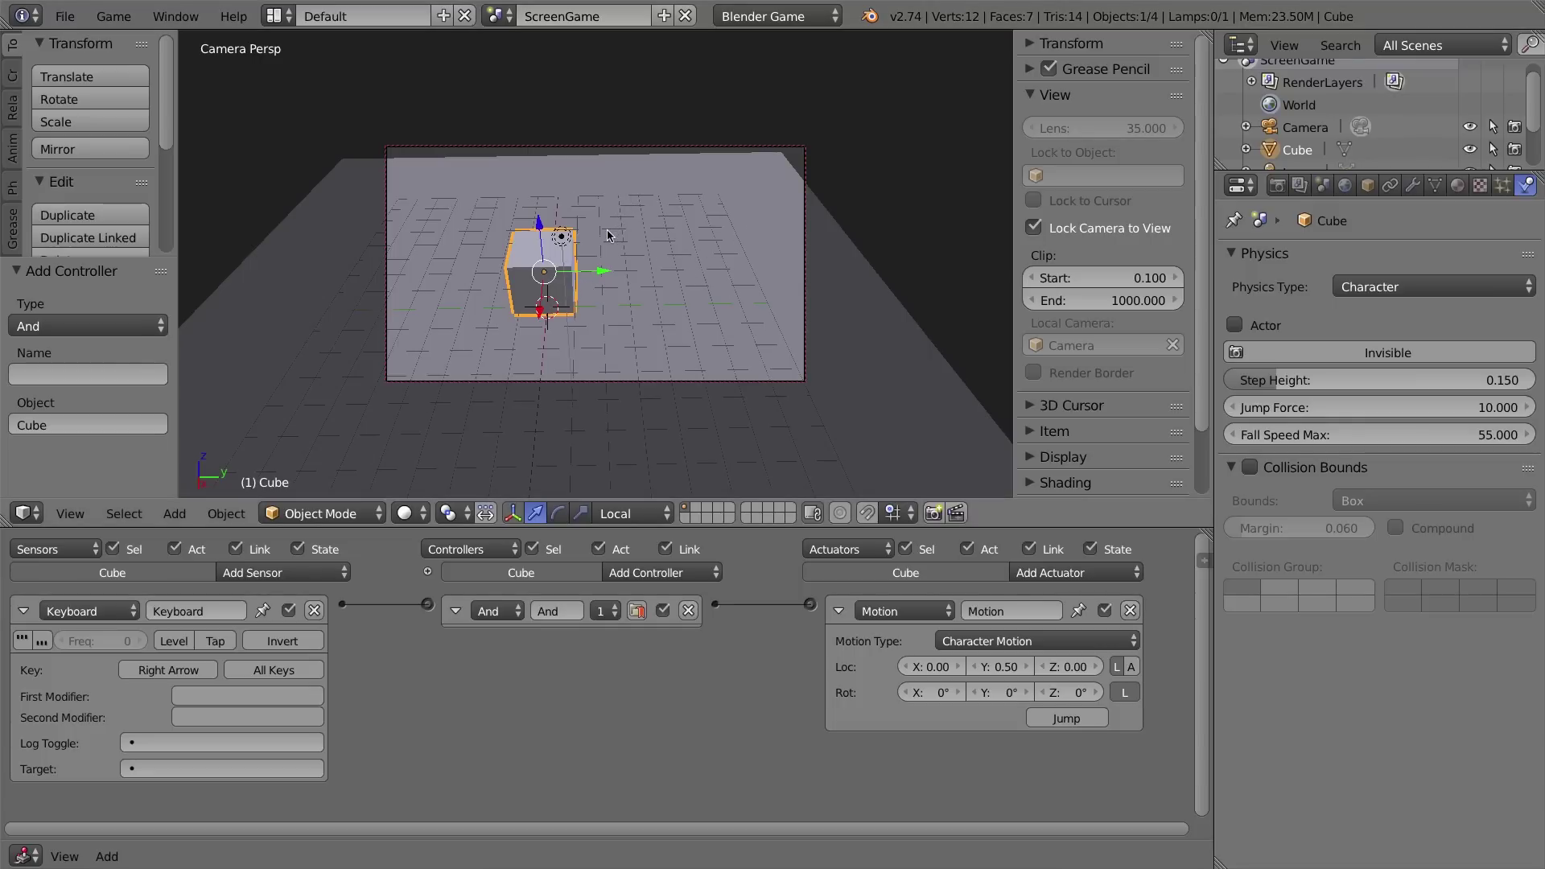
pyautogui.hotkey('shift', 'a')
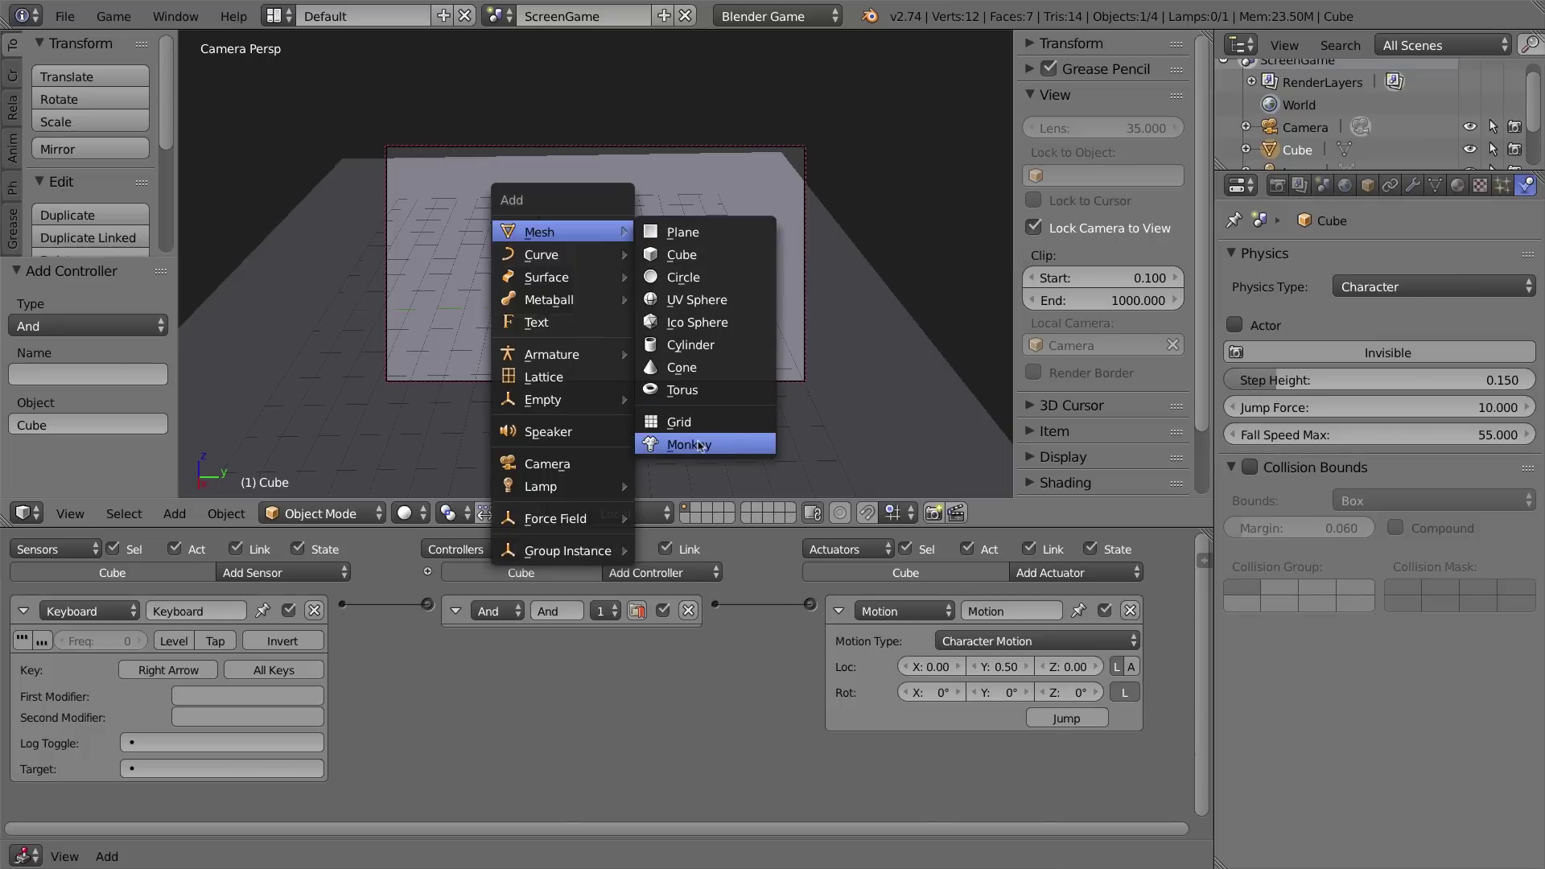
# Add a Suzanne monkey and switch to the right orthographic side view.
pyautogui.click(701, 446)
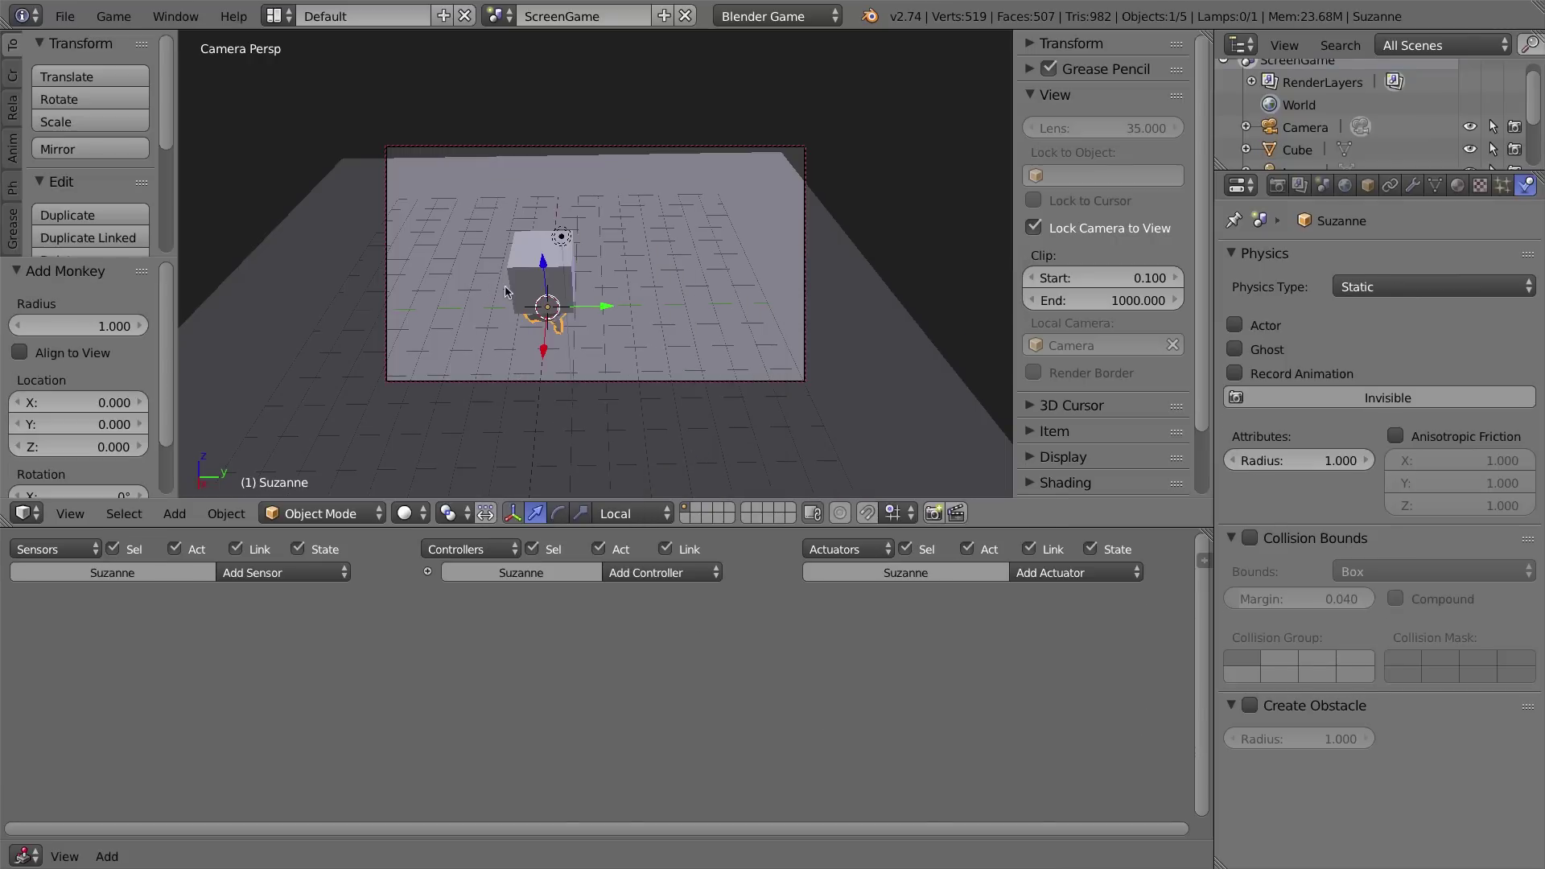
pyautogui.press('KP_1')
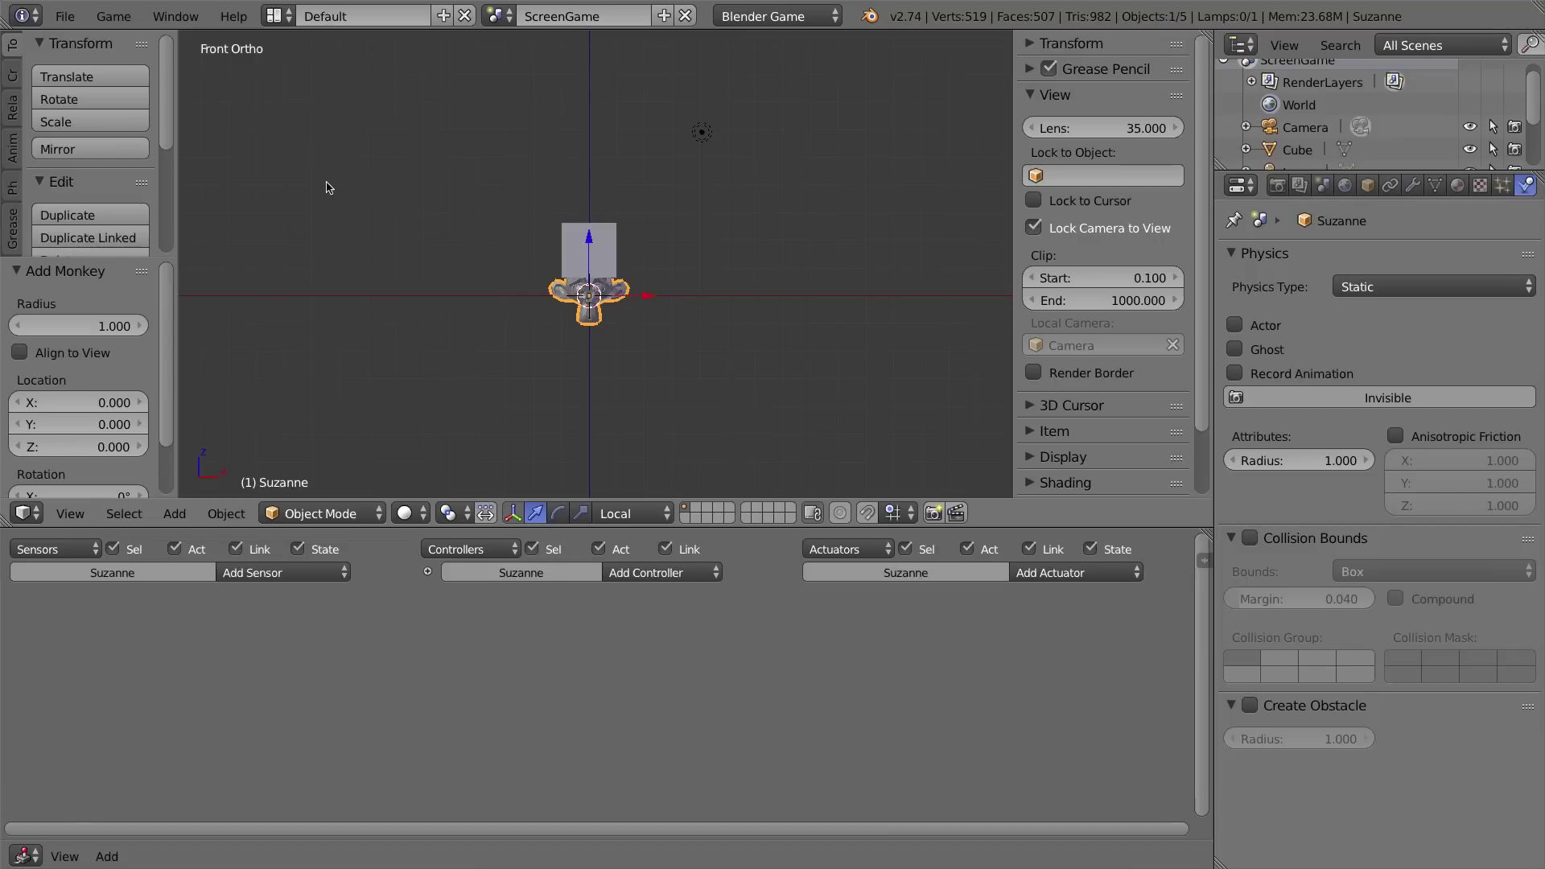
pyautogui.click(73, 513)
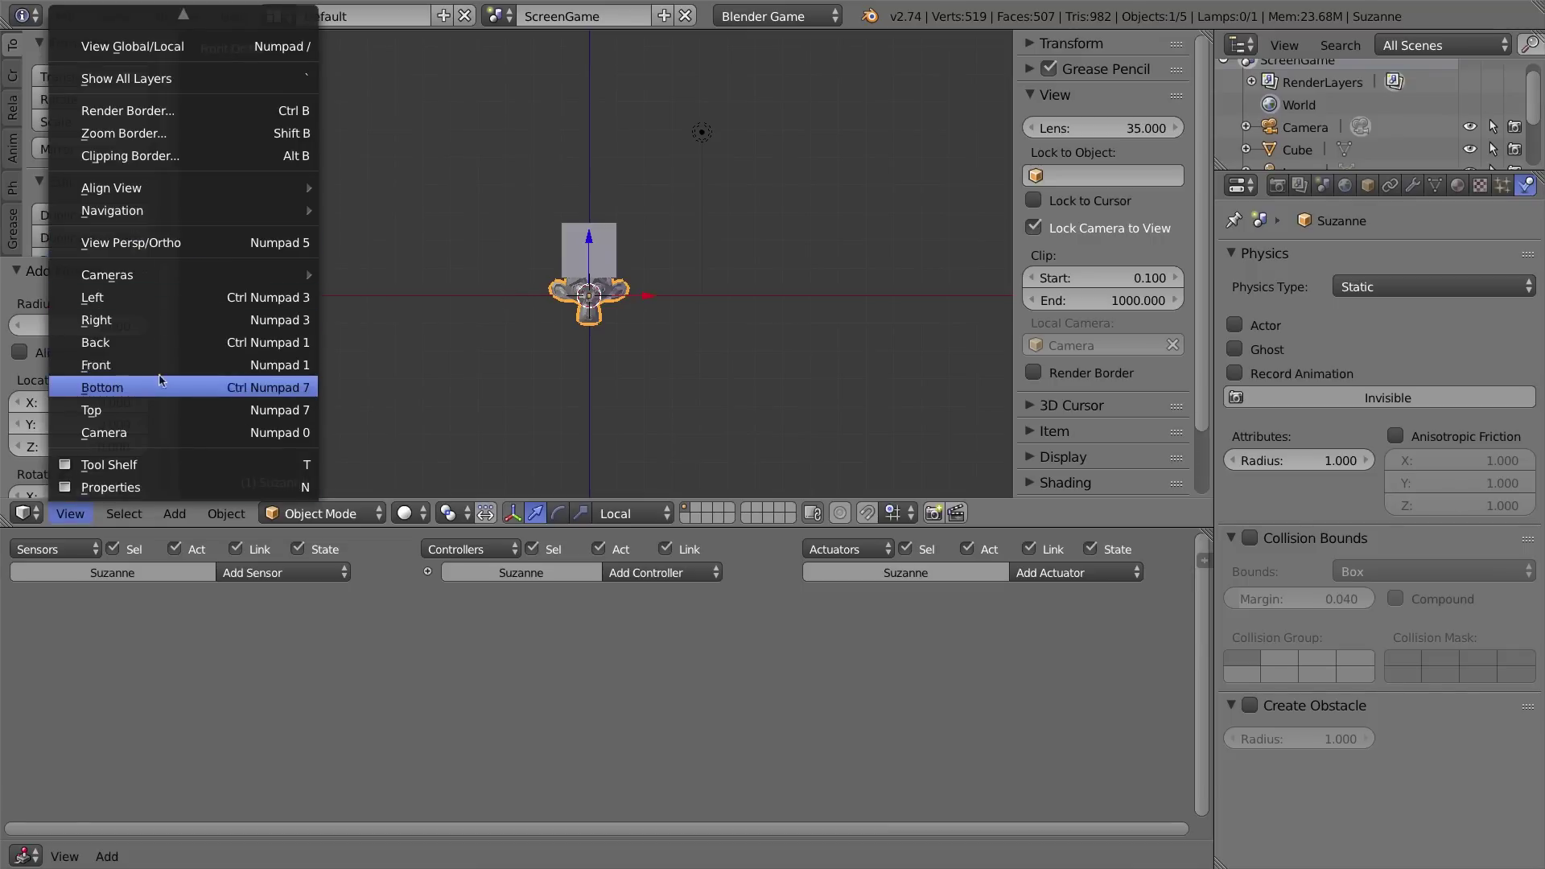
pyautogui.click(283, 367)
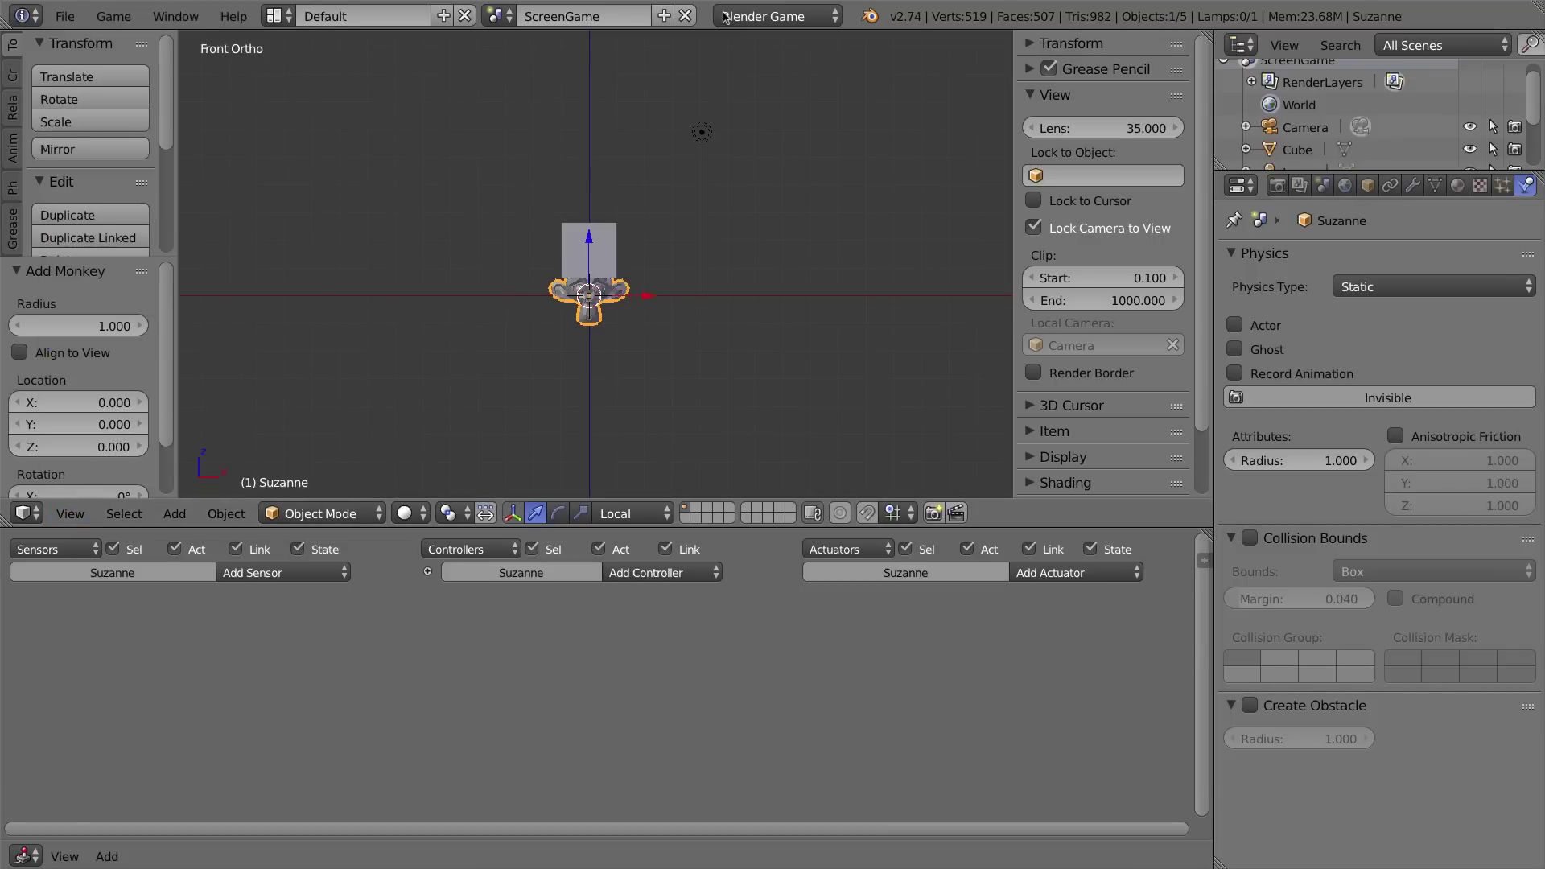
pyautogui.press('KP_3')
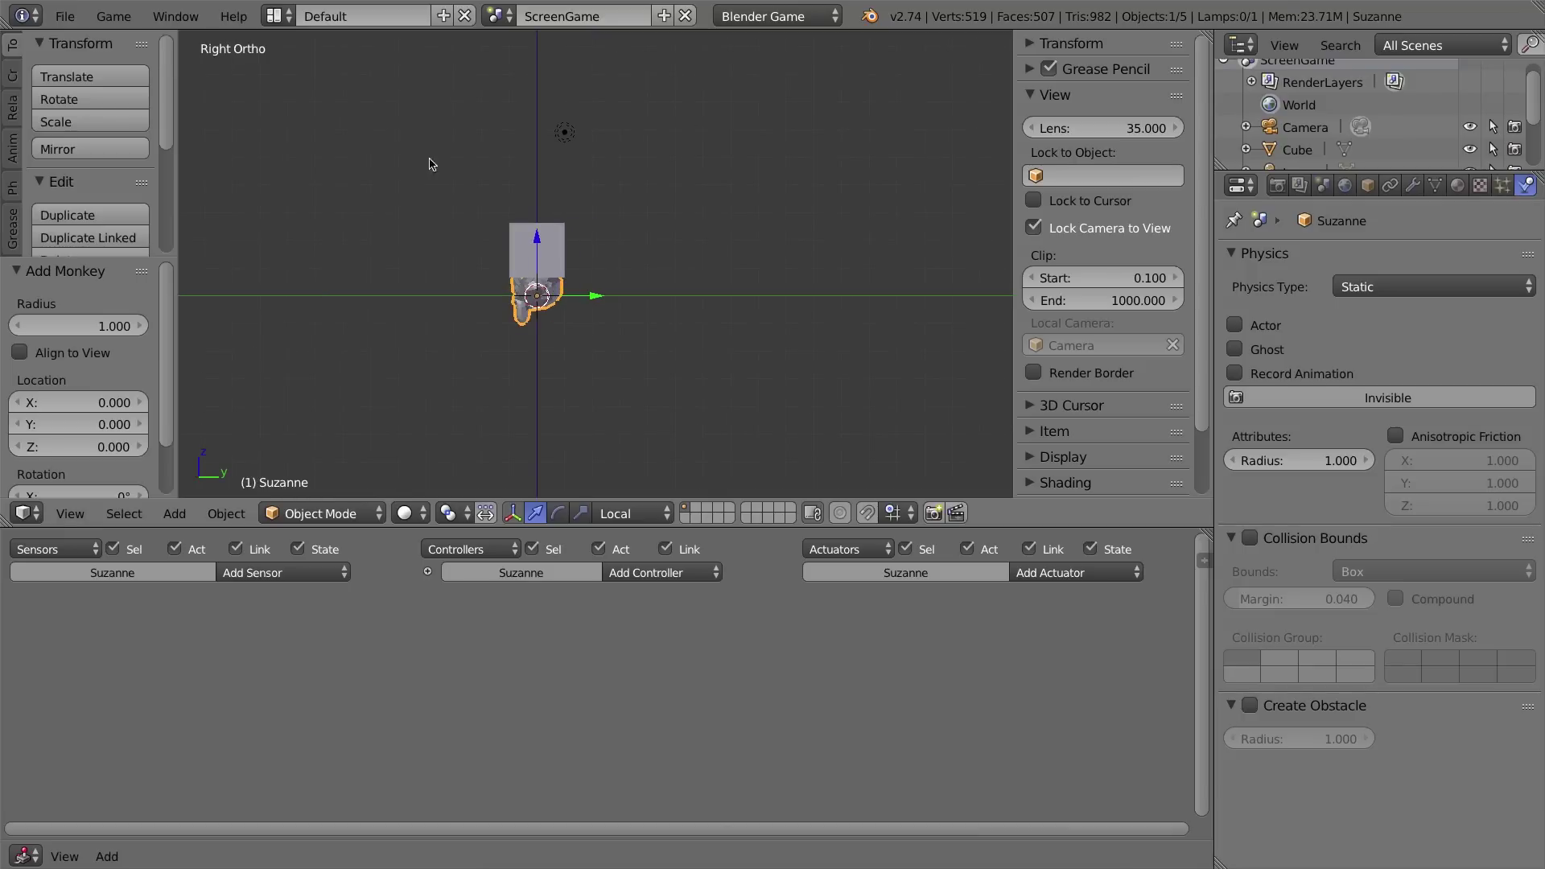
pyautogui.scroll(-1, 552, 274)
pyautogui.scroll(3, 552, 274)
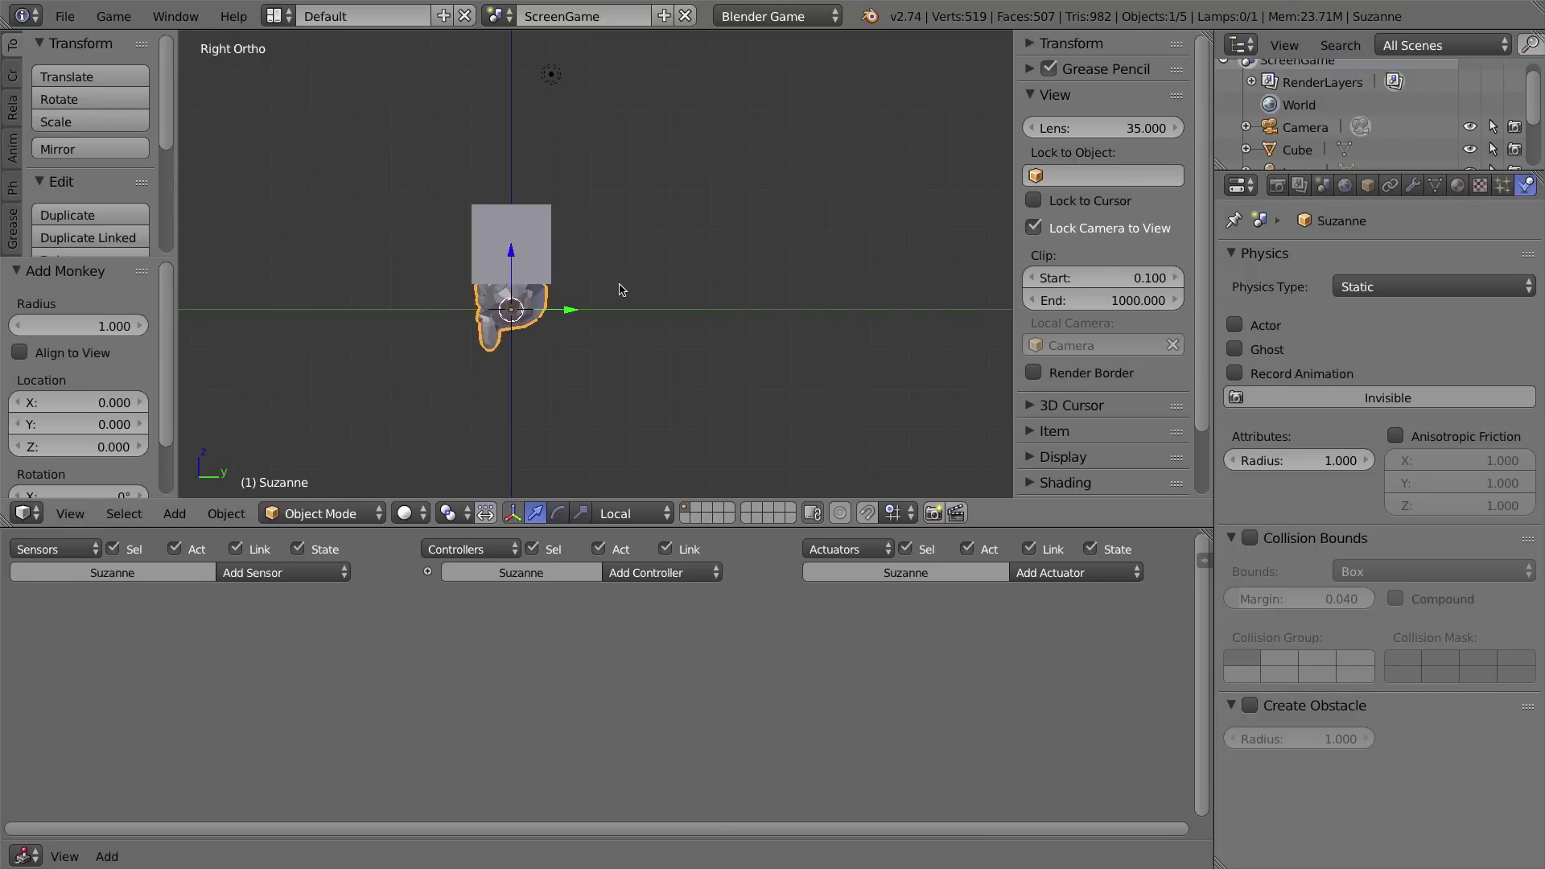
pyautogui.keyDown('shift'); pyautogui.moveTo(552, 274); pyautogui.dragTo(425, 276, button='middle'); pyautogui.keyUp('shift')
# Move the monkey away from the cube and rotate it about 36.5°.
pyautogui.press('g')
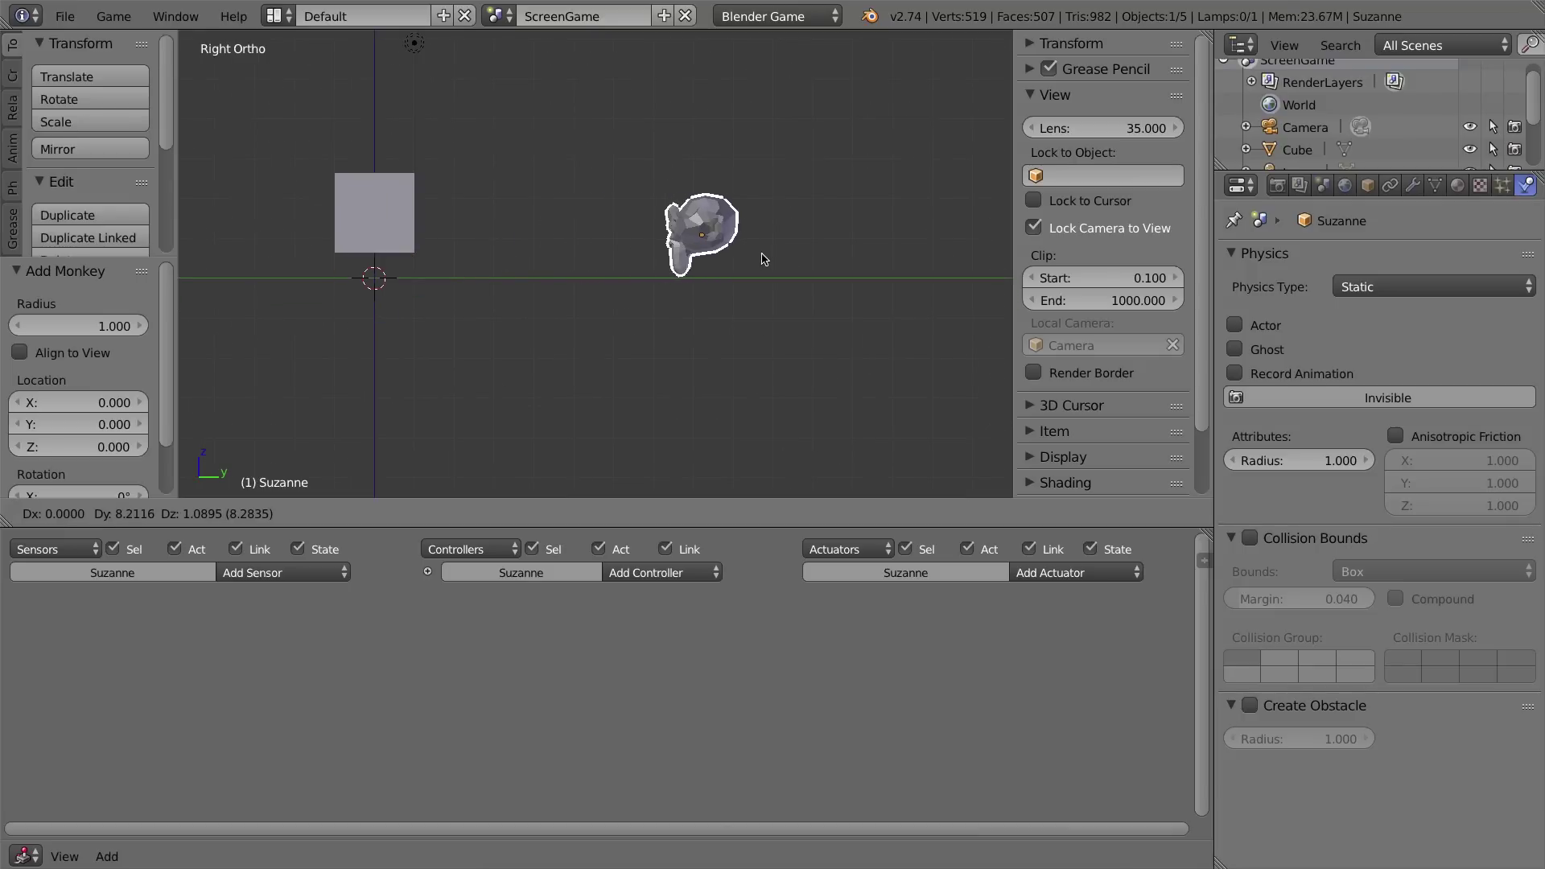
pyautogui.click(665, 253)
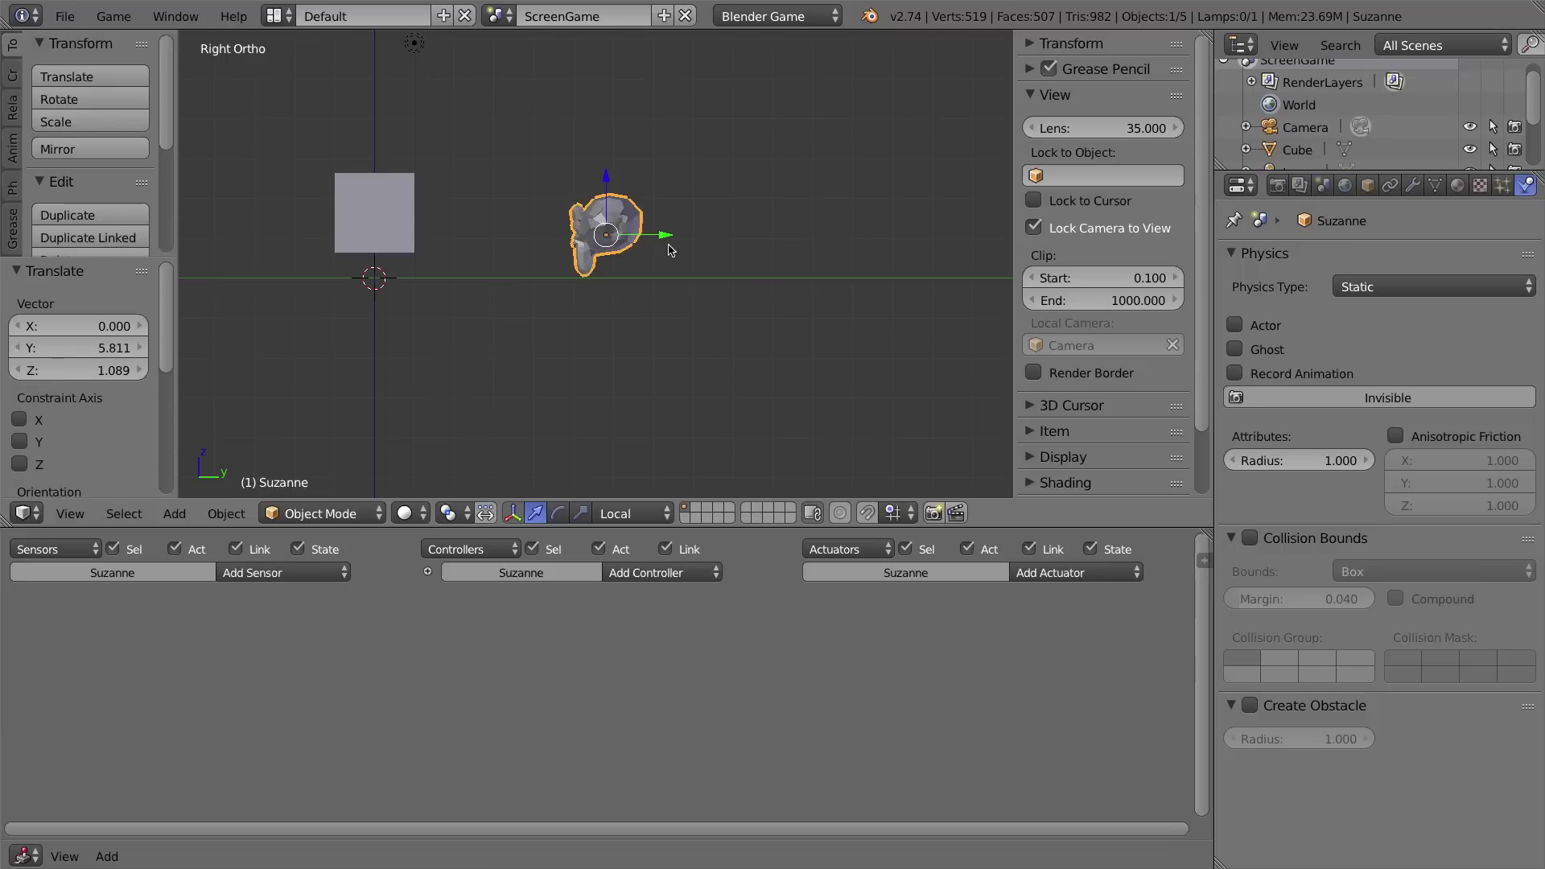
pyautogui.press('r')
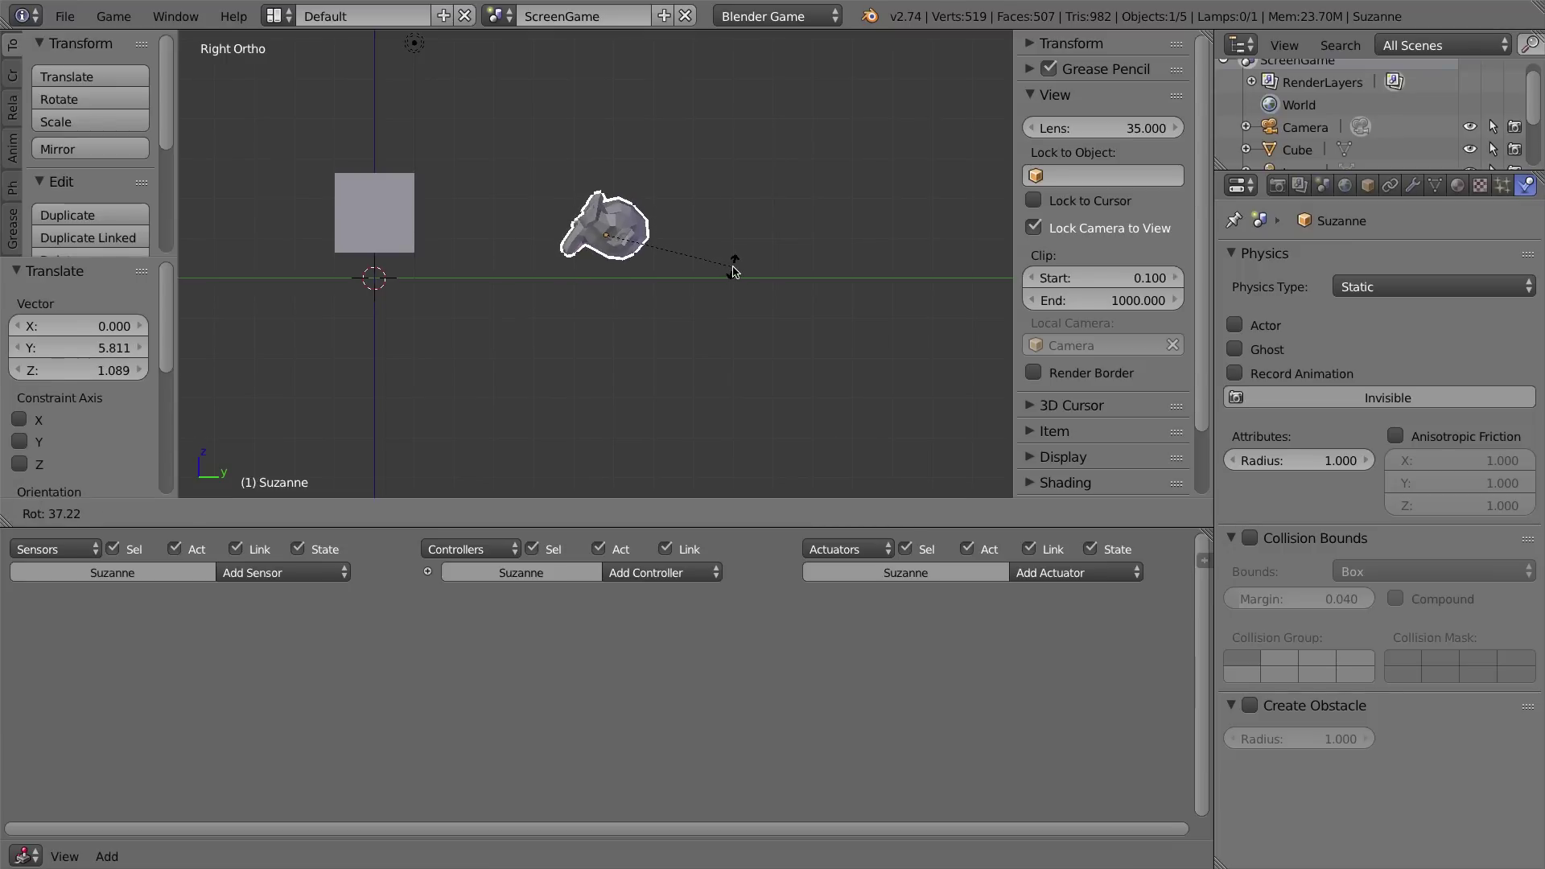
pyautogui.click(734, 271)
pyautogui.press('r')
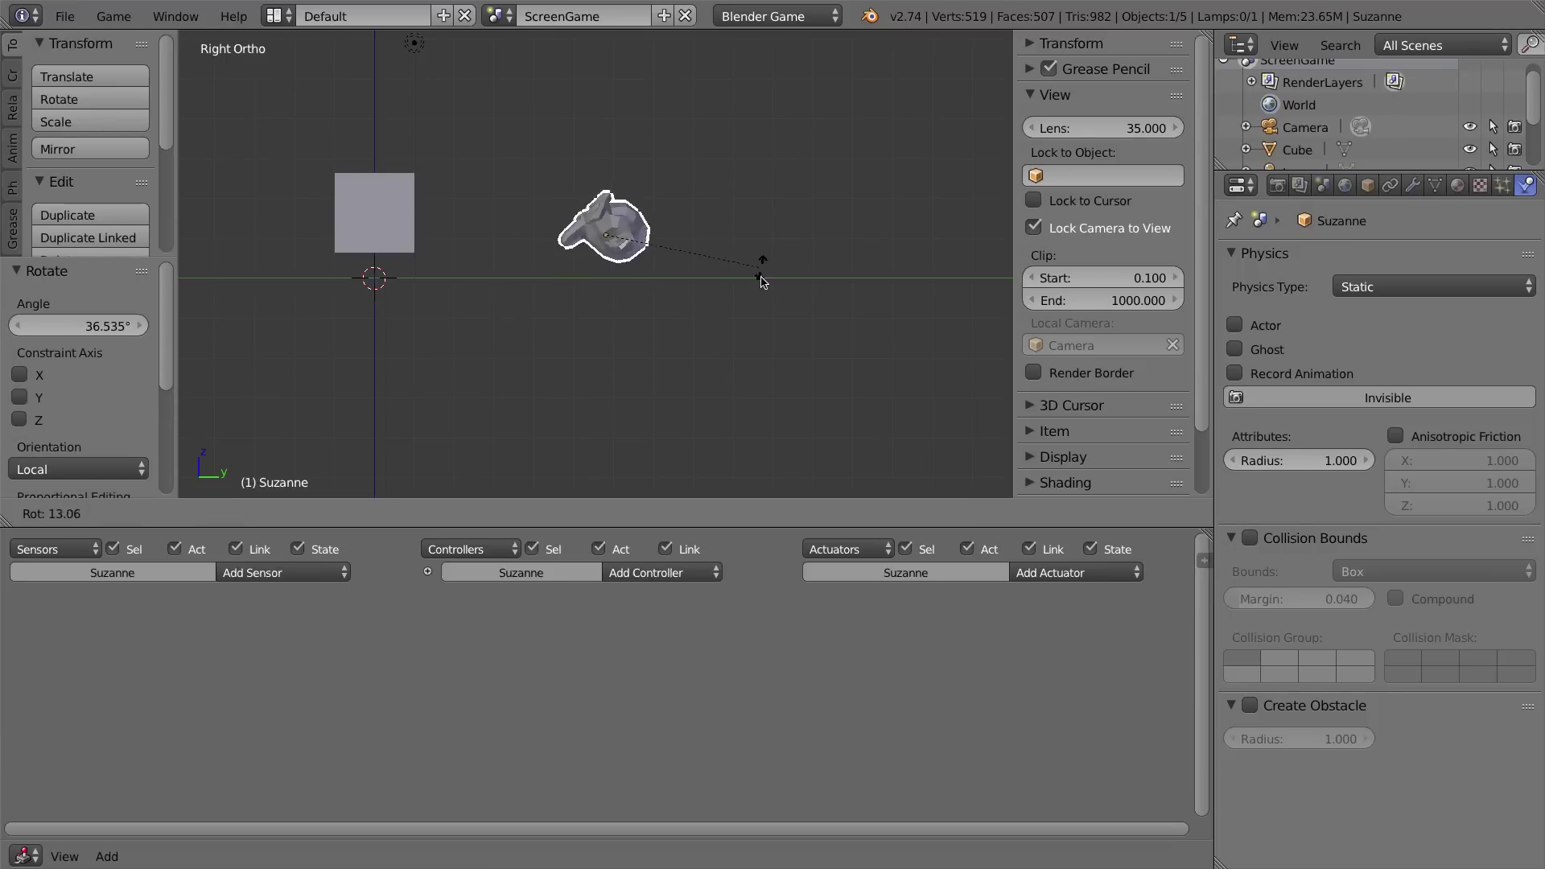
pyautogui.click(753, 238)
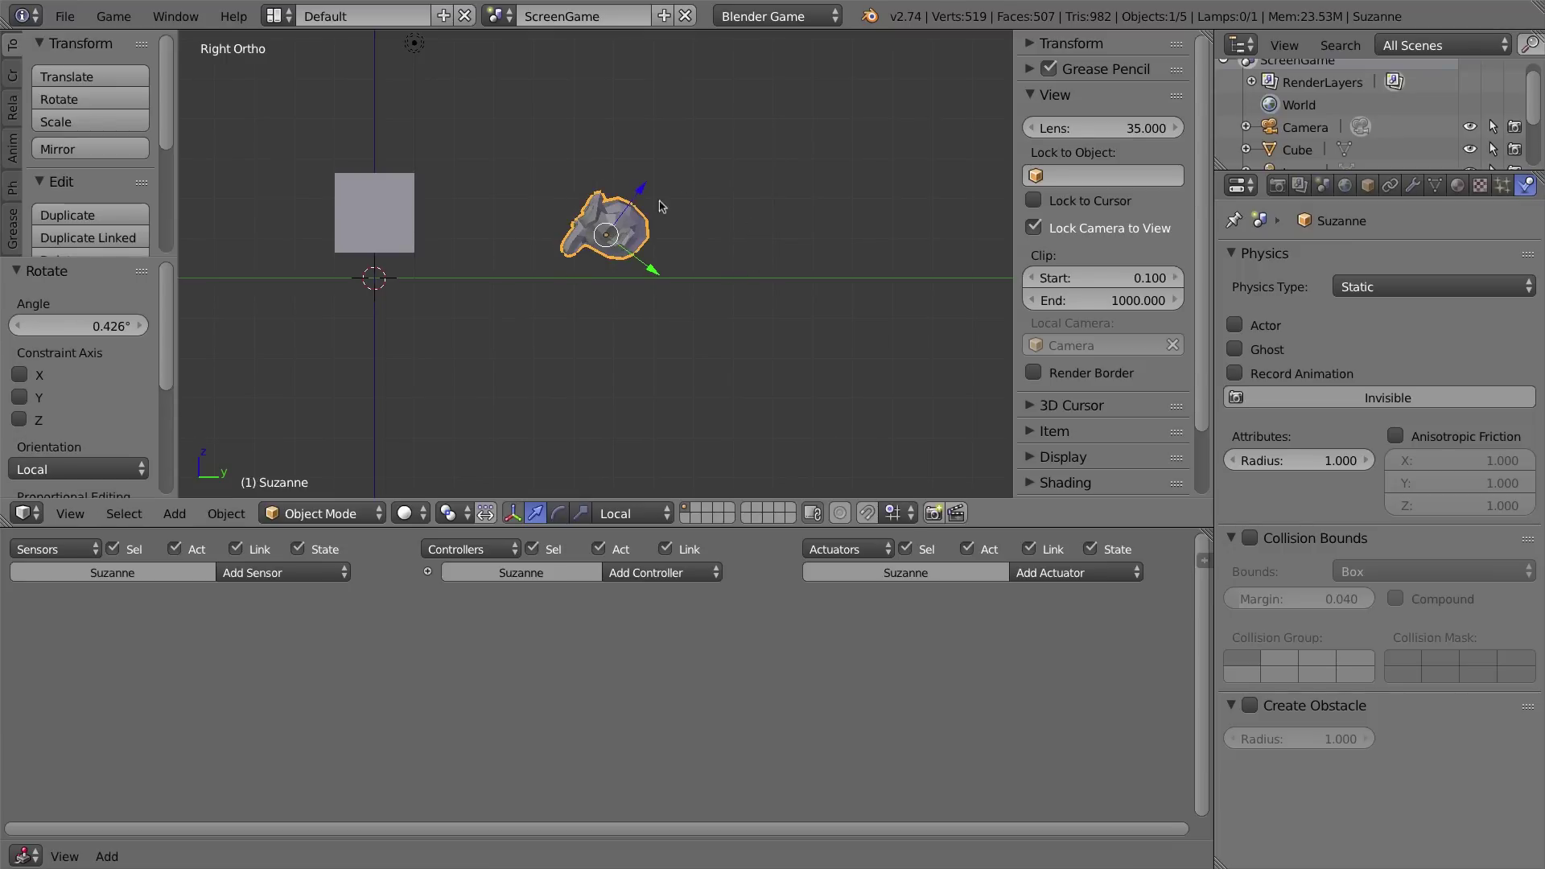
# Switch to Global orientation, scale the monkey to 1.866, and fine-tune its height and tilt.
pyautogui.click(648, 513)
pyautogui.click(648, 514)
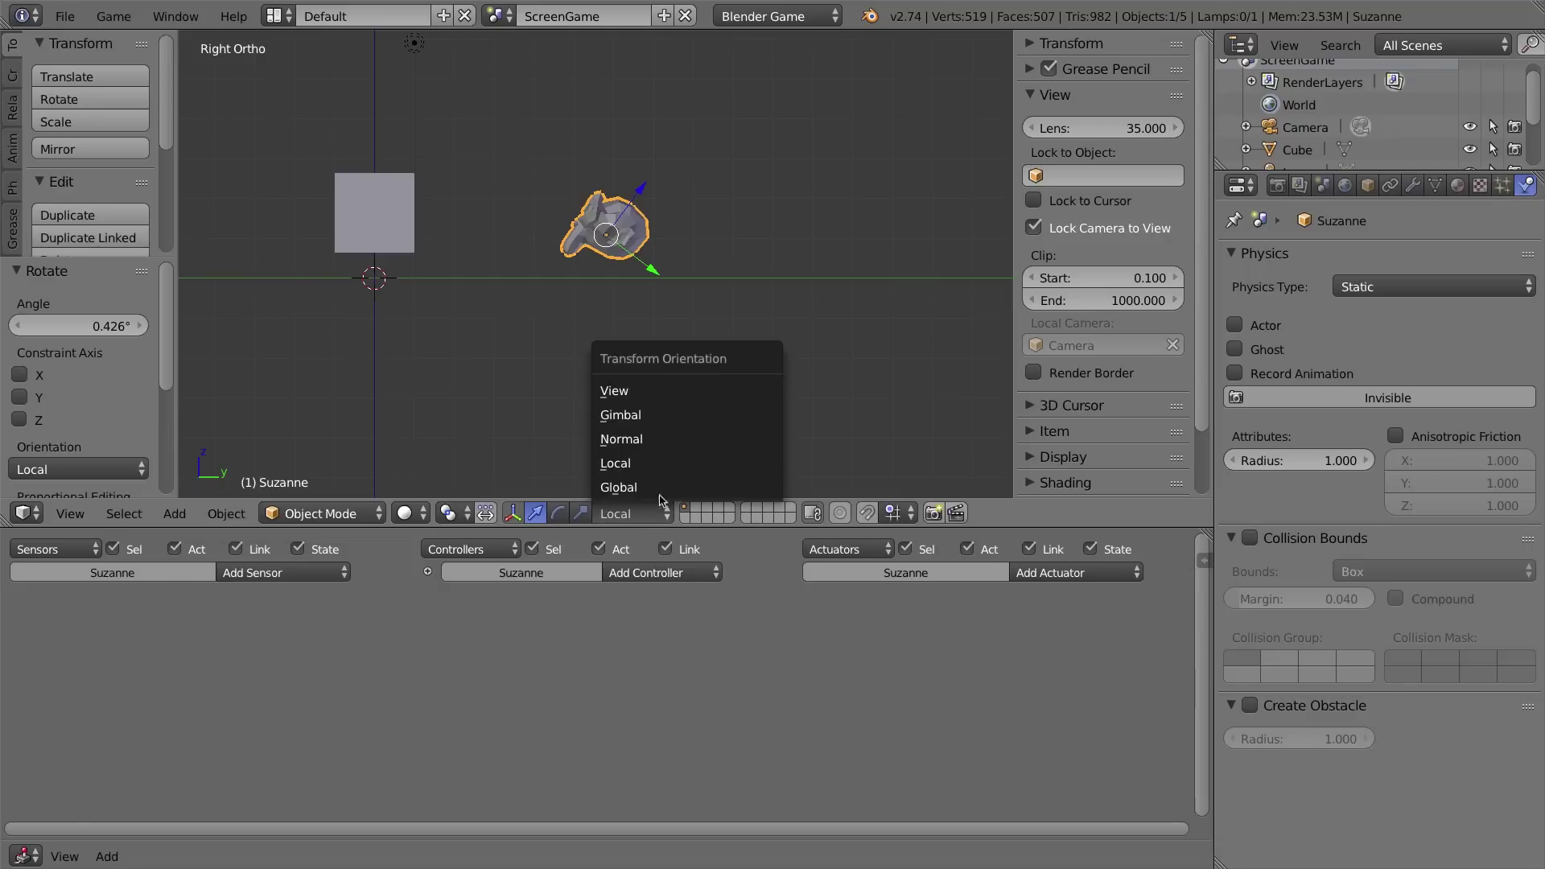
pyautogui.click(619, 504)
pyautogui.moveTo(606, 181); pyautogui.dragTo(606, 201)
pyautogui.press('s')
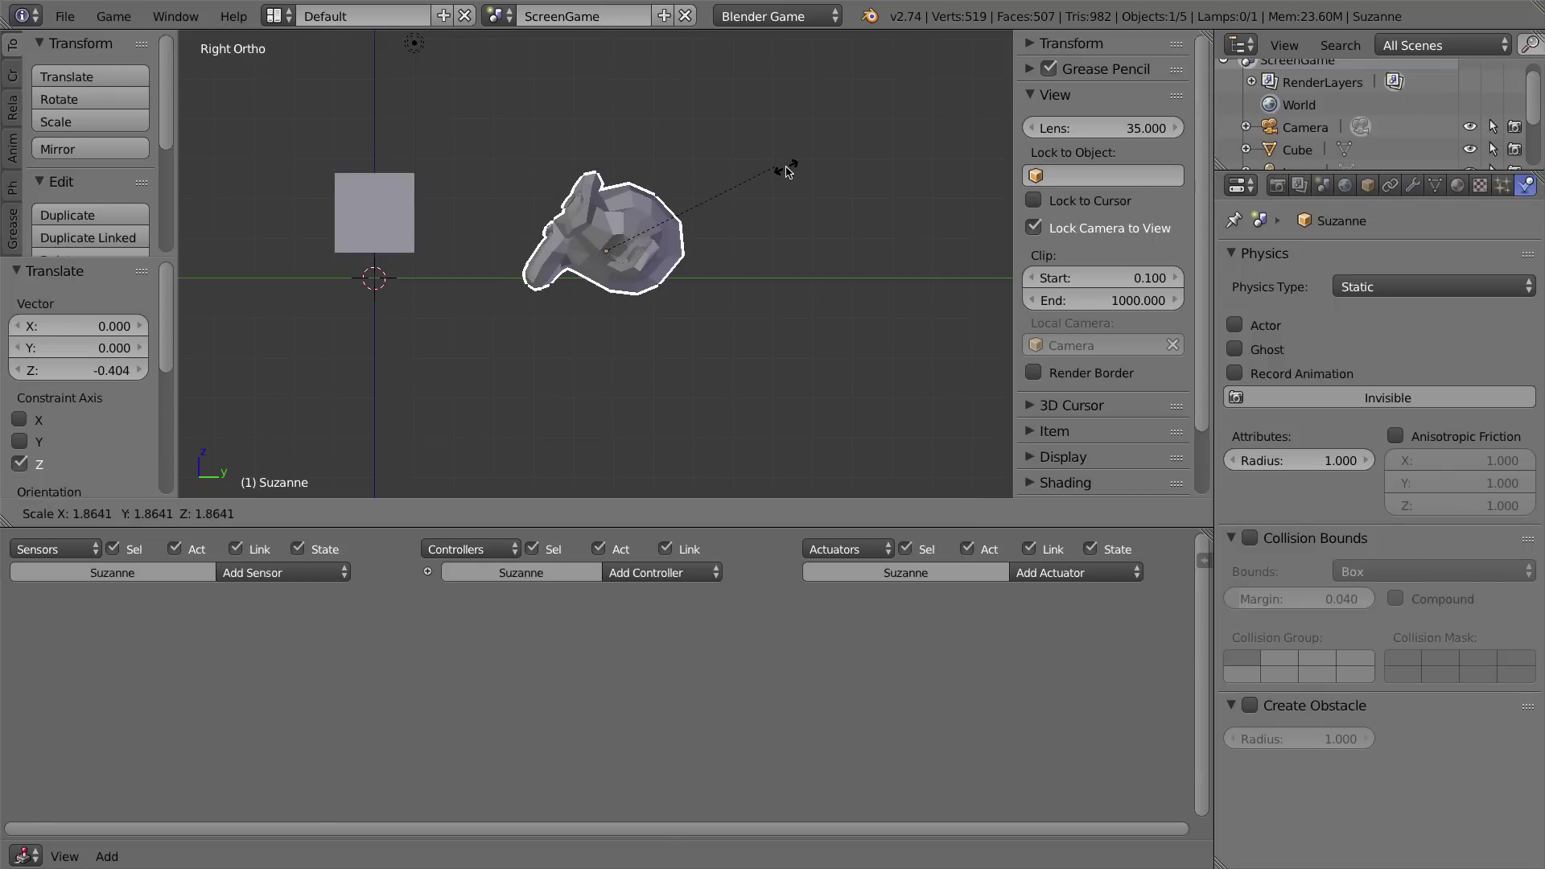
pyautogui.click(794, 173)
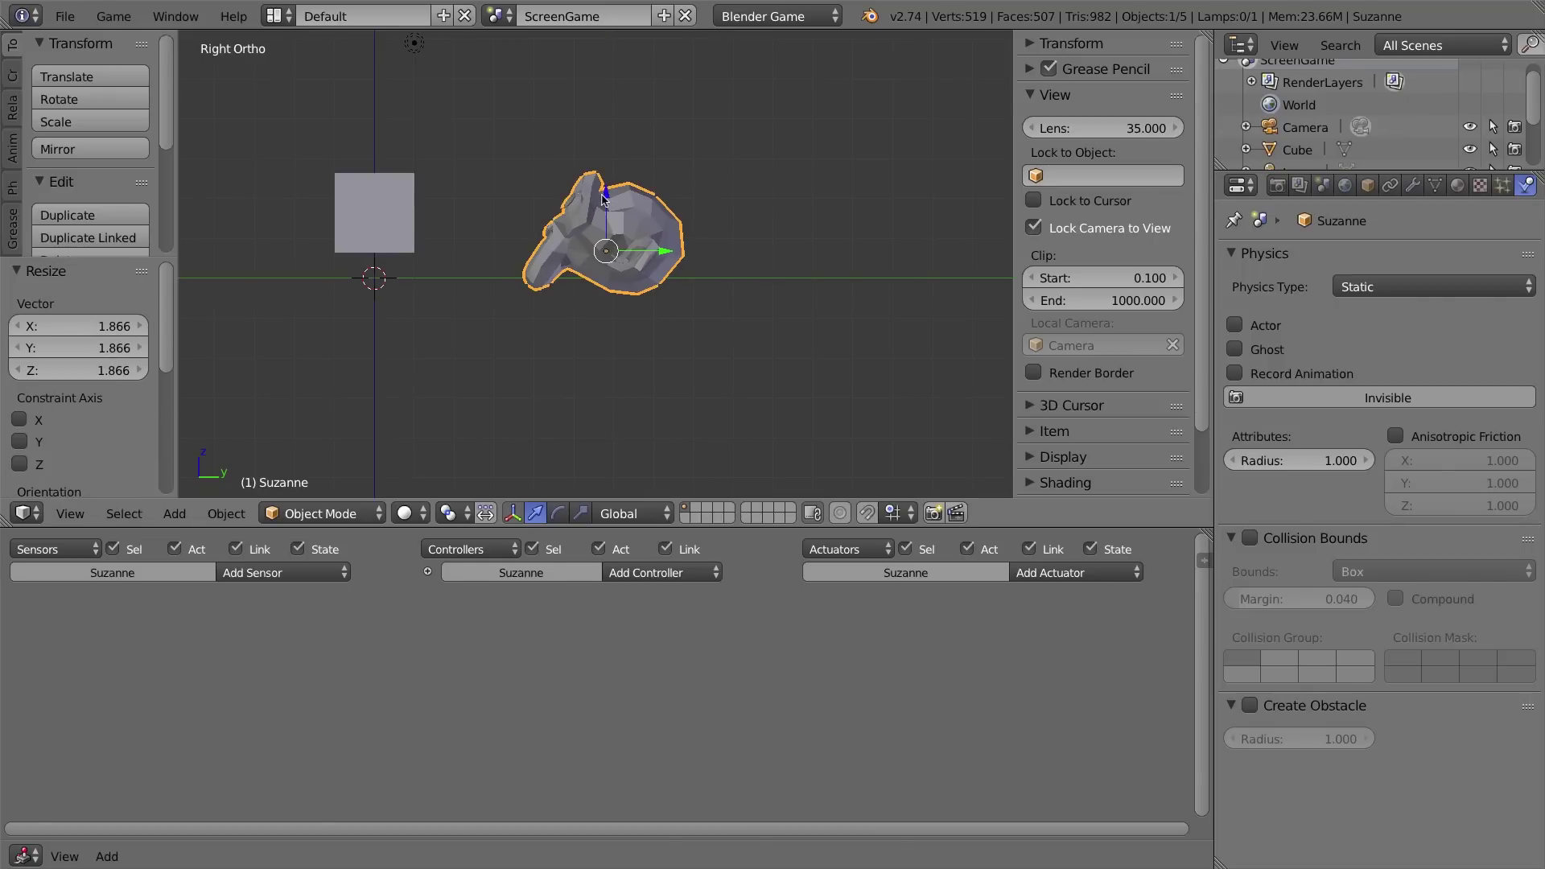
pyautogui.moveTo(606, 197); pyautogui.dragTo(606, 180)
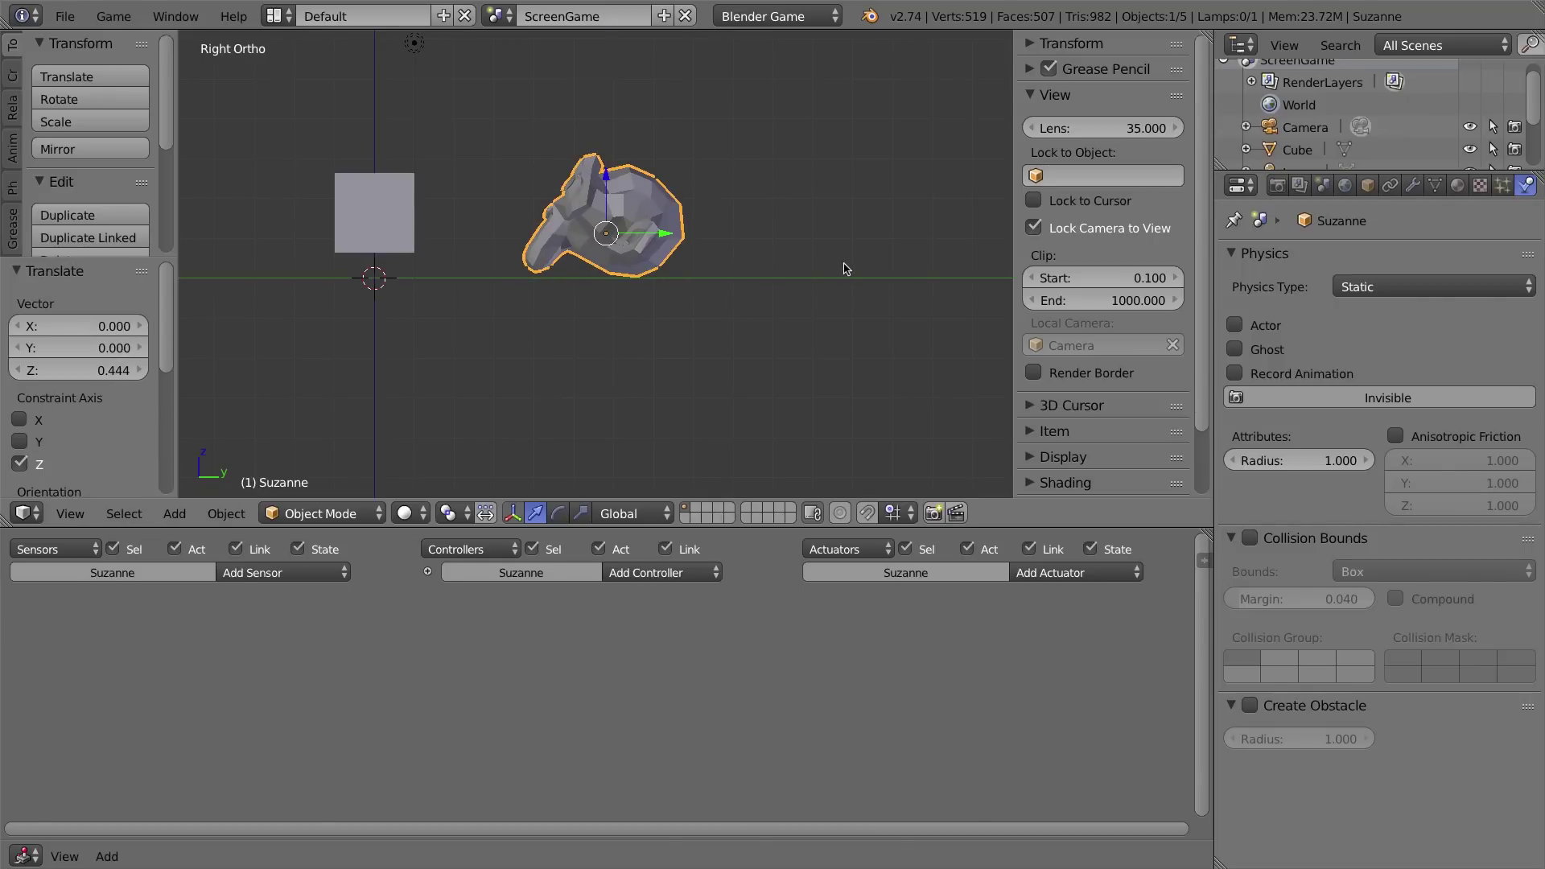
pyautogui.press('r')
pyautogui.click(845, 253)
pyautogui.moveTo(616, 184); pyautogui.dragTo(616, 186)
# Create a new material for the monkey with a red diffuse colour.
pyautogui.click(1458, 186)
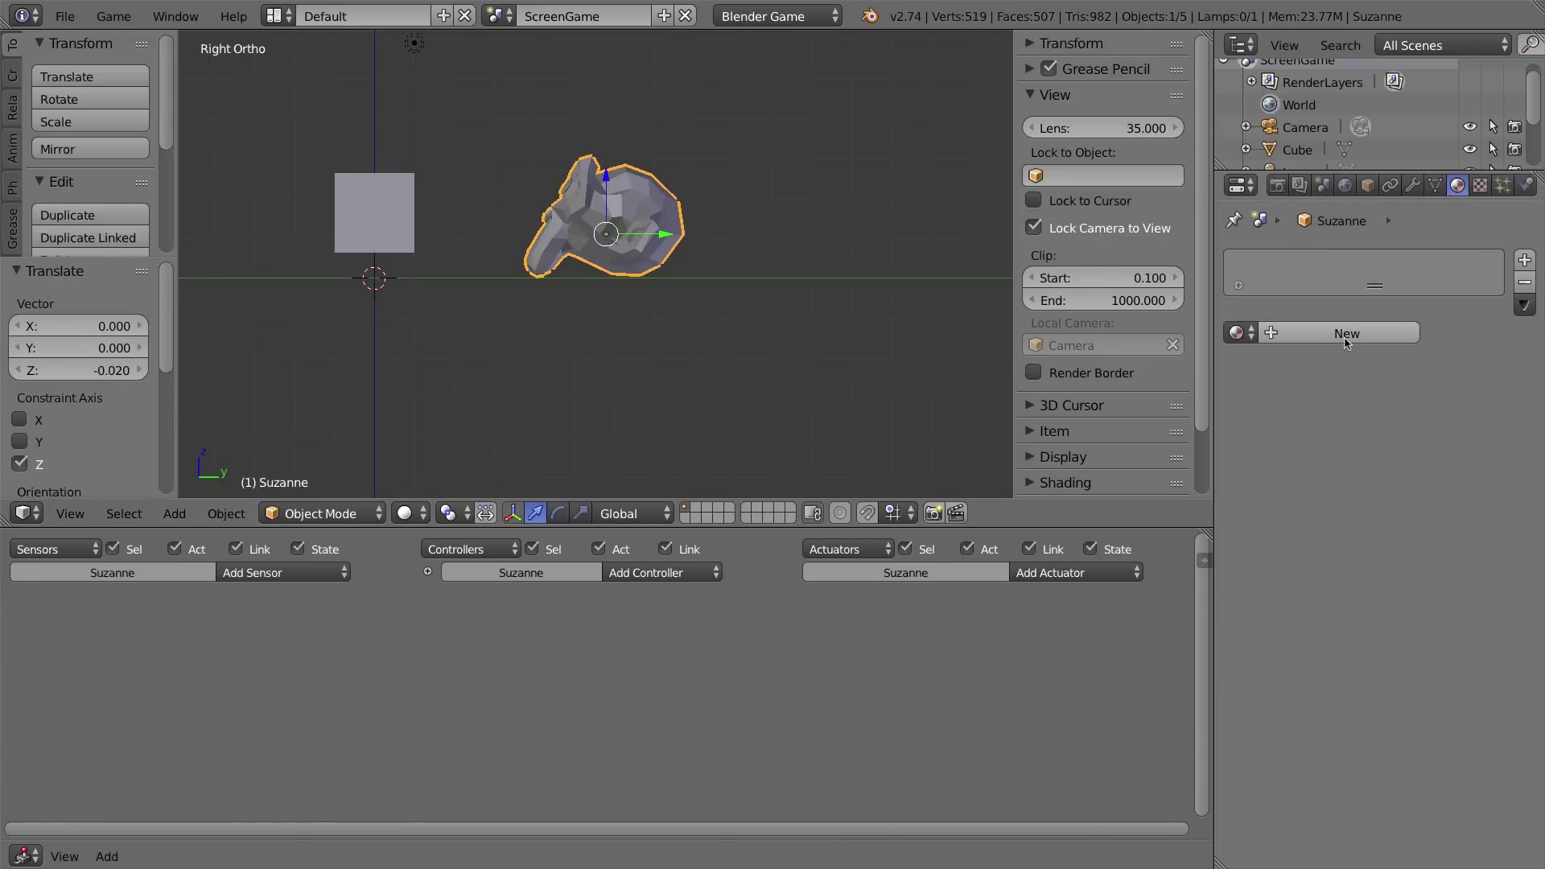
pyautogui.click(1347, 333)
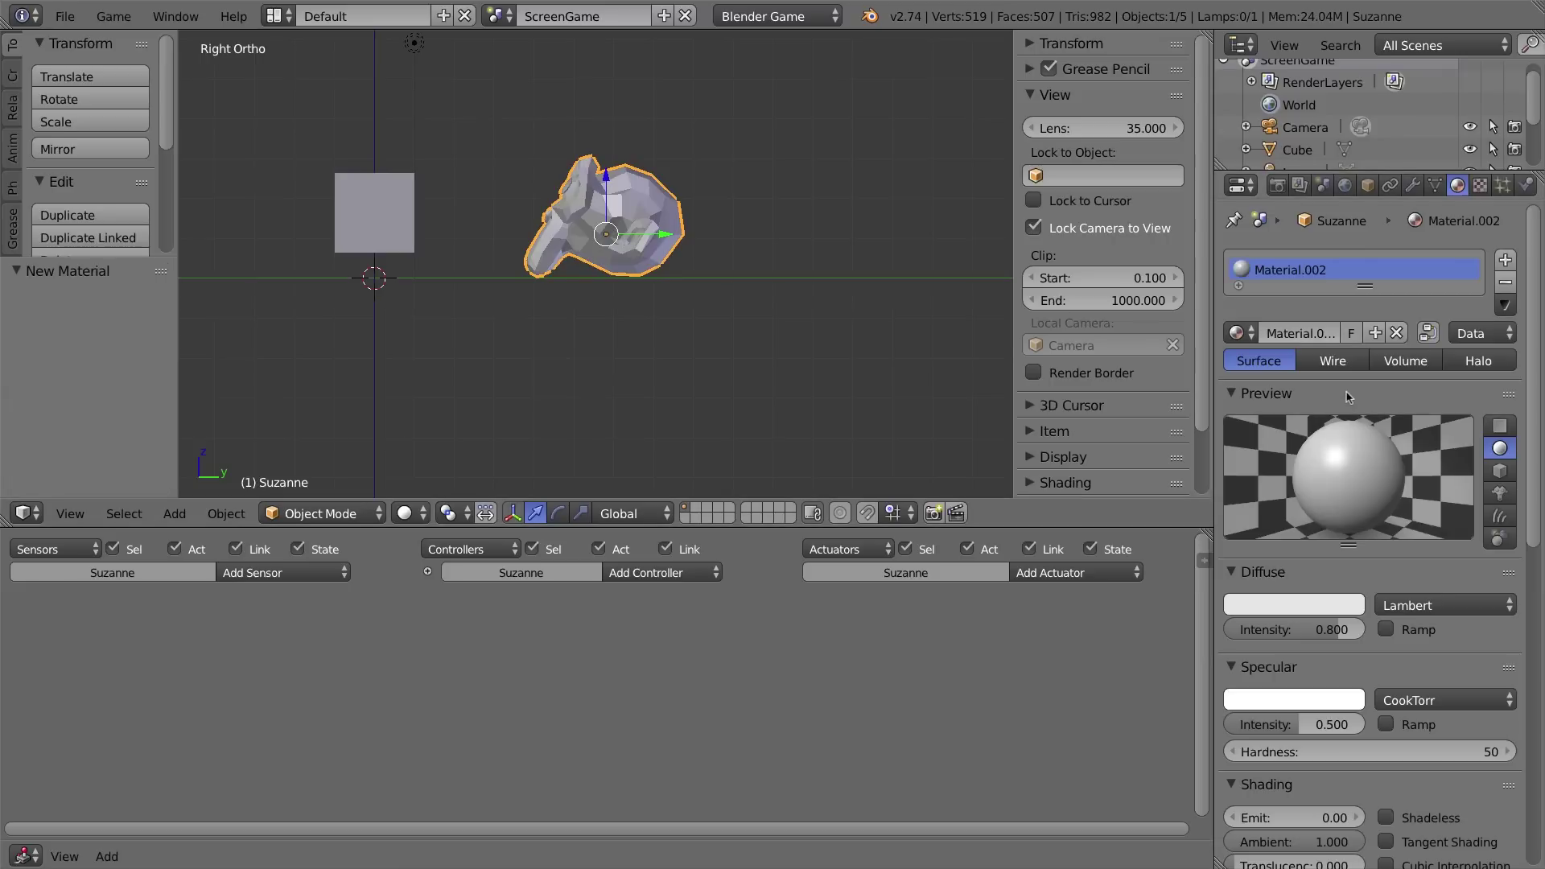
pyautogui.click(1306, 617)
pyautogui.click(1244, 470)
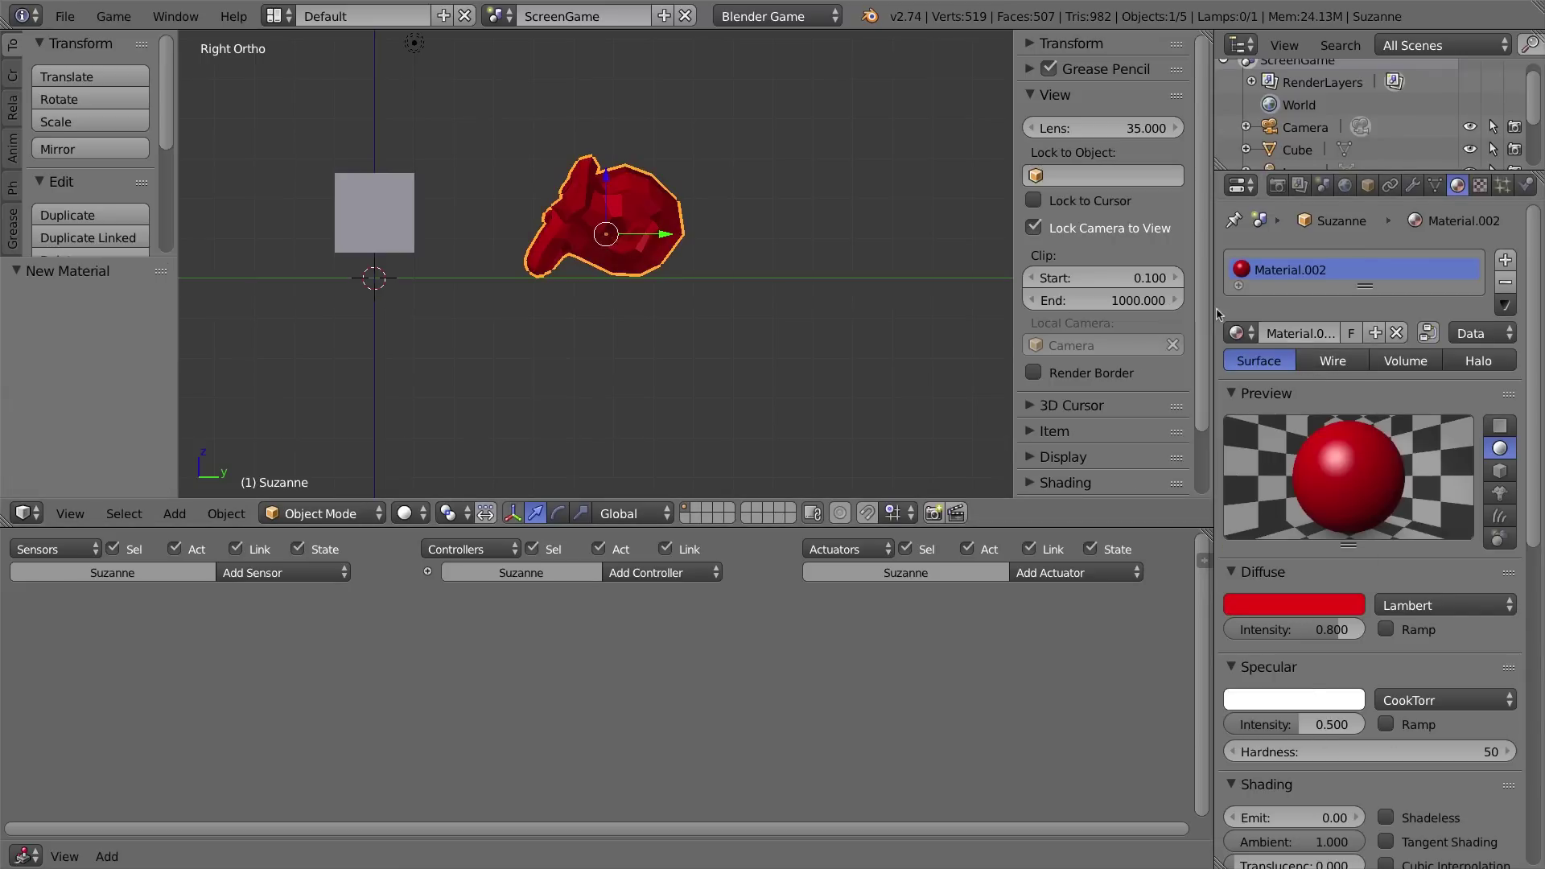
pyautogui.moveTo(1217, 311); pyautogui.dragTo(1156, 312)
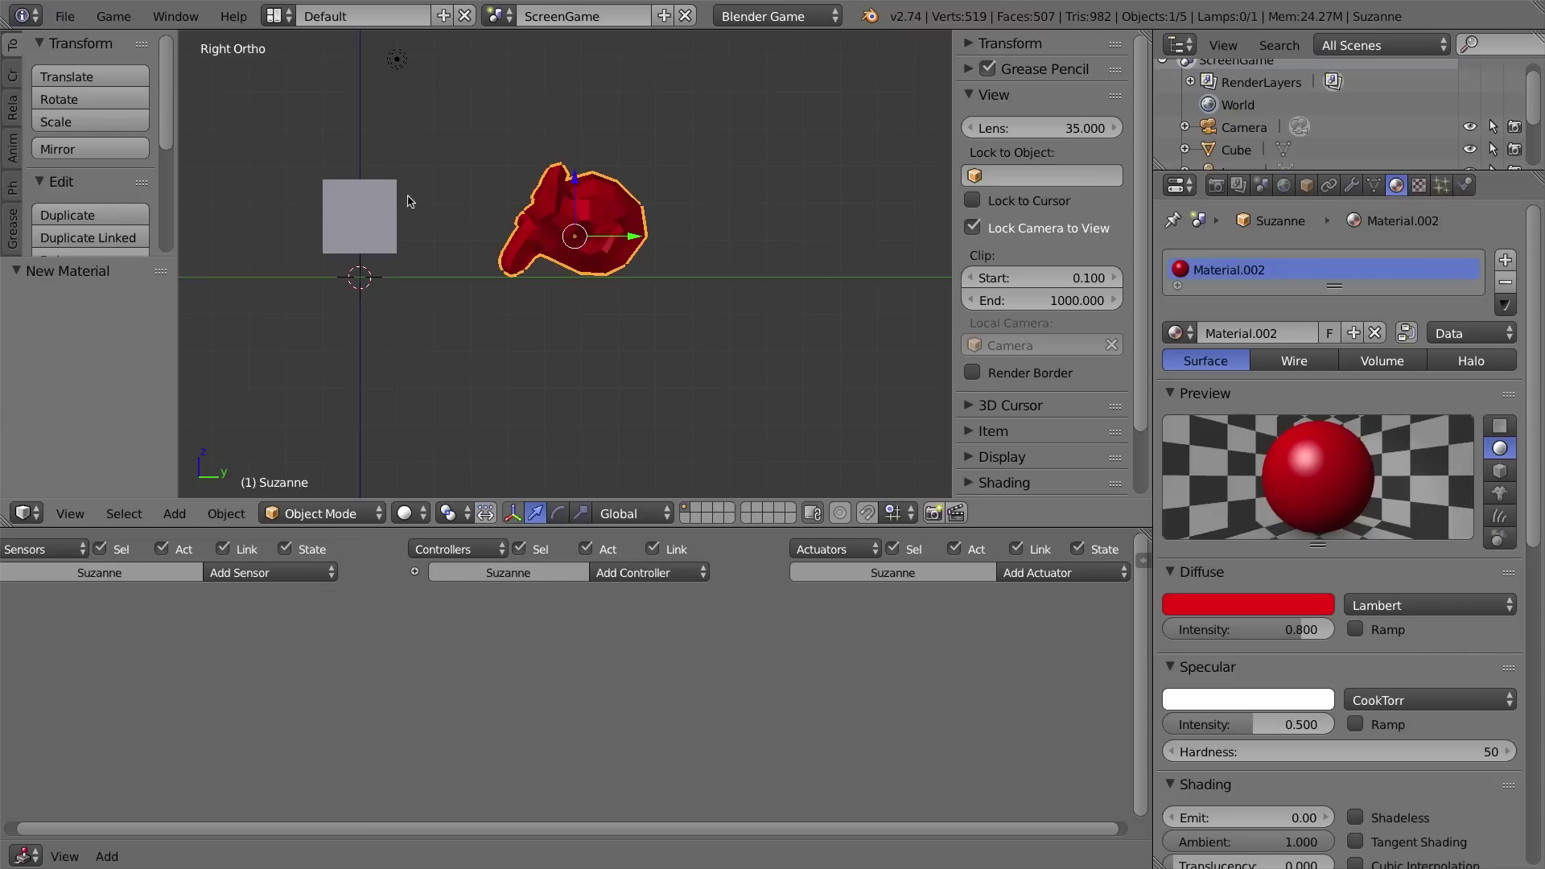
pyautogui.rightClick(366, 193)
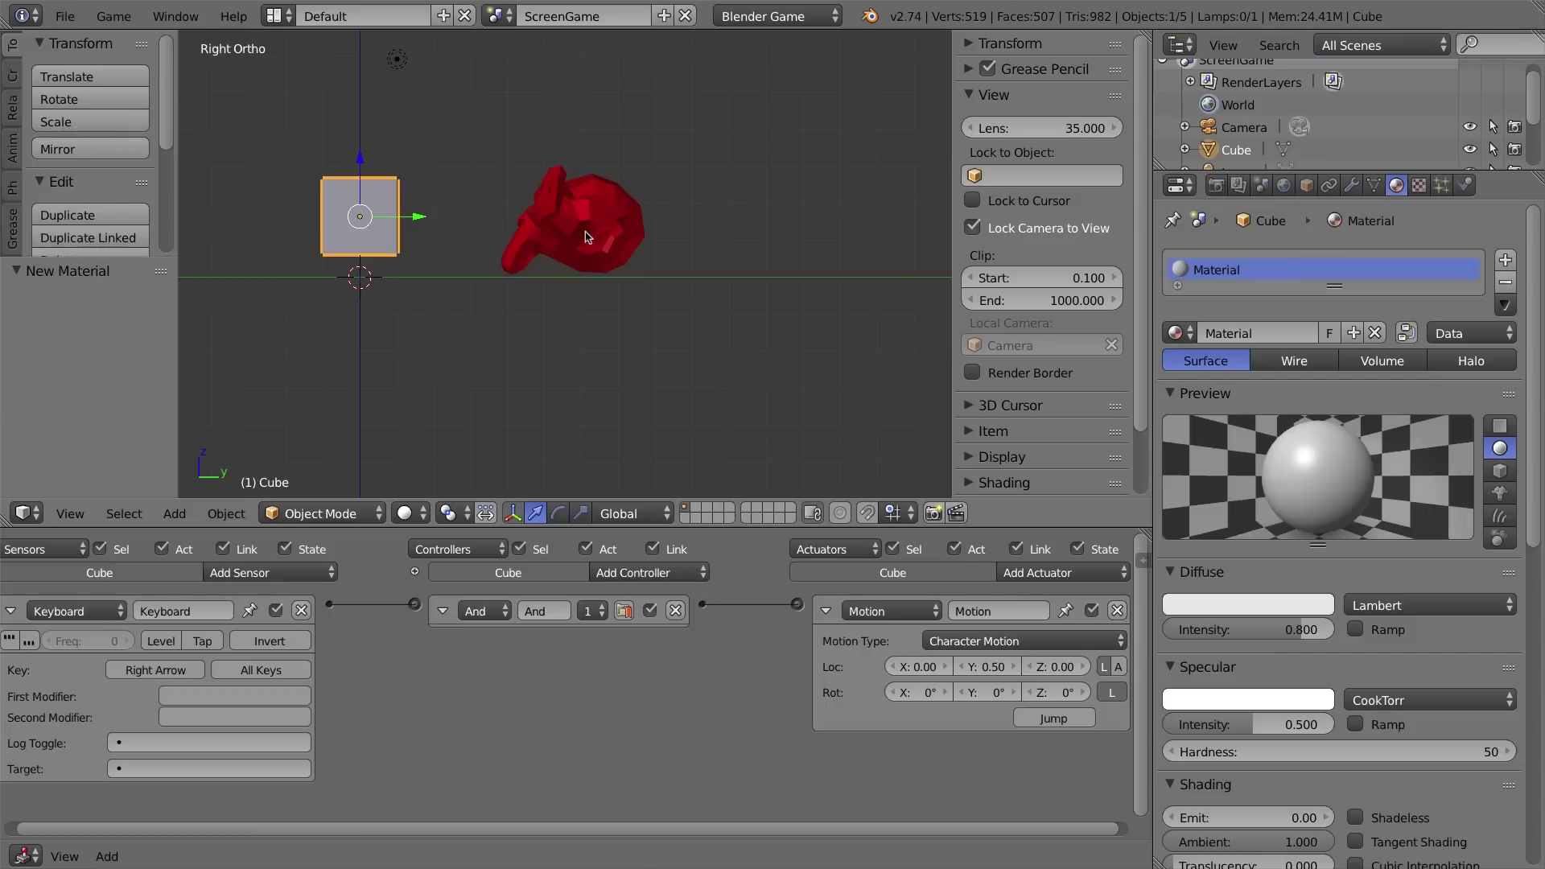
pyautogui.rightClick(593, 213)
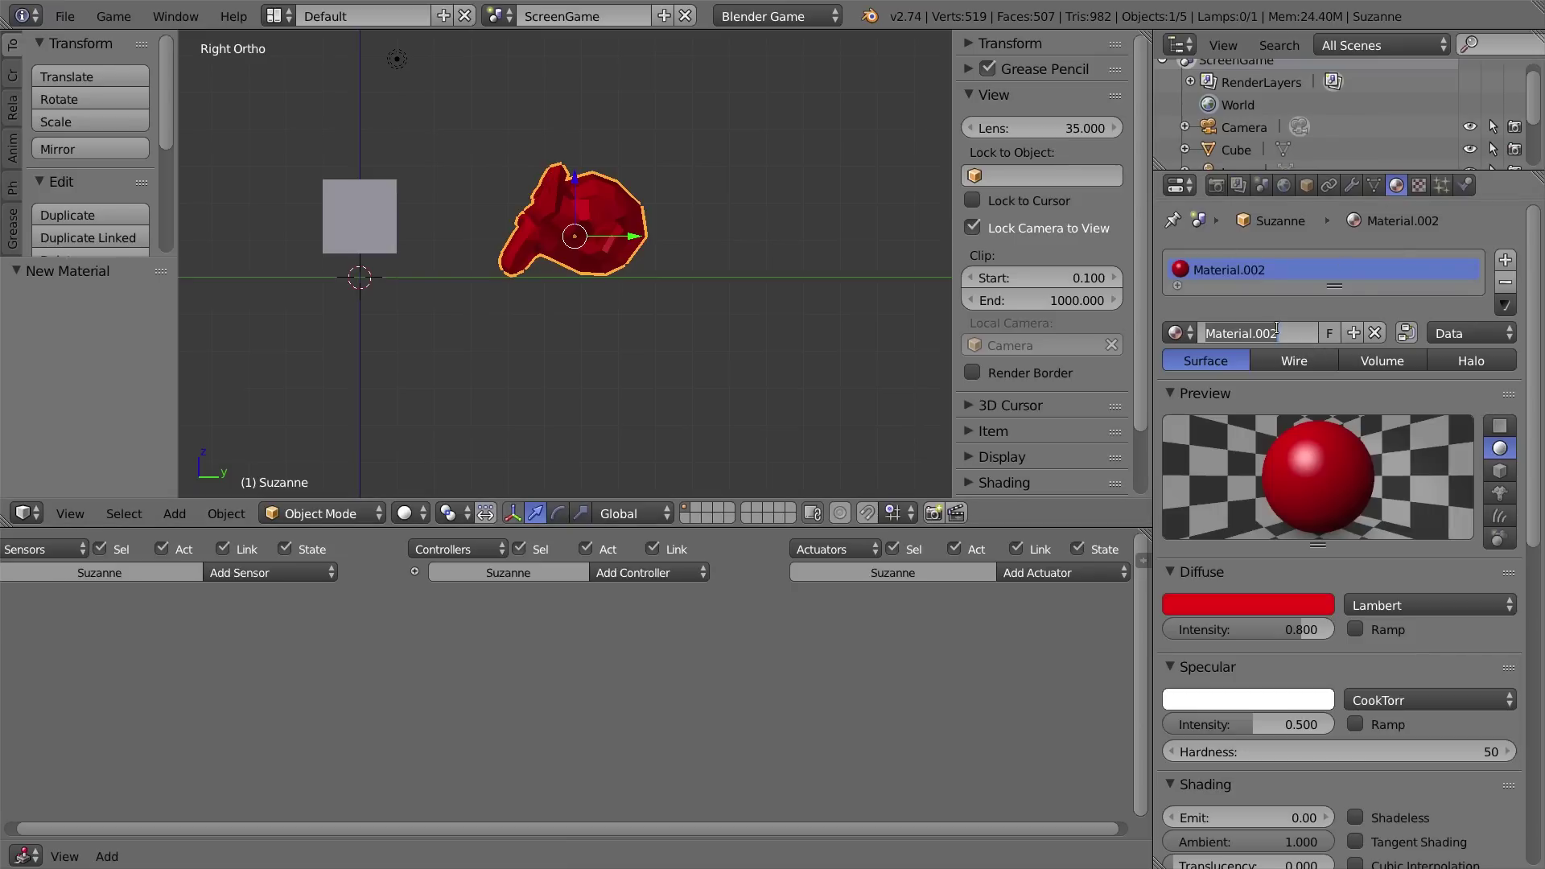
# Rename the monkey's material to redBad.
pyautogui.write('redBay')
pyautogui.press('Return')
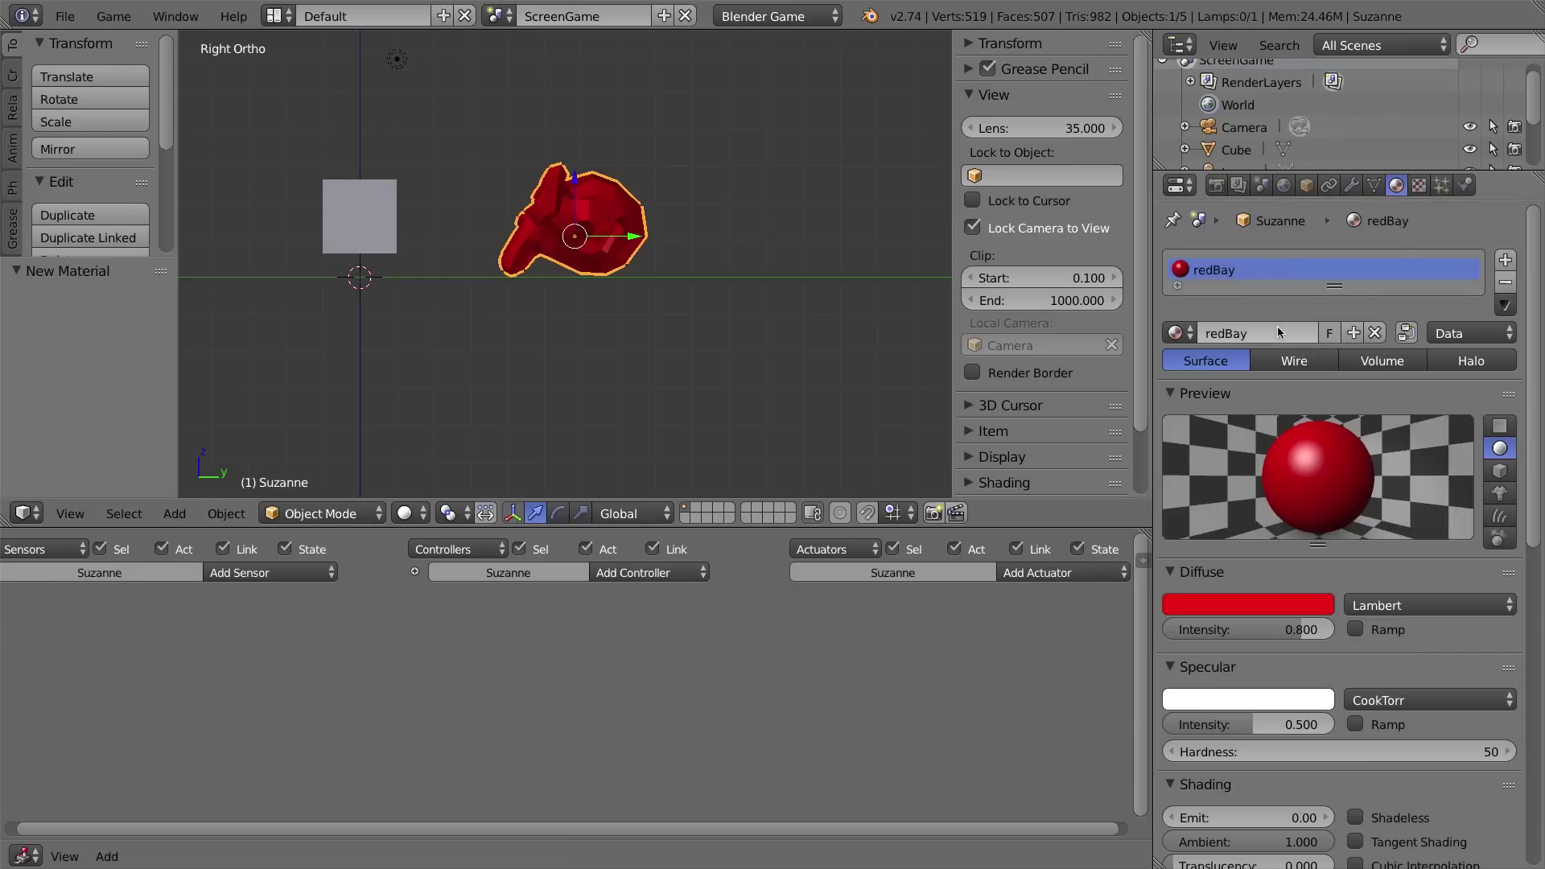
pyautogui.click(1262, 333)
pyautogui.click(1261, 334)
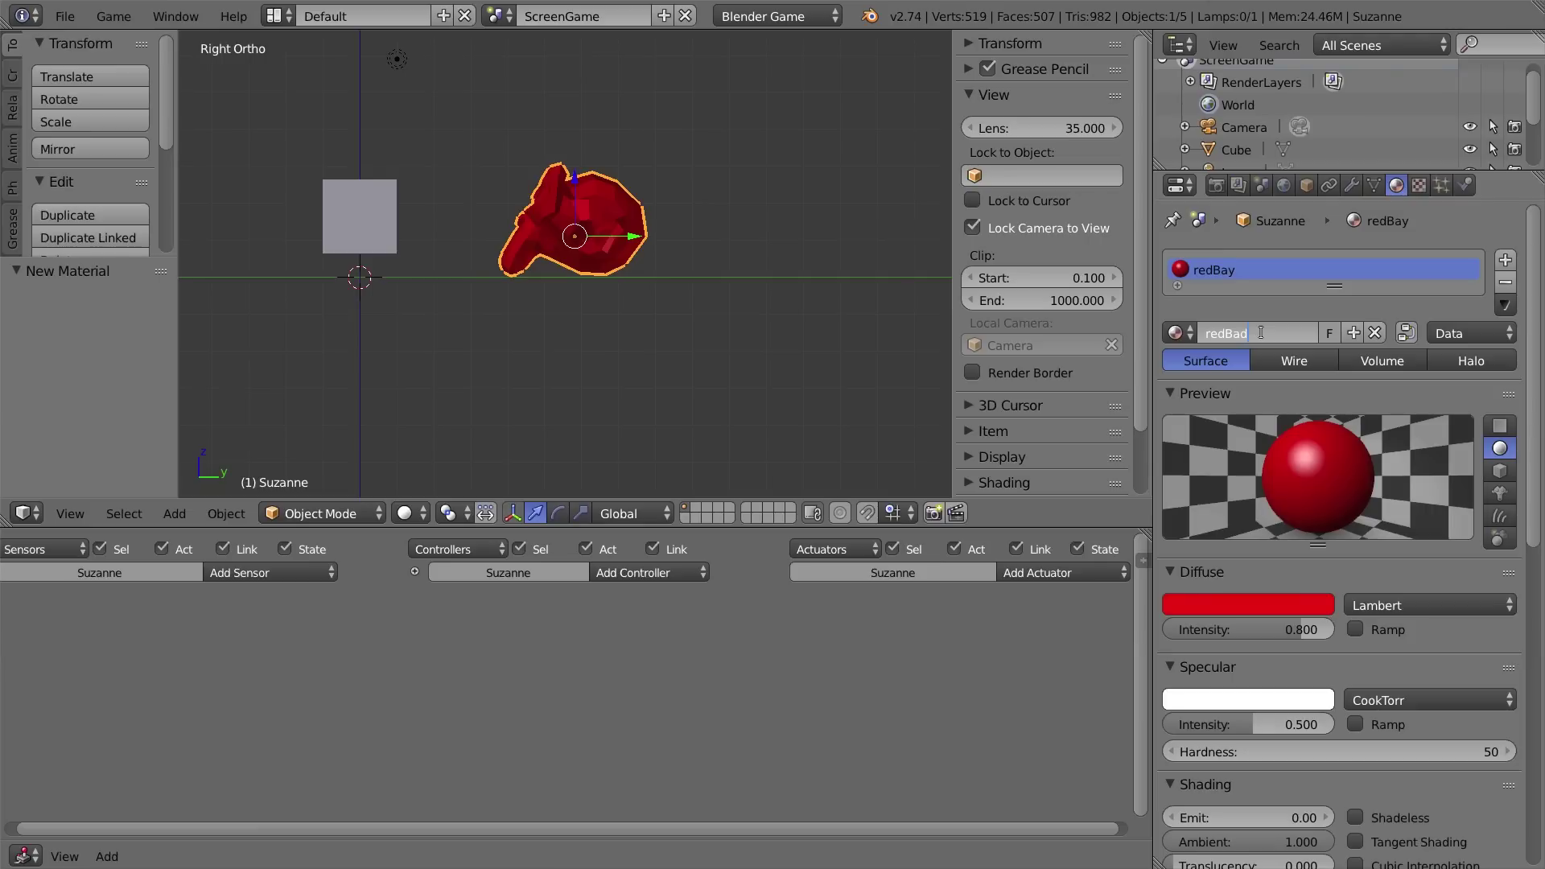
pyautogui.write('d')
pyautogui.press('Return')
pyautogui.rightClick(378, 190)
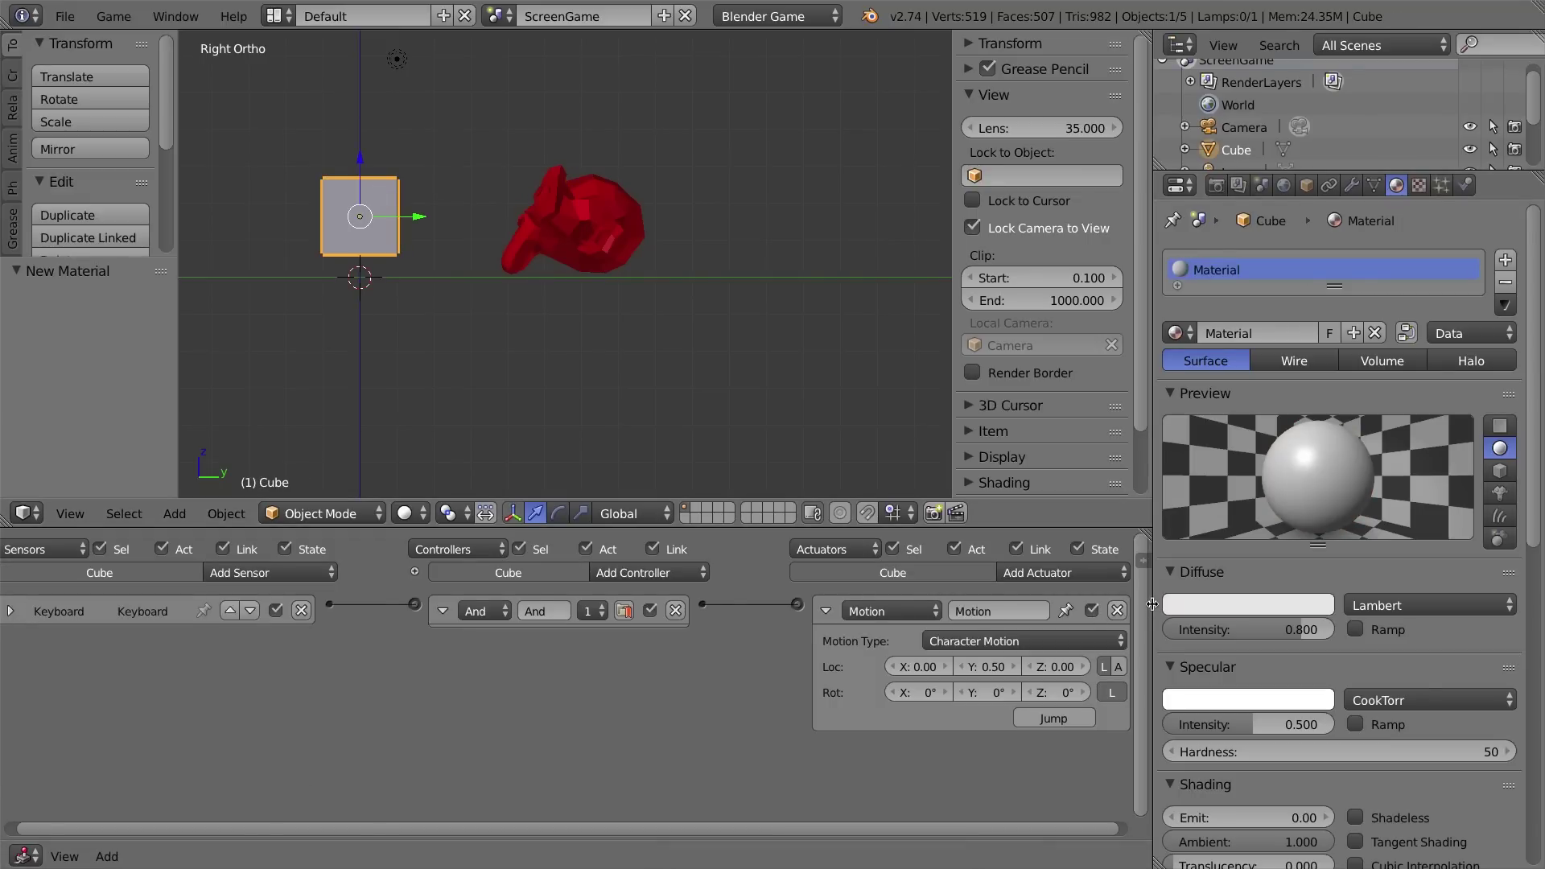
# Add a Collision sensor to the cube's logic bricks.
pyautogui.moveTo(1153, 402); pyautogui.dragTo(1240, 402)
pyautogui.click(838, 609)
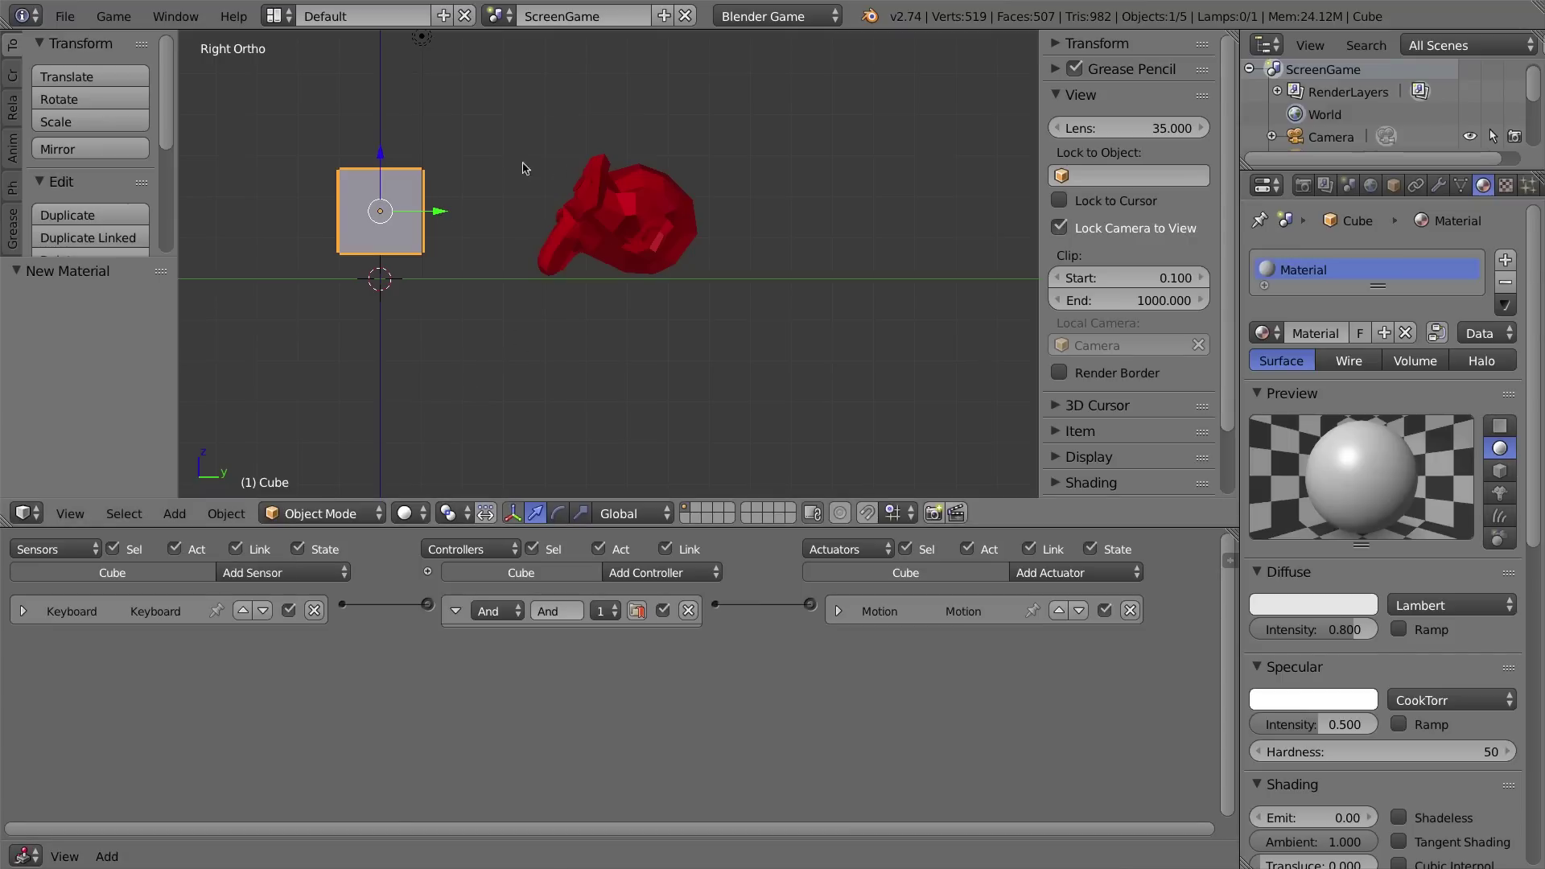
pyautogui.click(266, 575)
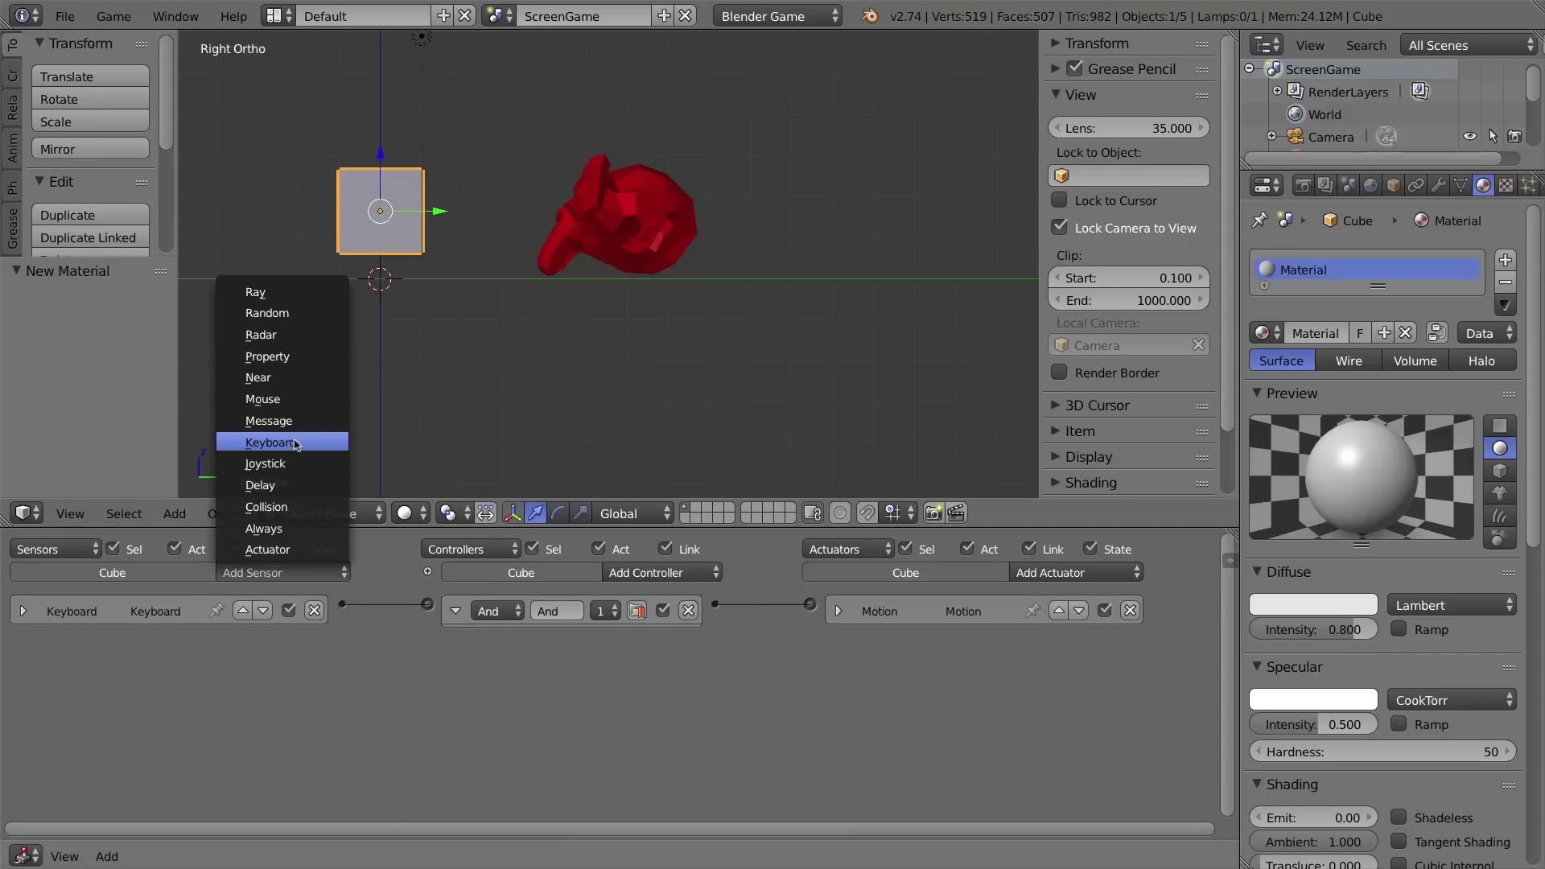
pyautogui.click(246, 507)
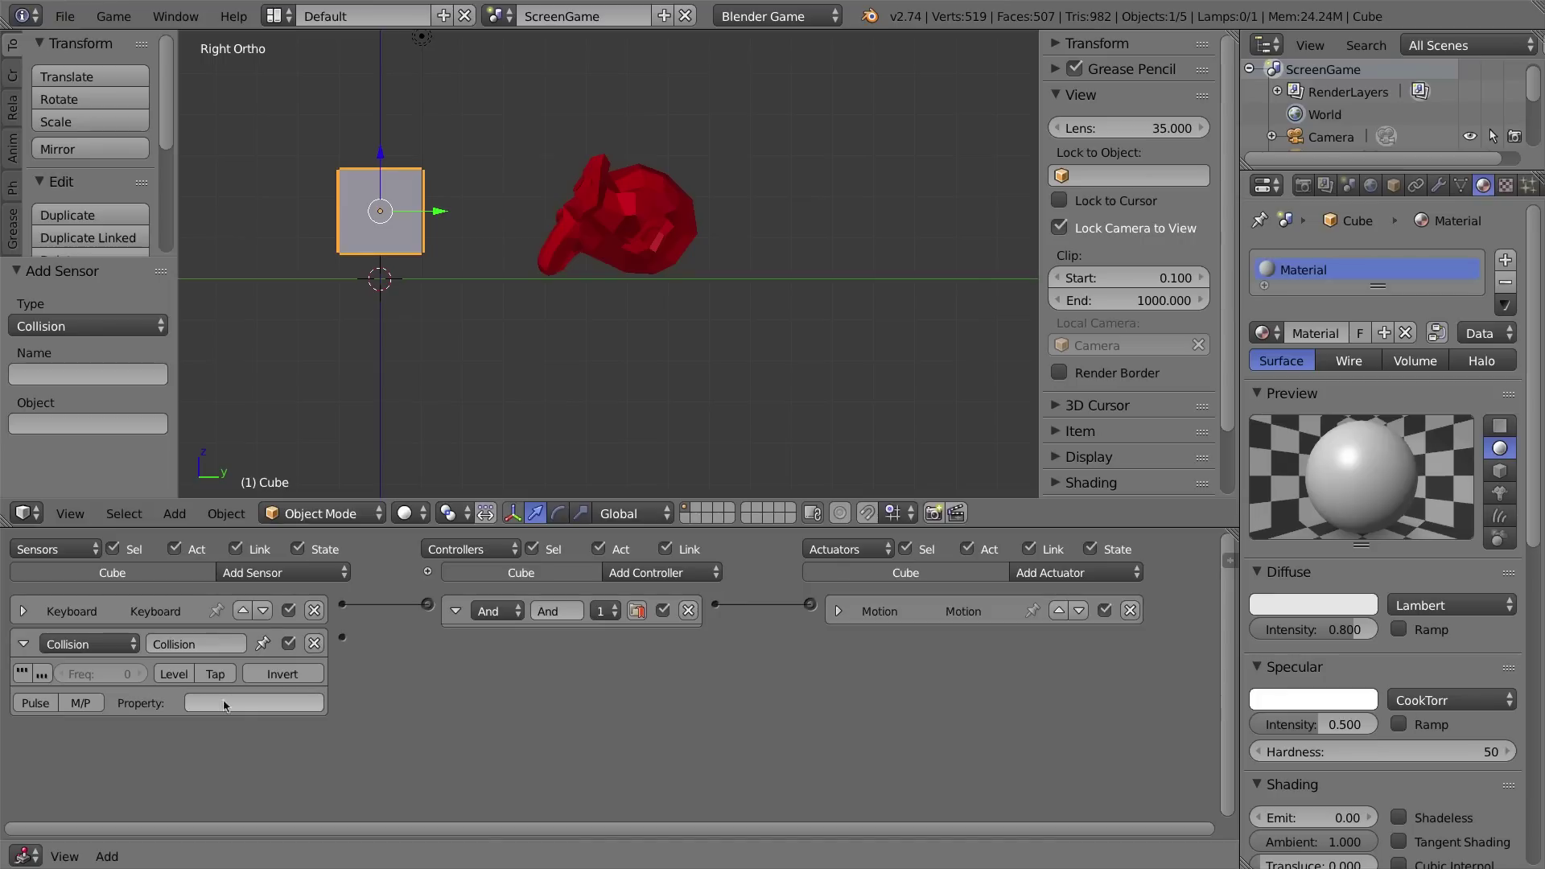
# Restrict the Collision sensor to objects with the redBad material.
pyautogui.click(80, 705)
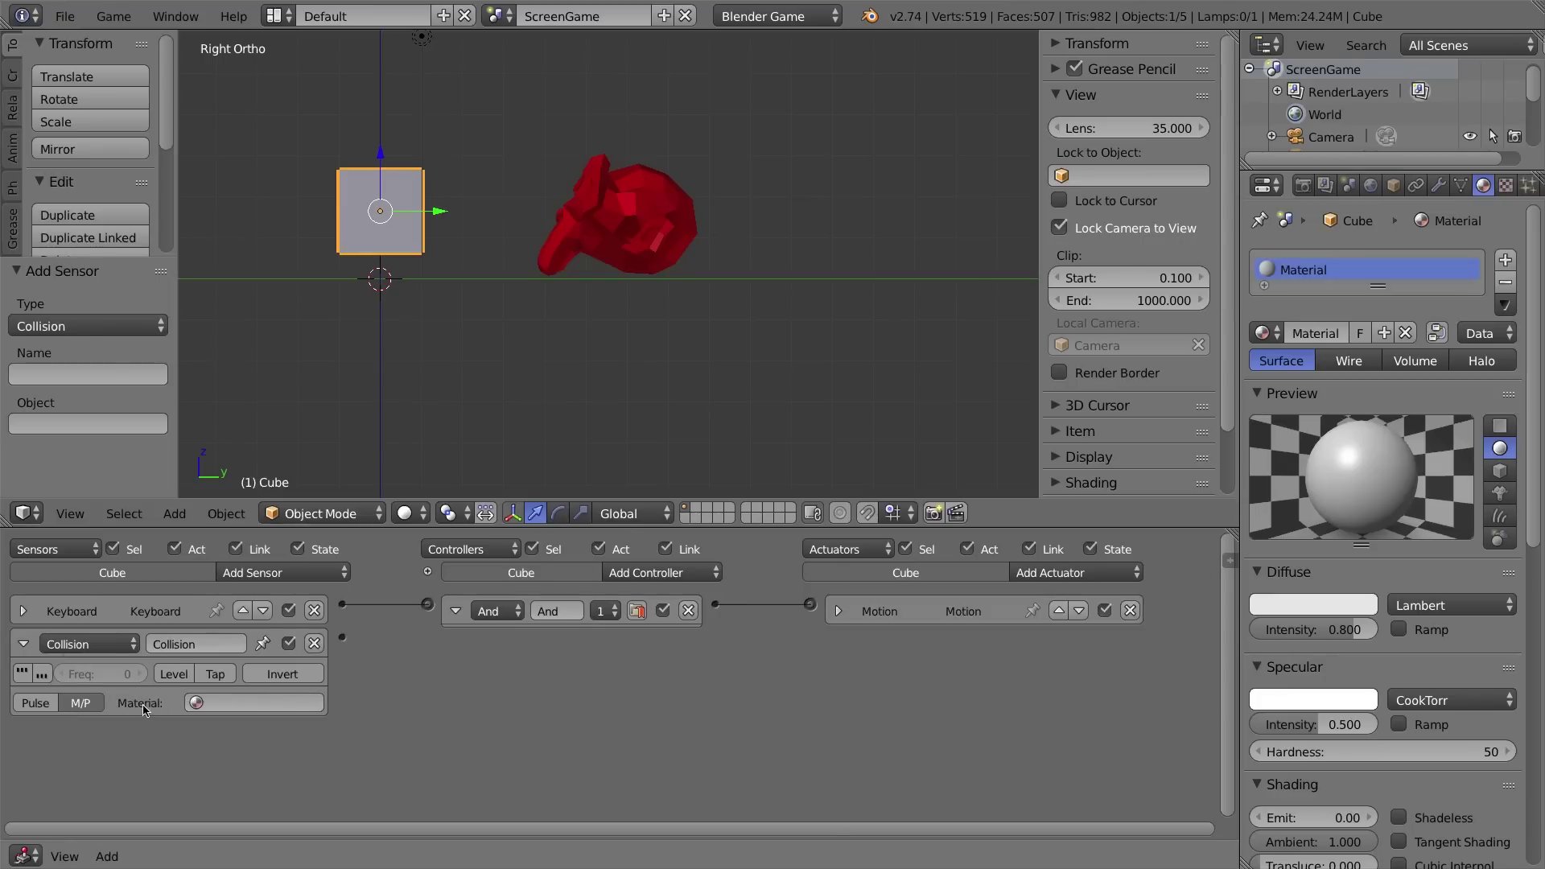
pyautogui.click(80, 705)
pyautogui.click(81, 706)
pyautogui.click(219, 703)
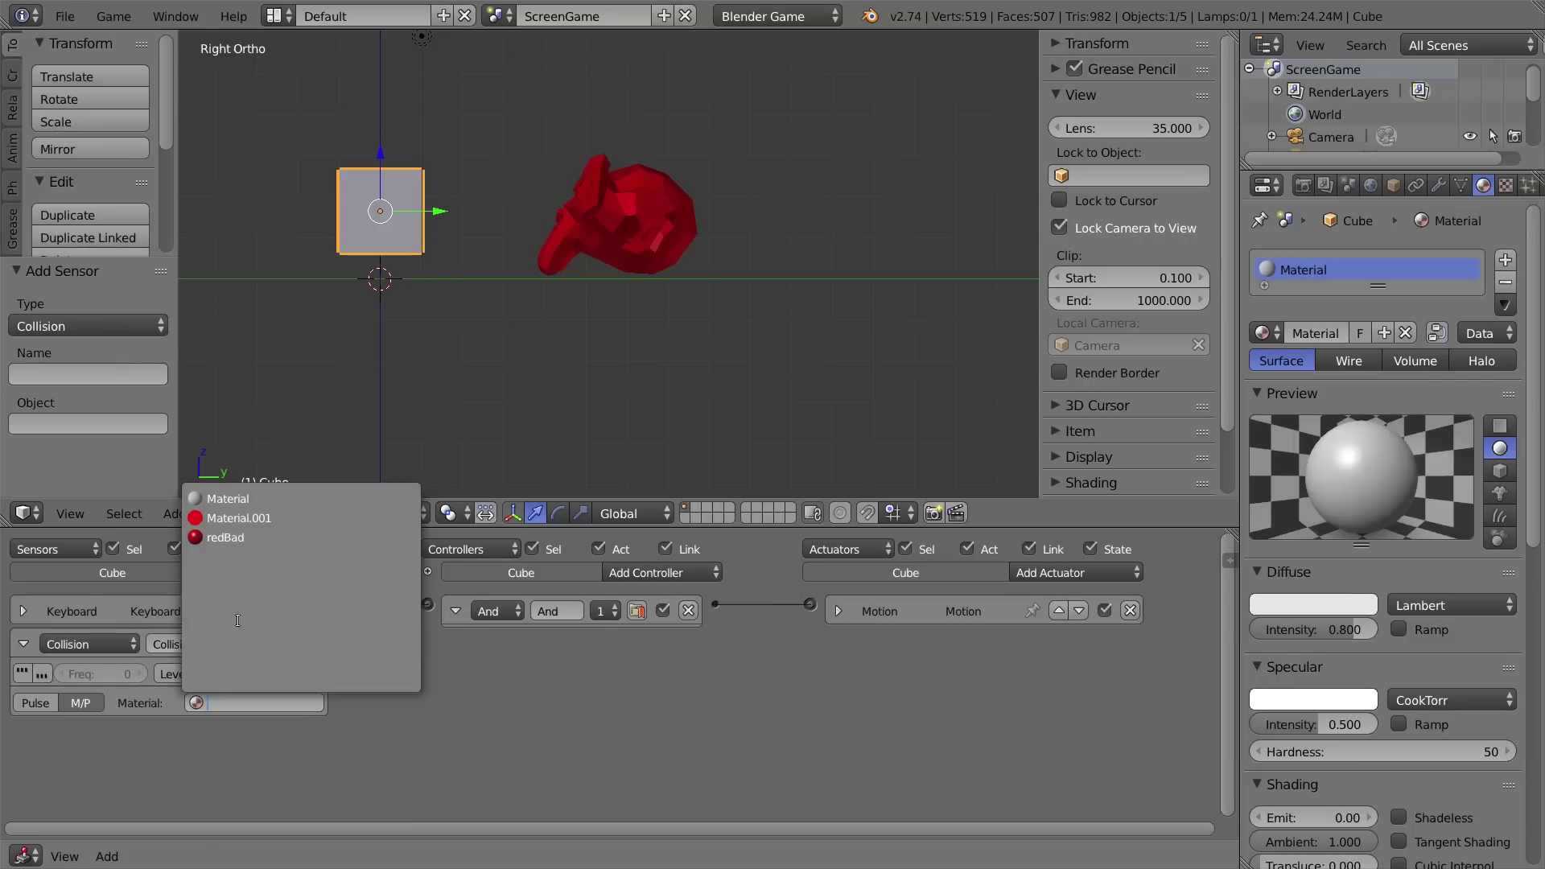
pyautogui.click(239, 538)
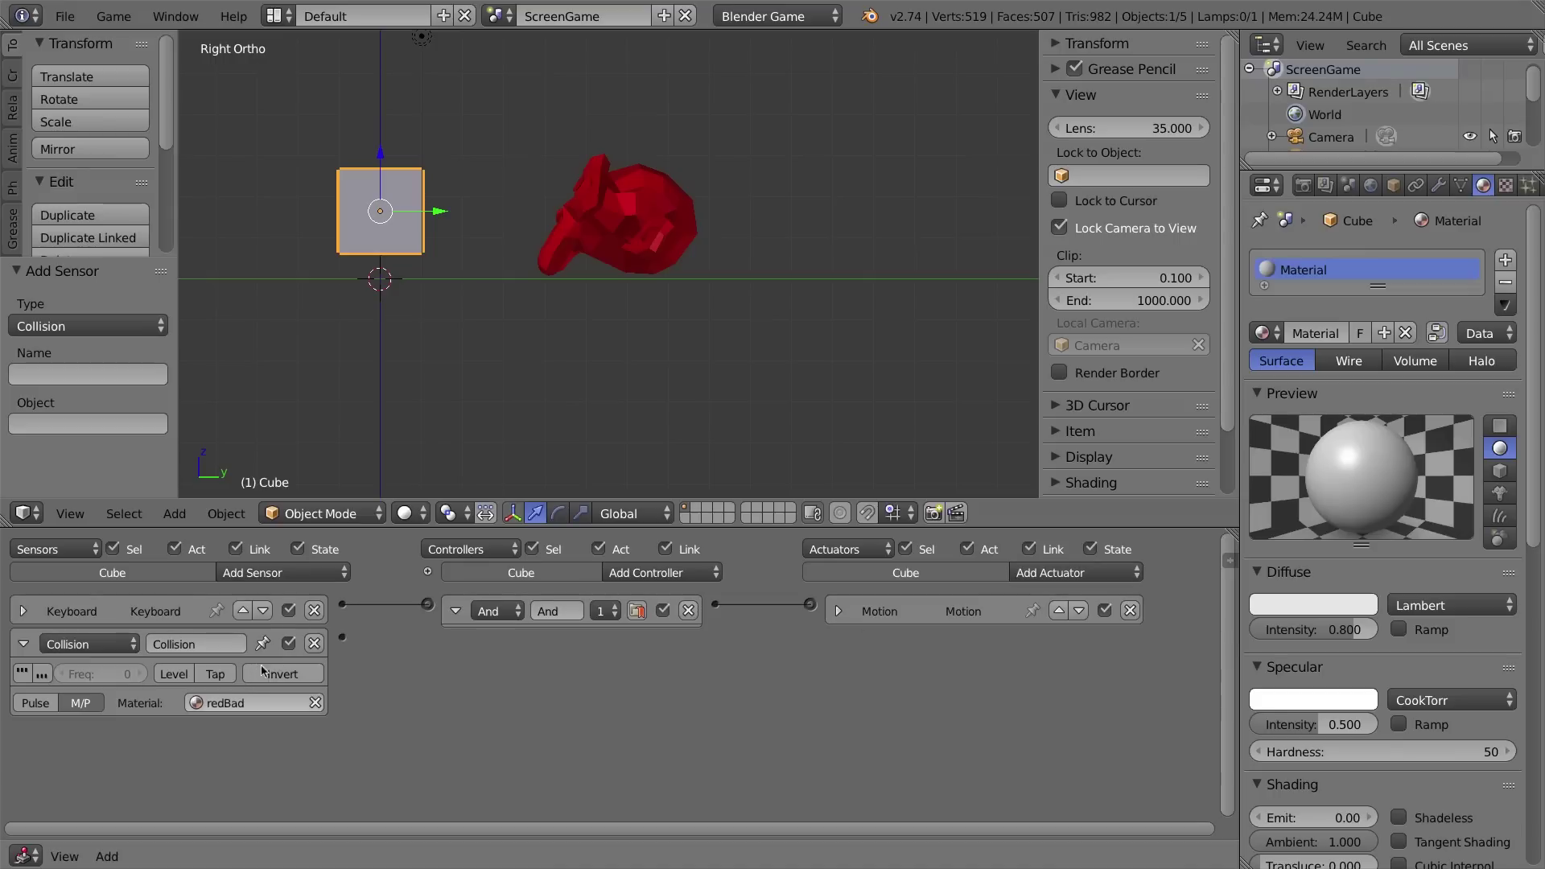
pyautogui.click(1047, 573)
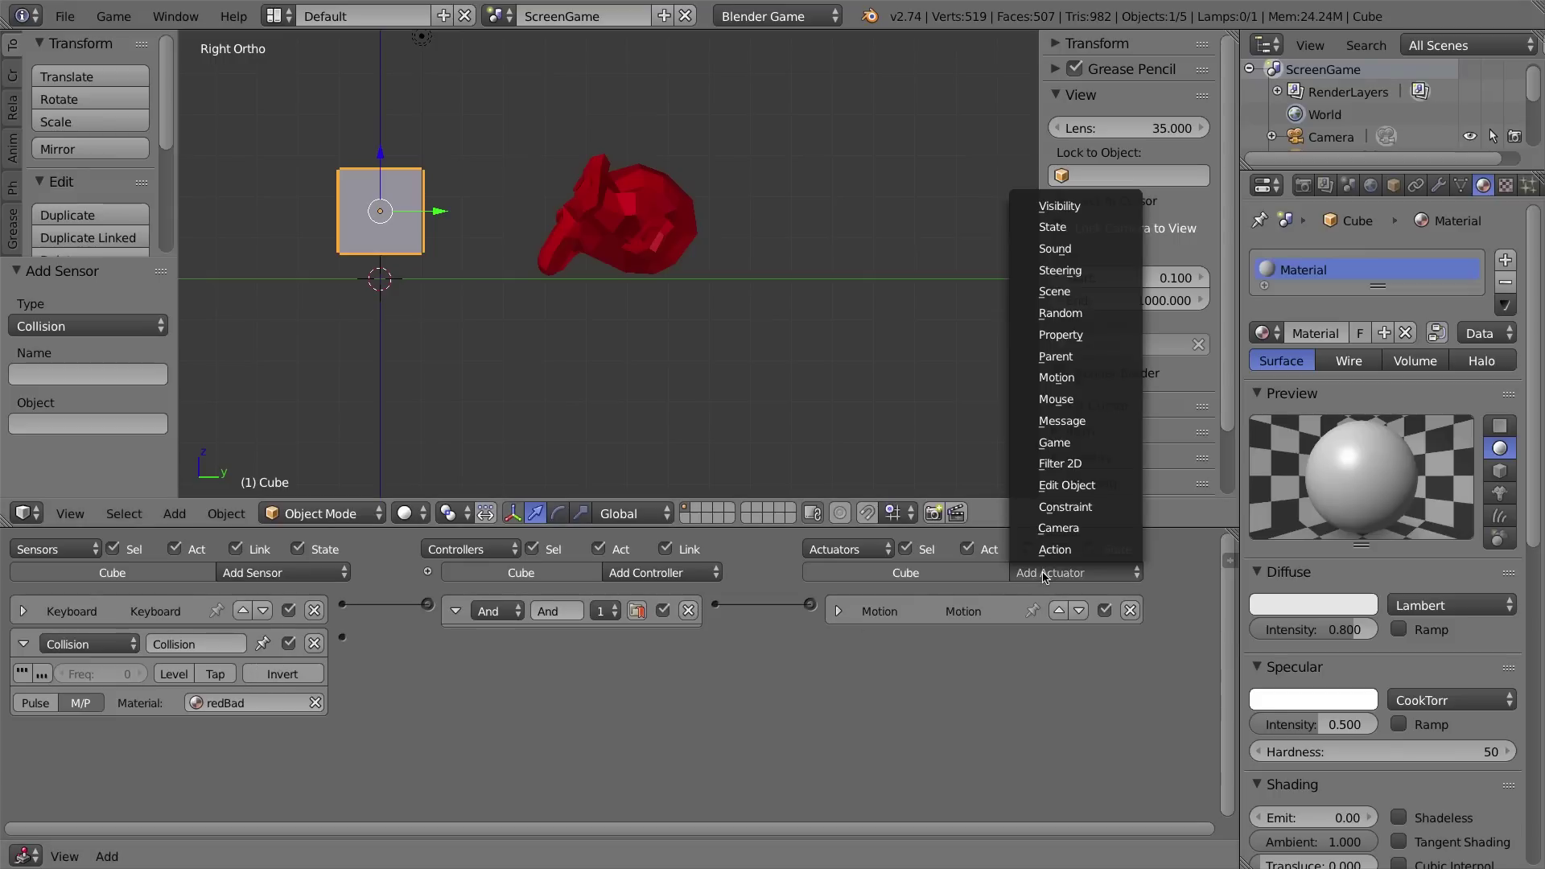
# Add a Scene actuator and link the Collision sensor to it.
pyautogui.click(1072, 292)
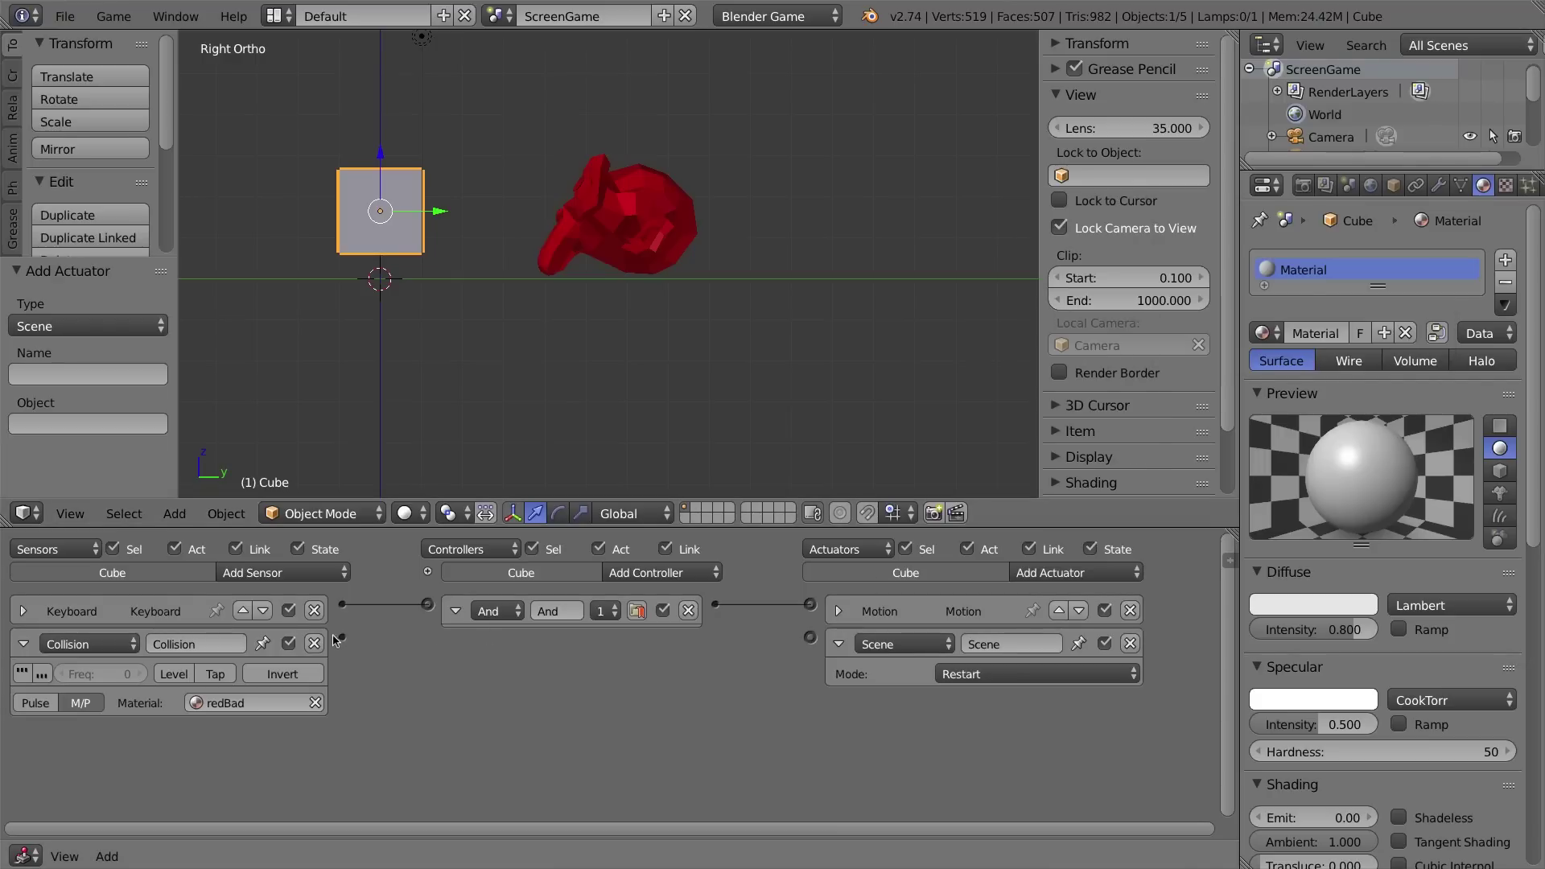
pyautogui.moveTo(347, 638); pyautogui.dragTo(811, 638)
pyautogui.moveTo(342, 637); pyautogui.dragTo(810, 638)
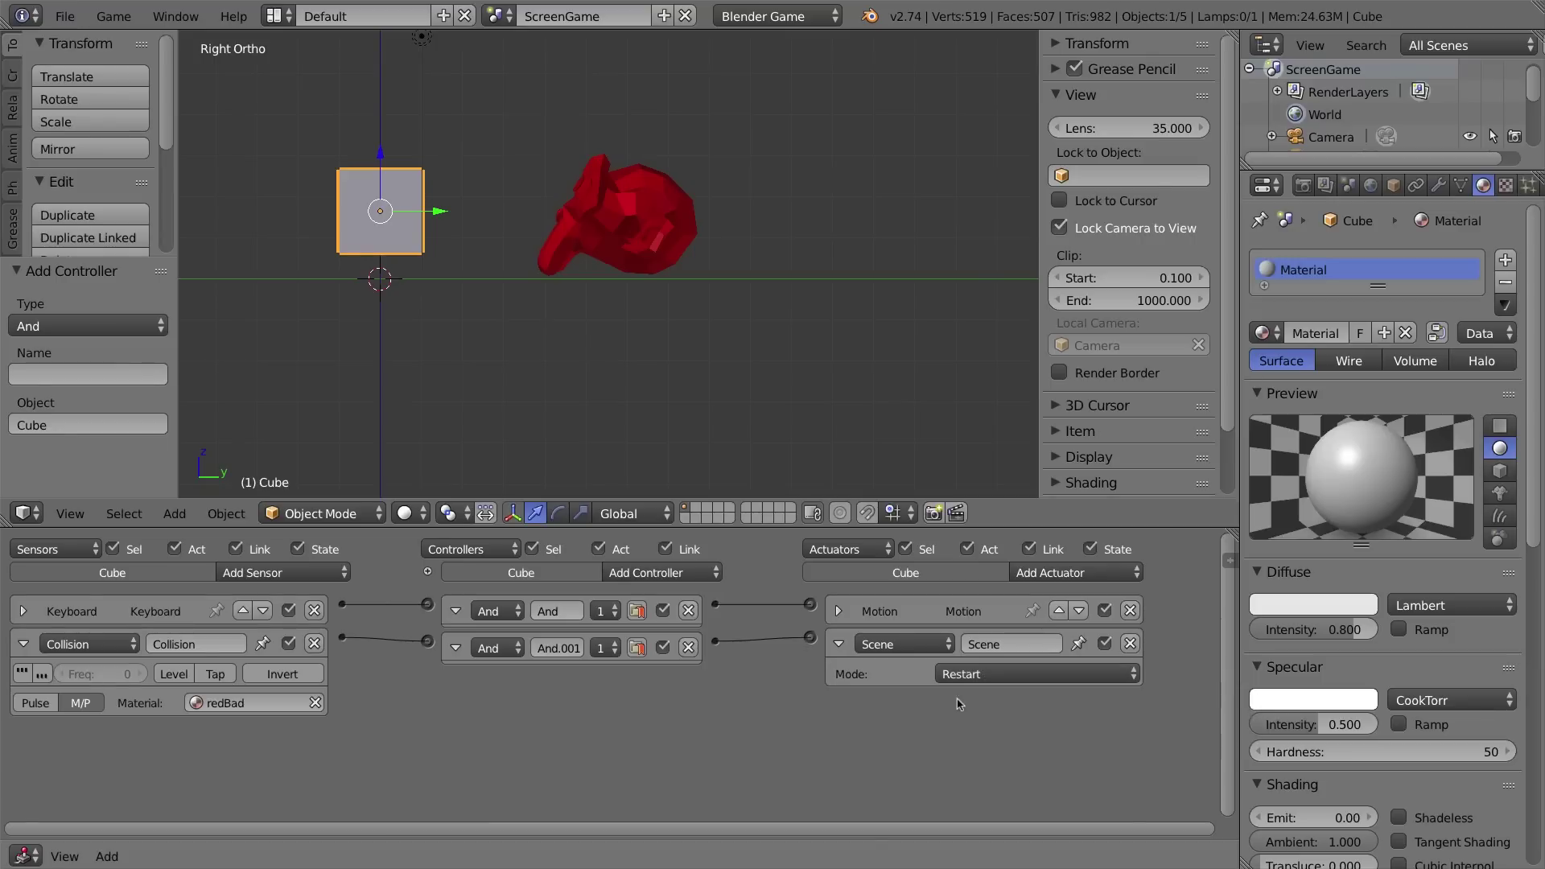
# Set the Scene actuator to Set Scene mode targeting ScreenLose.
pyautogui.click(1021, 679)
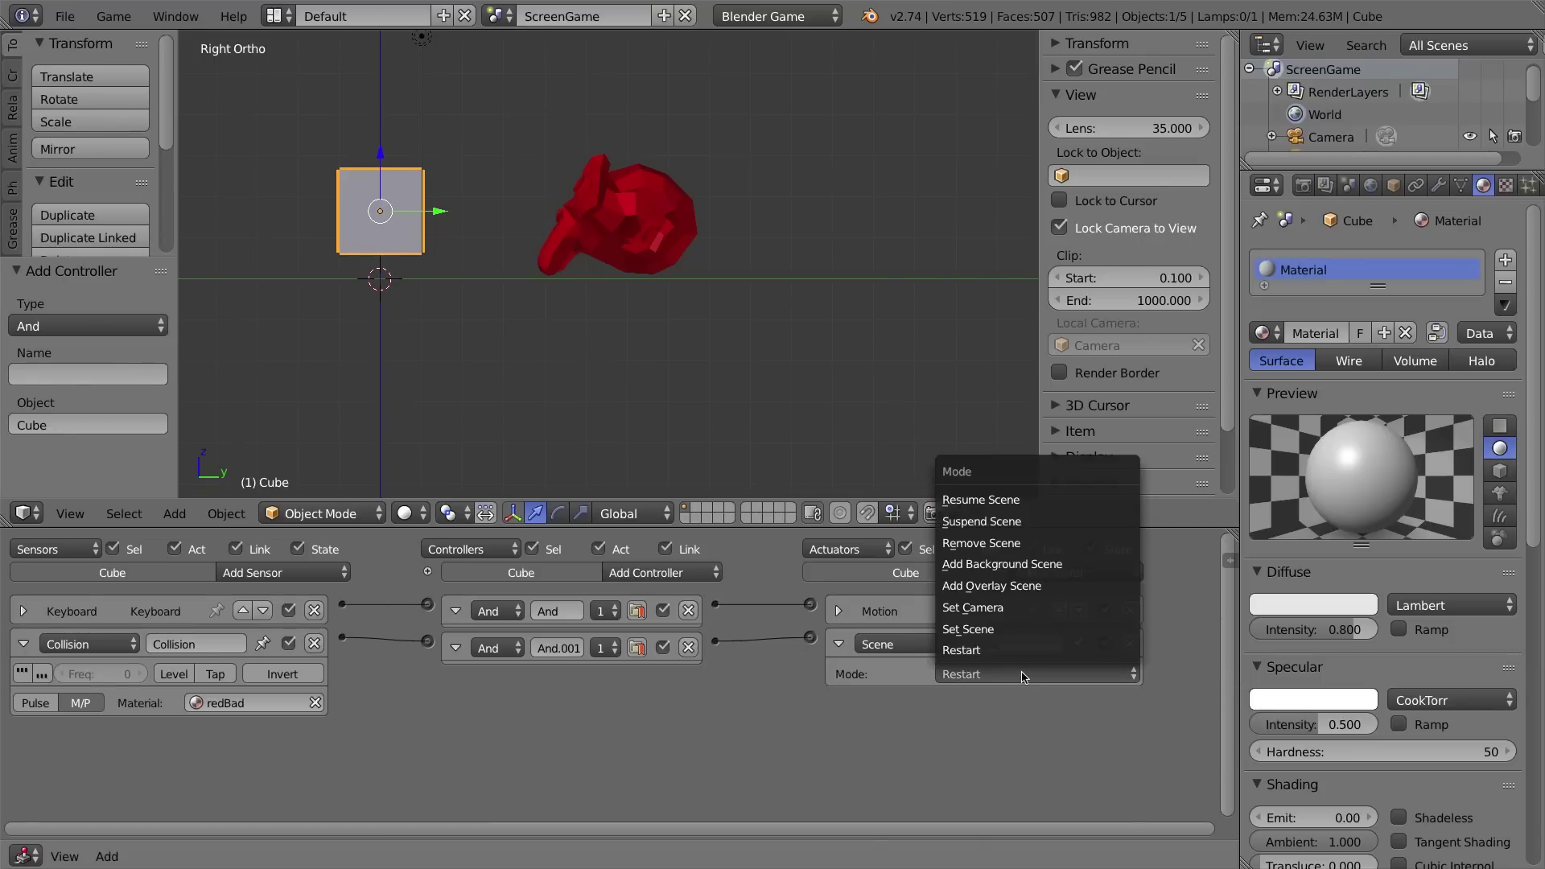
pyautogui.click(979, 633)
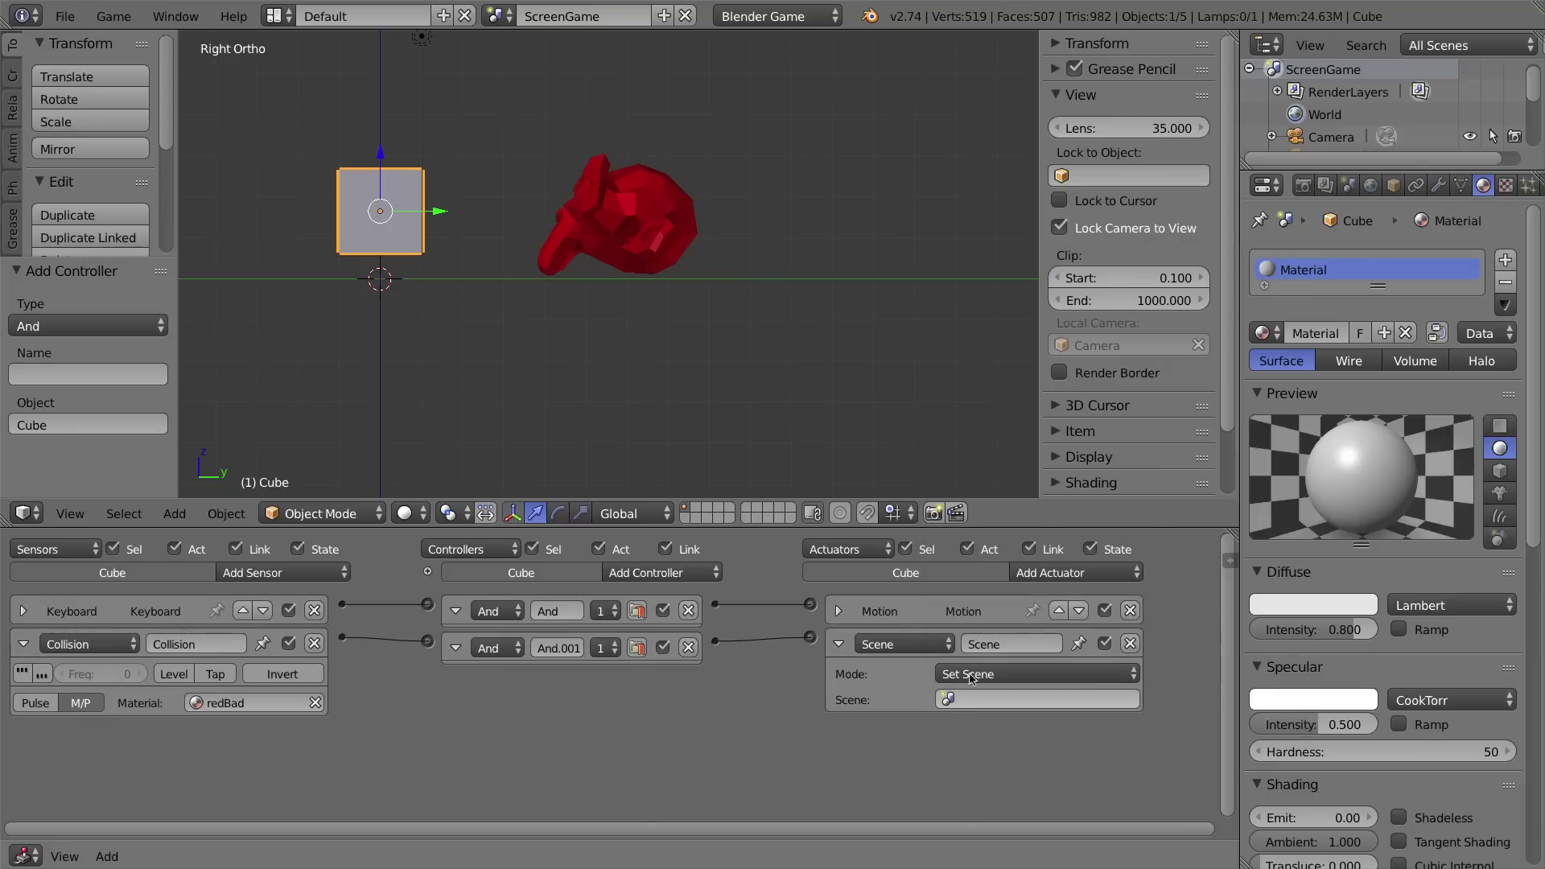
pyautogui.click(980, 701)
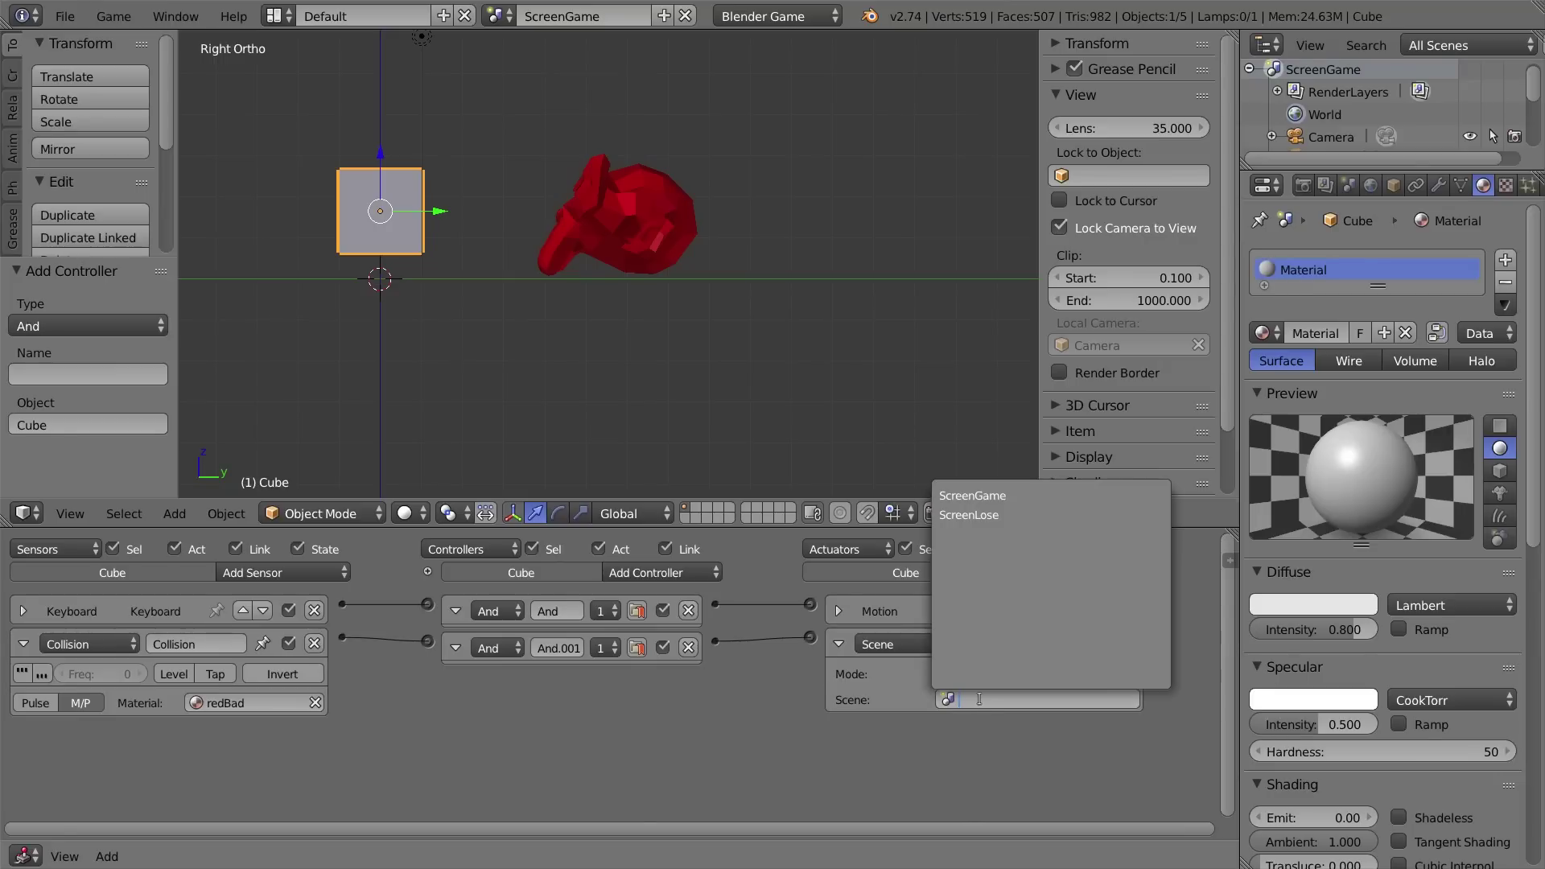
pyautogui.click(995, 515)
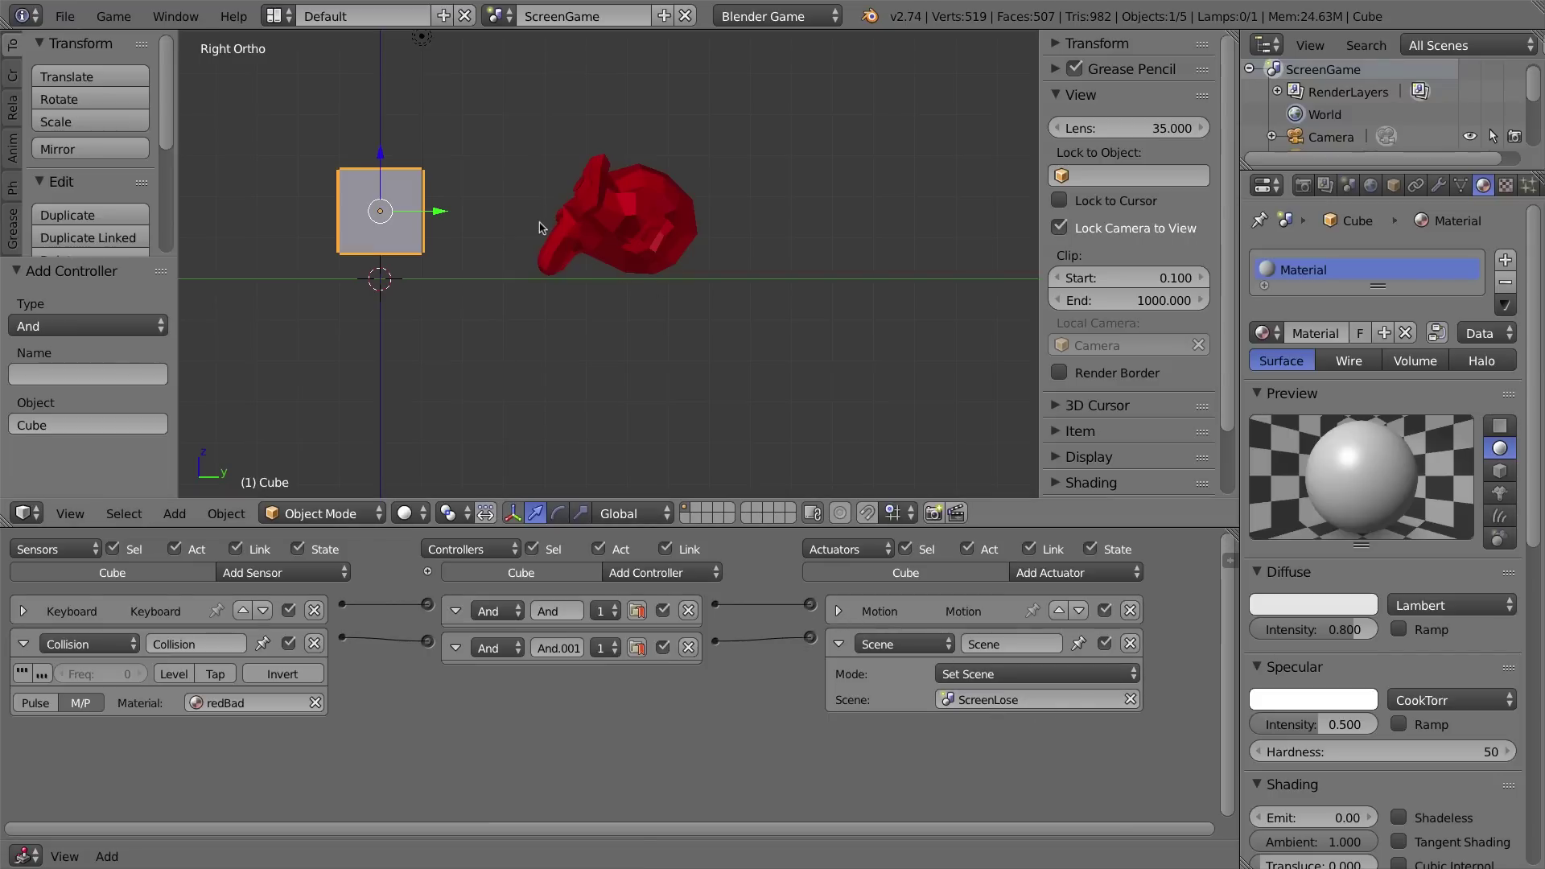
pyautogui.click(70, 513)
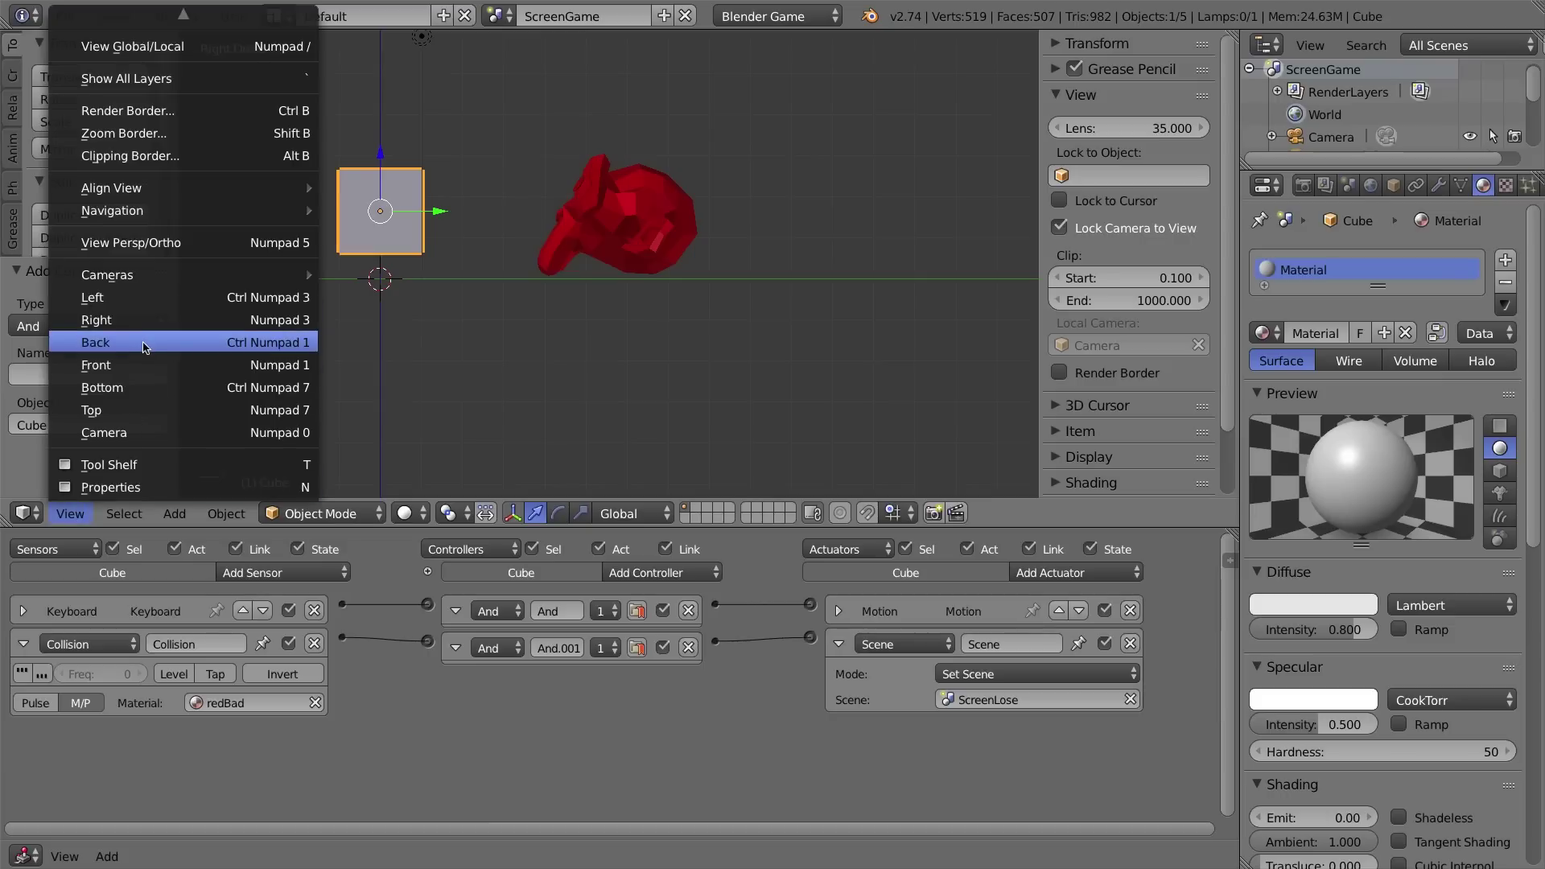
# Look through the camera and play-test, moving the cube right into the monkey to trigger YOU LOSE!
pyautogui.click(135, 433)
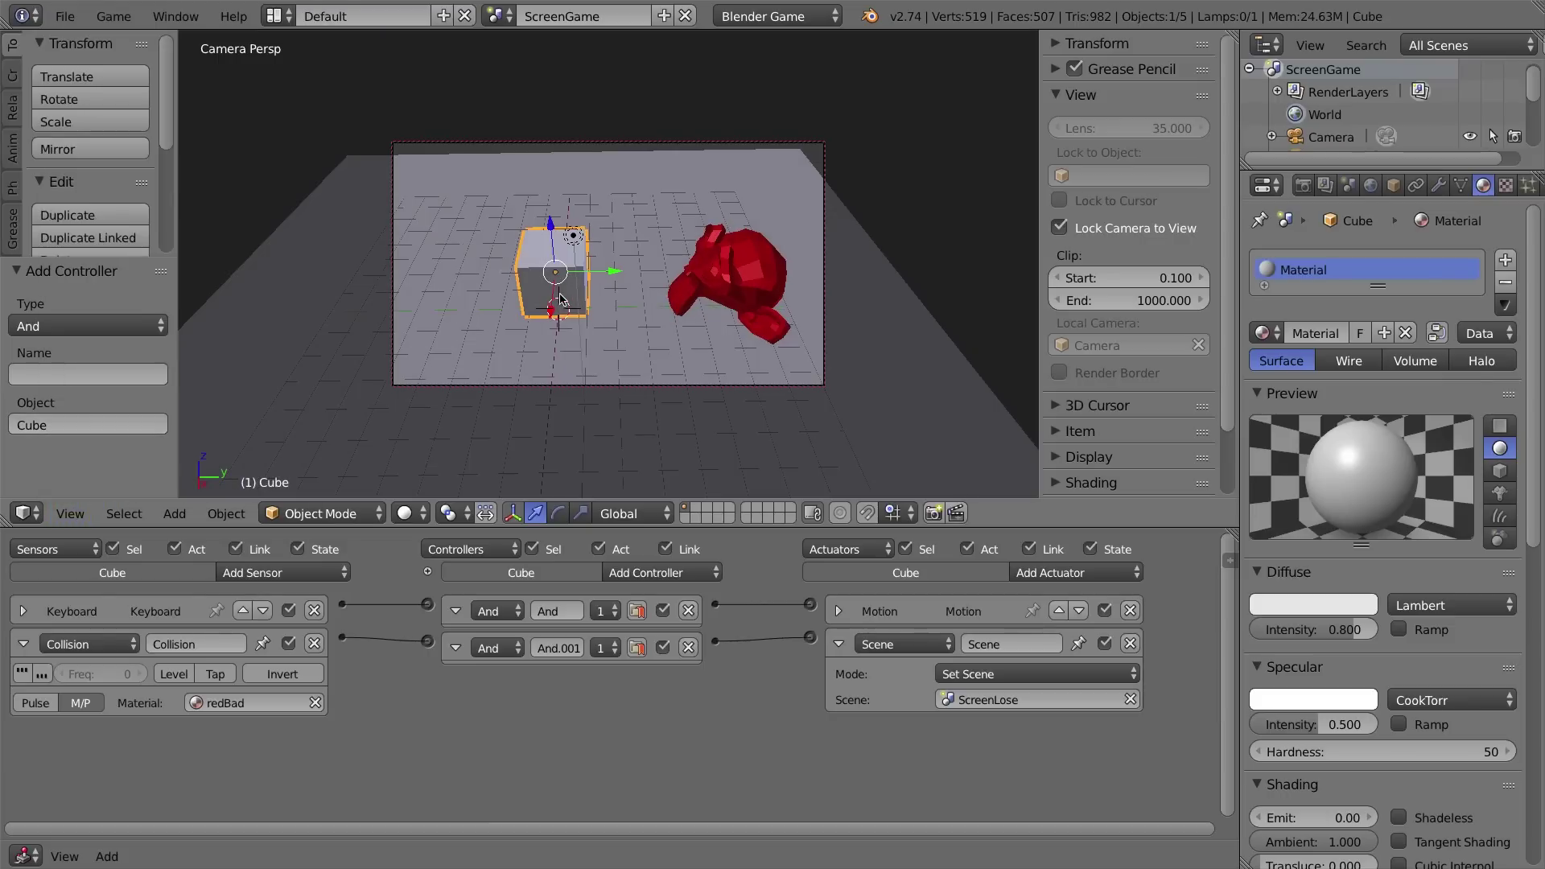
pyautogui.press('p')
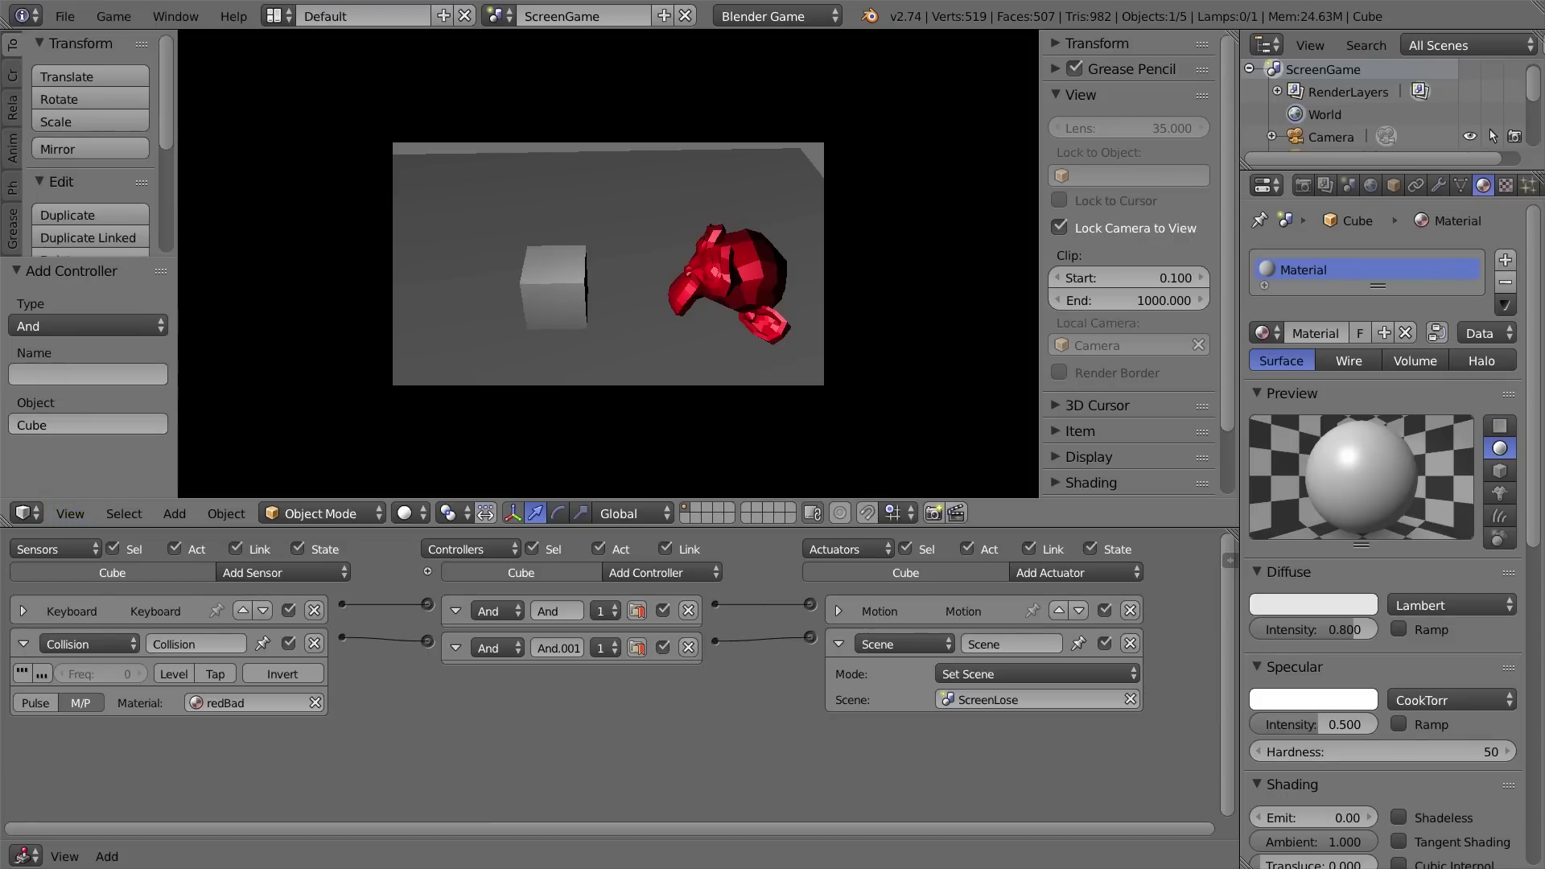
pyautogui.press('Right')
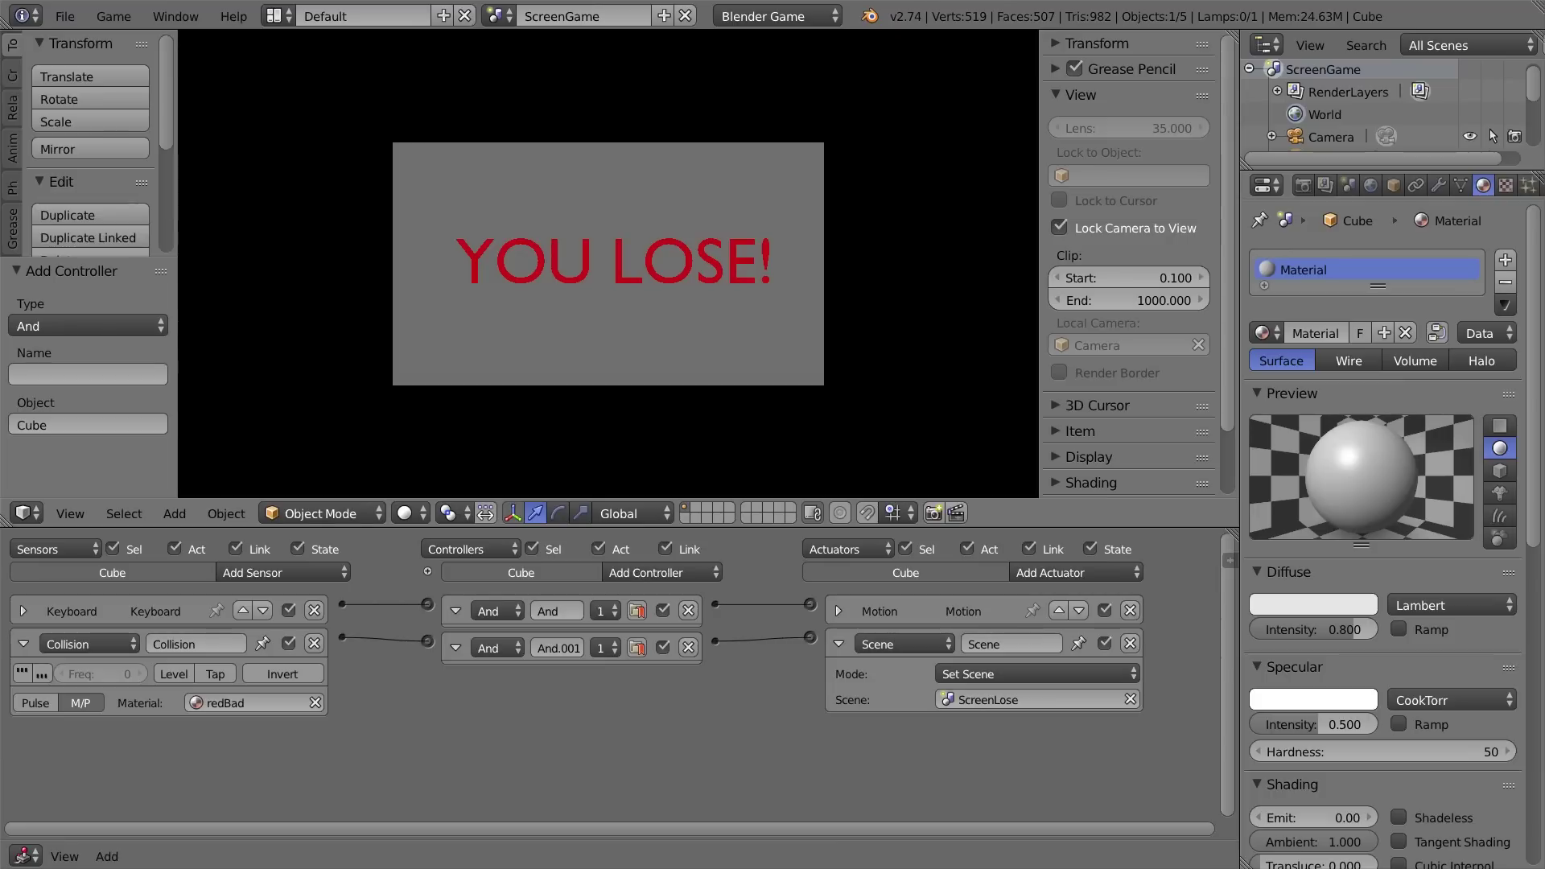
pyautogui.press('Escape')
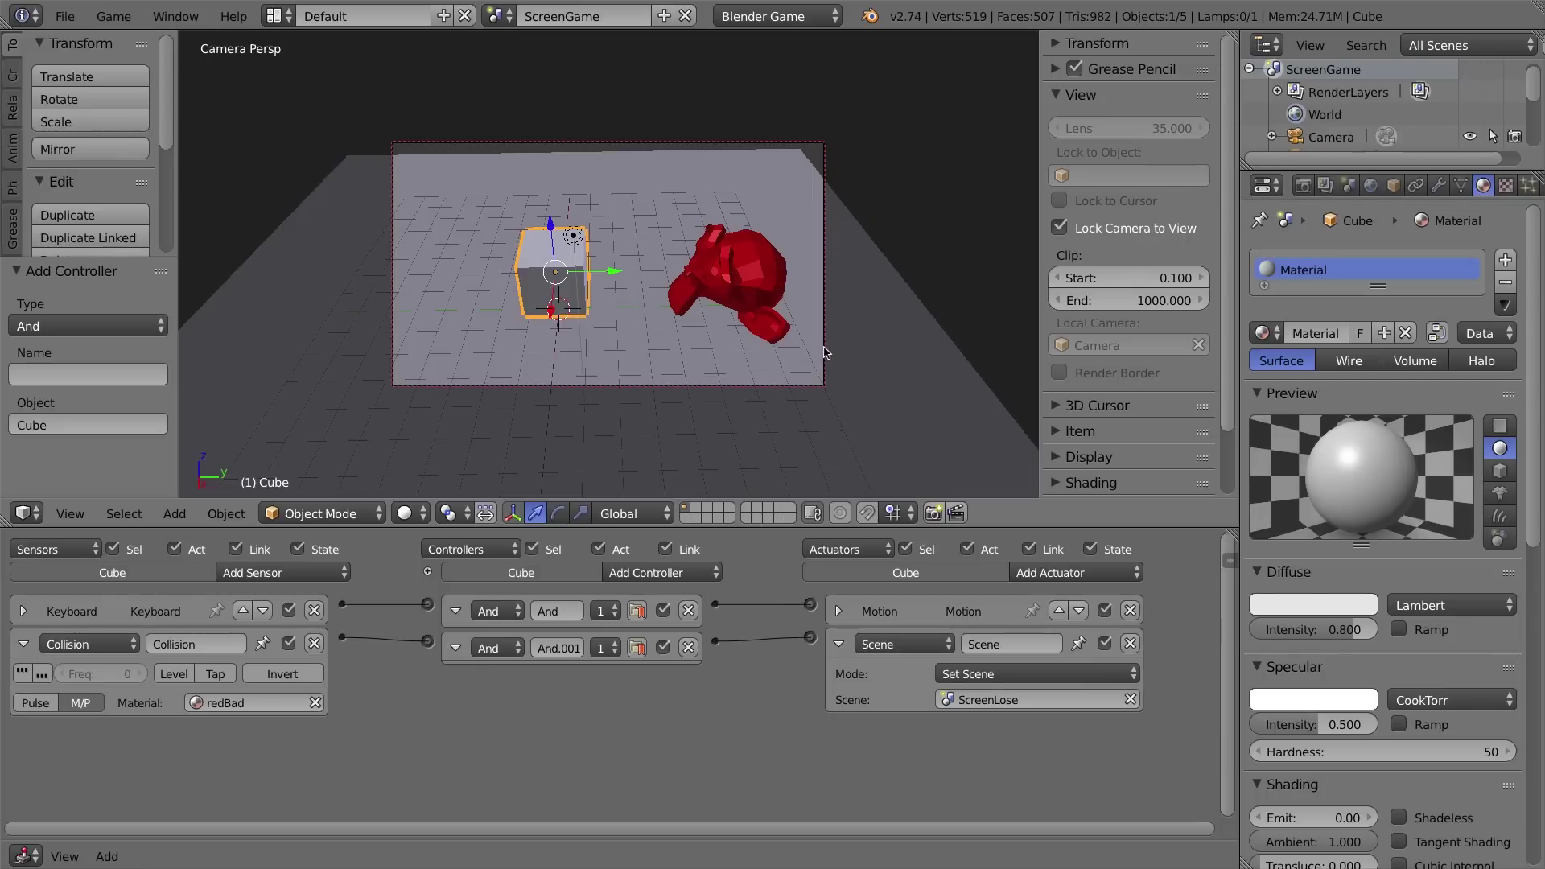
# Switch the cube's Collision sensor from material to property detection, then reselect the monkey.
pyautogui.rightClick(747, 267)
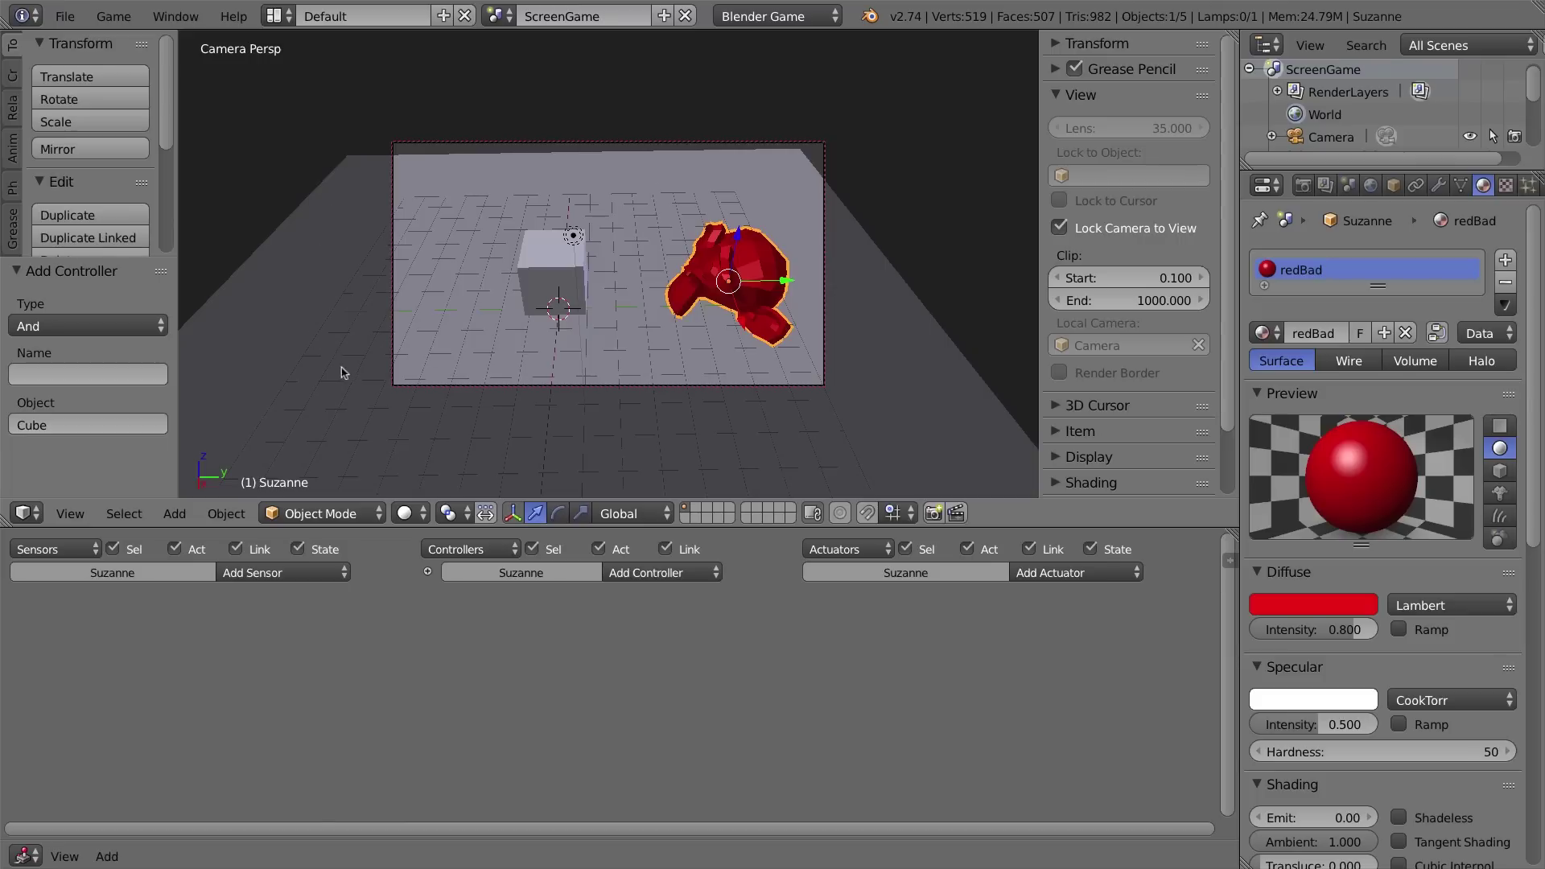
pyautogui.rightClick(547, 254)
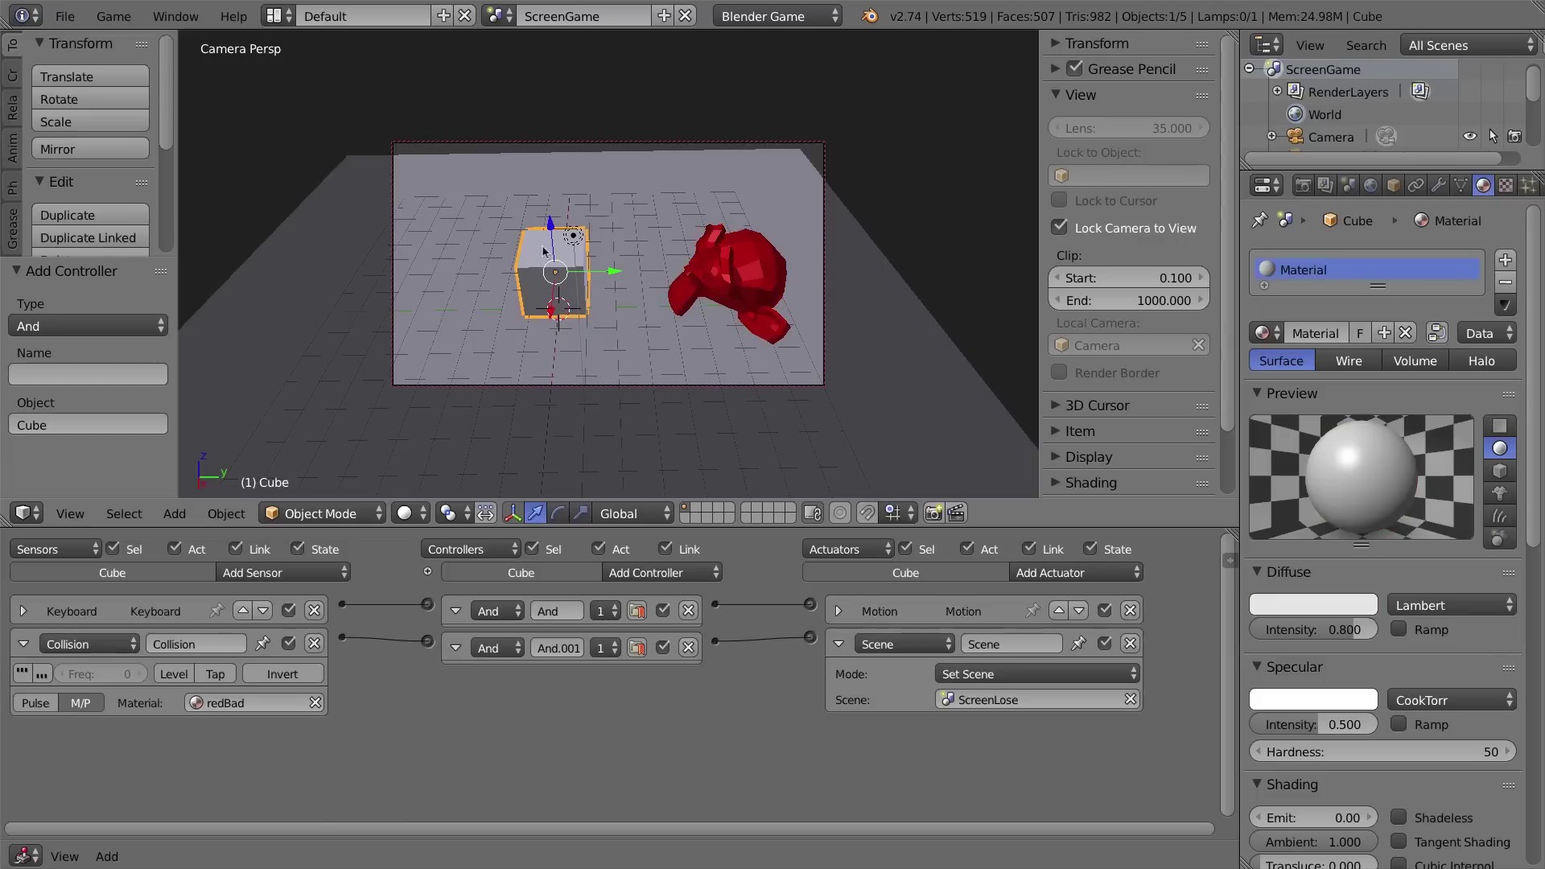
pyautogui.click(82, 704)
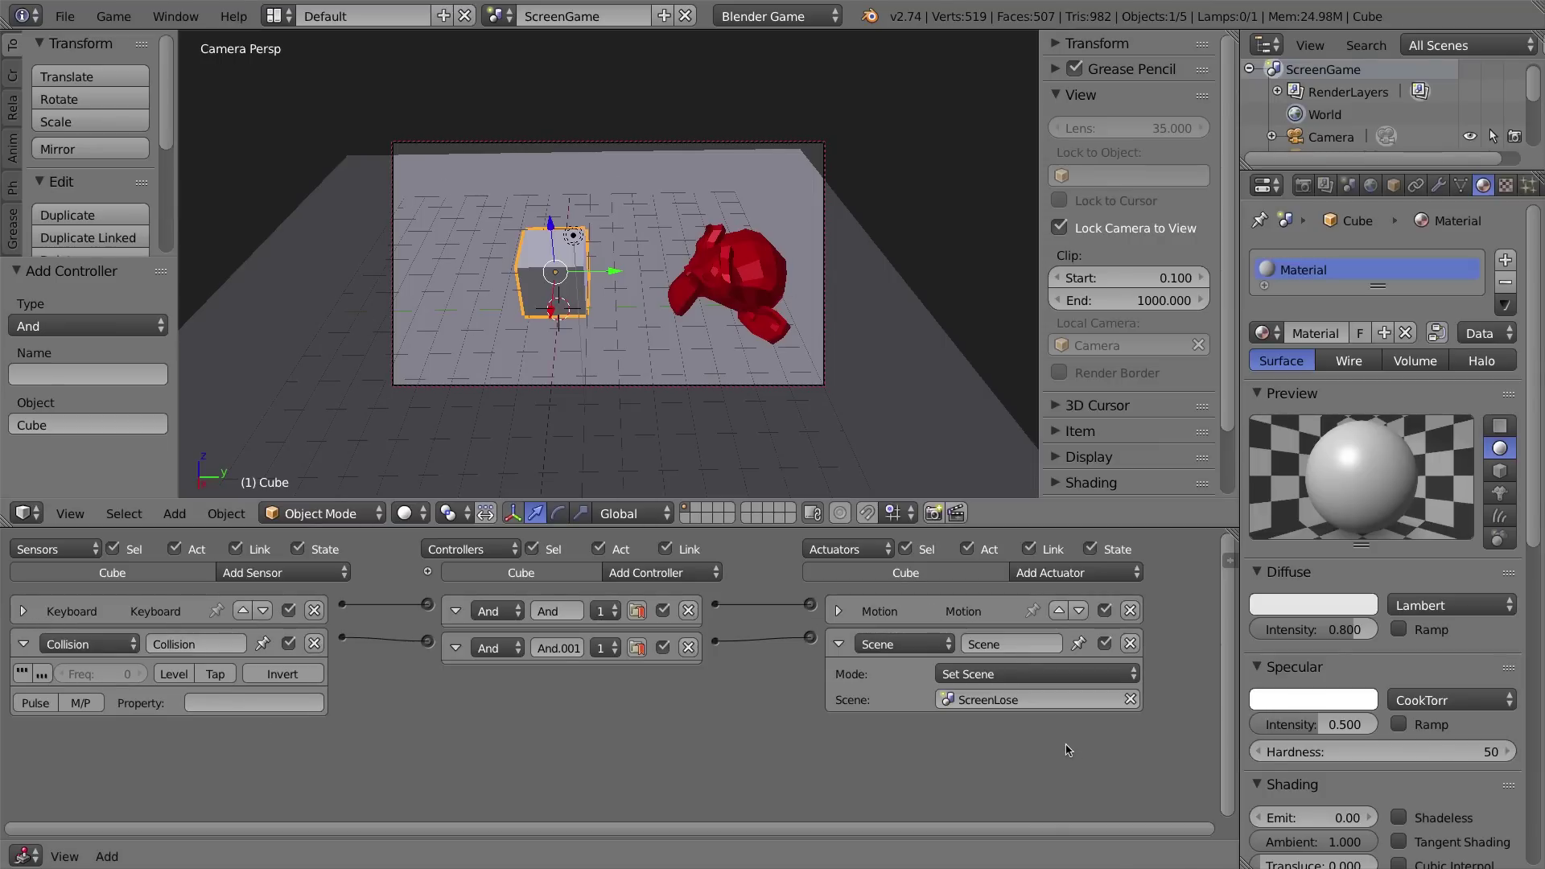
pyautogui.rightClick(738, 263)
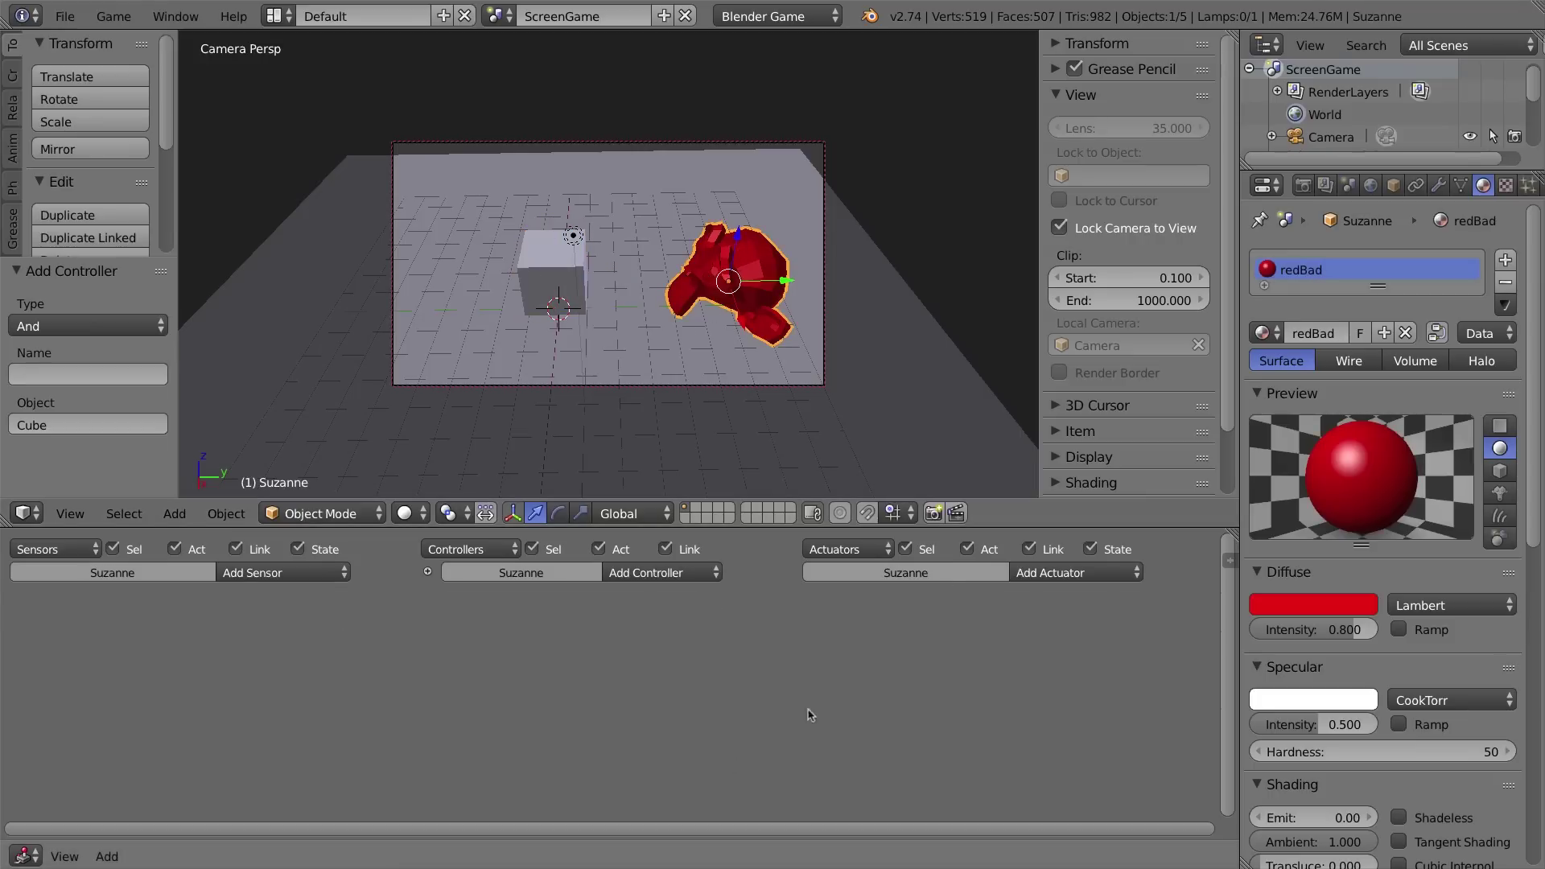
# Add an Integer game property named badguy to the Suzanne monkey.
pyautogui.press('n')
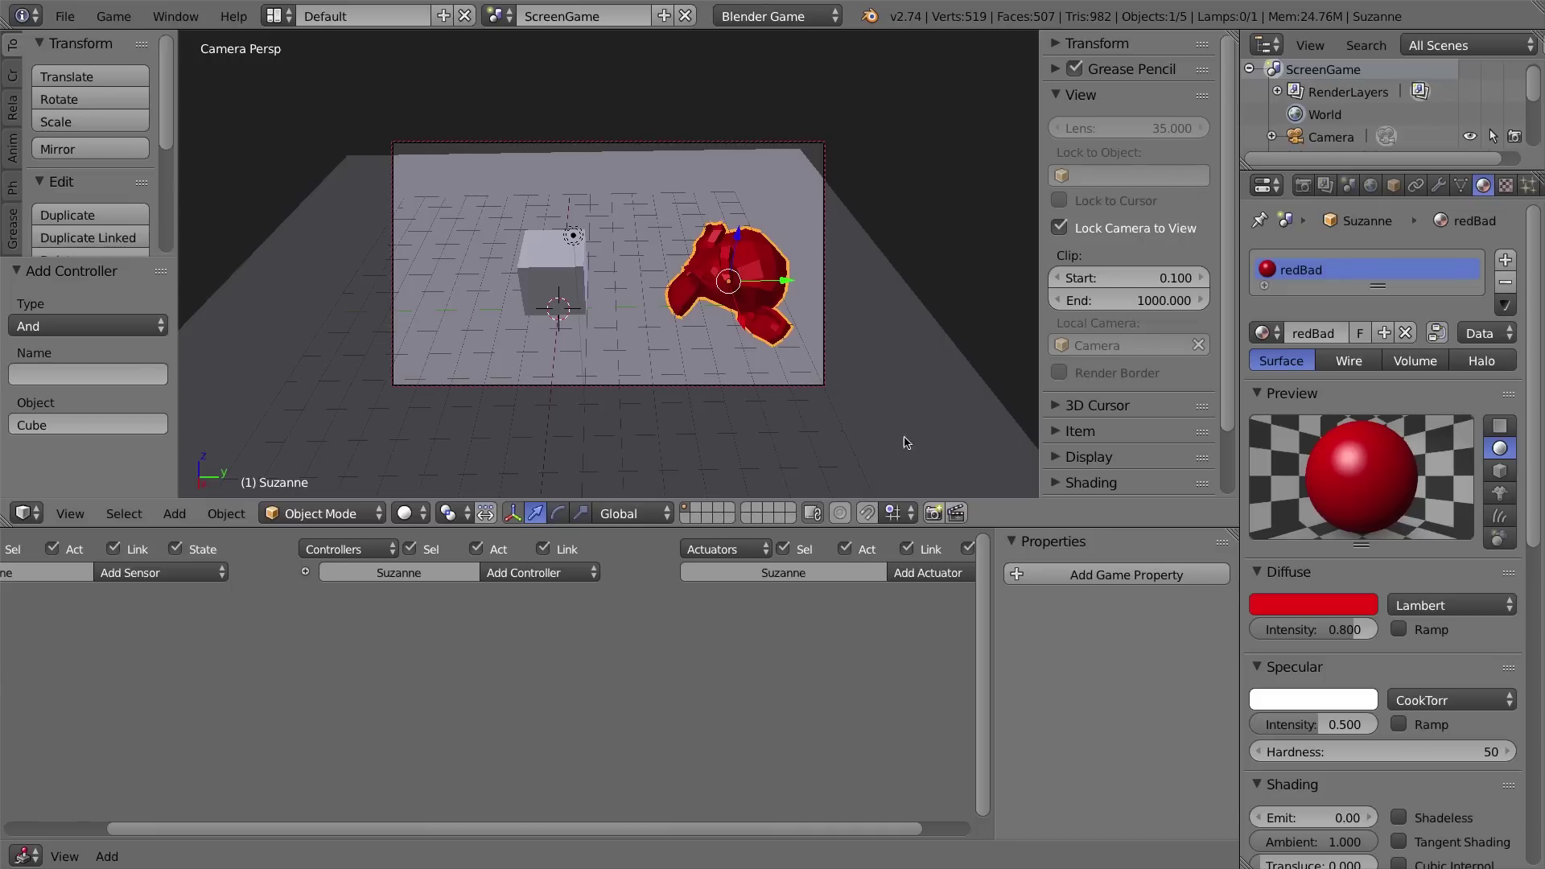
pyautogui.click(1113, 575)
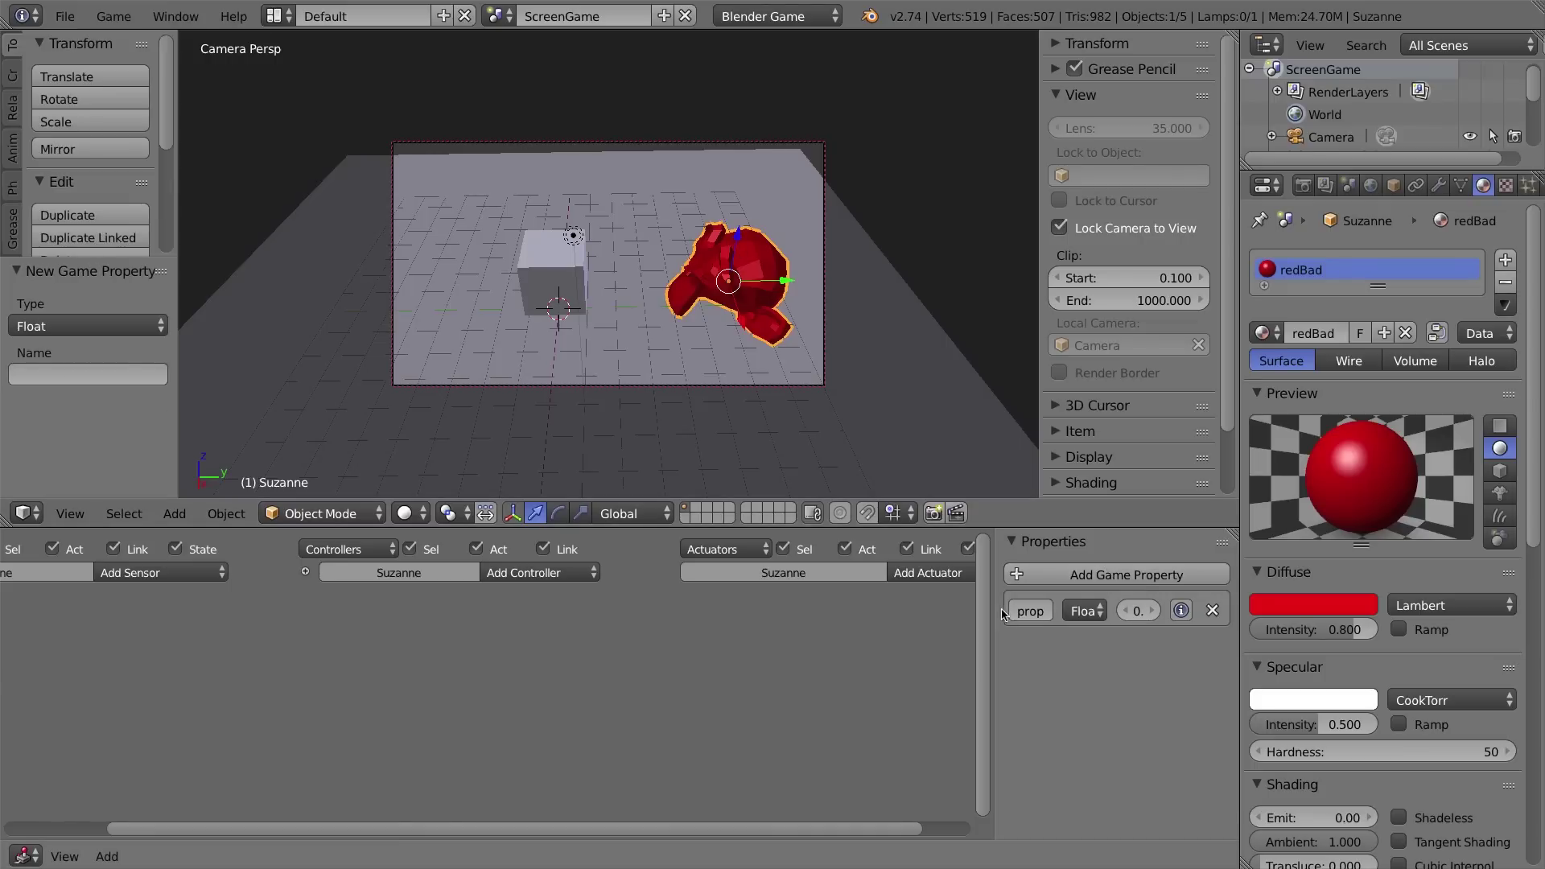
pyautogui.moveTo(1001, 605); pyautogui.dragTo(826, 599)
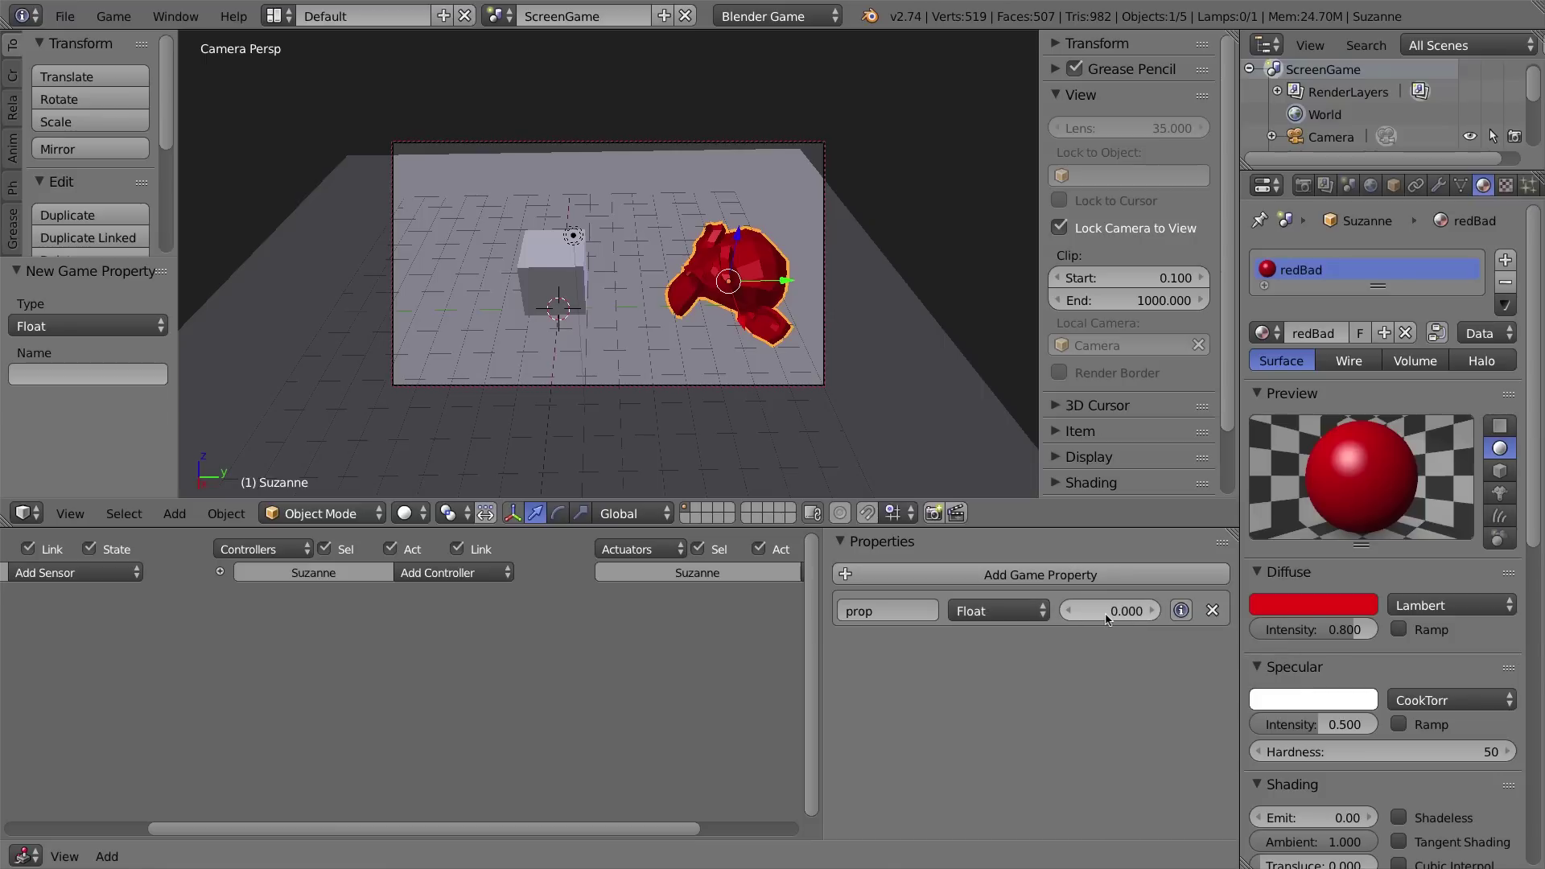
pyautogui.click(1019, 615)
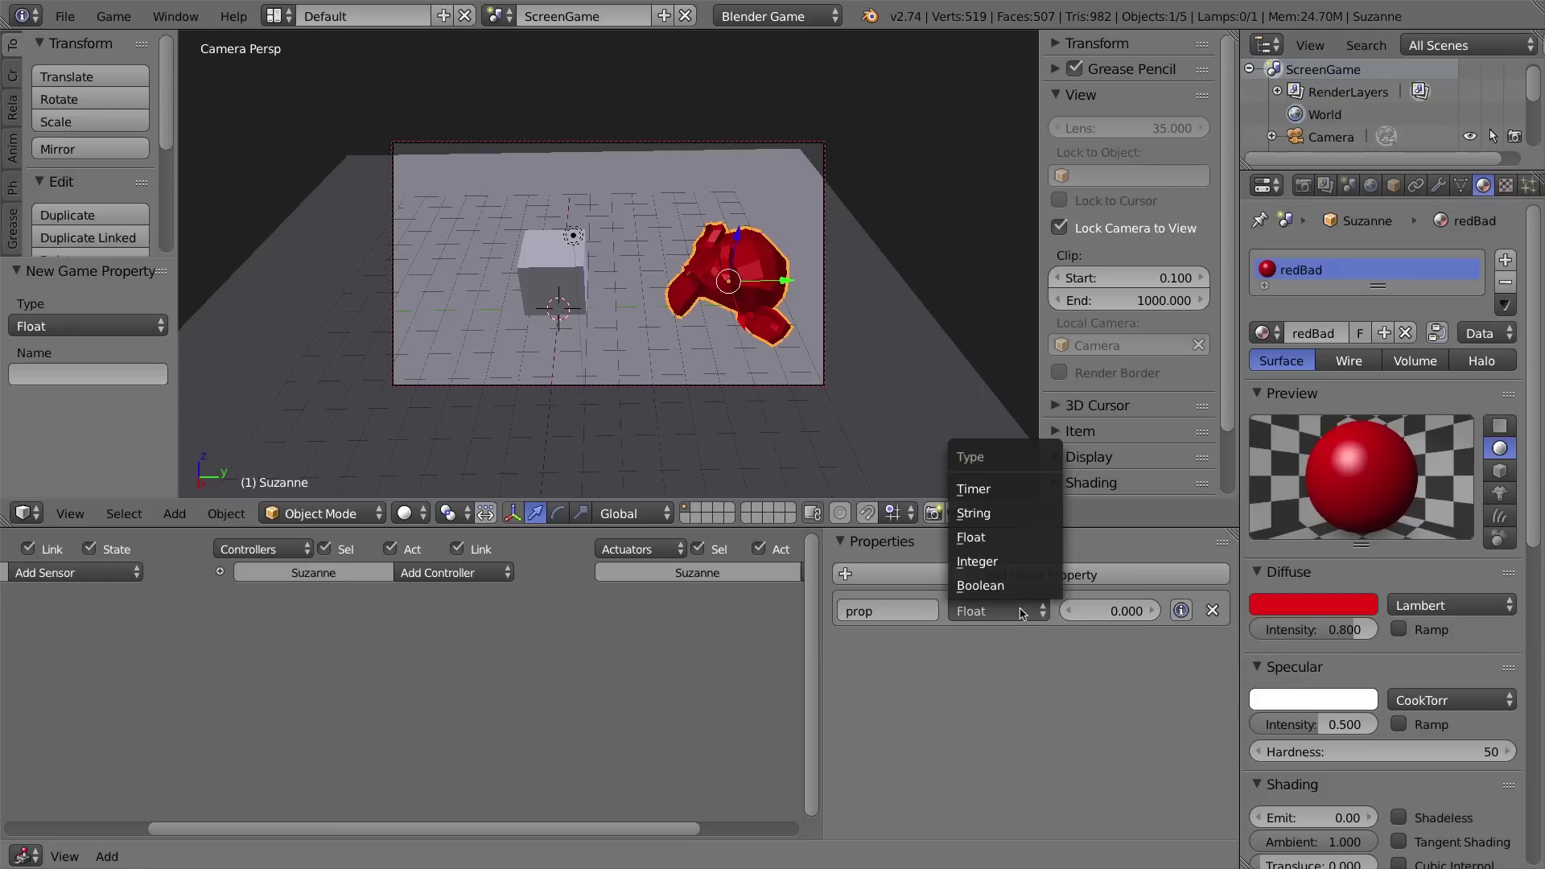
pyautogui.click(1002, 563)
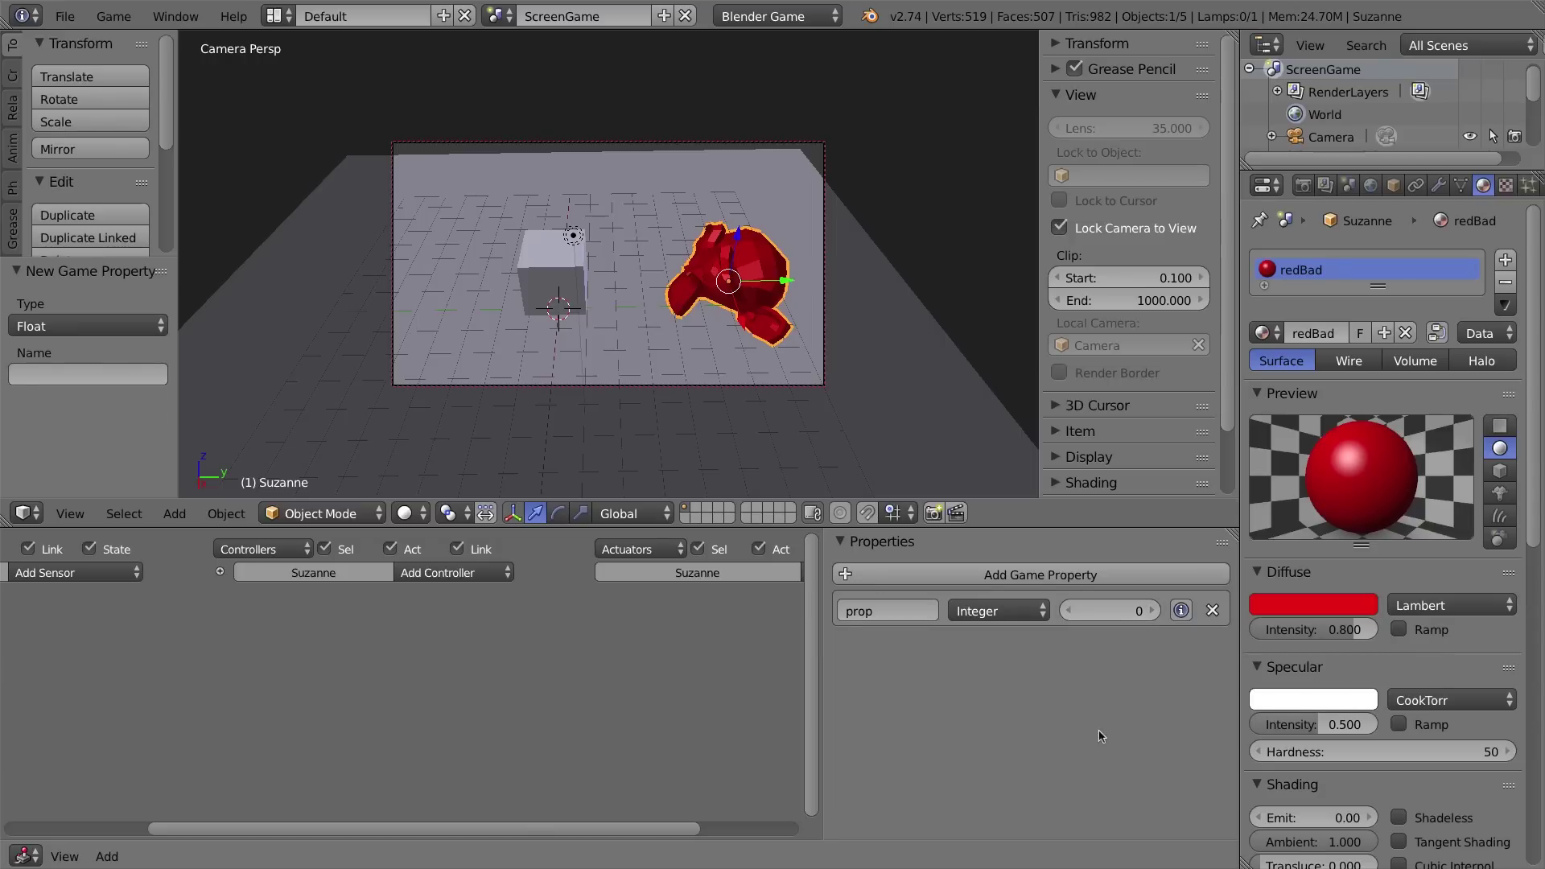
pyautogui.click(886, 609)
pyautogui.write('badguy')
pyautogui.press('Return')
pyautogui.moveTo(823, 663); pyautogui.dragTo(1032, 664)
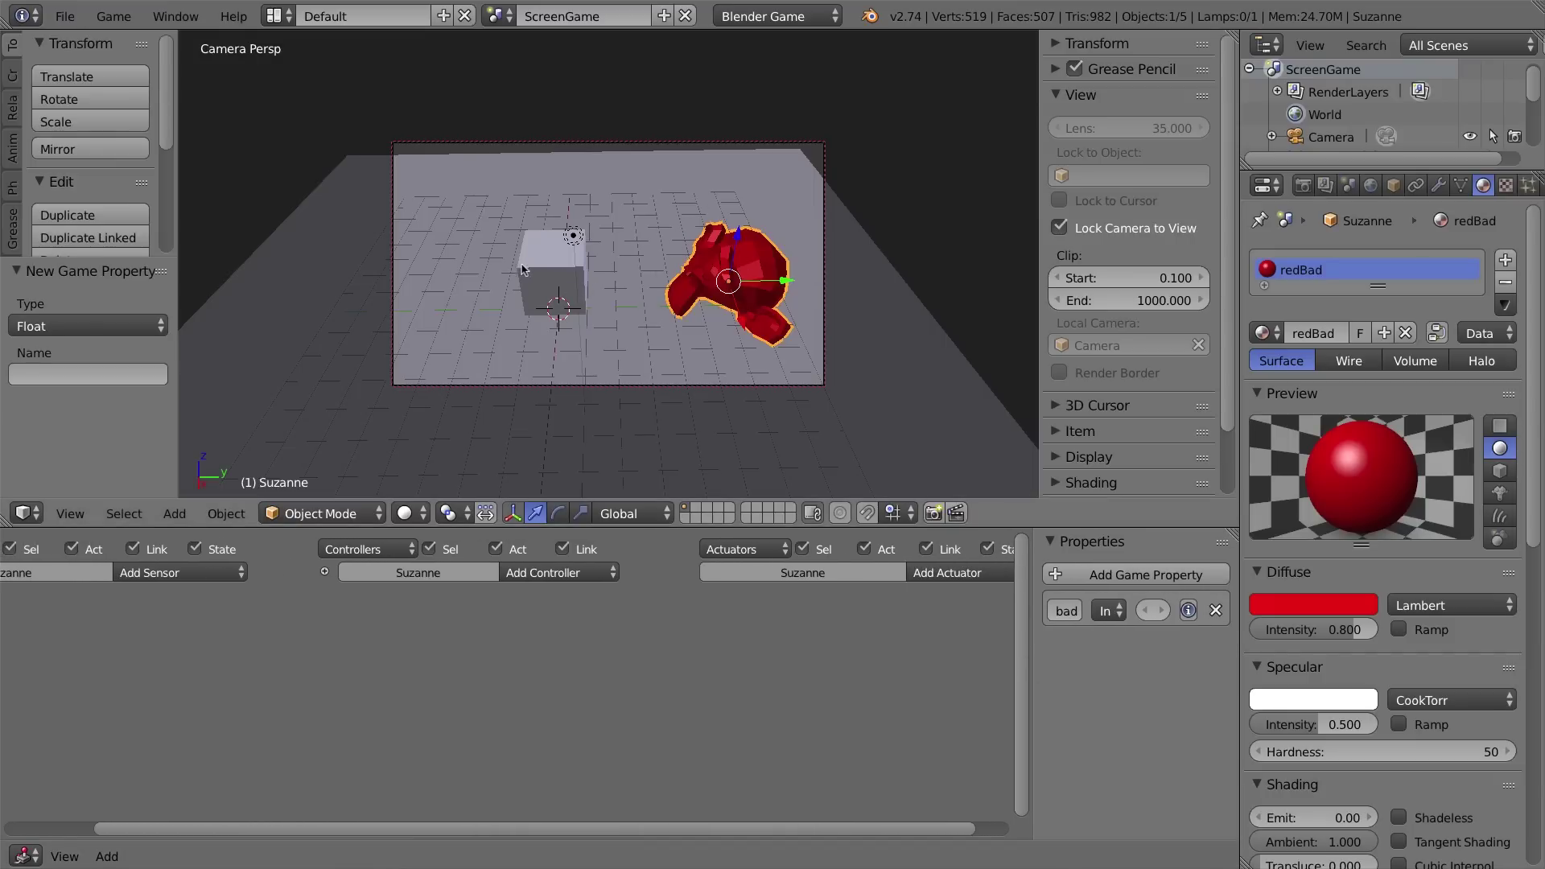
# Set the cube's Collision sensor to detect the badguy property, then start a test run.
pyautogui.rightClick(561, 254)
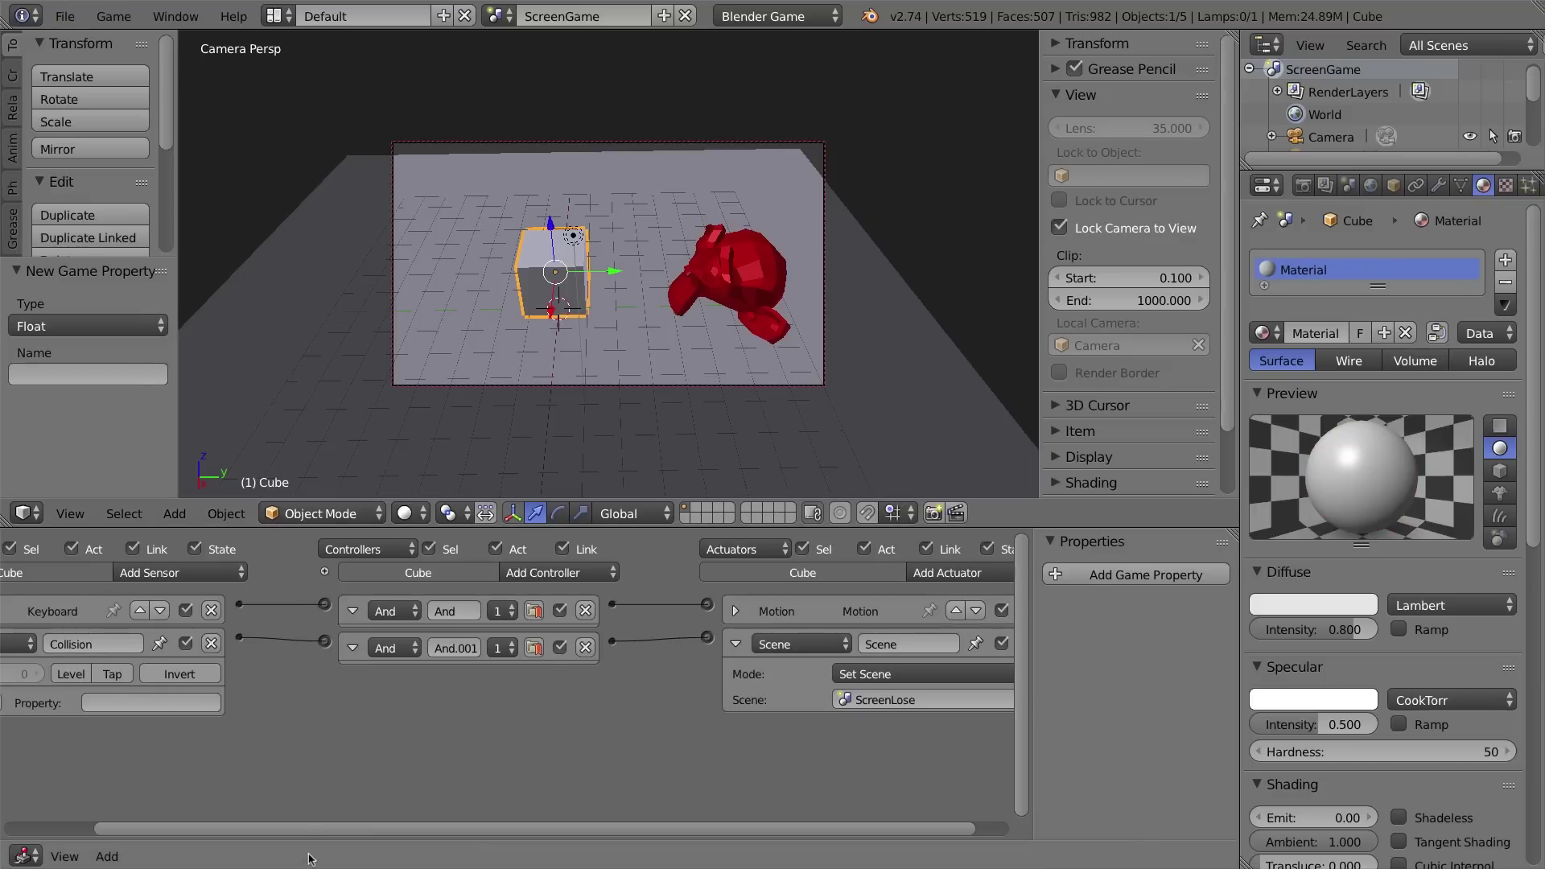
pyautogui.moveTo(311, 830); pyautogui.dragTo(163, 813)
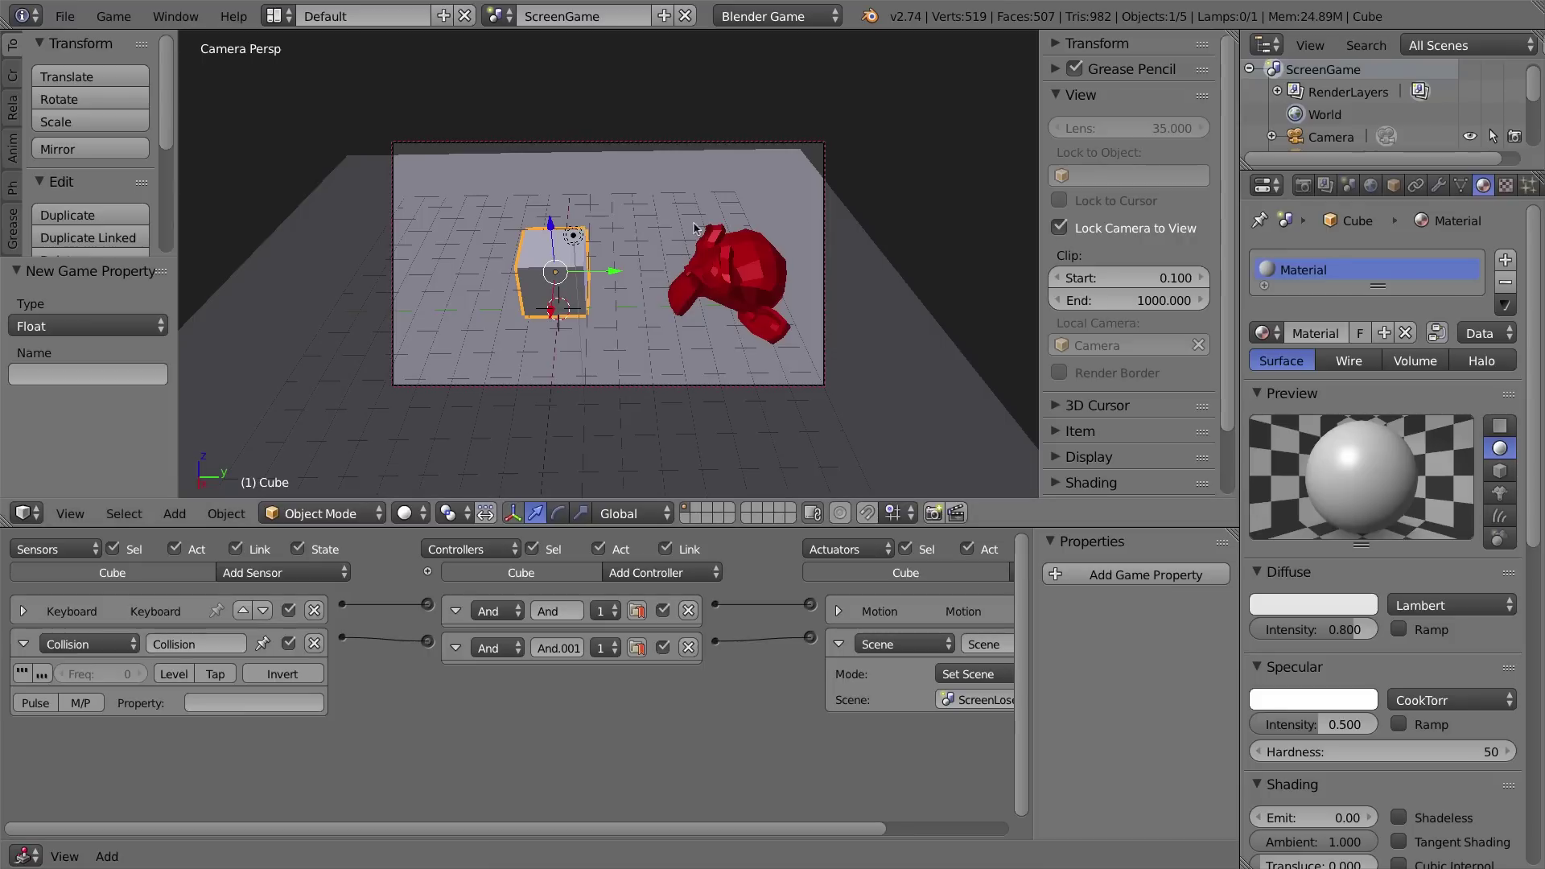
pyautogui.click(90, 705)
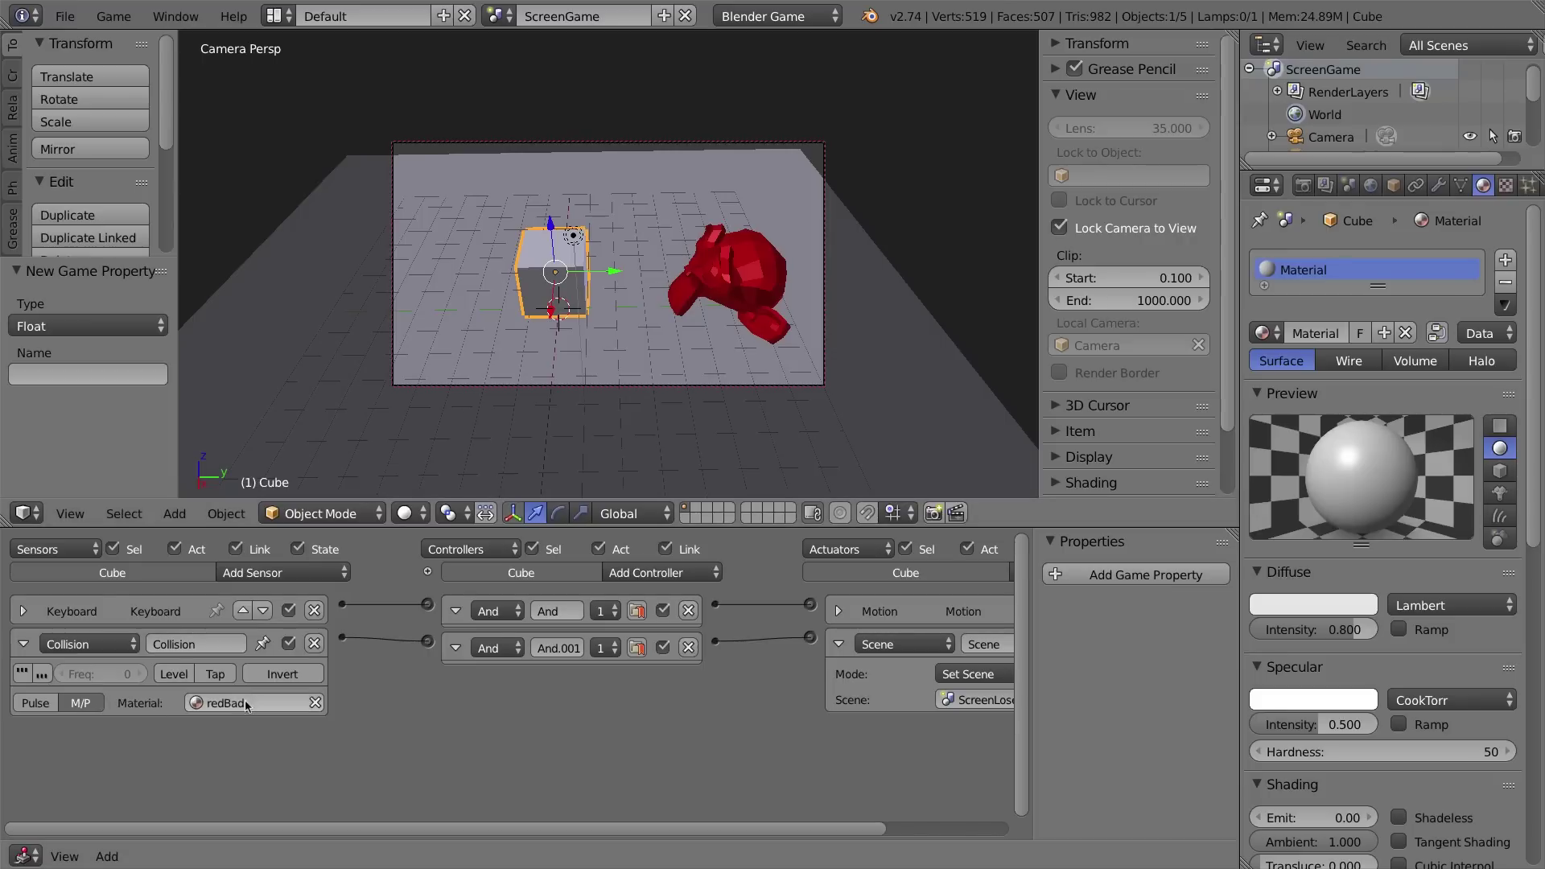
pyautogui.click(81, 703)
pyautogui.click(243, 704)
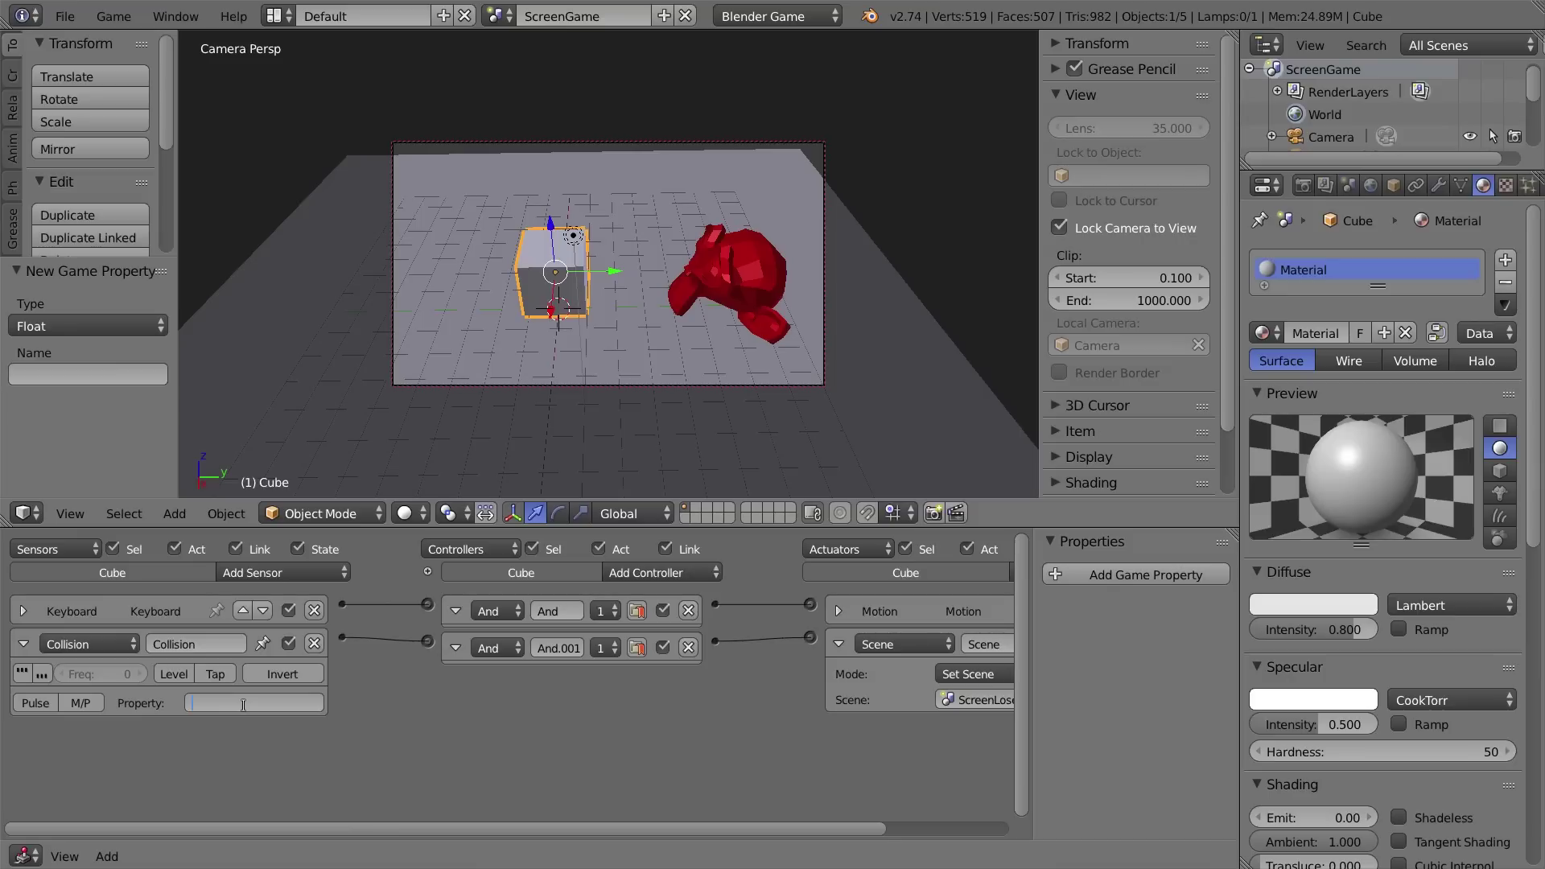
pyautogui.write('badguy')
pyautogui.press('Return')
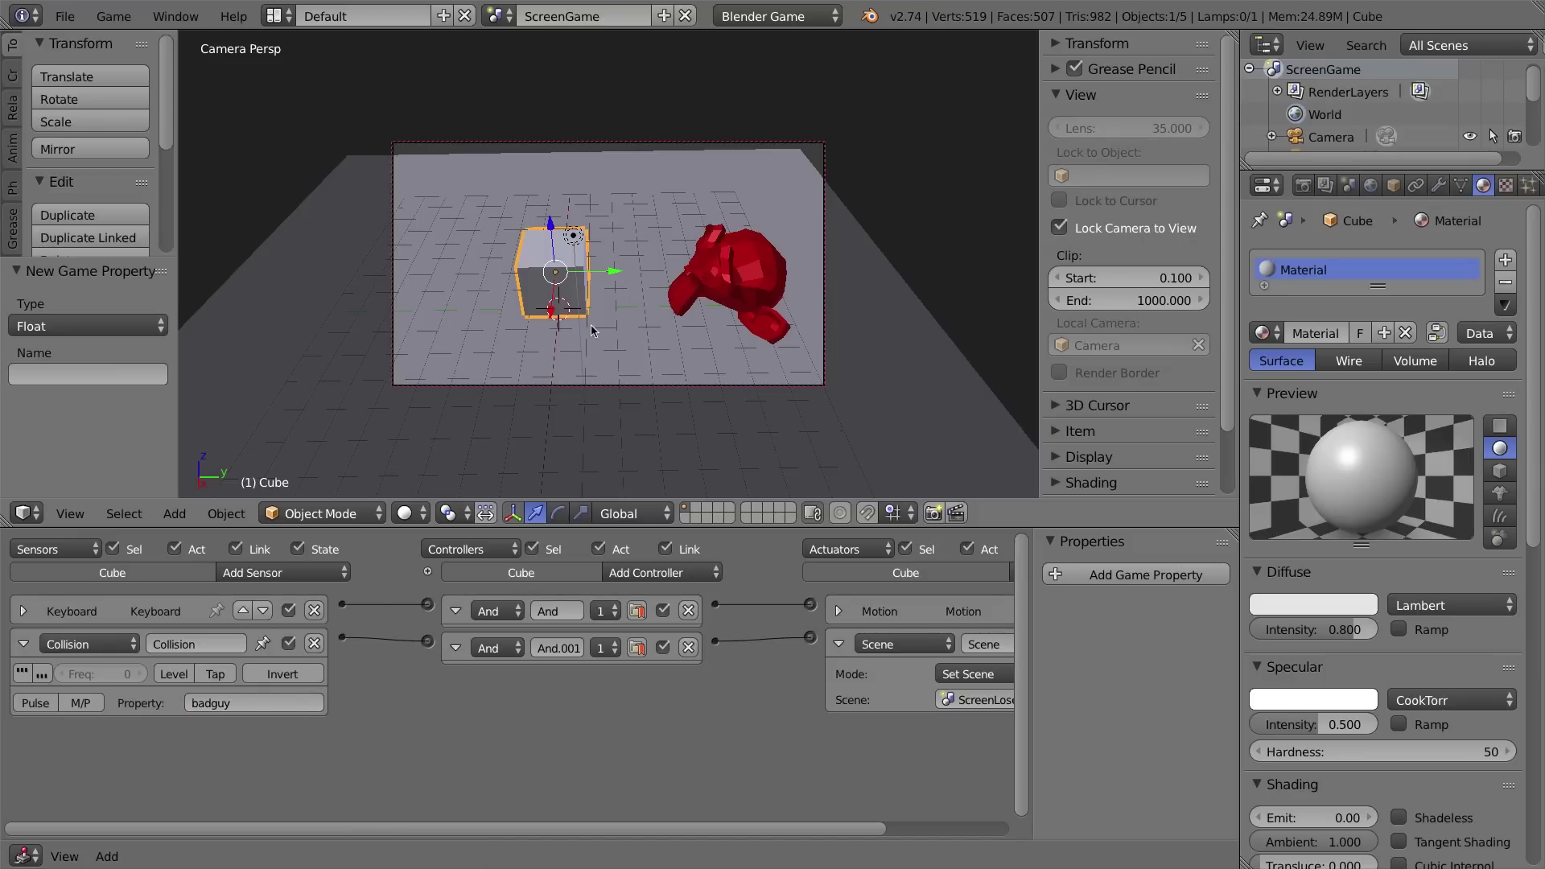
pyautogui.press('p')
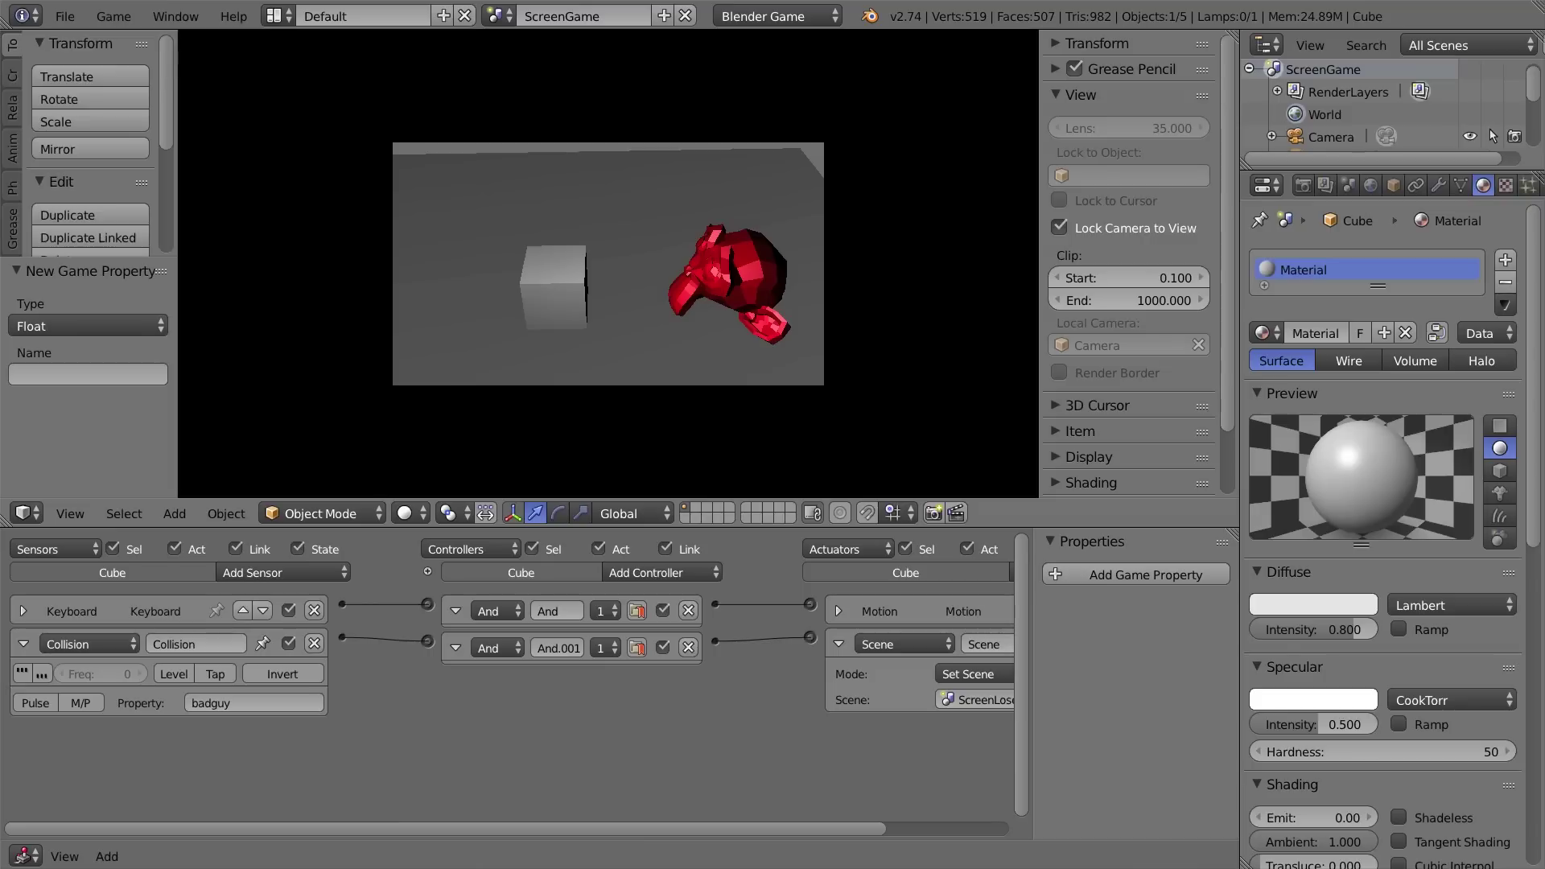
pyautogui.press('Right')
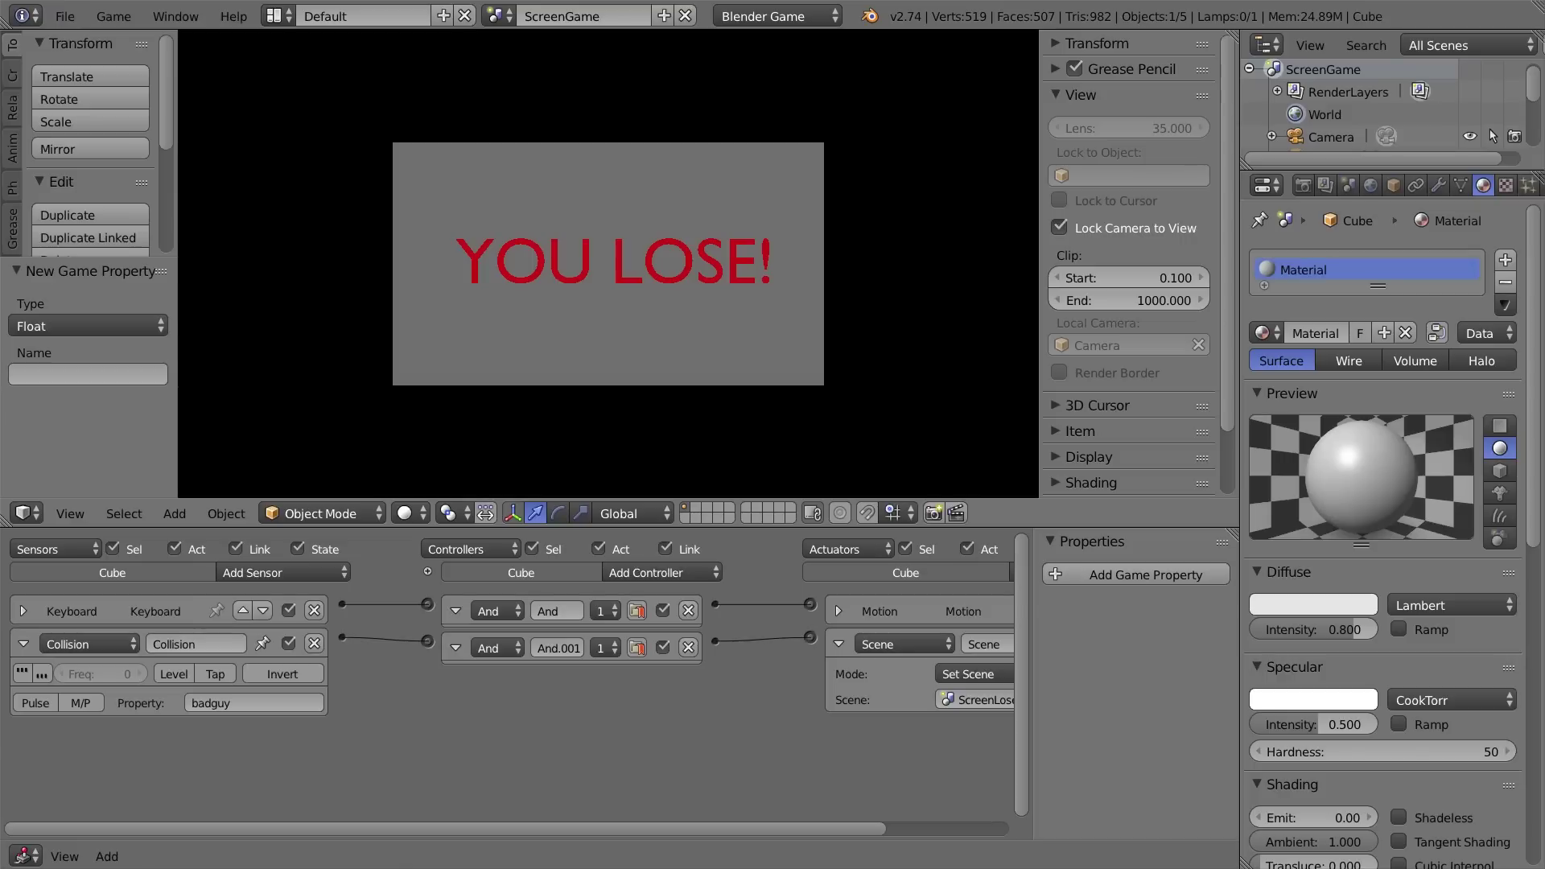
pyautogui.press('Escape')
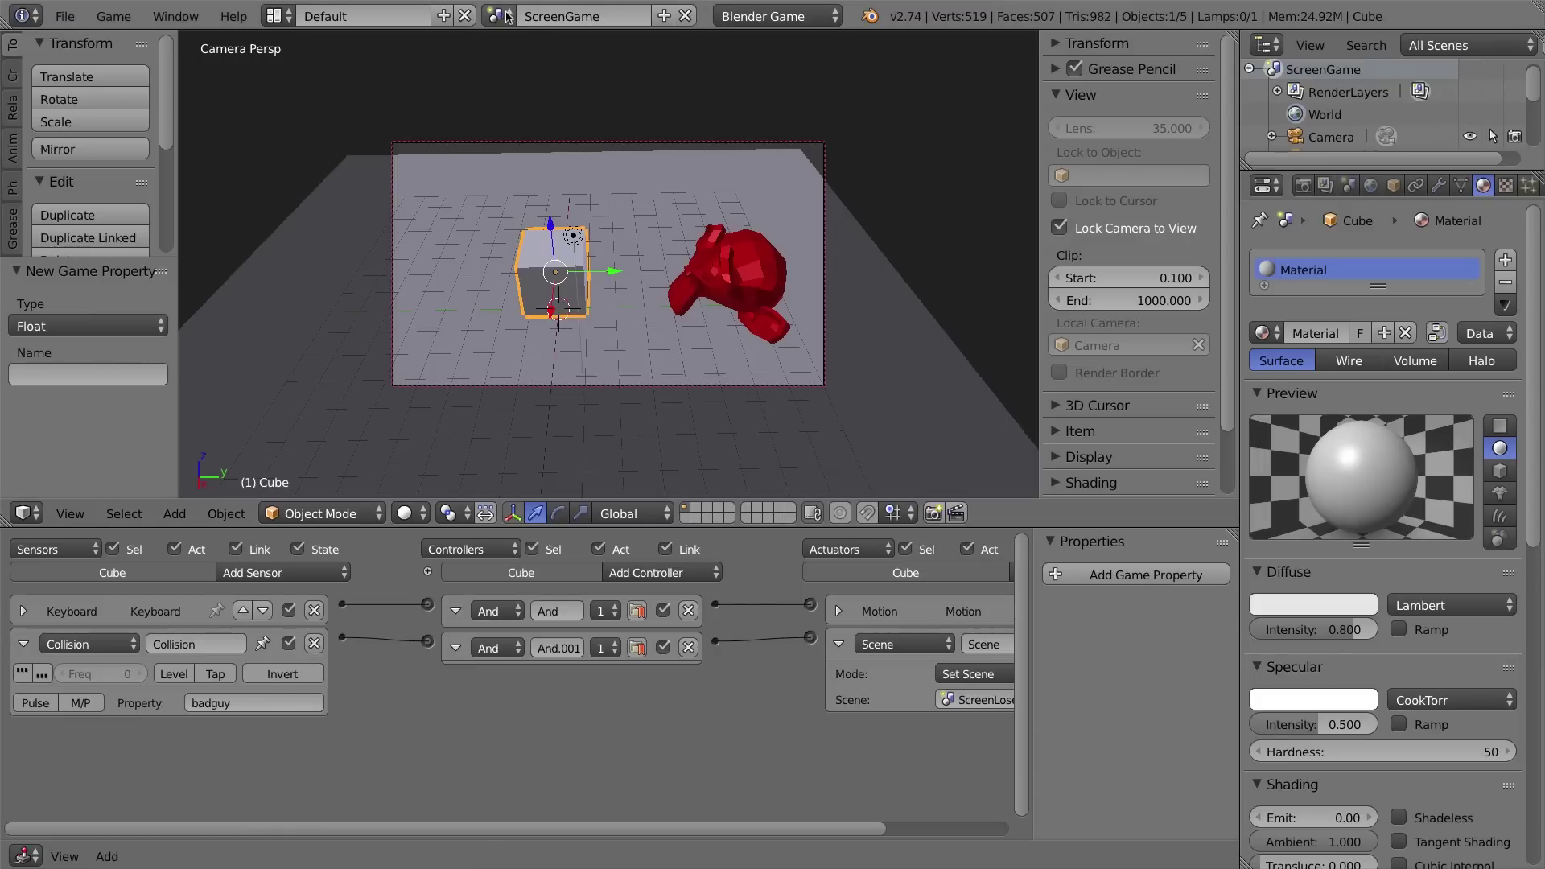